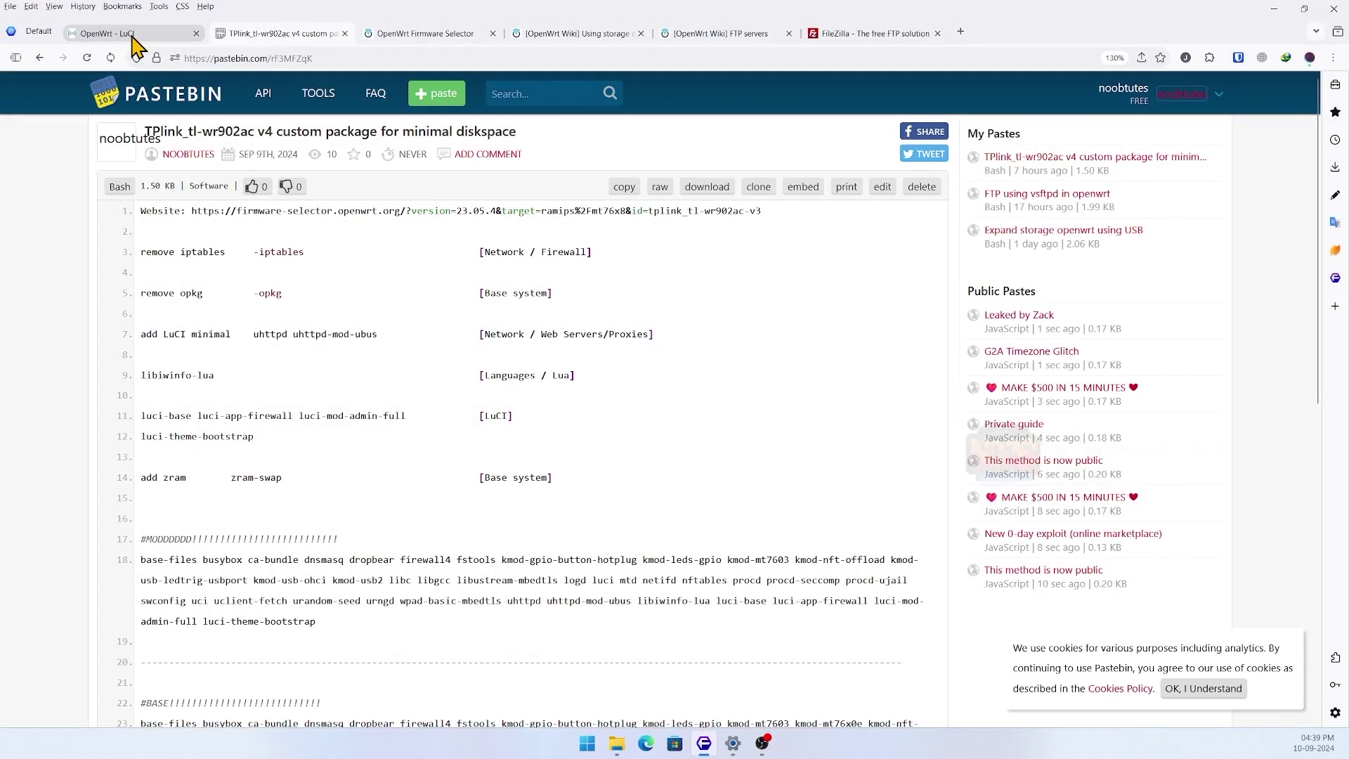
- Review the router's LuCI status page, then the custom package paste's firmware selector link
{"action": "left_click", "coordinate": [132, 37]}
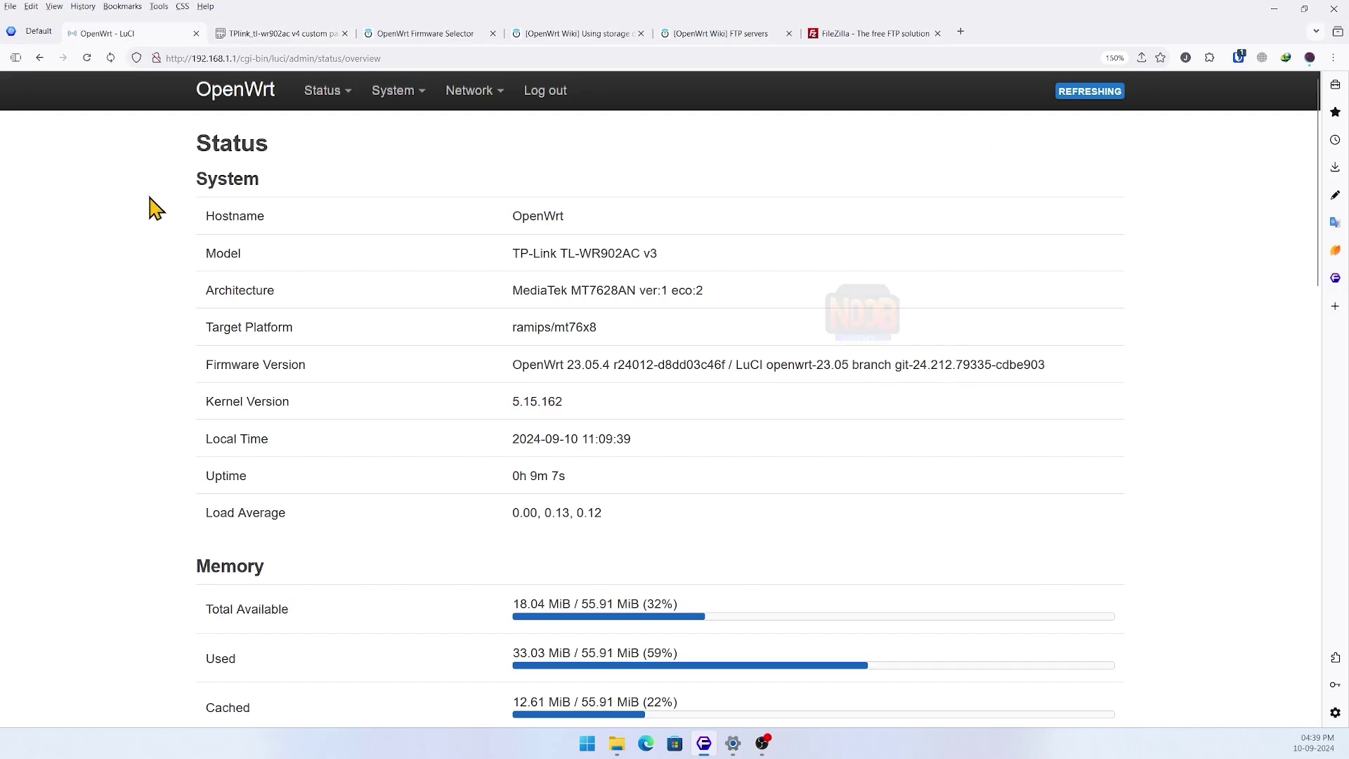
{"action": "scroll", "coordinate": [150, 206], "scroll_direction": "down", "scroll_amount": 2}
{"action": "scroll", "coordinate": [153, 214], "scroll_direction": "down", "scroll_amount": 1}
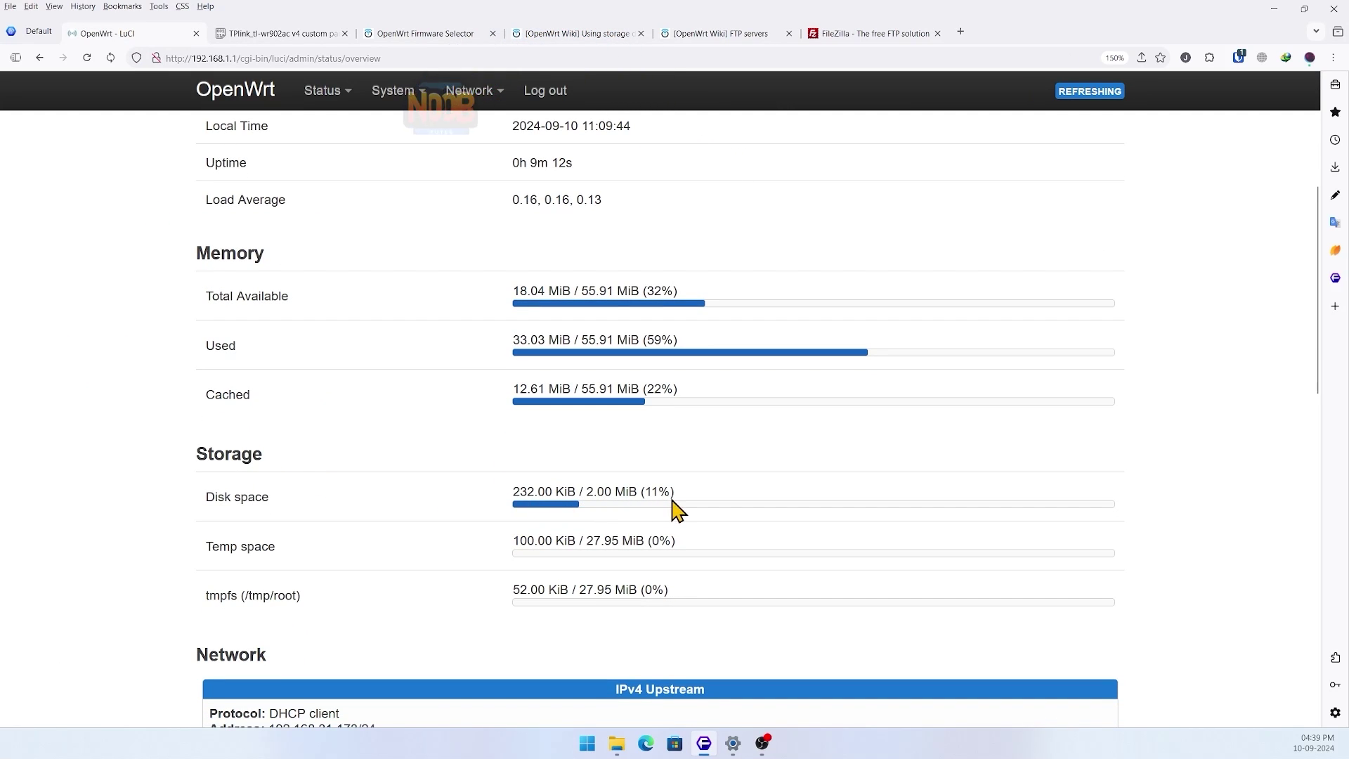
{"action": "scroll", "coordinate": [636, 610], "scroll_direction": "down", "scroll_amount": 2}
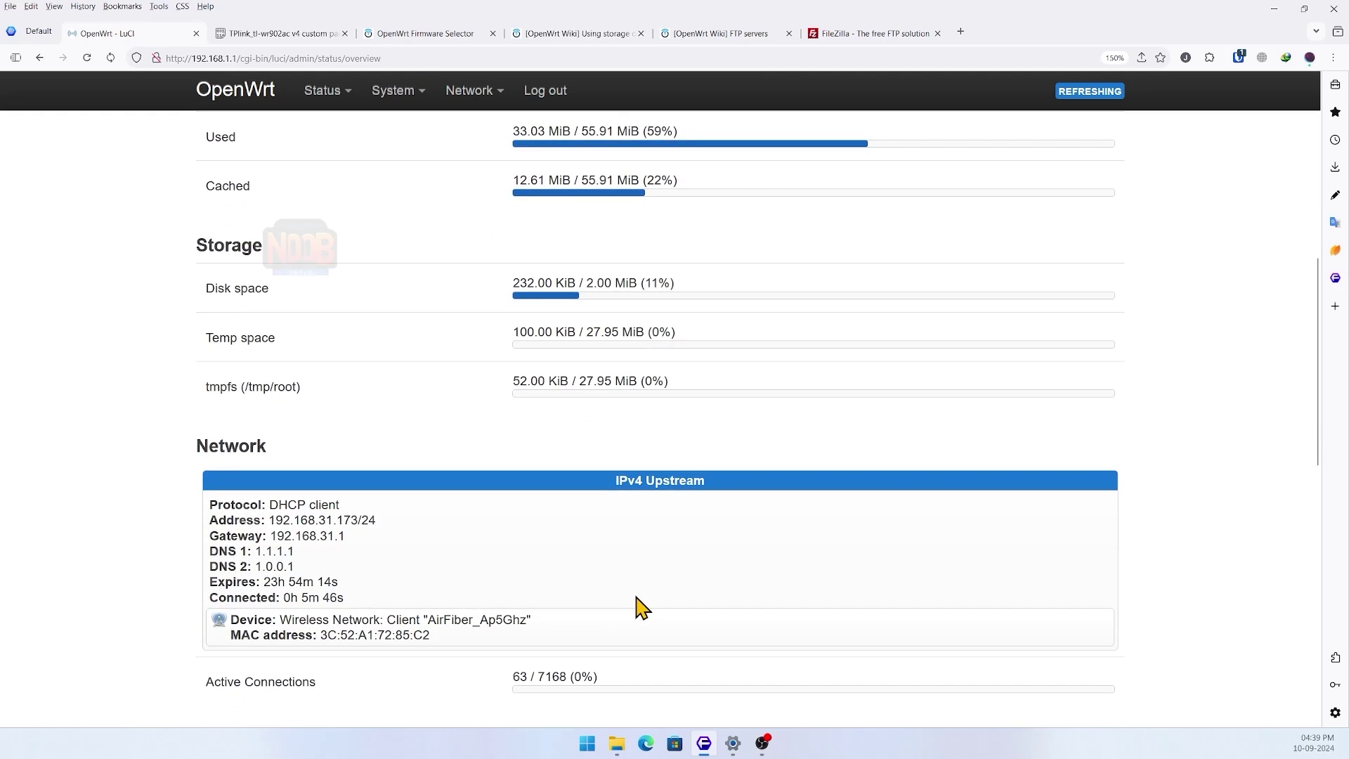
{"action": "scroll", "coordinate": [636, 596], "scroll_direction": "up", "scroll_amount": 5}
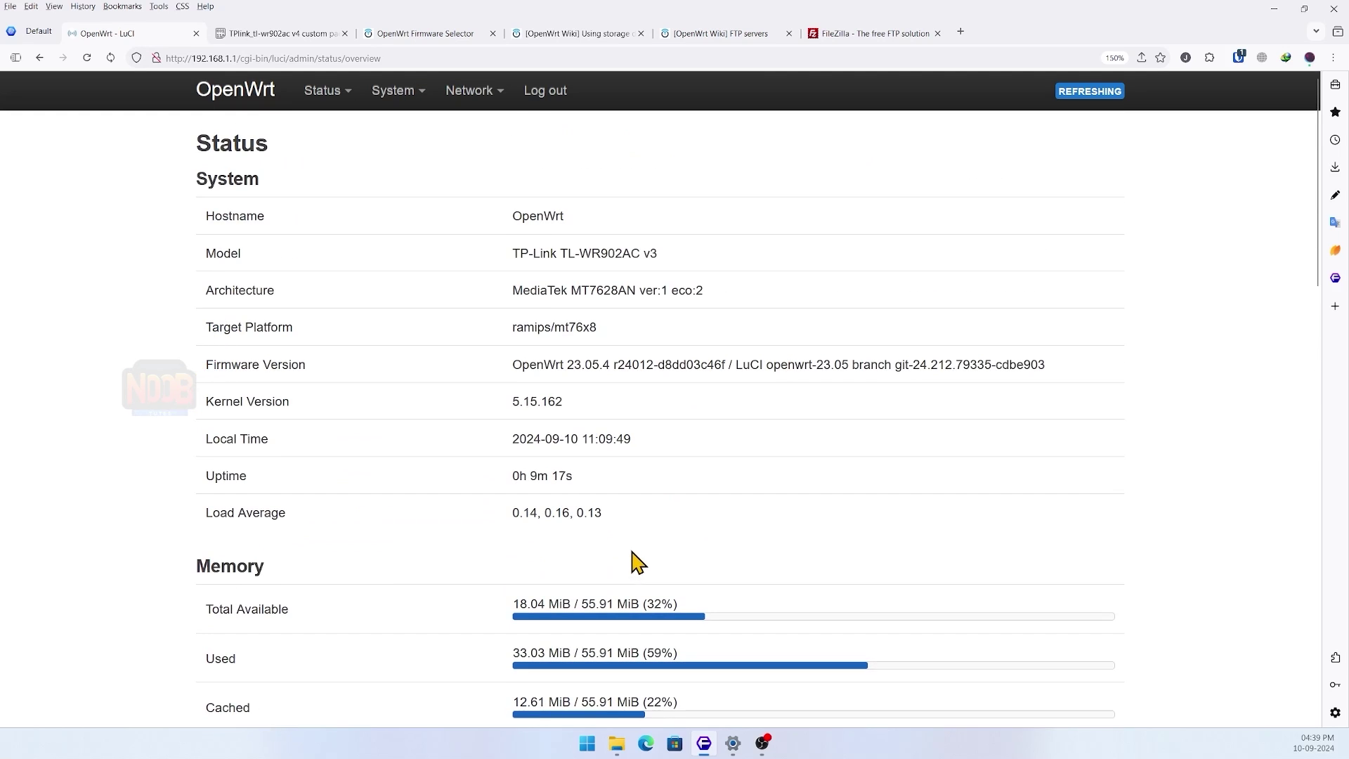
{"action": "left_click", "coordinate": [267, 35]}
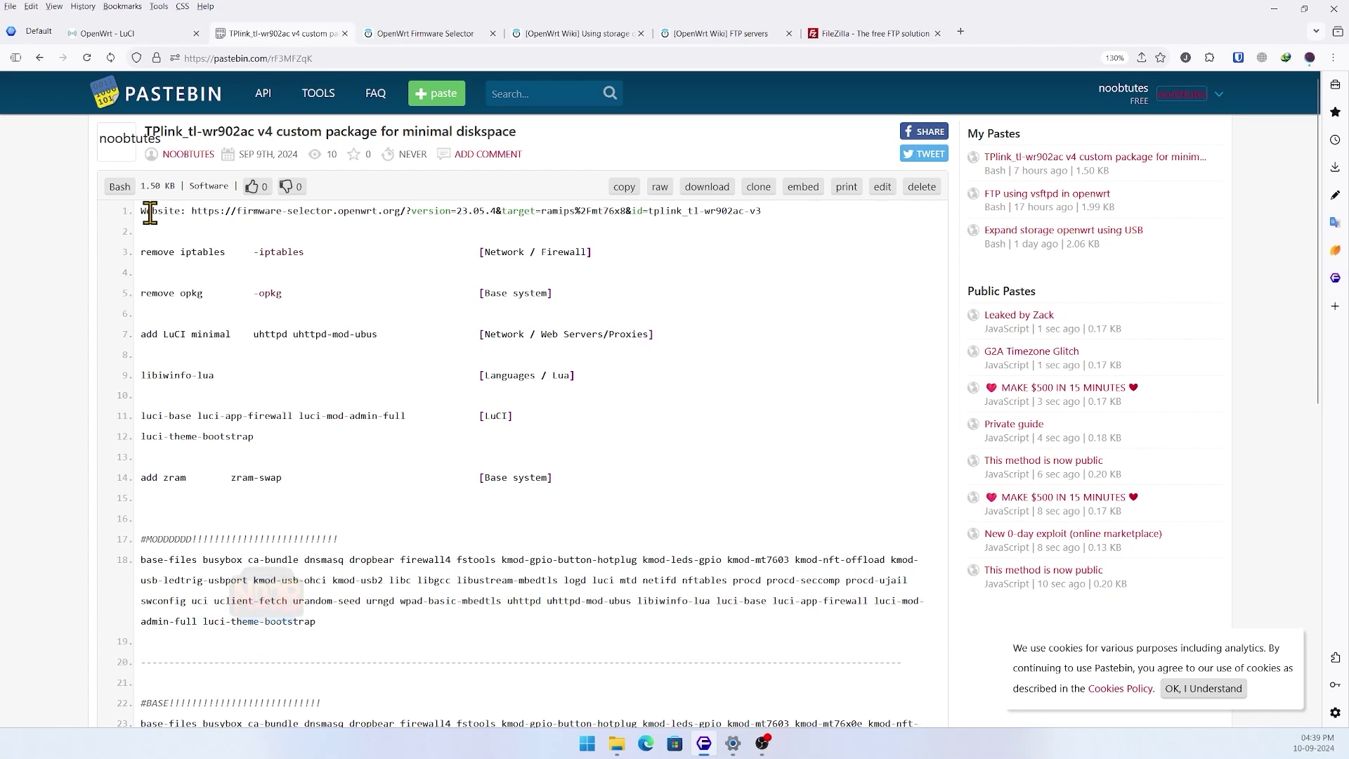
{"action": "left_click_drag", "start_coordinate": [142, 210], "coordinate": [804, 222]}
{"action": "left_click", "coordinate": [807, 254]}
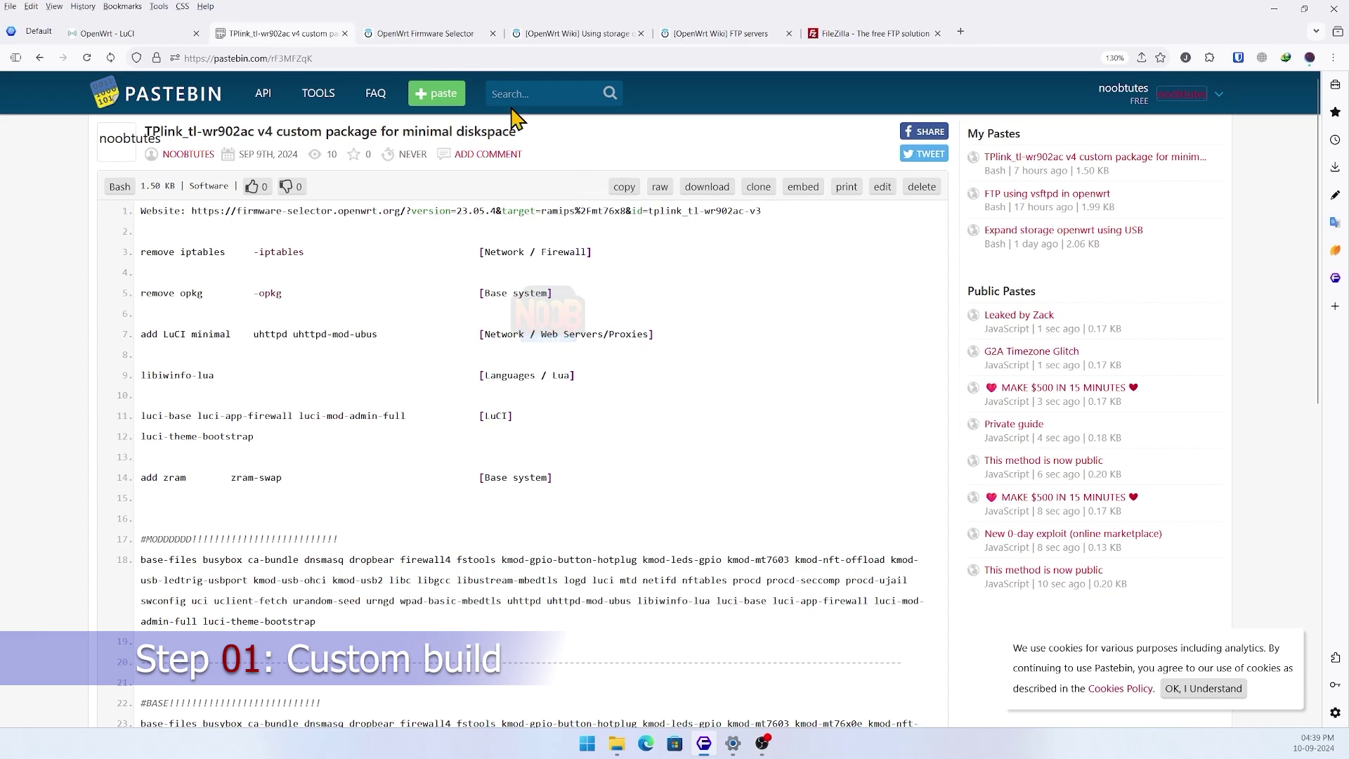
- Expand 'Customize installed packages' for the TL-WR902AC v3 build and clear the Installed Packages list
{"action": "left_click", "coordinate": [439, 39]}
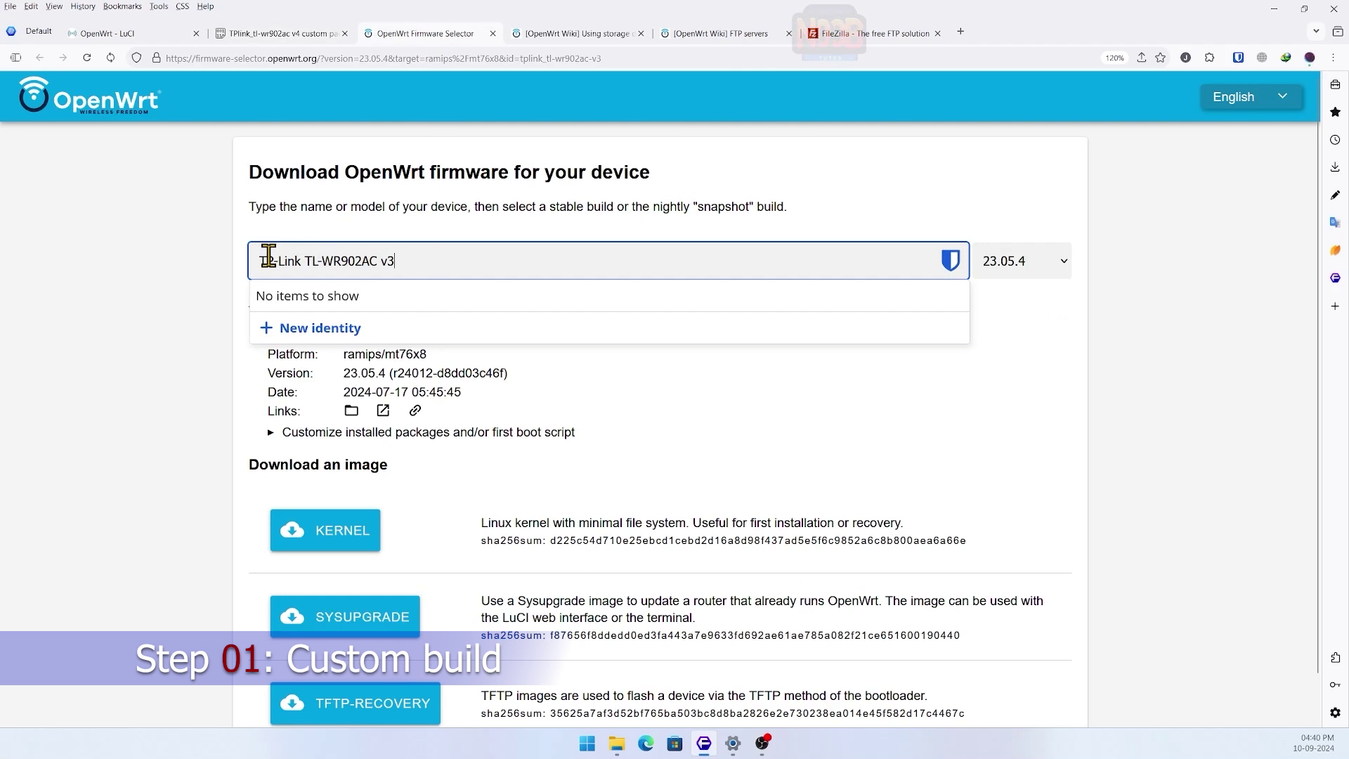
{"action": "left_click", "coordinate": [205, 271]}
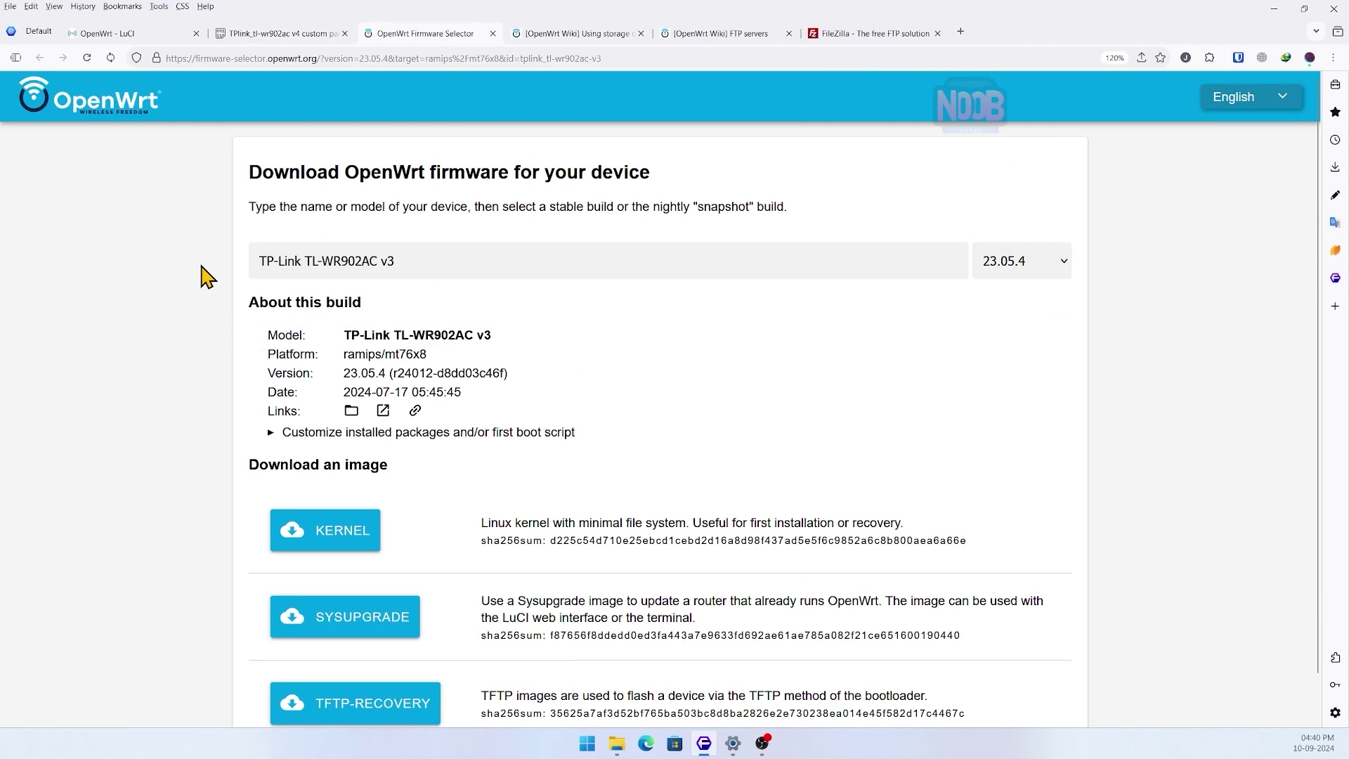
{"action": "scroll", "coordinate": [217, 326], "scroll_direction": "down", "scroll_amount": 1}
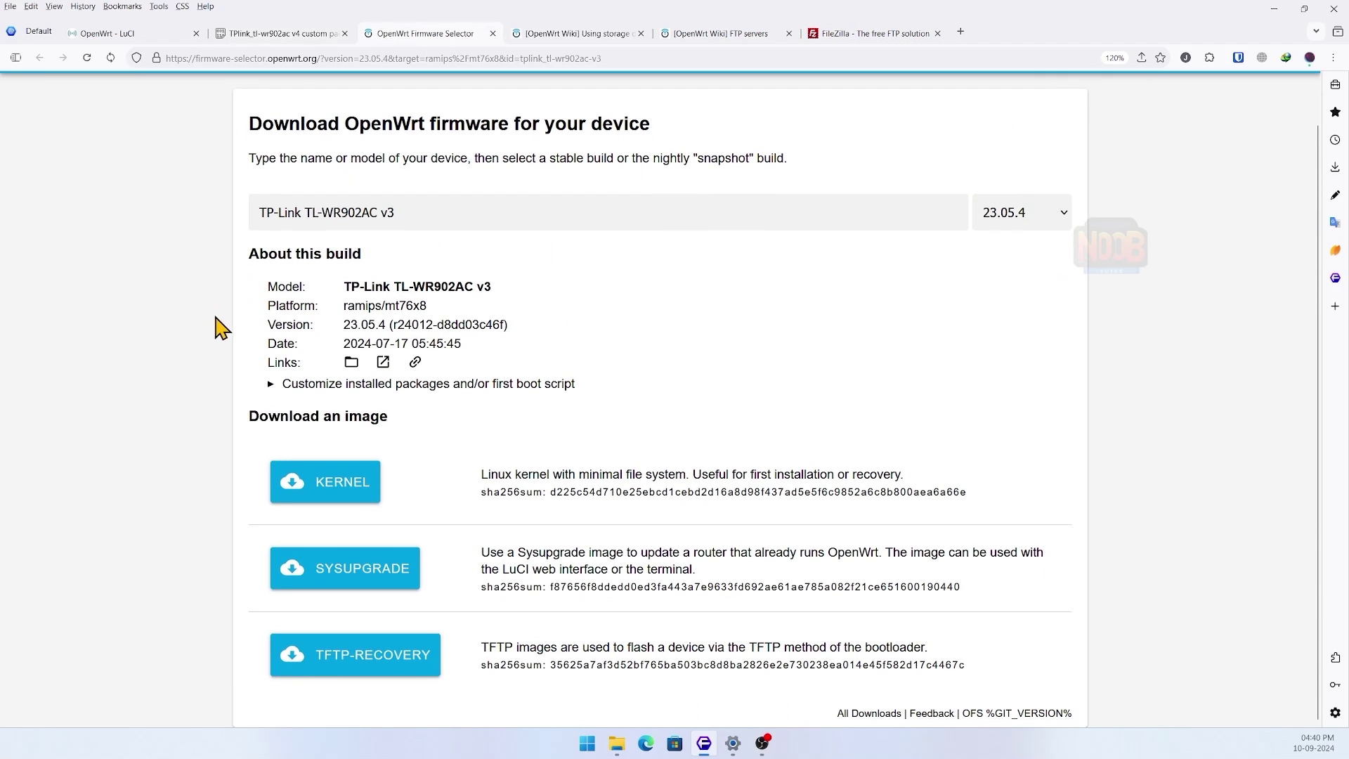
{"action": "left_click", "coordinate": [271, 385]}
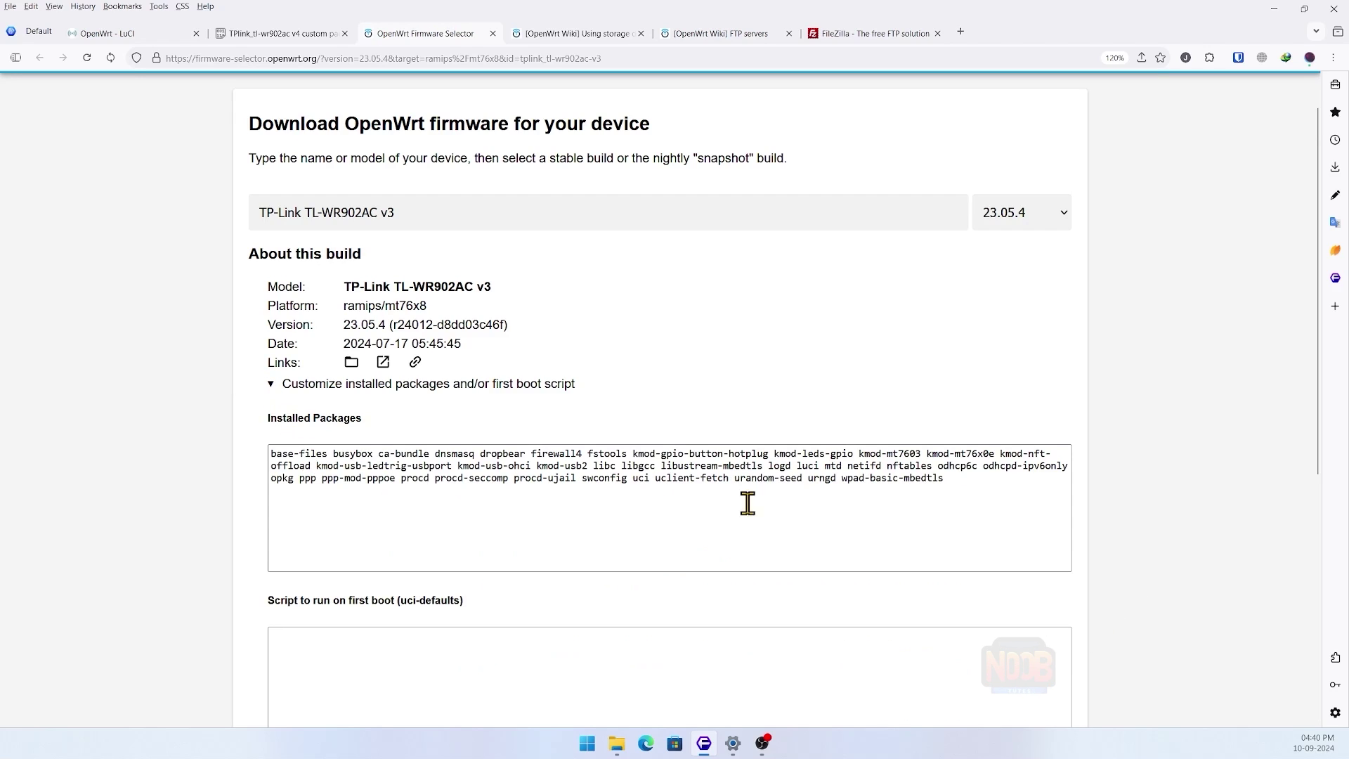
{"action": "left_click", "coordinate": [279, 453]}
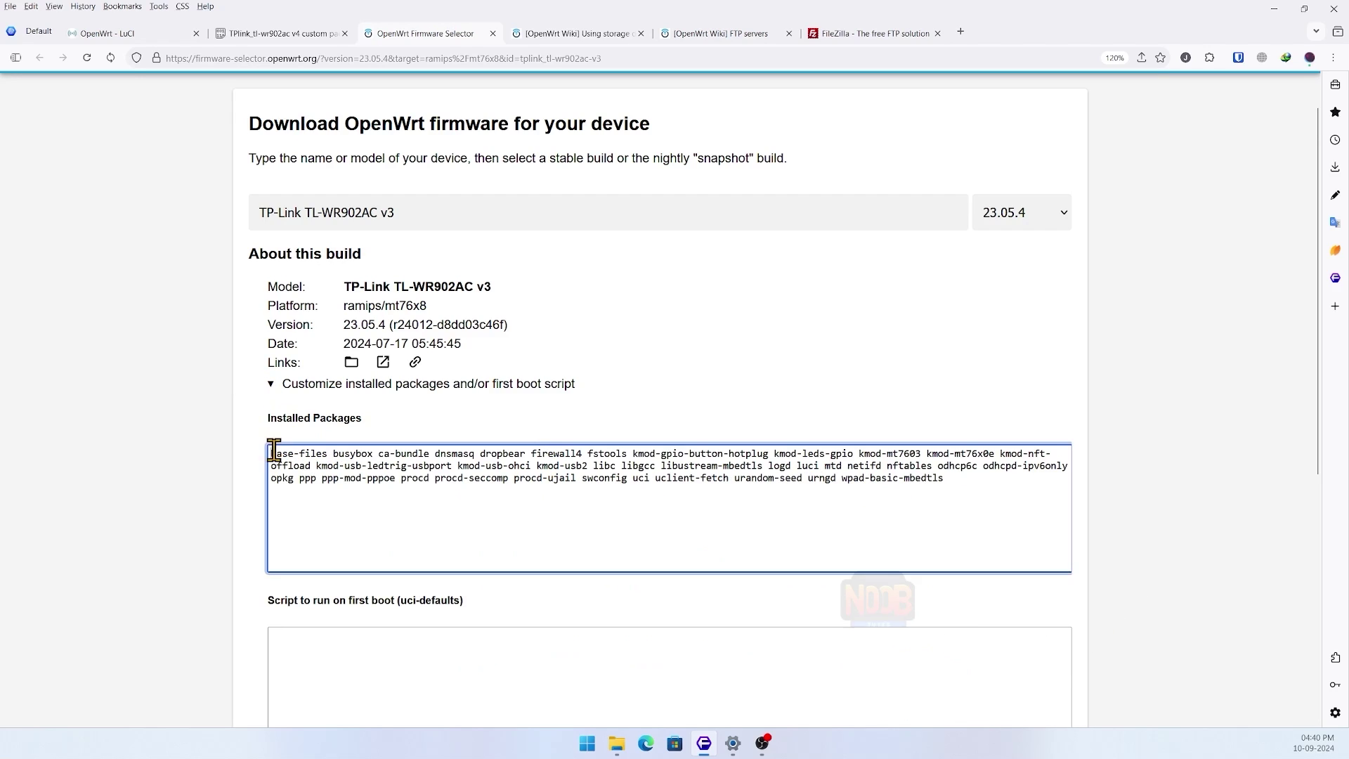
{"action": "left_click_drag", "start_coordinate": [279, 453], "coordinate": [1002, 486]}
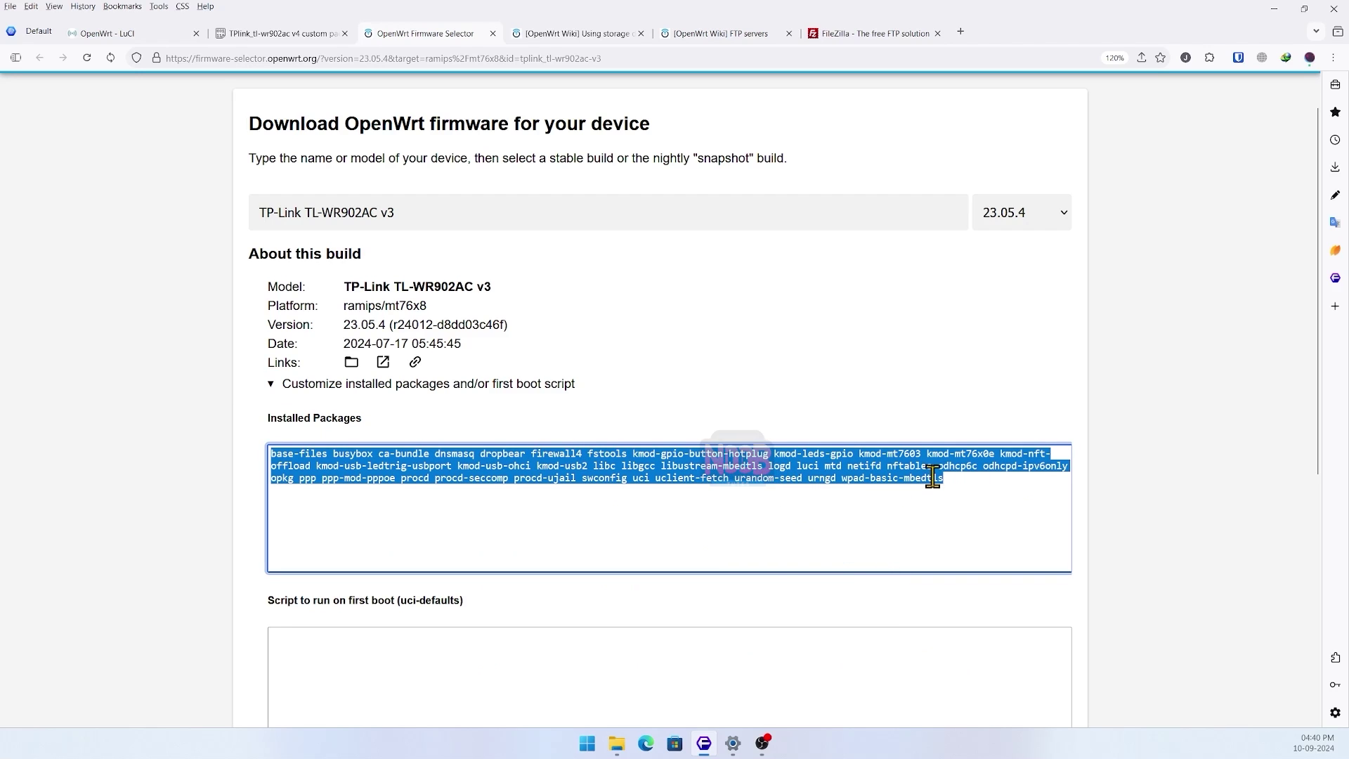
{"action": "key", "text": "Delete"}
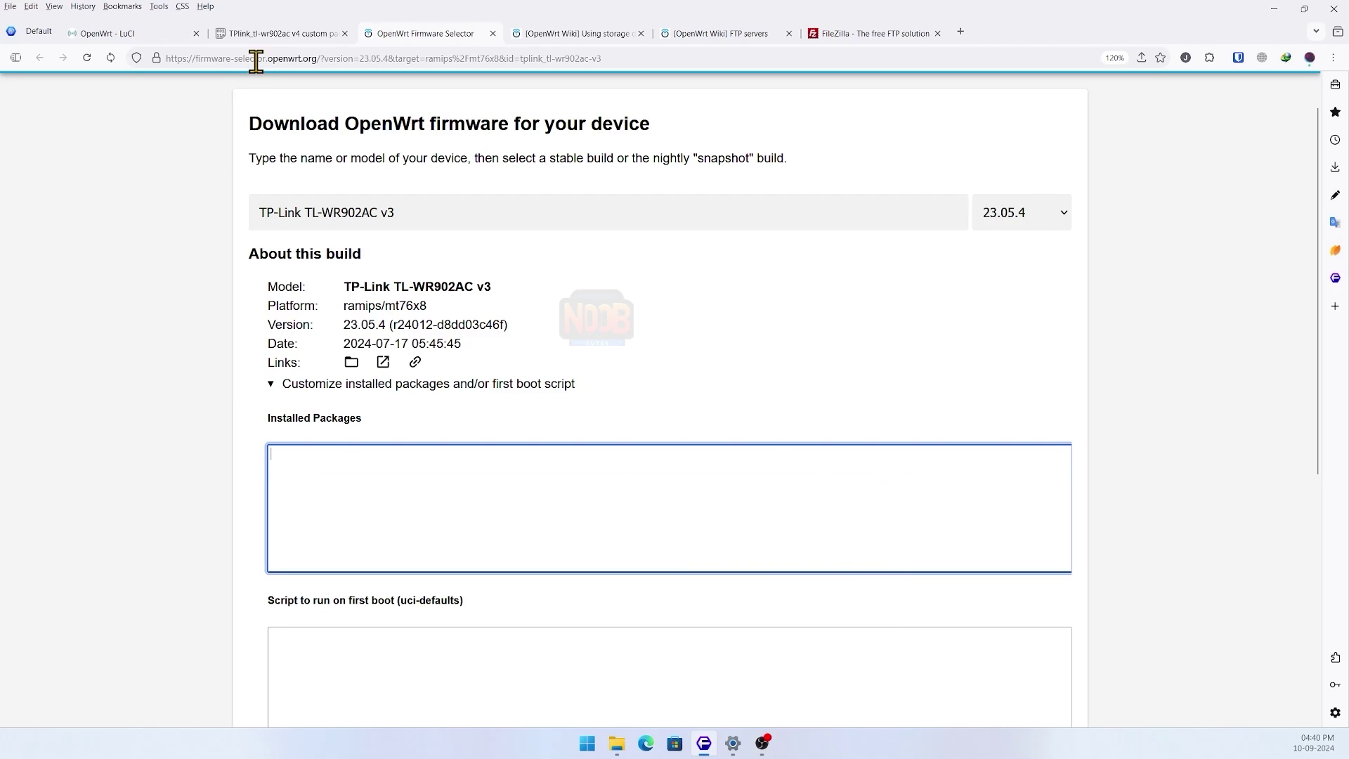
- Copy the line 18 package list, base-files through luci-theme-bootstrap, from the Pastebin paste
{"action": "left_click", "coordinate": [276, 35]}
{"action": "scroll", "coordinate": [316, 334], "scroll_direction": "down", "scroll_amount": 3}
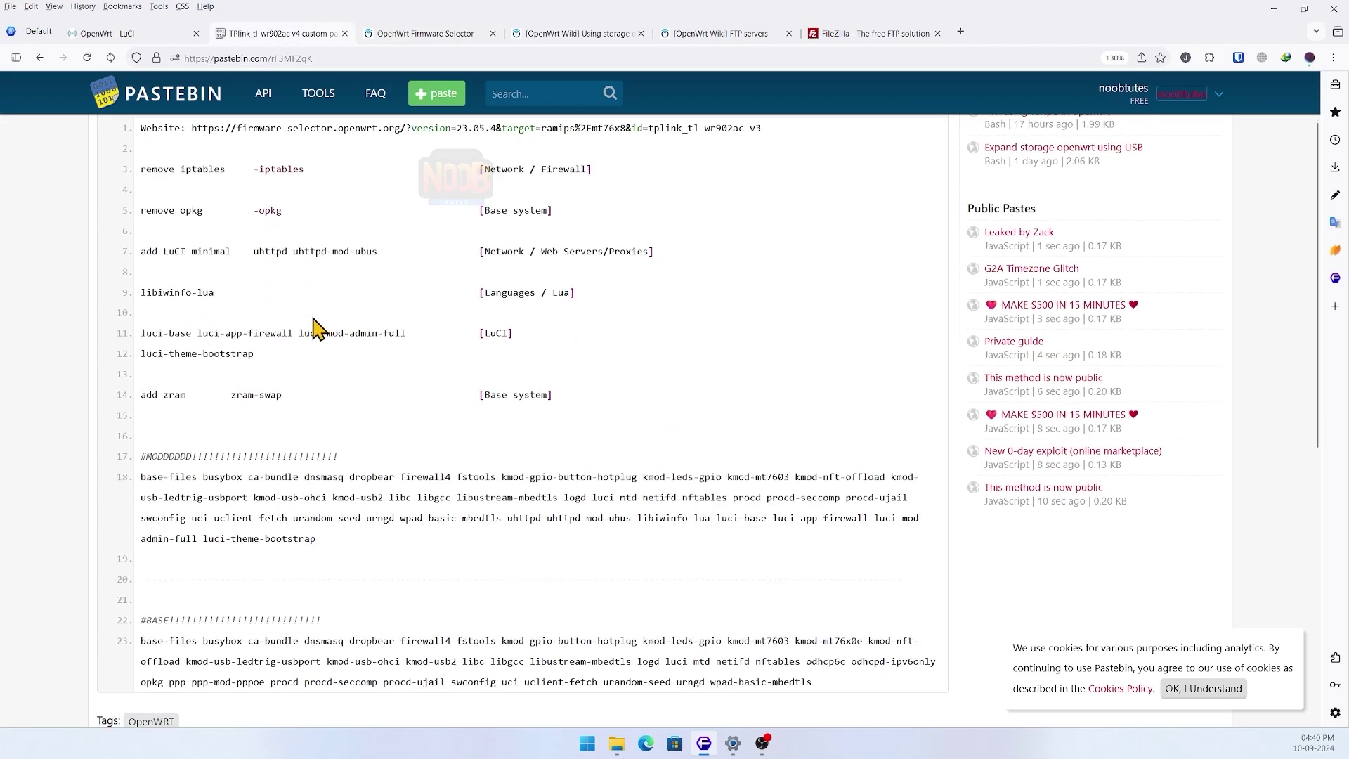
{"action": "scroll", "coordinate": [316, 341], "scroll_direction": "down", "scroll_amount": 1}
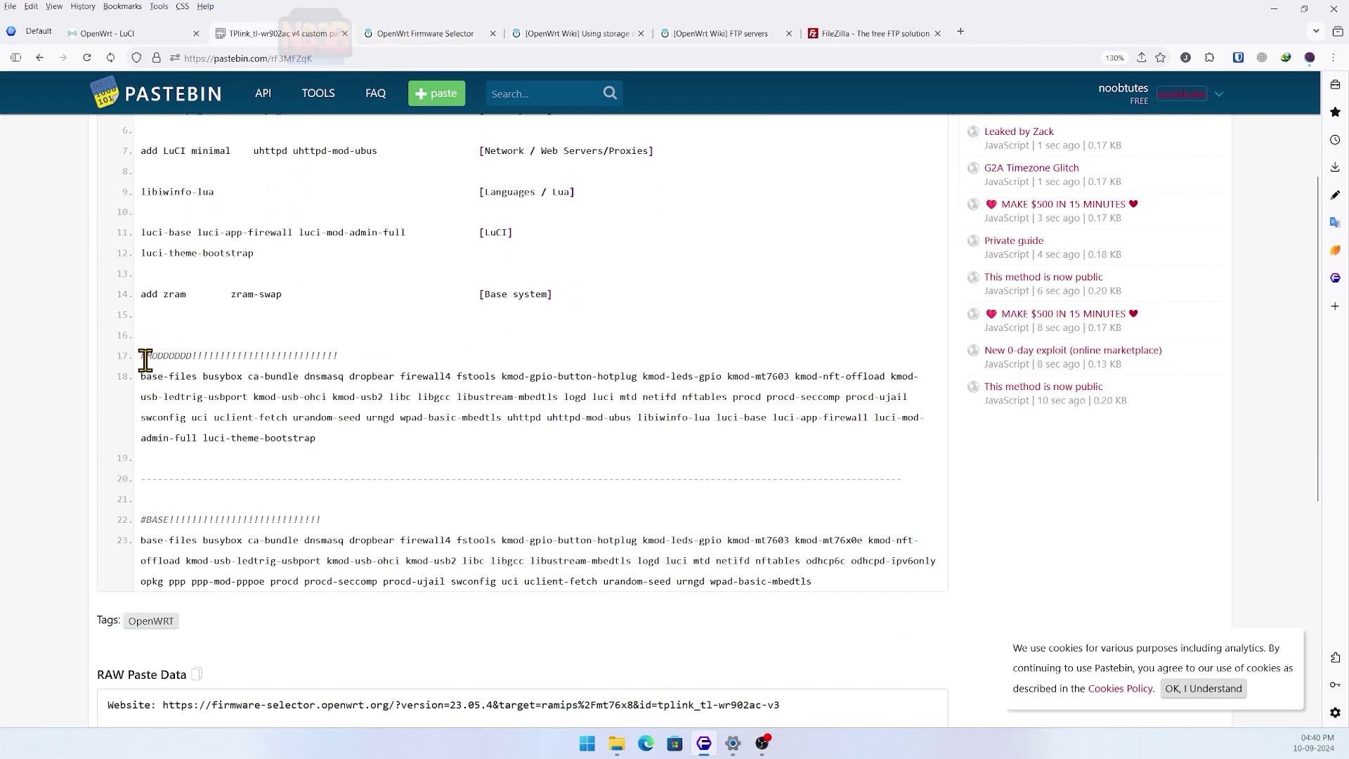
{"action": "left_click_drag", "start_coordinate": [171, 358], "coordinate": [338, 358]}
{"action": "left_click", "coordinate": [379, 369]}
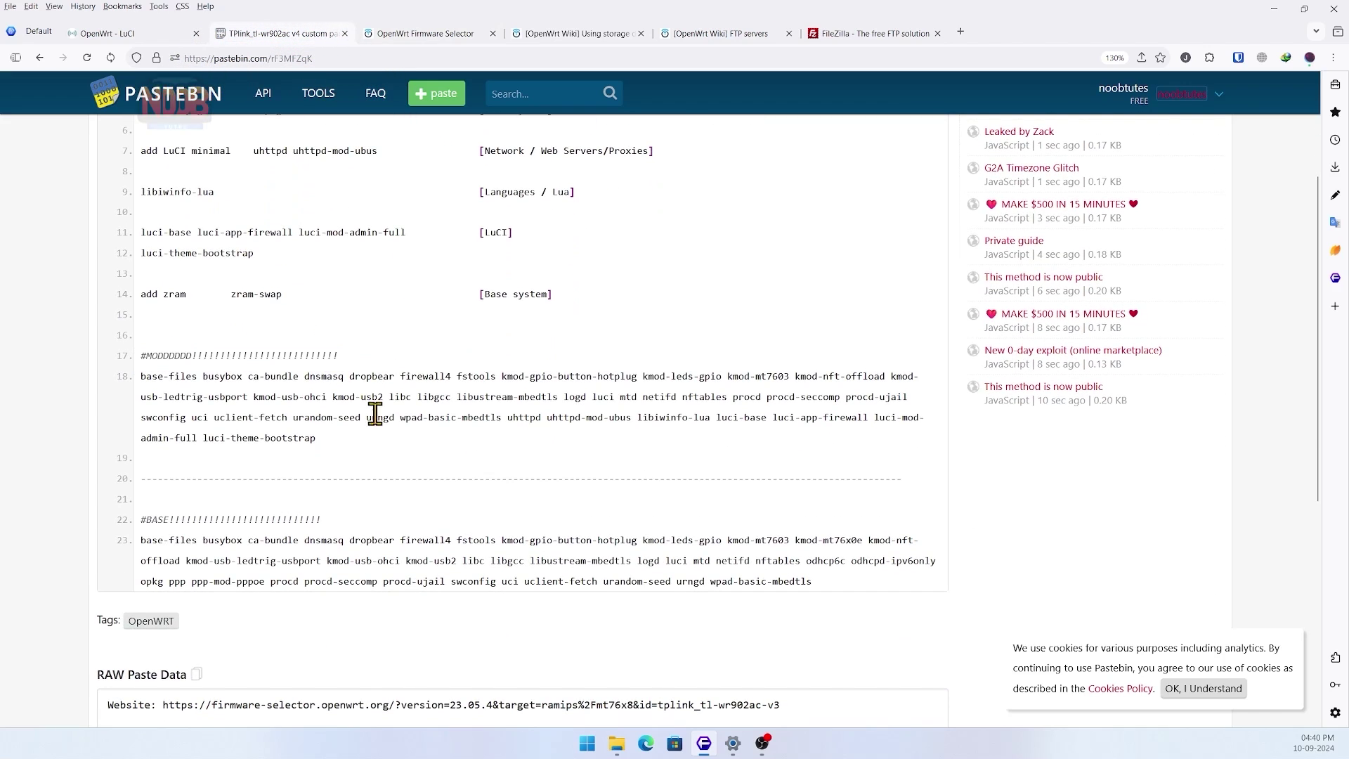
{"action": "scroll", "coordinate": [280, 484], "scroll_direction": "down", "scroll_amount": 1}
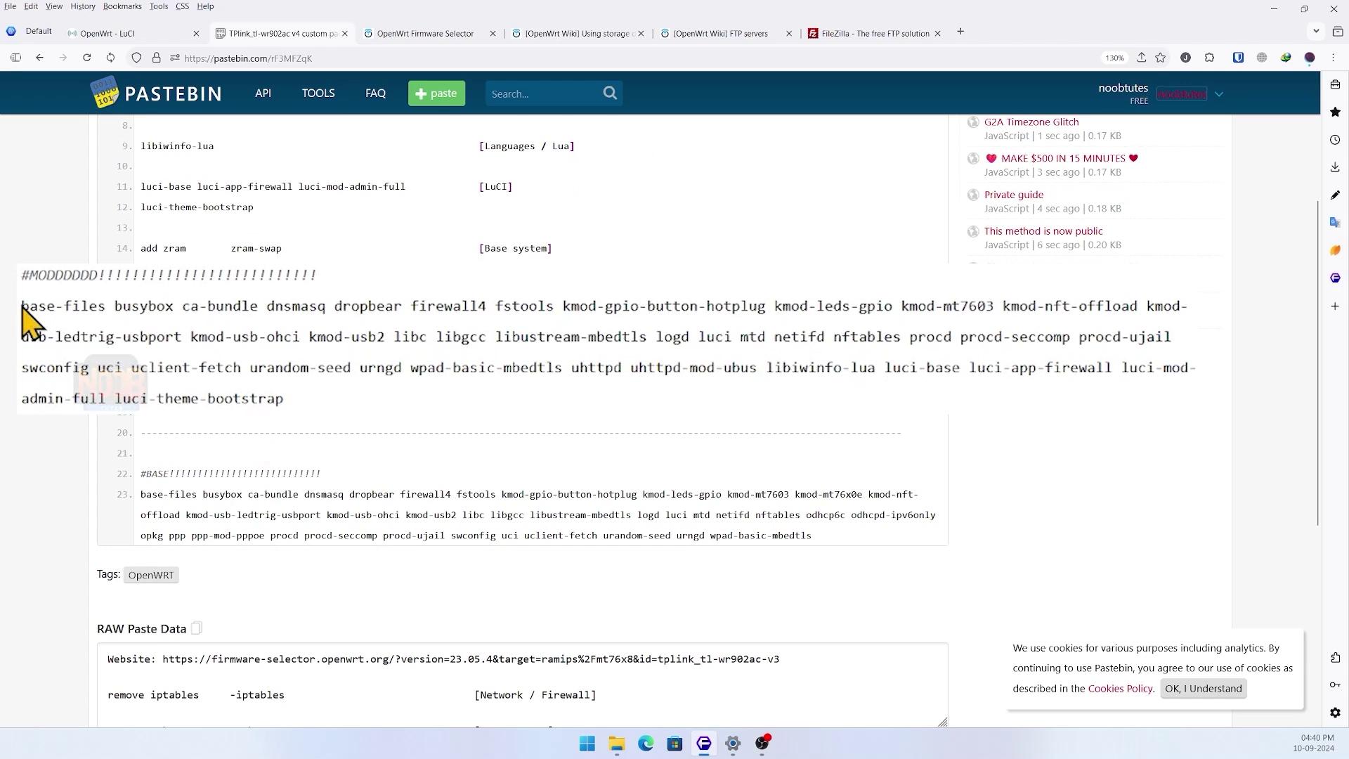
{"action": "left_click_drag", "start_coordinate": [23, 307], "coordinate": [337, 402]}
{"action": "key", "text": "ctrl+c"}
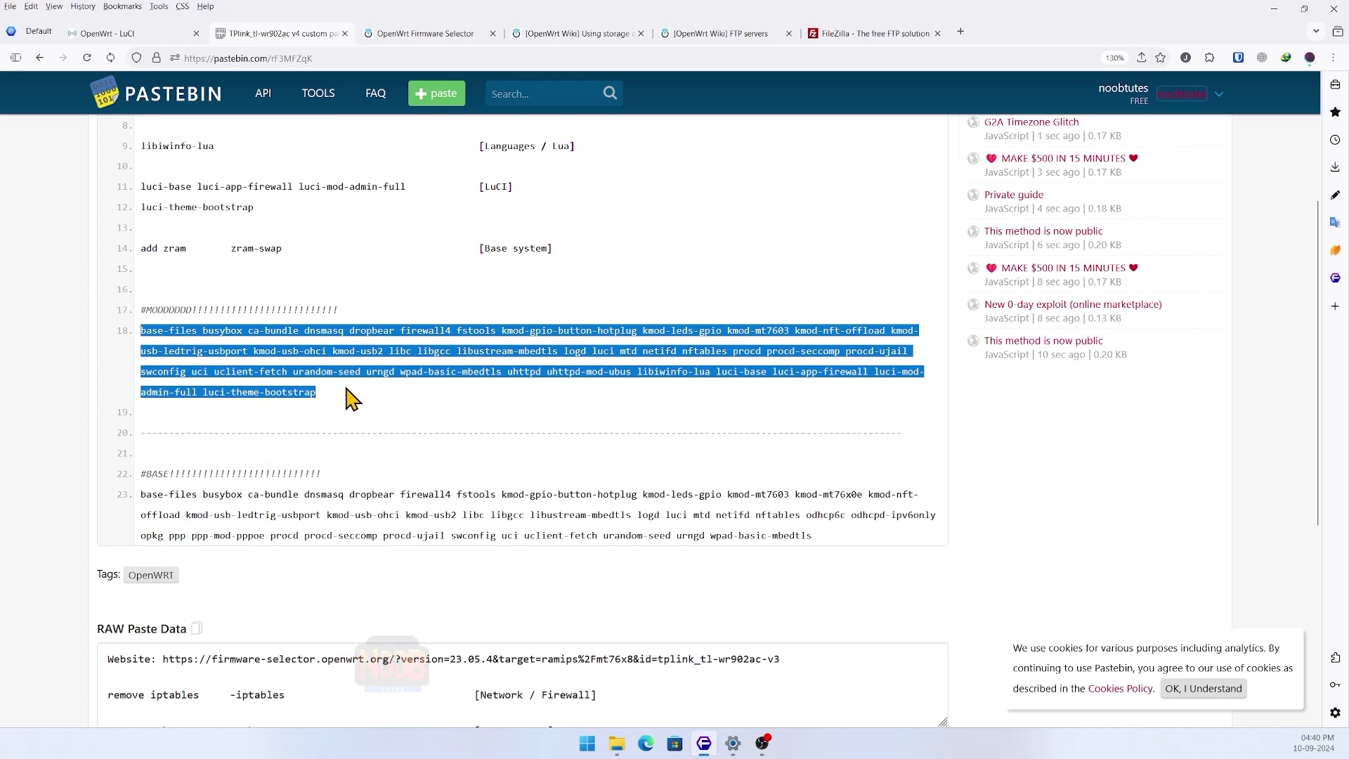
{"action": "scroll", "coordinate": [393, 255], "scroll_direction": "up", "scroll_amount": 3}
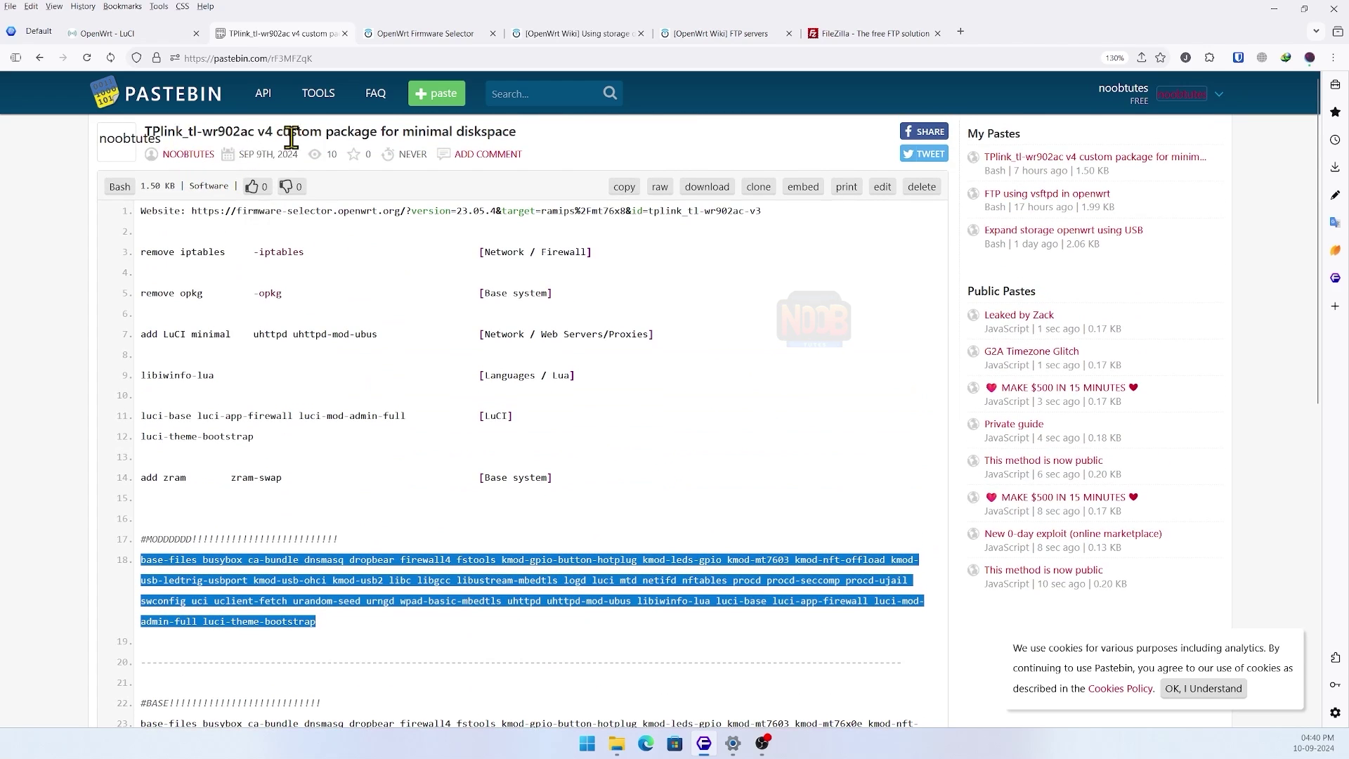
- Paste the copied list into Installed Packages, request the custom build, and bring up the Mod new folder
{"action": "left_click", "coordinate": [437, 37]}
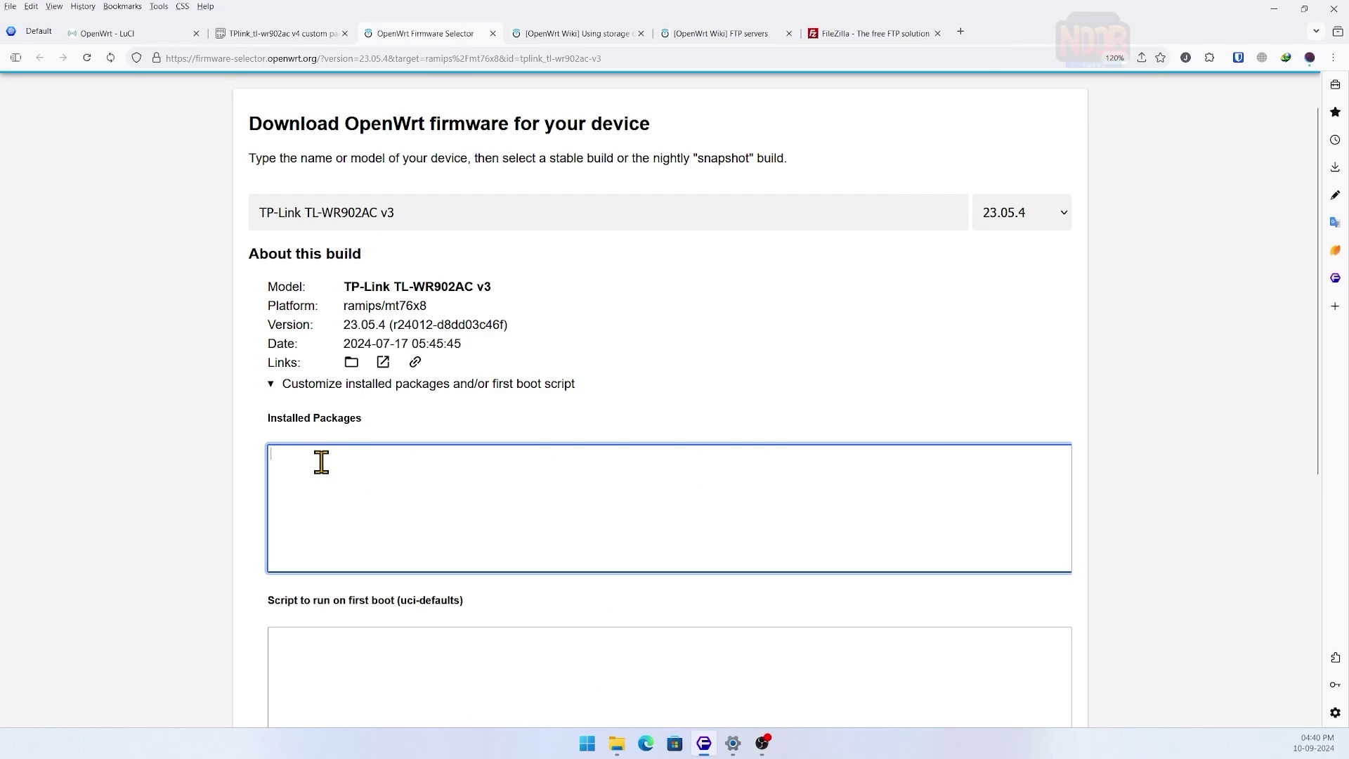
{"action": "key", "text": "ctrl+v"}
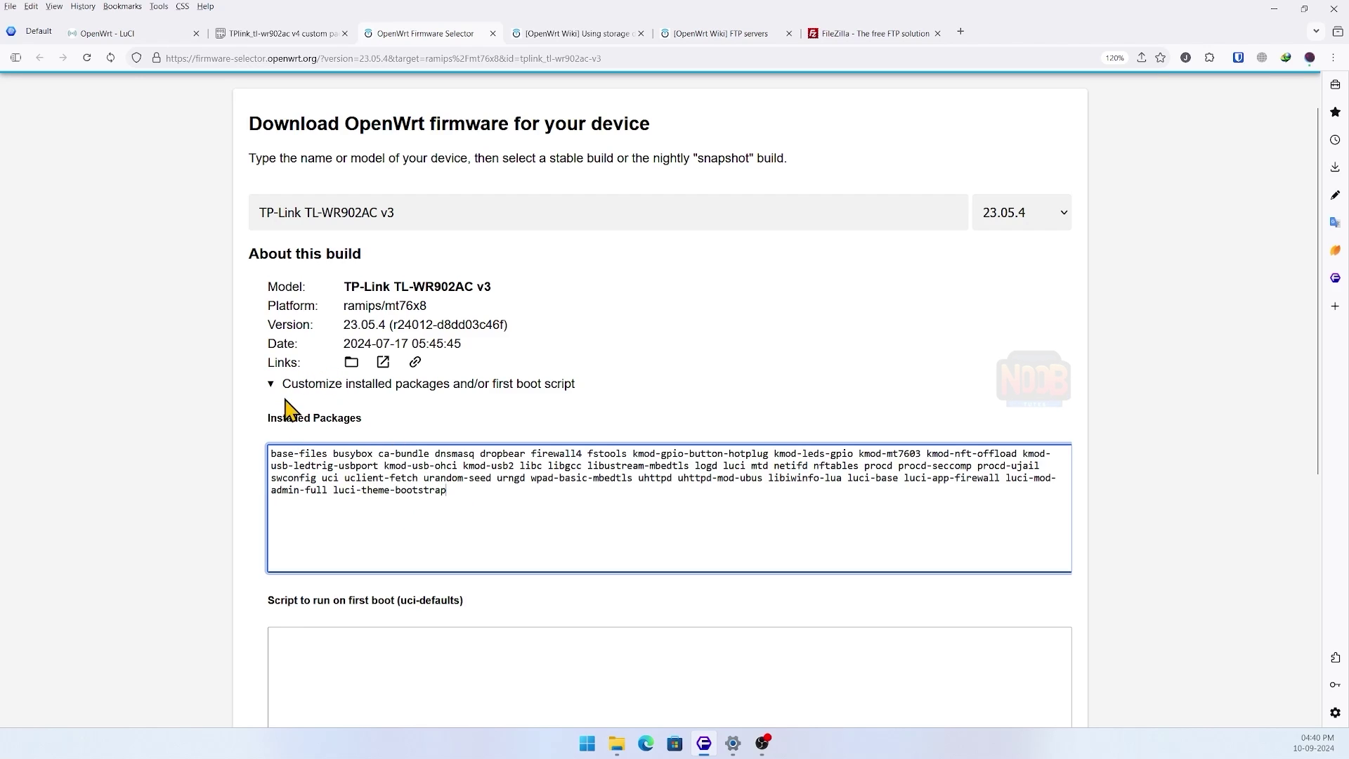
{"action": "scroll", "coordinate": [241, 478], "scroll_direction": "down", "scroll_amount": 3}
{"action": "scroll", "coordinate": [246, 495], "scroll_direction": "down", "scroll_amount": 2}
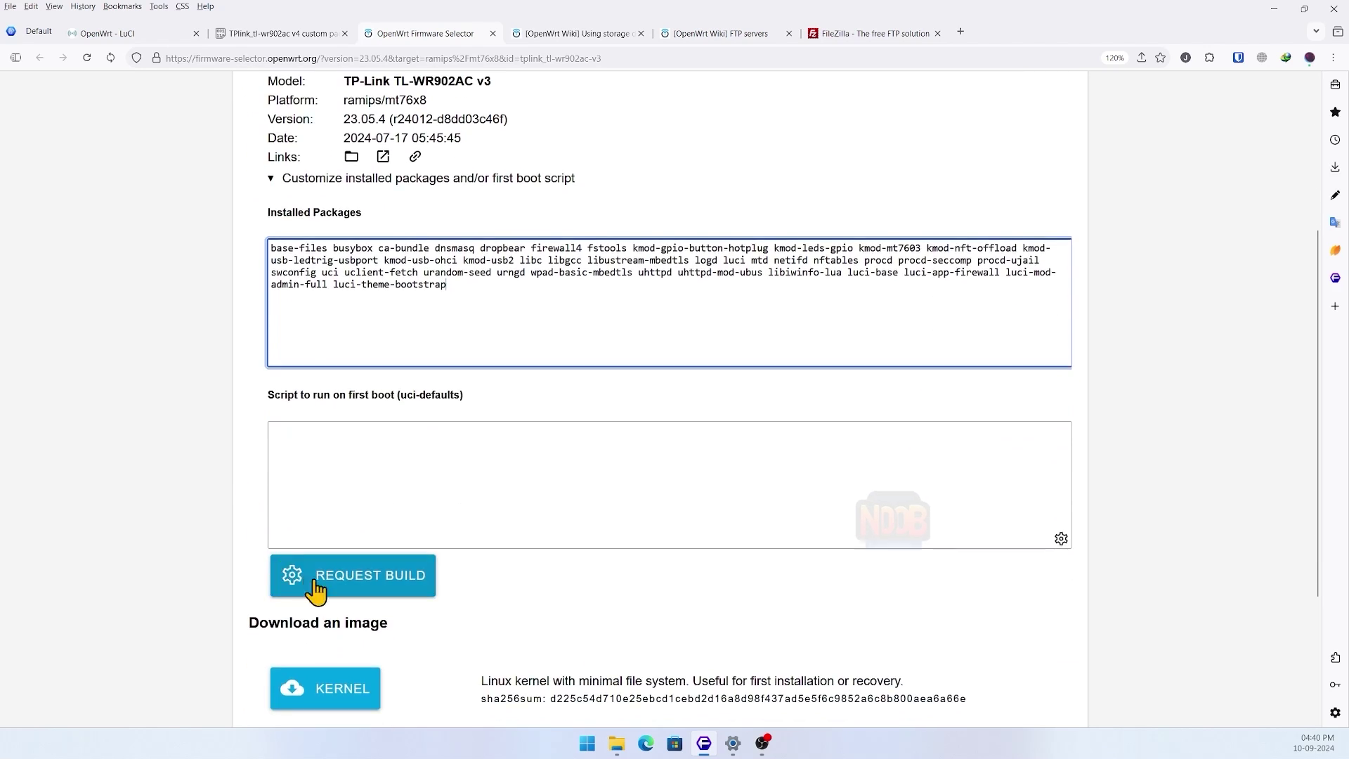
{"action": "left_click", "coordinate": [320, 594]}
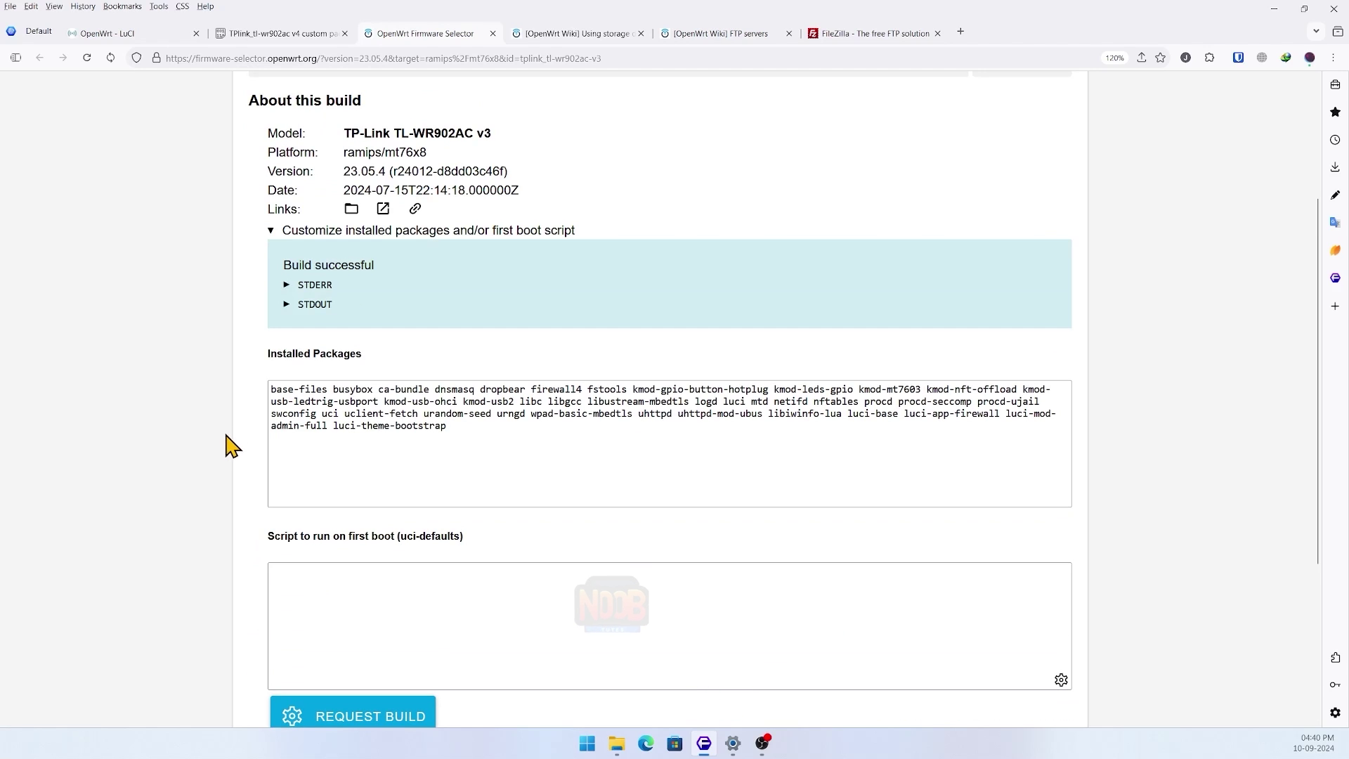
{"action": "scroll", "coordinate": [286, 340], "scroll_direction": "down", "scroll_amount": 4}
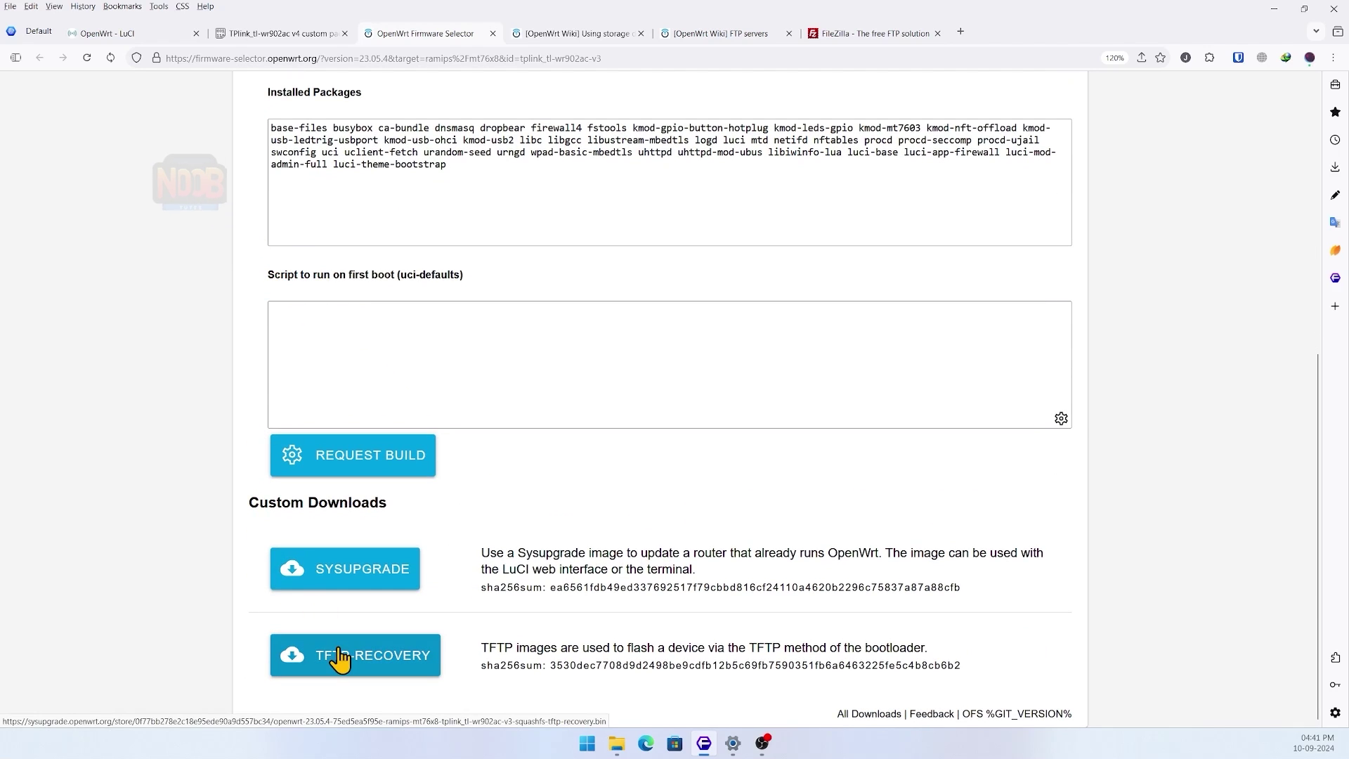
{"action": "left_click_drag", "start_coordinate": [0, 151], "coordinate": [518, 121]}
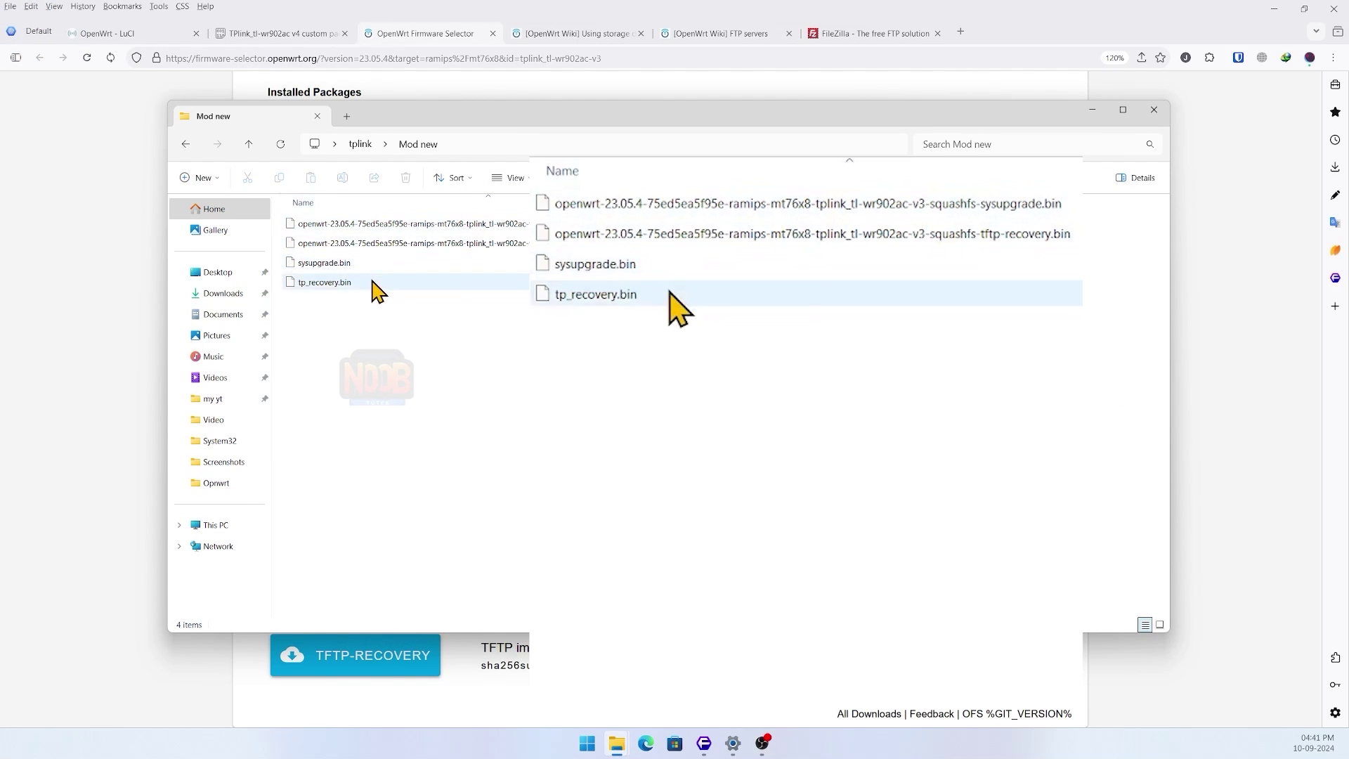
- Copy tp_recovery.bin from the Mod new folder
{"action": "left_click", "coordinate": [372, 283]}
{"action": "right_click", "coordinate": [372, 283]}
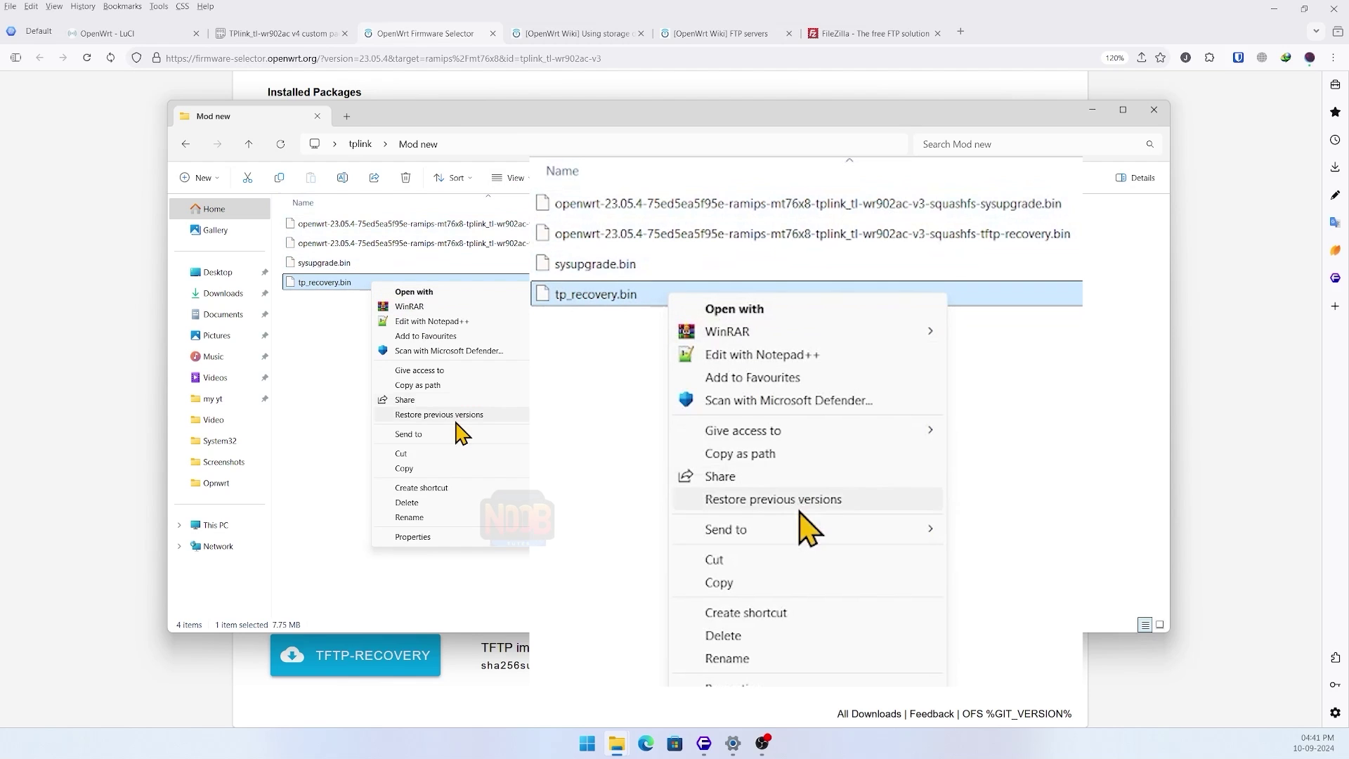
{"action": "left_click", "coordinate": [452, 471]}
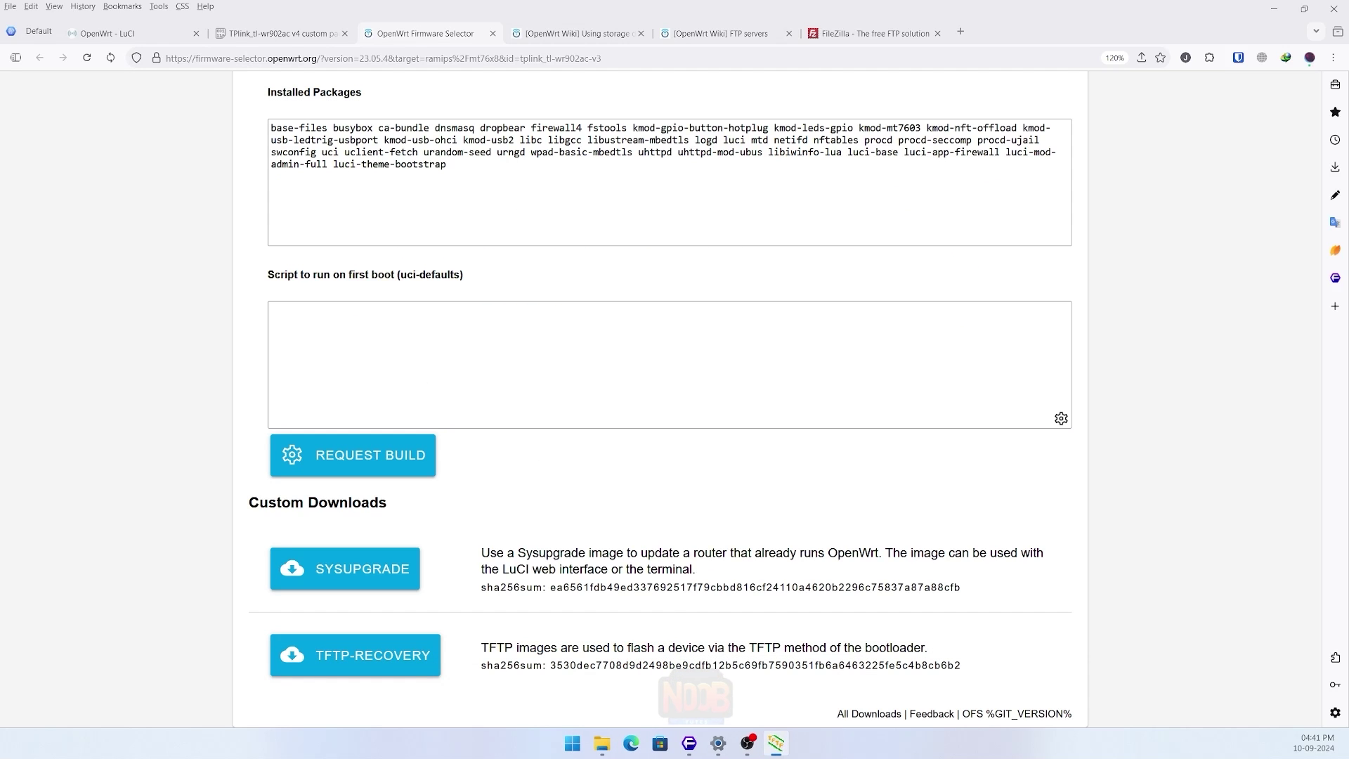
- Move the Tftpd64 window to the screen centre and enlarge it
{"action": "left_click_drag", "start_coordinate": [165, 126], "coordinate": [603, 239]}
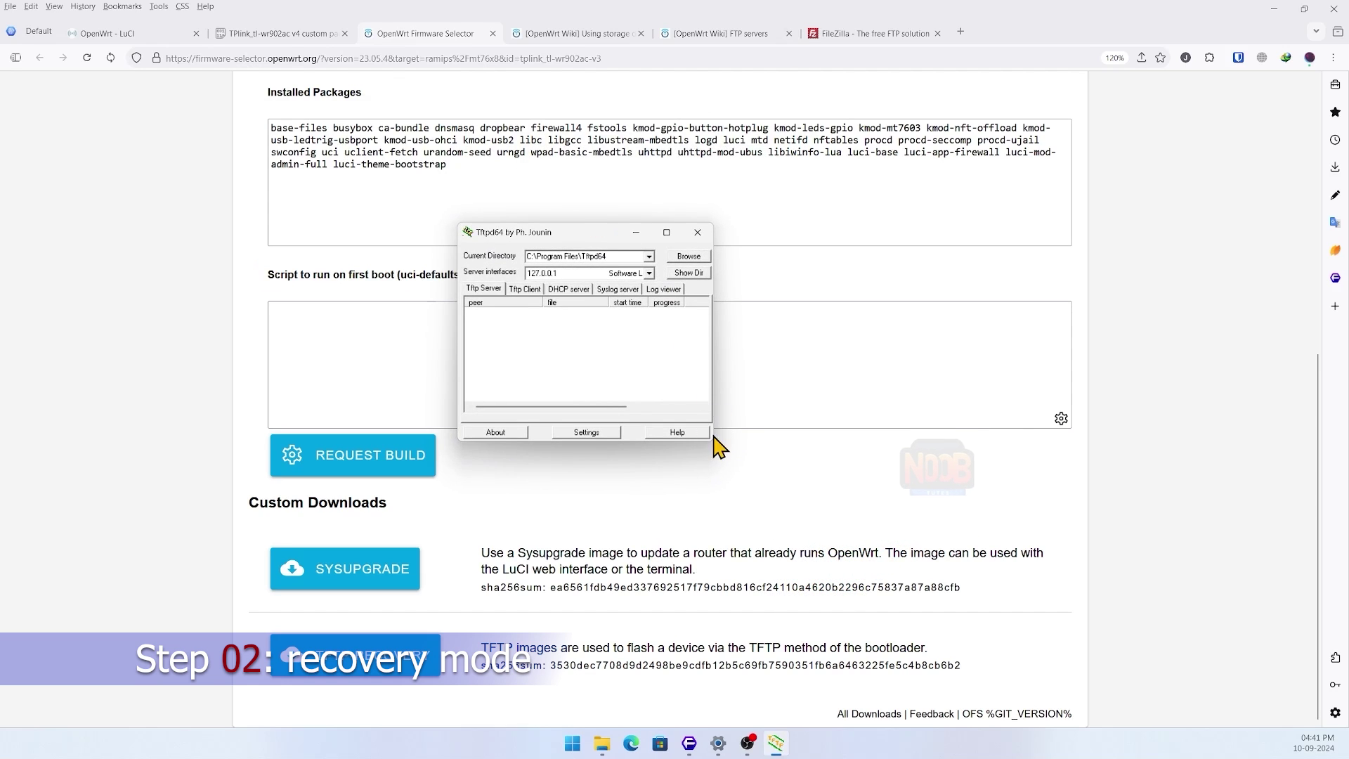
{"action": "left_click_drag", "start_coordinate": [713, 439], "coordinate": [962, 550]}
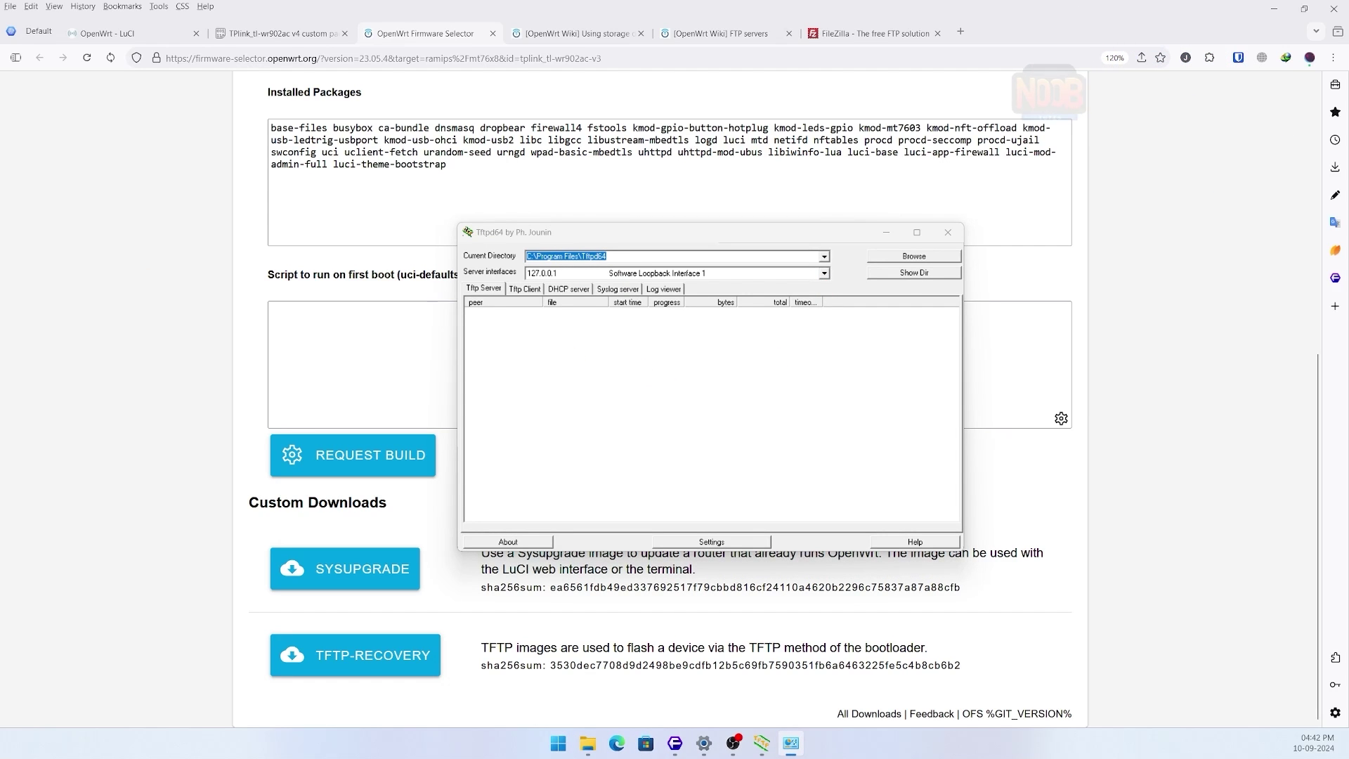
- Give the Ethernet adapter a static IPv4 address 192.168.0.66 with subnet mask 255.255.255.0
{"action": "left_click", "coordinate": [498, 218]}
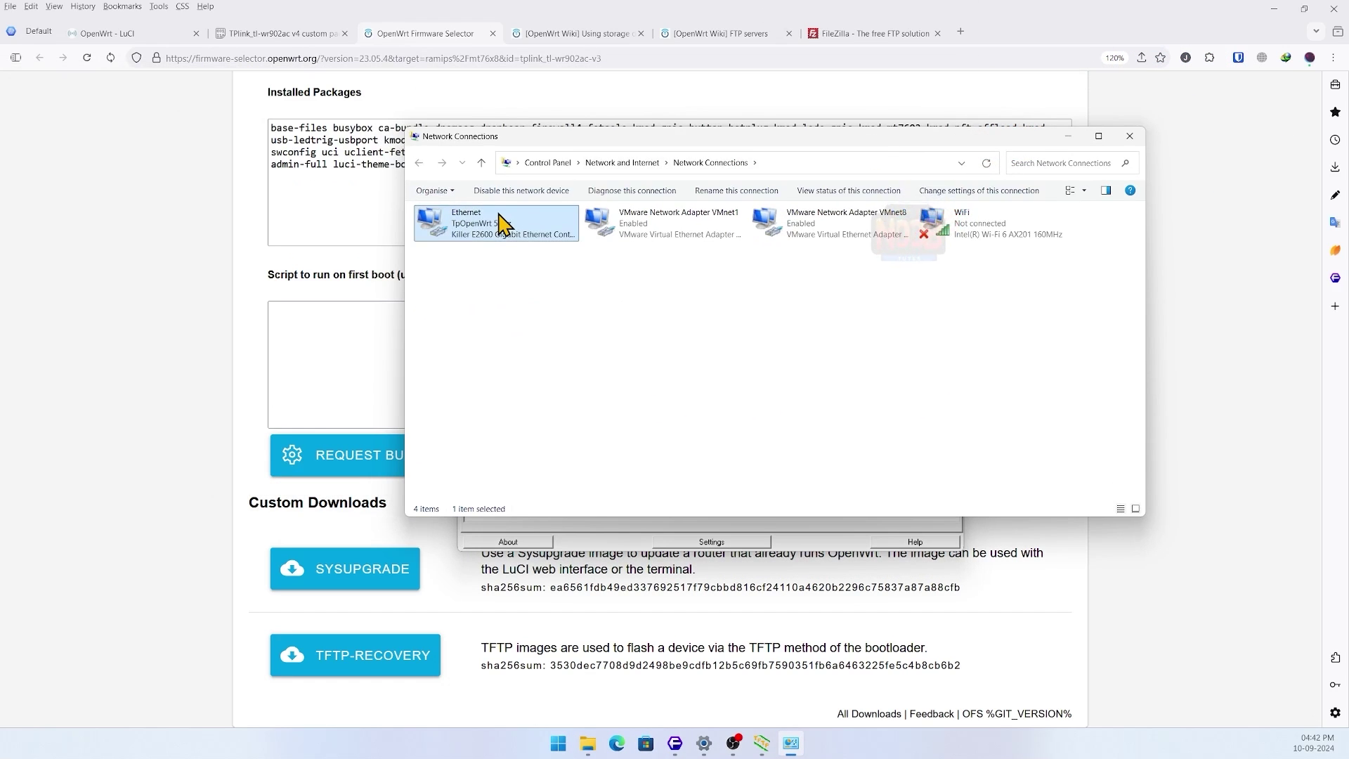
{"action": "right_click", "coordinate": [498, 215]}
{"action": "left_click", "coordinate": [554, 341]}
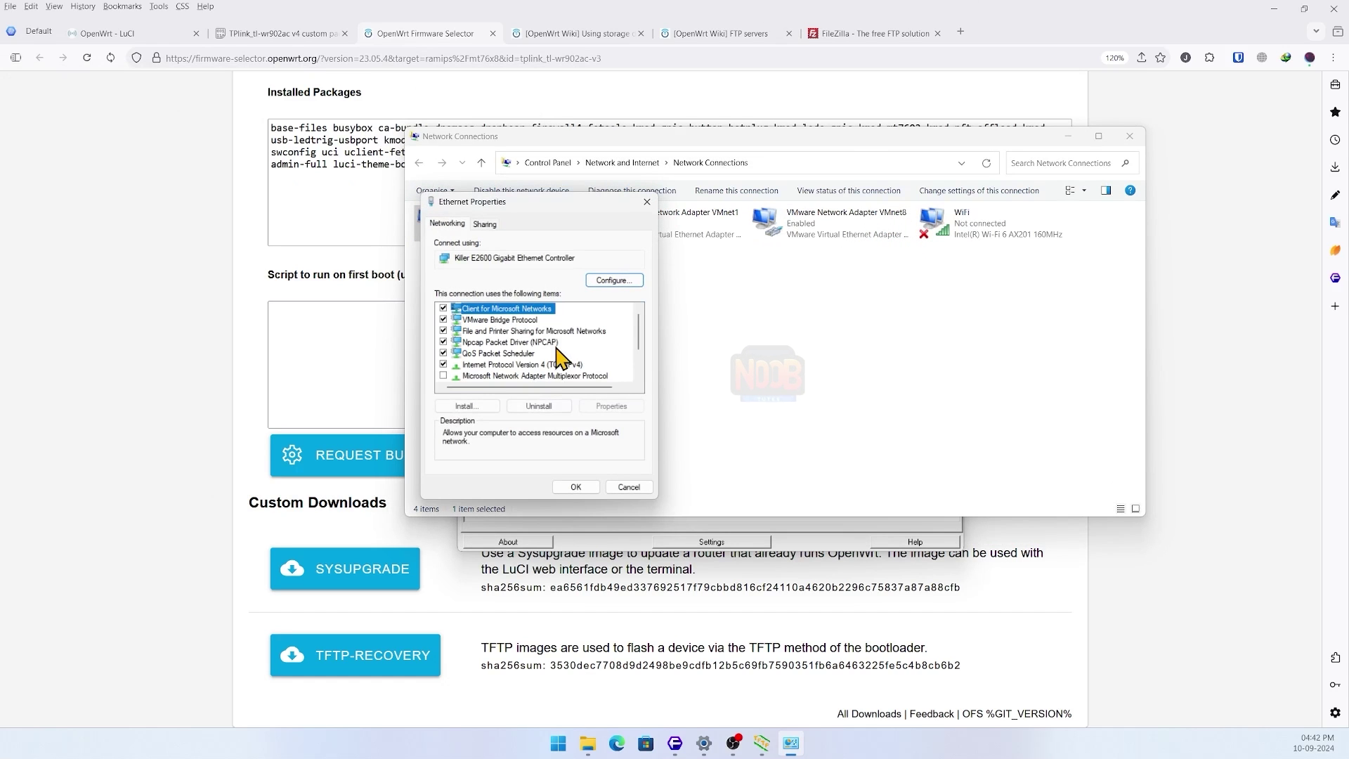
{"action": "left_click", "coordinate": [555, 365]}
{"action": "left_click", "coordinate": [610, 407]}
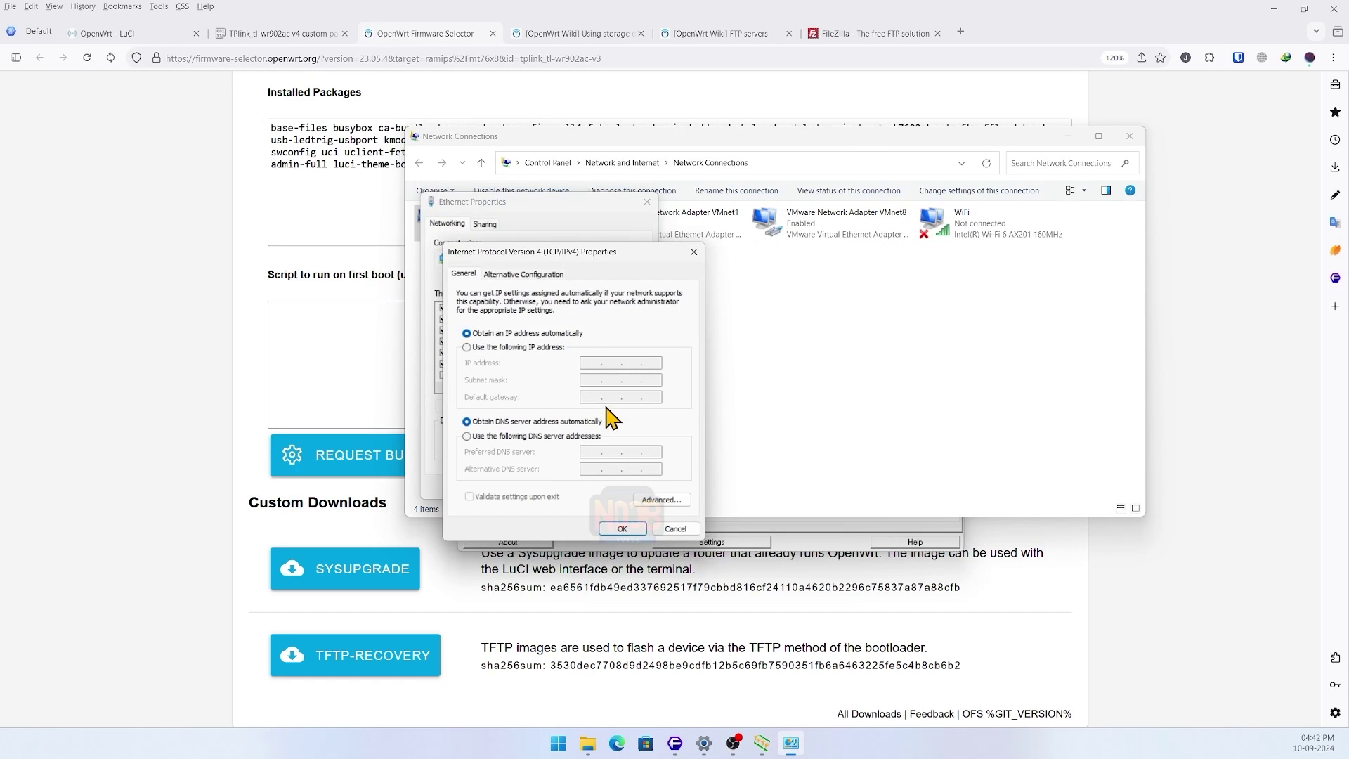
{"action": "left_click", "coordinate": [527, 347]}
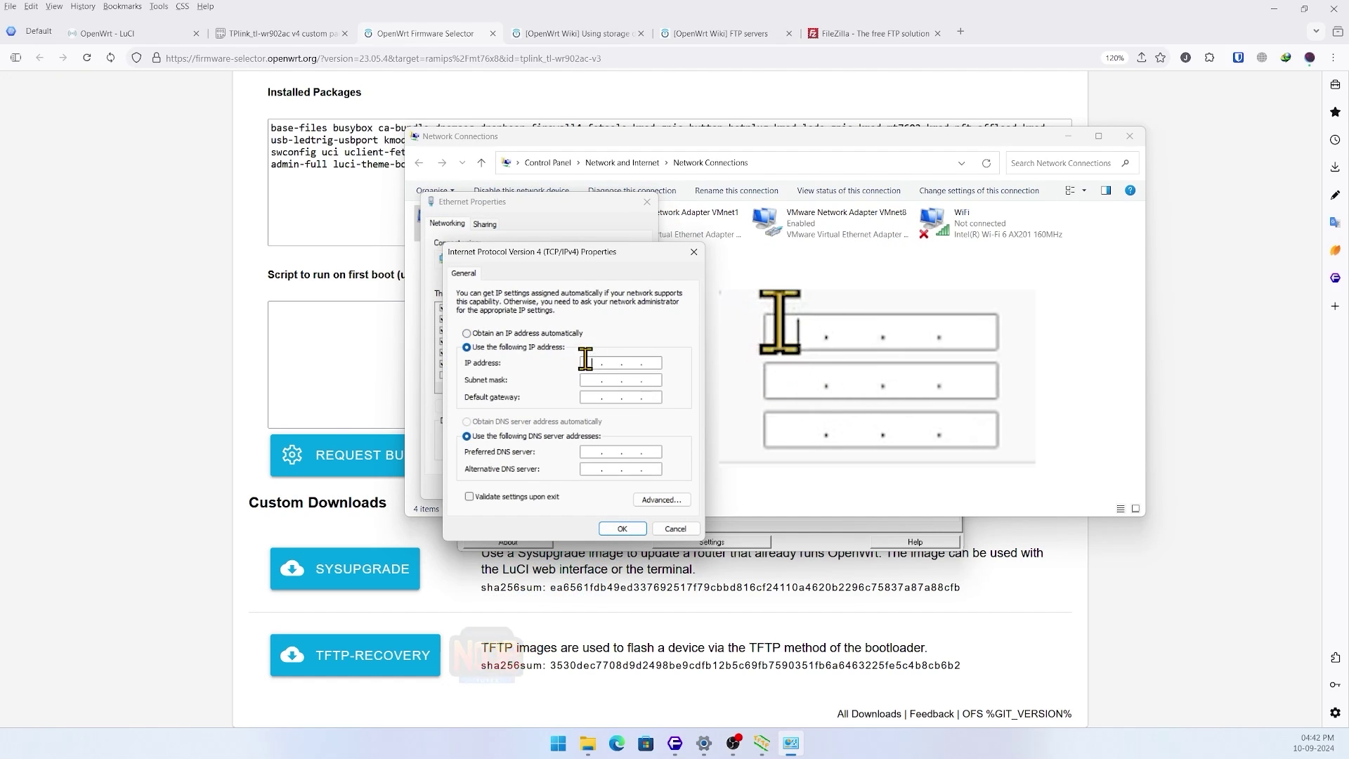
{"action": "left_click", "coordinate": [585, 361]}
{"action": "type", "text": "192 . 168 . "}
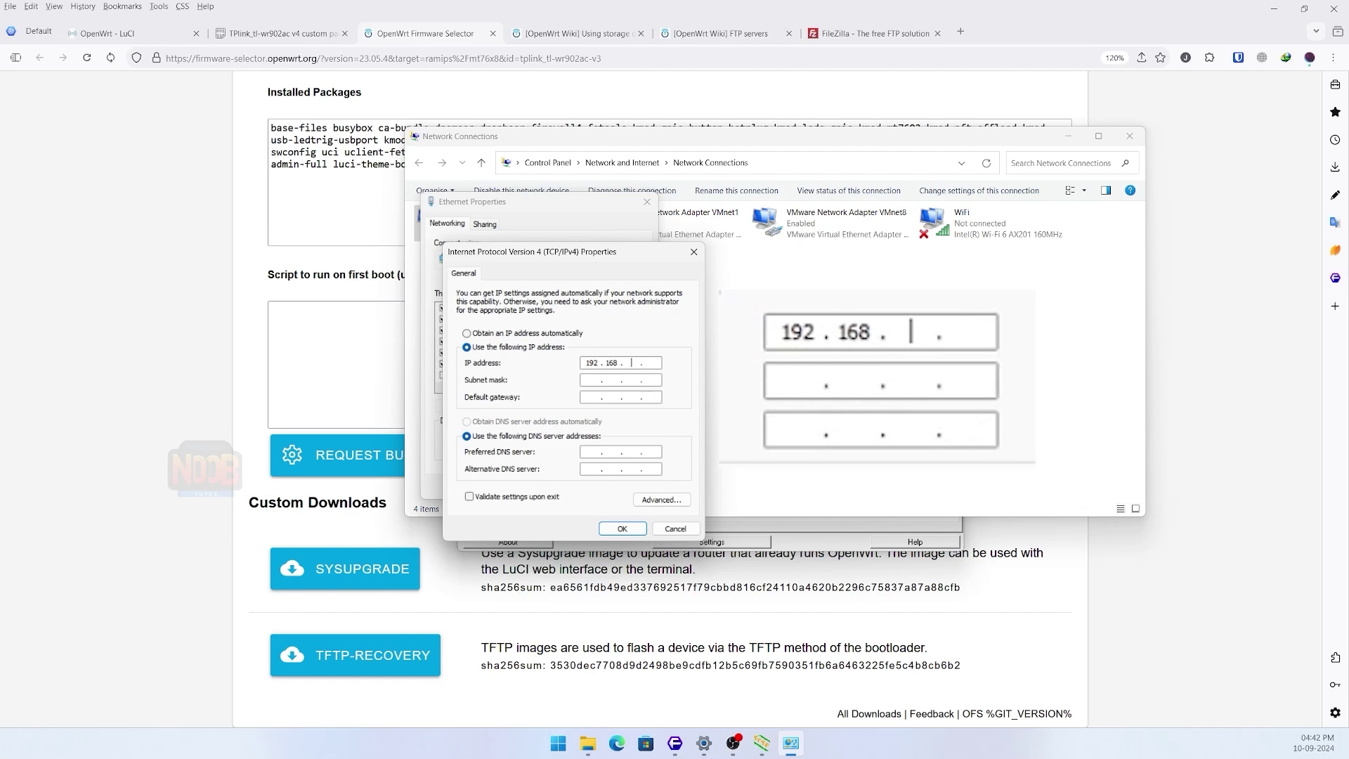
{"action": "type", "text": "0 . "}
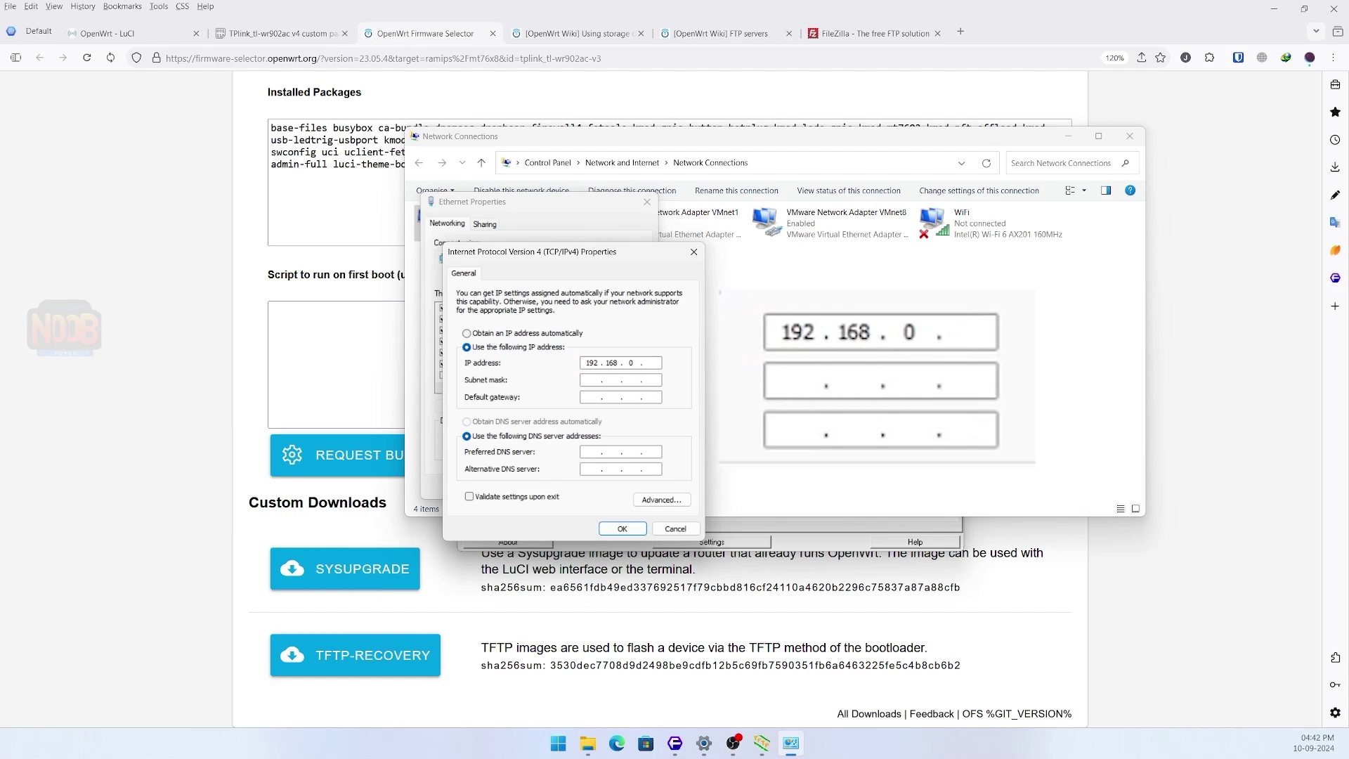
{"action": "type", "text": "66"}
{"action": "key", "text": "Tab"}
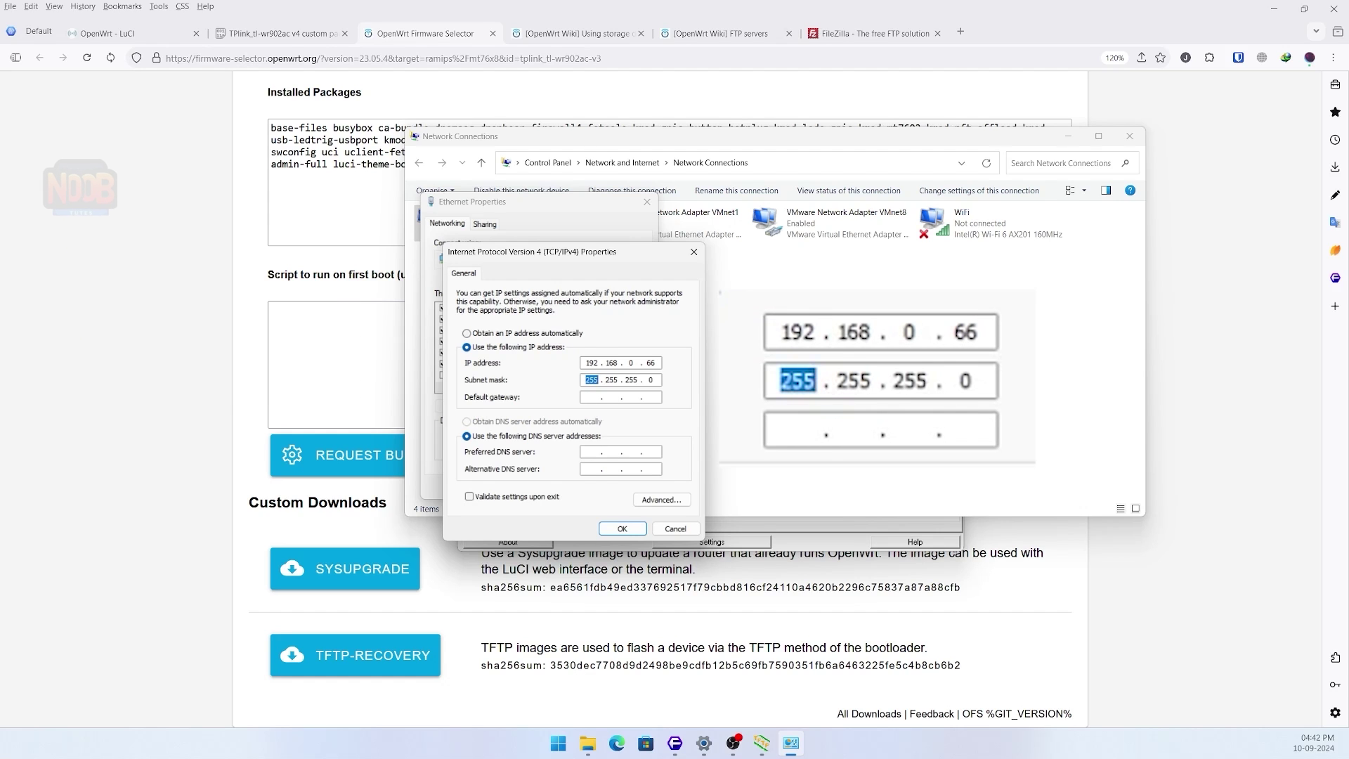
{"action": "left_click", "coordinate": [621, 529]}
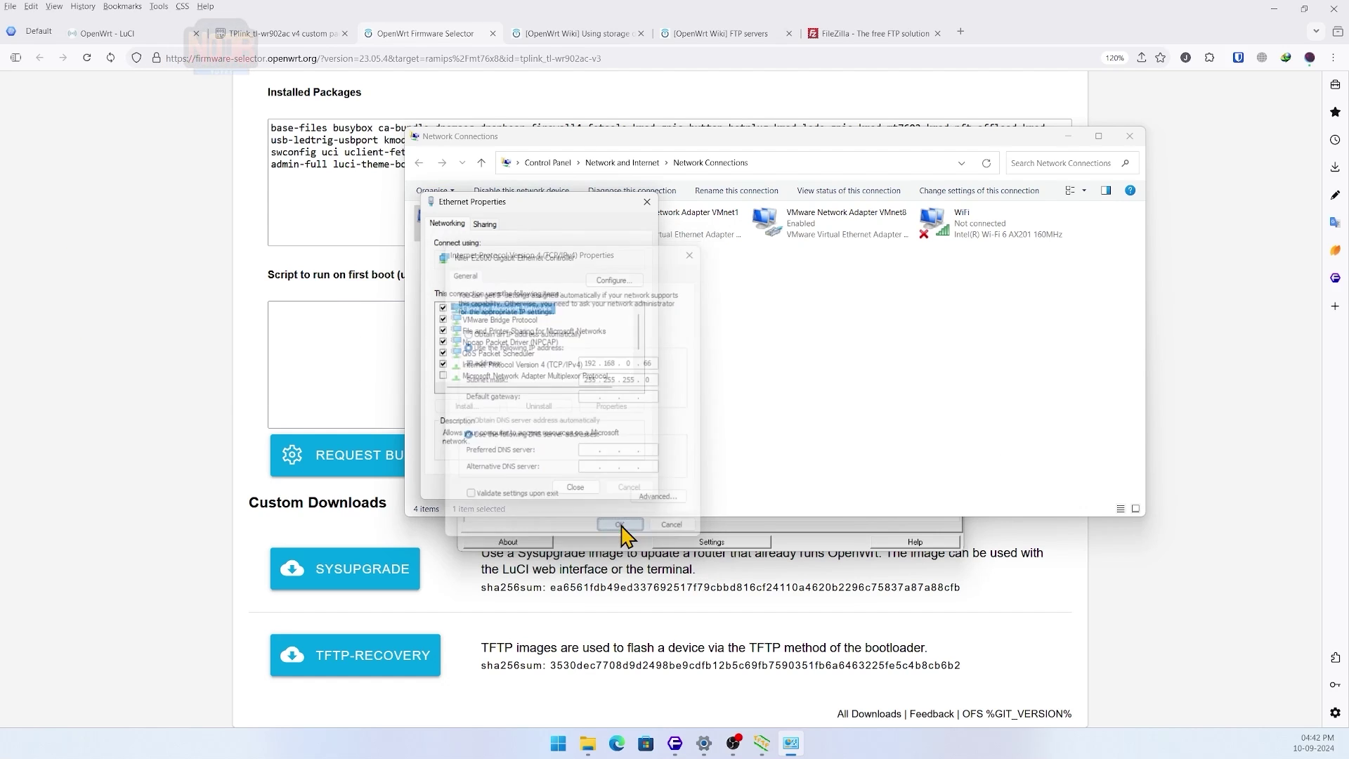
{"action": "left_click", "coordinate": [586, 487]}
- Set the Tftpd64 server interface to the 192.168.0.66 Ethernet address
{"action": "left_click", "coordinate": [1067, 136]}
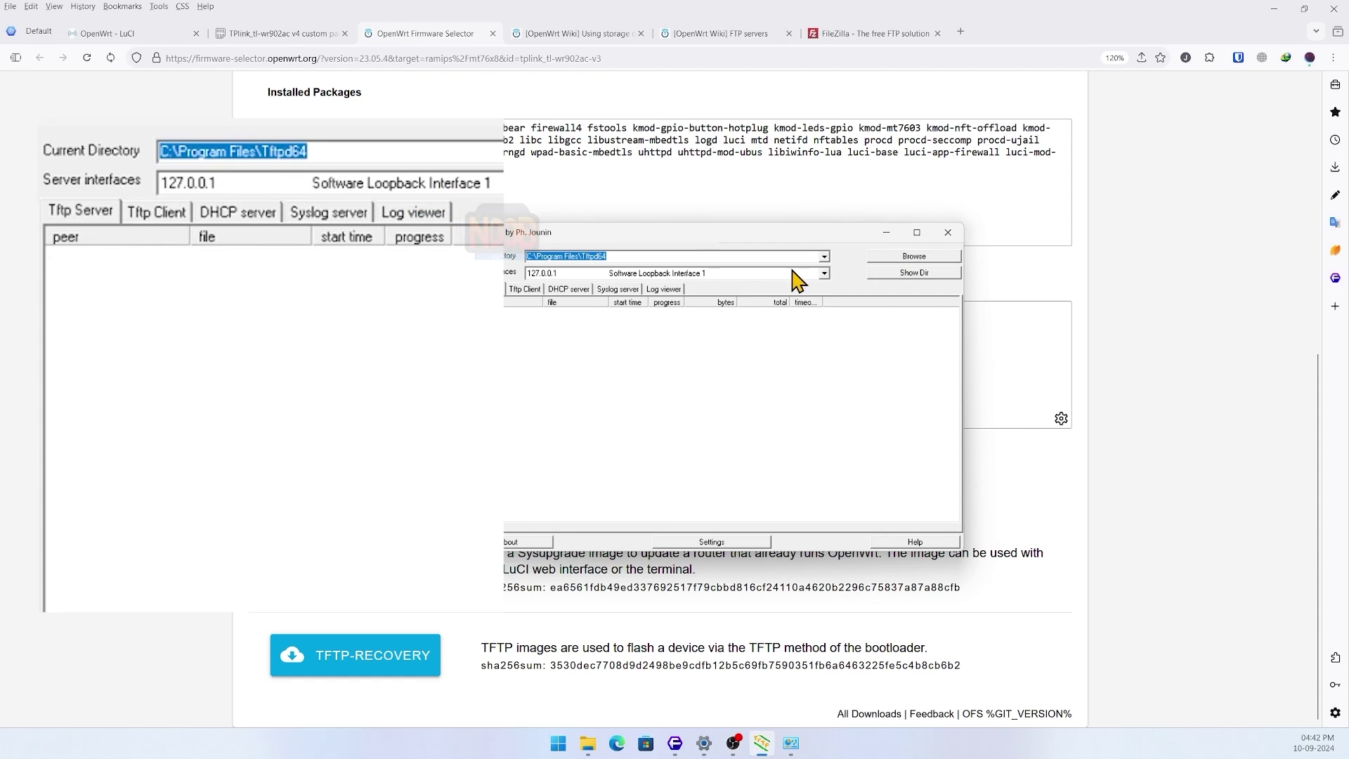
{"action": "left_click", "coordinate": [824, 273]}
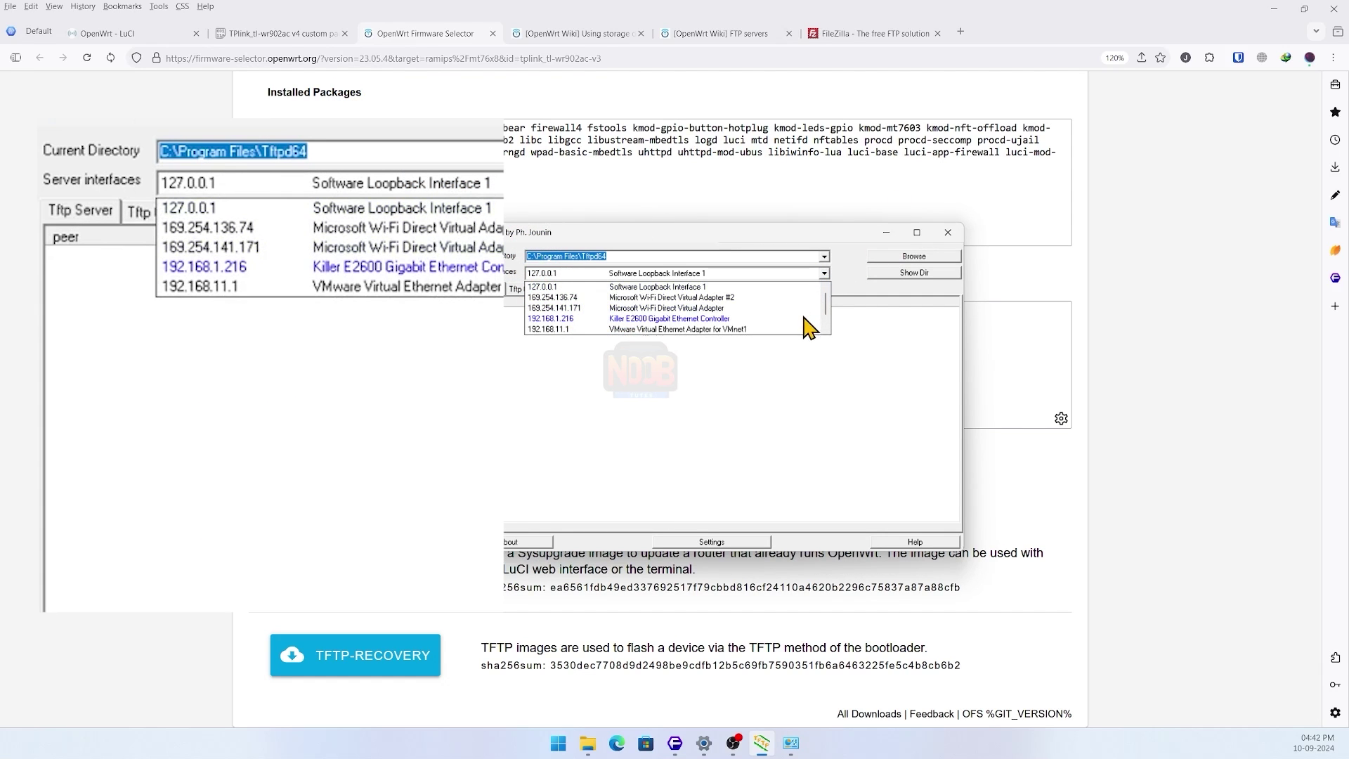
{"action": "left_click", "coordinate": [803, 319]}
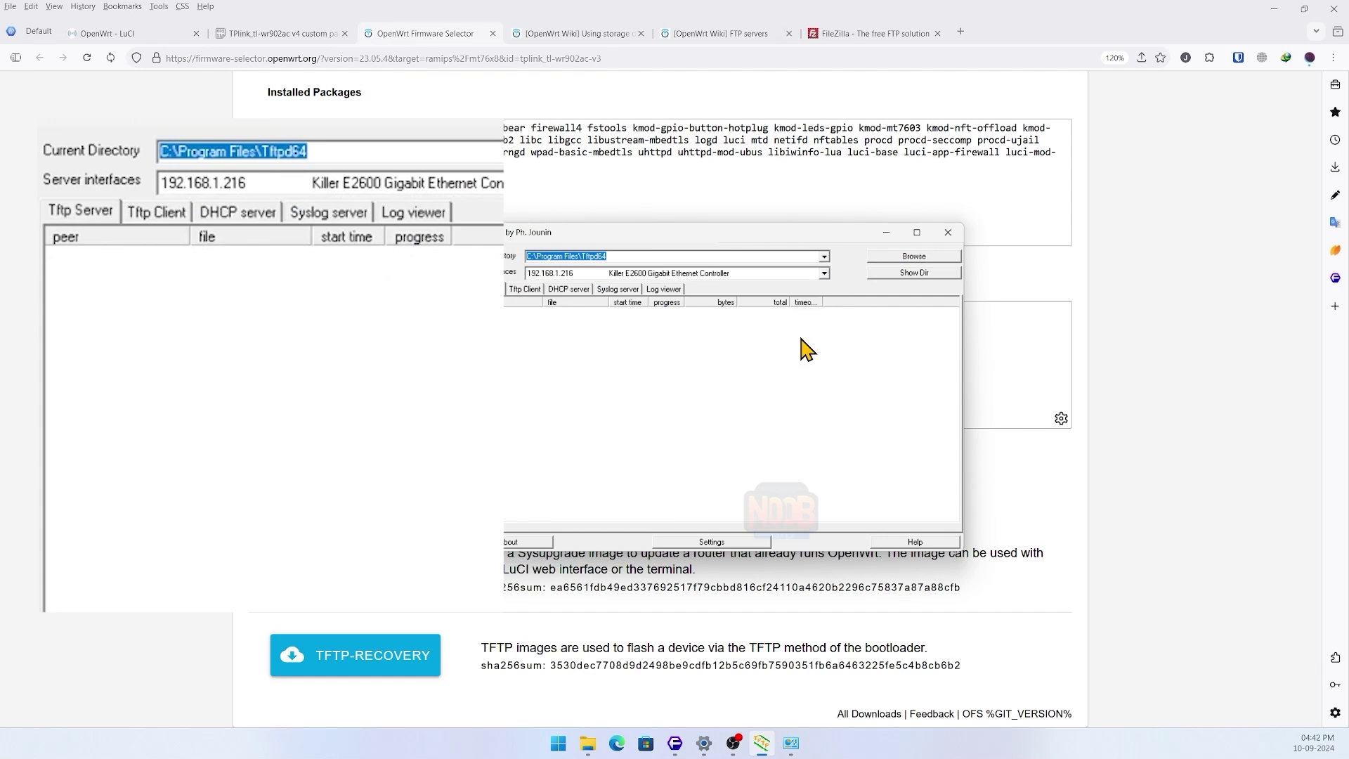
{"action": "key", "text": "Up"}
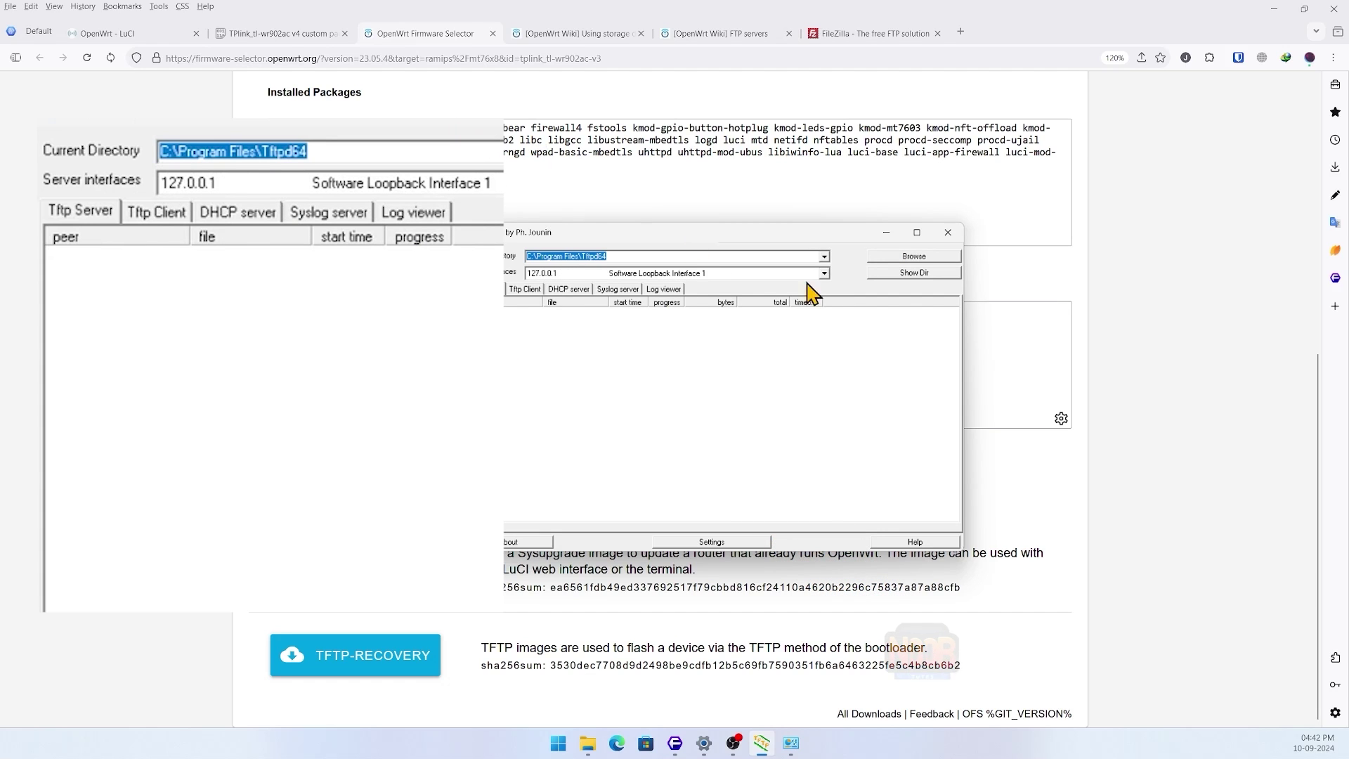
{"action": "left_click", "coordinate": [810, 279]}
{"action": "left_click", "coordinate": [796, 330]}
- Check the TFTP folder contents with Show Dir and keep serving on 192.168.0.66
{"action": "left_click", "coordinate": [913, 272]}
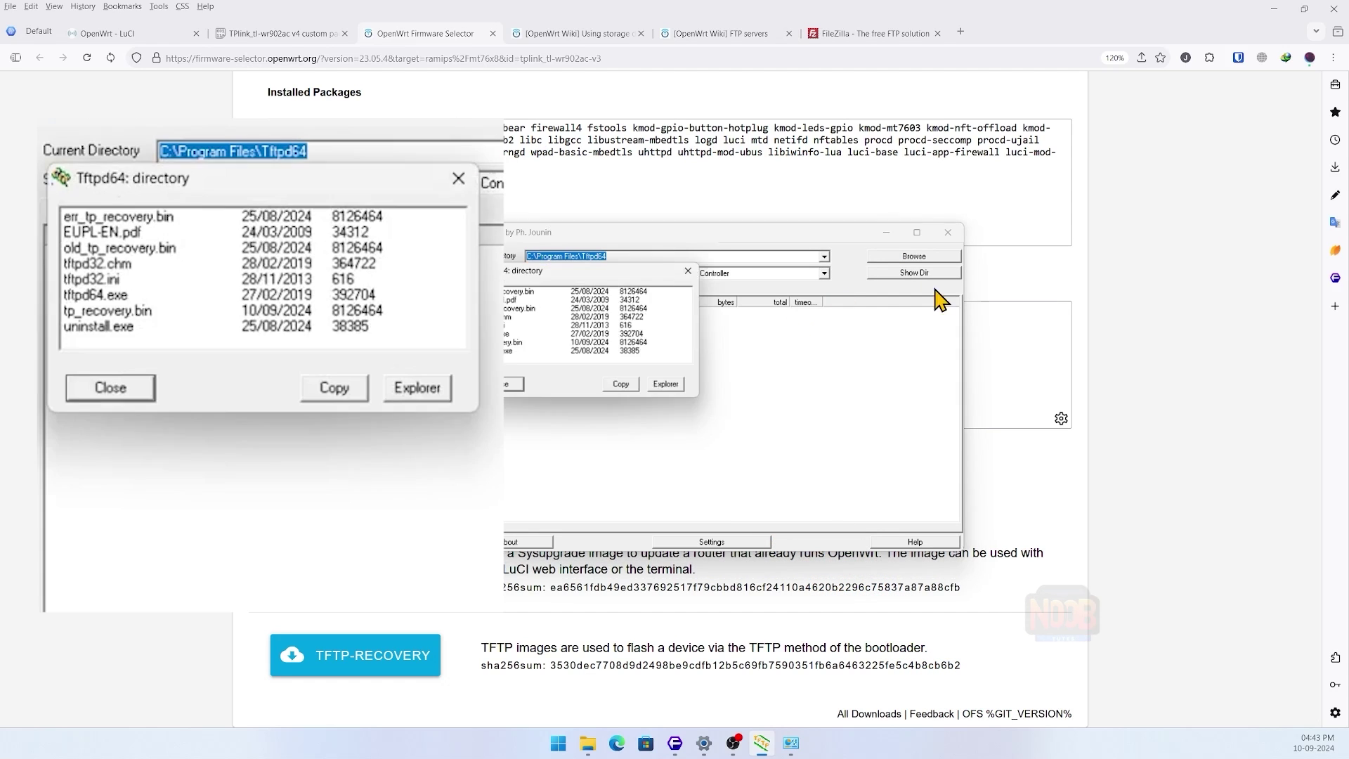
{"action": "left_click", "coordinate": [666, 383]}
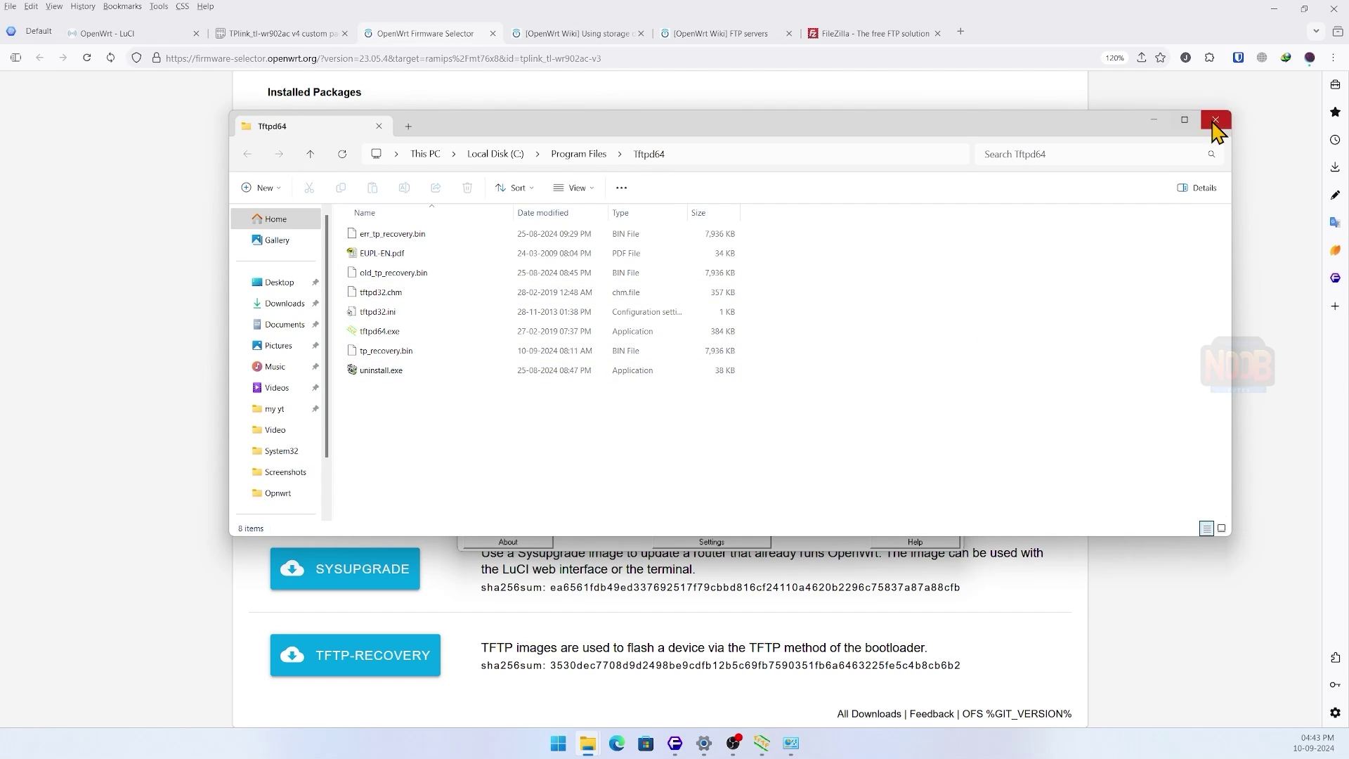
{"action": "left_click", "coordinate": [1216, 127]}
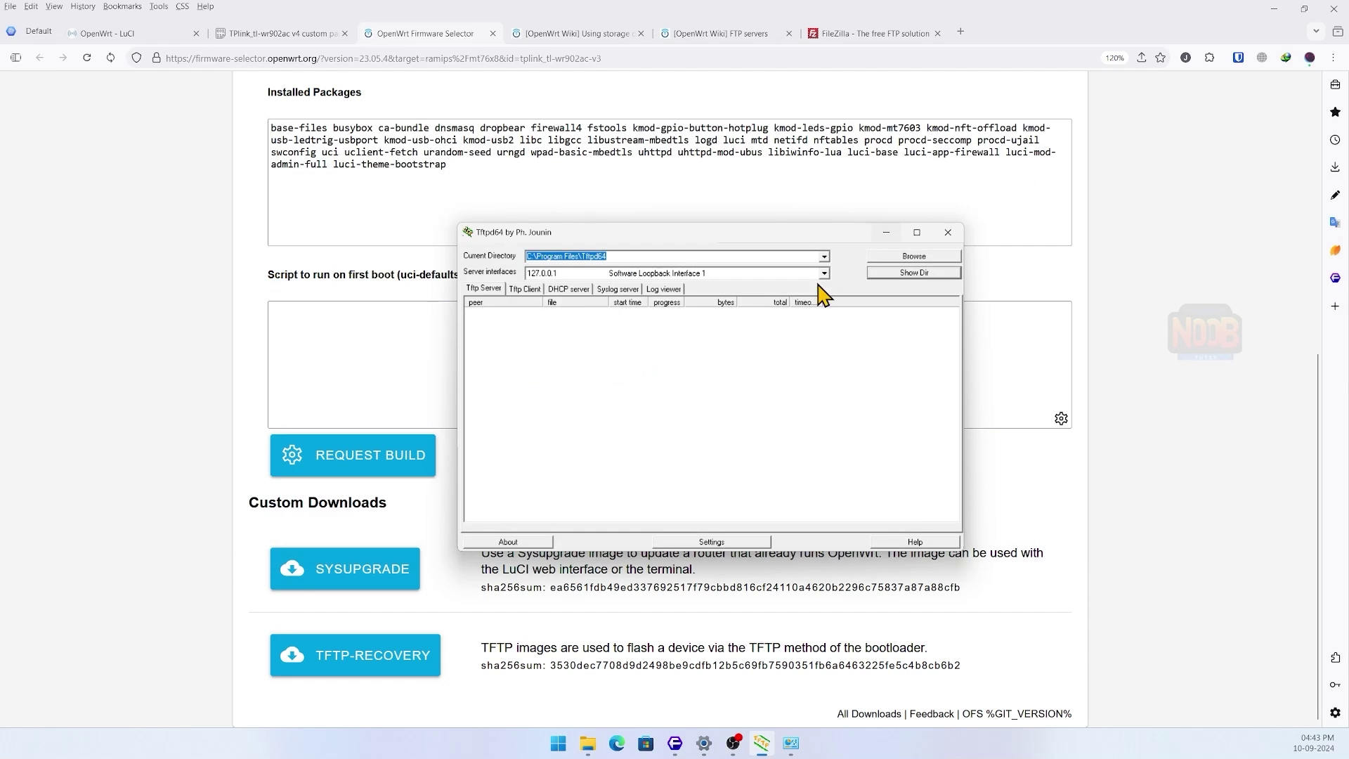
{"action": "left_click", "coordinate": [923, 213]}
{"action": "left_click", "coordinate": [567, 335]}
{"action": "left_click", "coordinate": [832, 212]}
{"action": "left_click", "coordinate": [781, 233]}
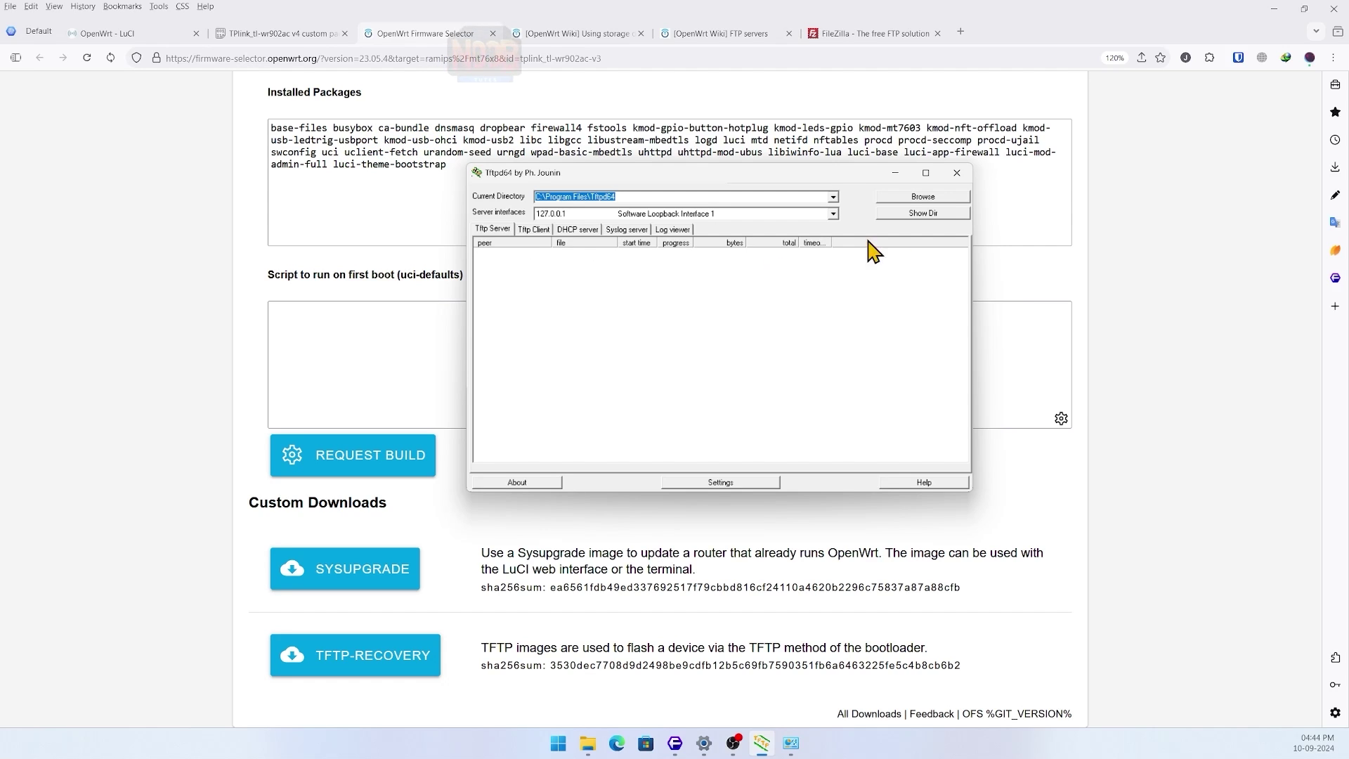
- Once tp_recovery.bin is fully served, close Tftpd64 and return to the OpenWrt LuCI page
{"action": "left_click", "coordinate": [956, 175]}
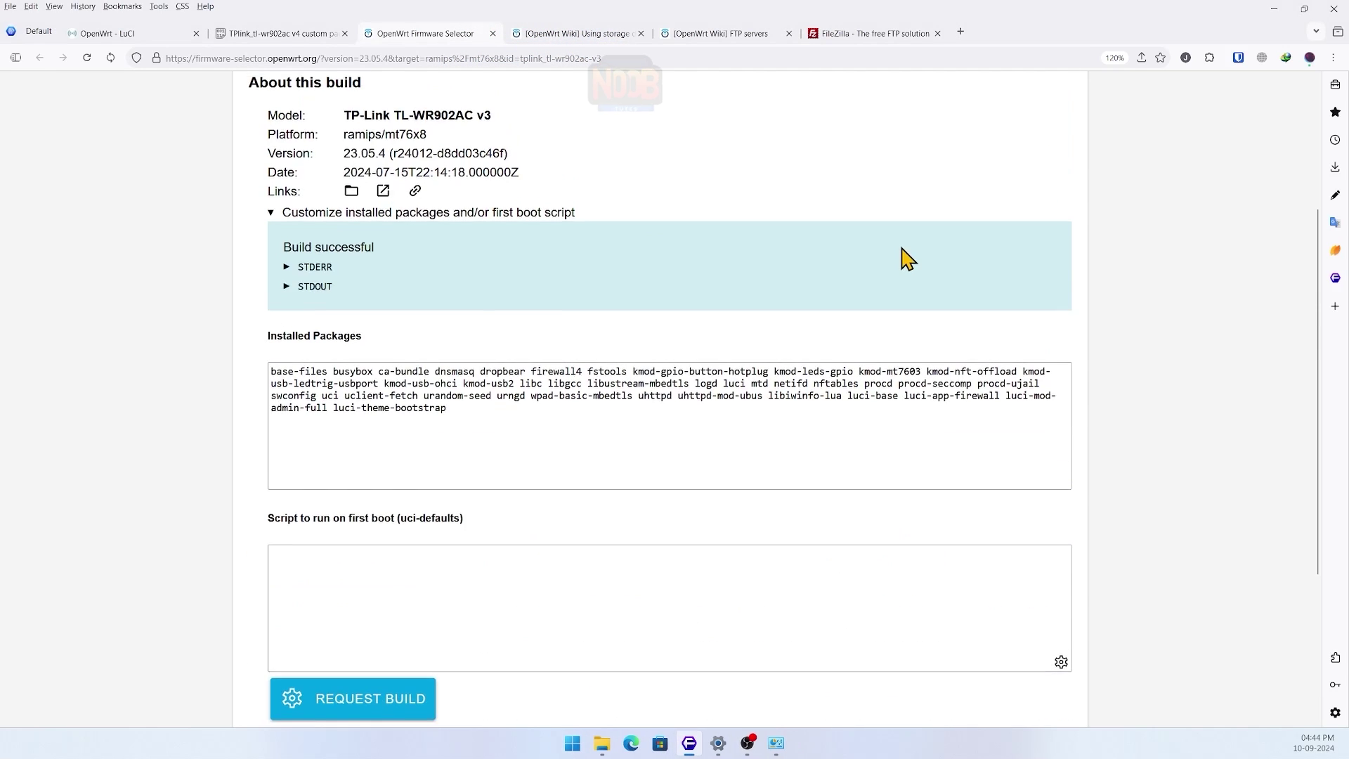
{"action": "scroll", "coordinate": [900, 246], "scroll_direction": "up", "scroll_amount": 4}
{"action": "left_click", "coordinate": [142, 33]}
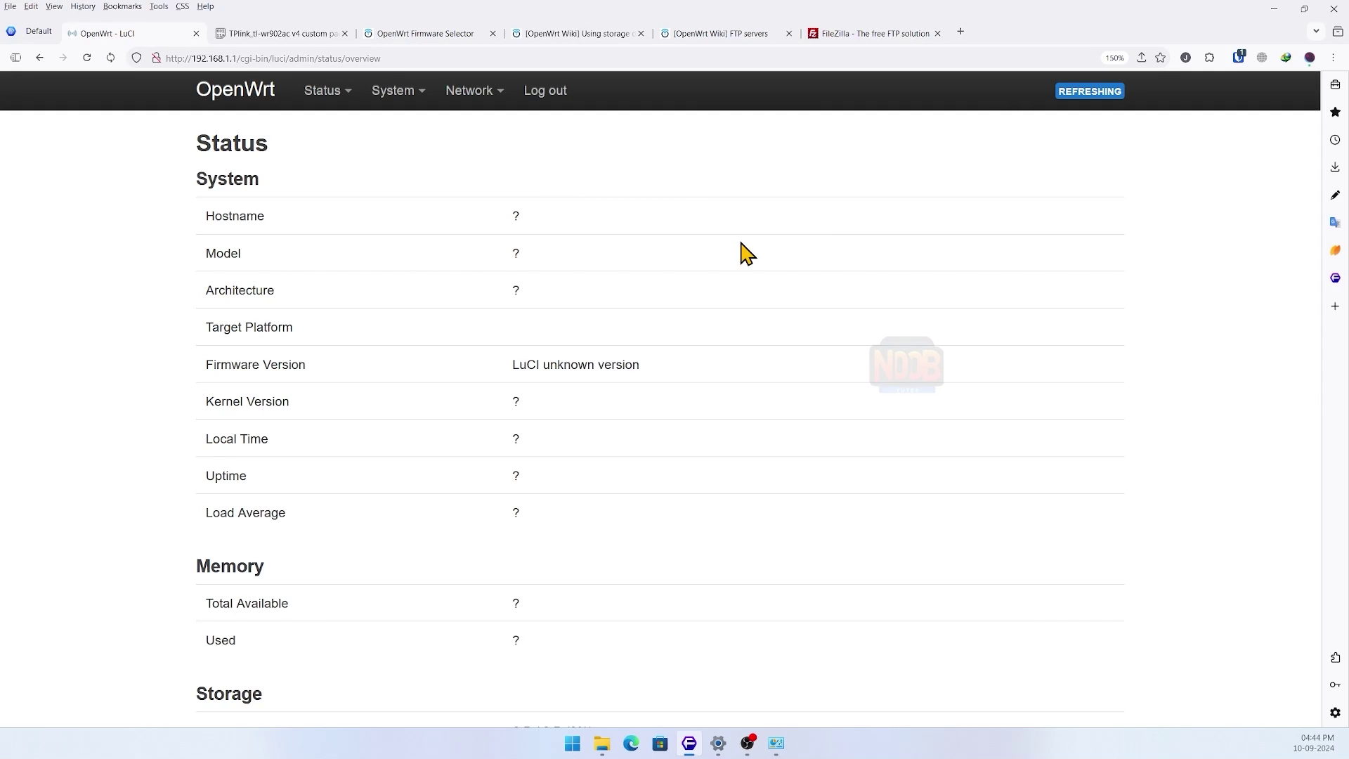
- Switch the Ethernet adapter's IPv4 back to obtaining an IP address automatically
{"action": "left_click", "coordinate": [781, 742]}
{"action": "right_click", "coordinate": [532, 239]}
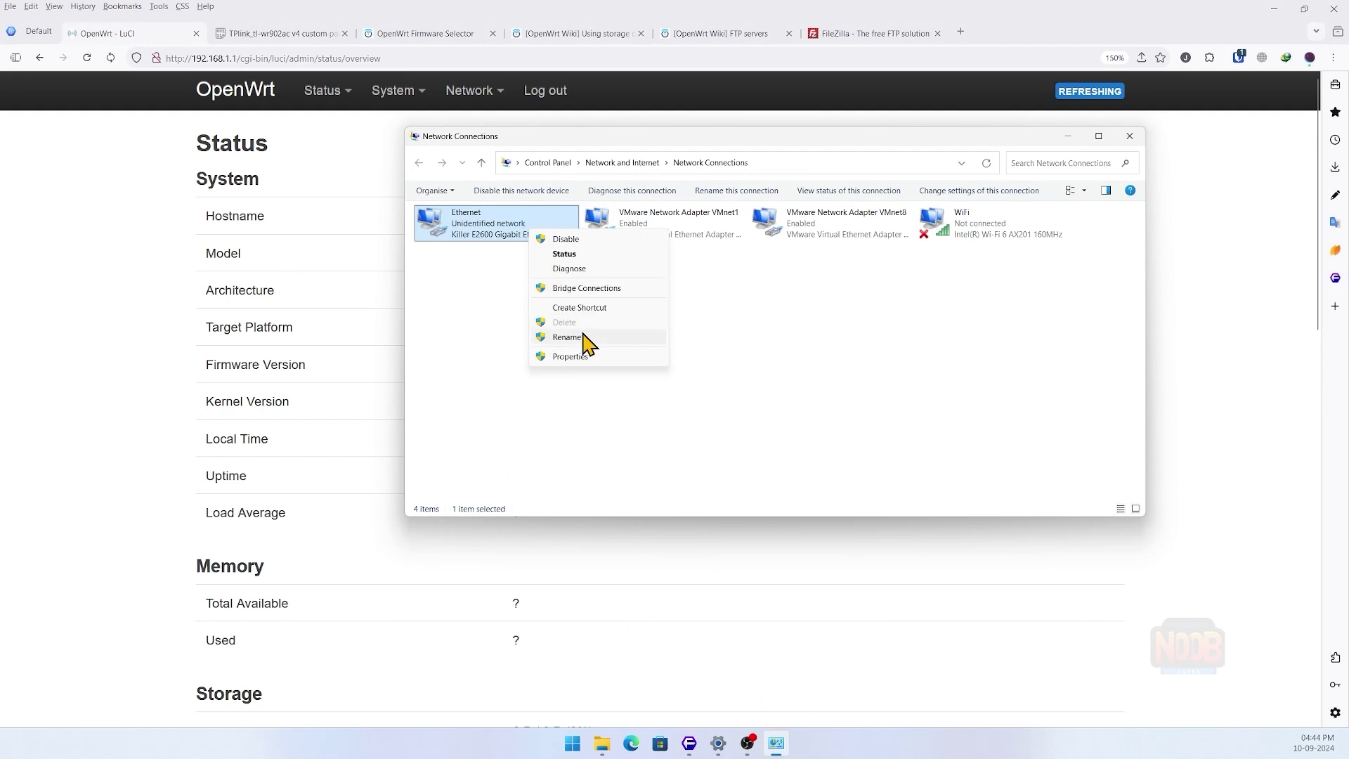
{"action": "left_click", "coordinate": [592, 358]}
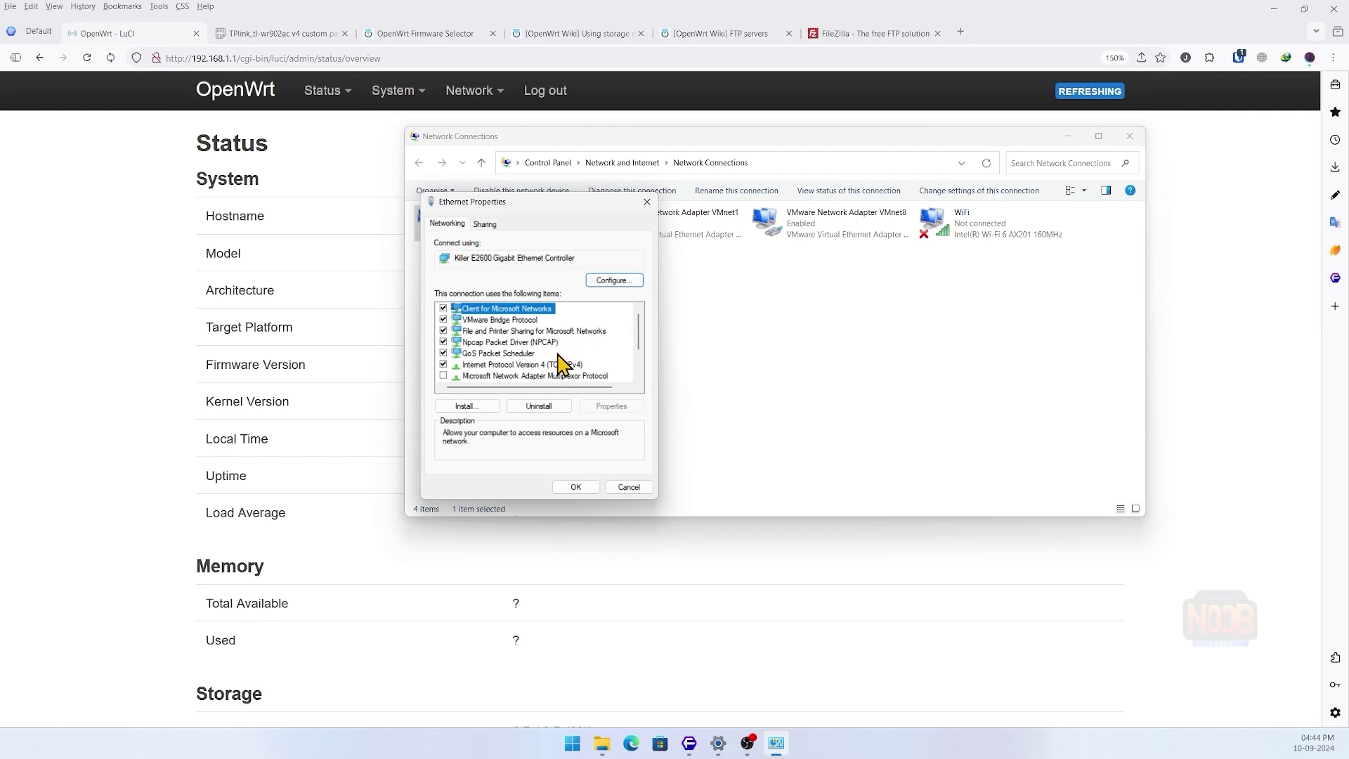
{"action": "left_click", "coordinate": [555, 364]}
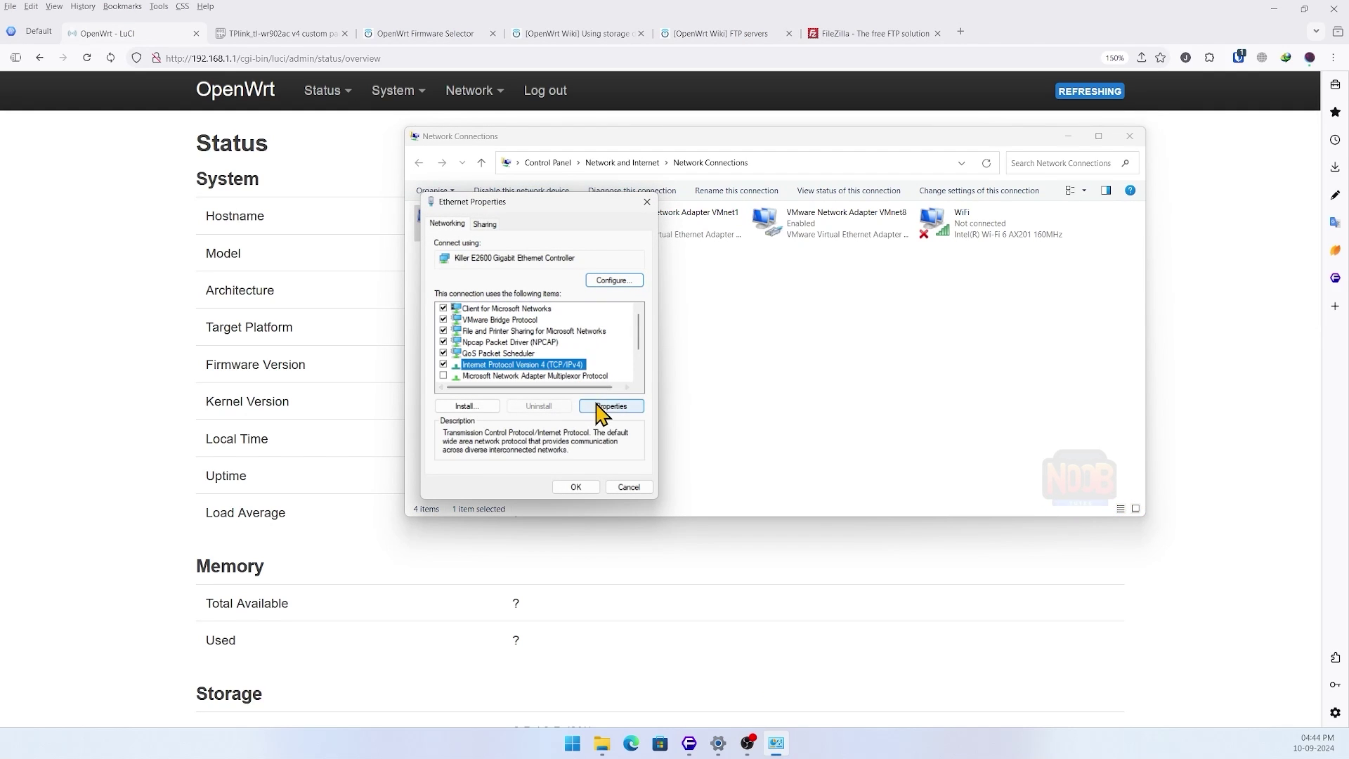
{"action": "left_click", "coordinate": [598, 406]}
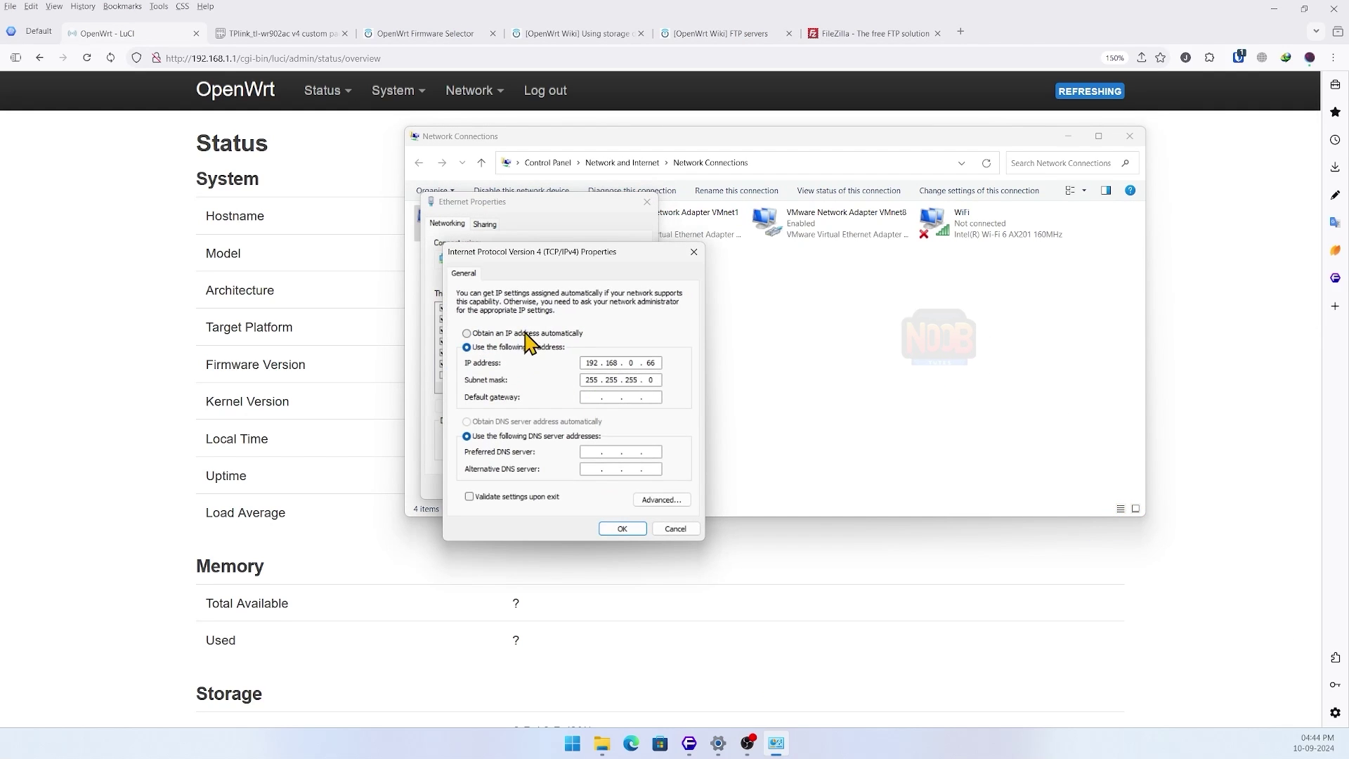
{"action": "left_click", "coordinate": [526, 333]}
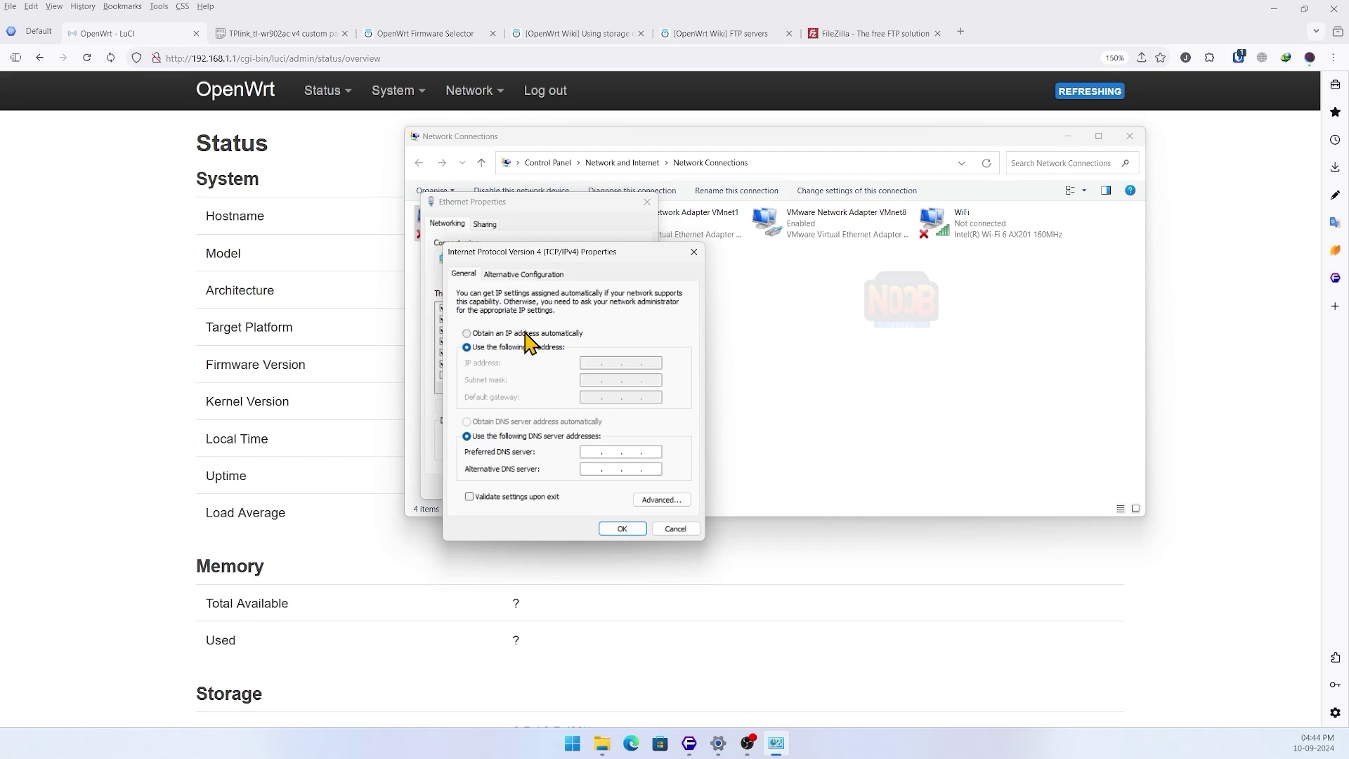
{"action": "left_click", "coordinate": [617, 530]}
{"action": "left_click", "coordinate": [573, 488]}
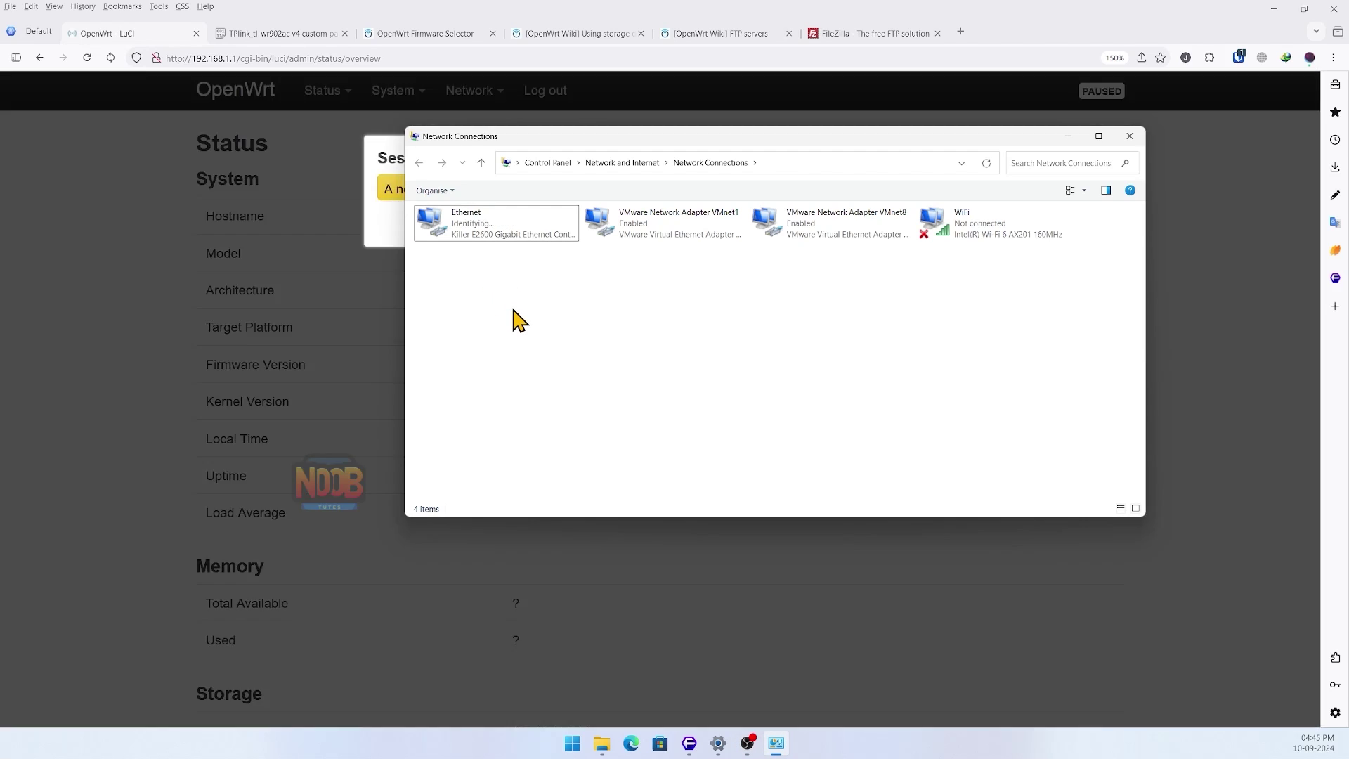
- Log back in to OpenWrt LuCI after the session expired
{"action": "key", "text": "alt+Tab"}
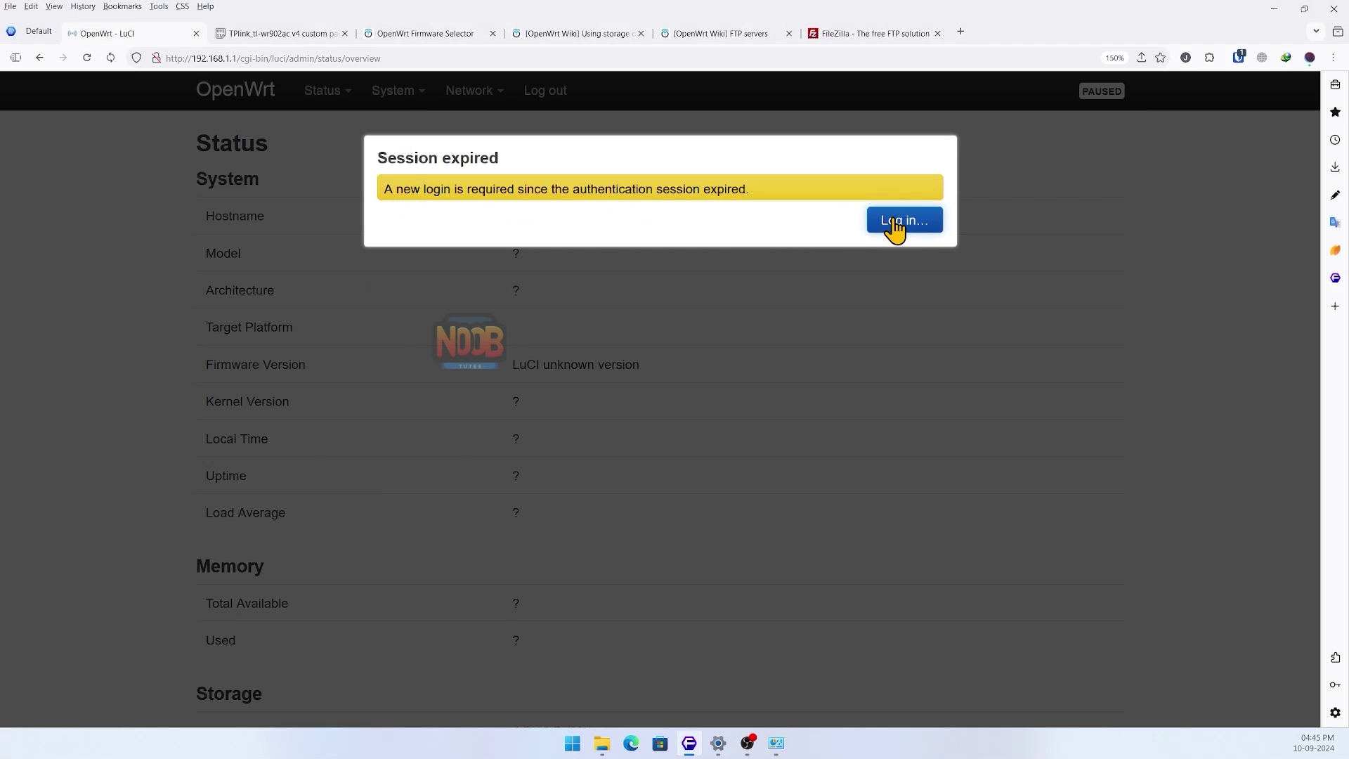
{"action": "left_click", "coordinate": [893, 221]}
{"action": "left_click", "coordinate": [879, 303]}
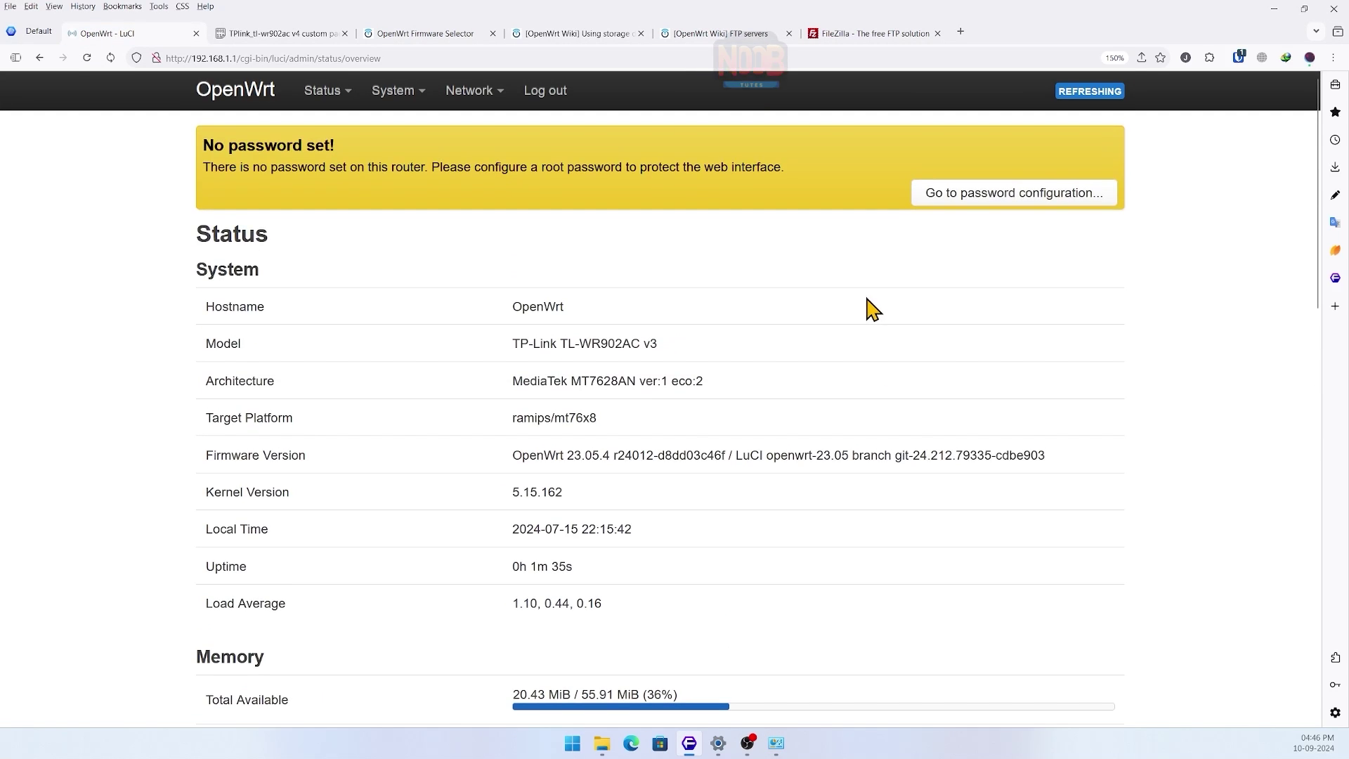
- Enter and confirm a new root password under System > Administration and save it
{"action": "left_click", "coordinate": [969, 203]}
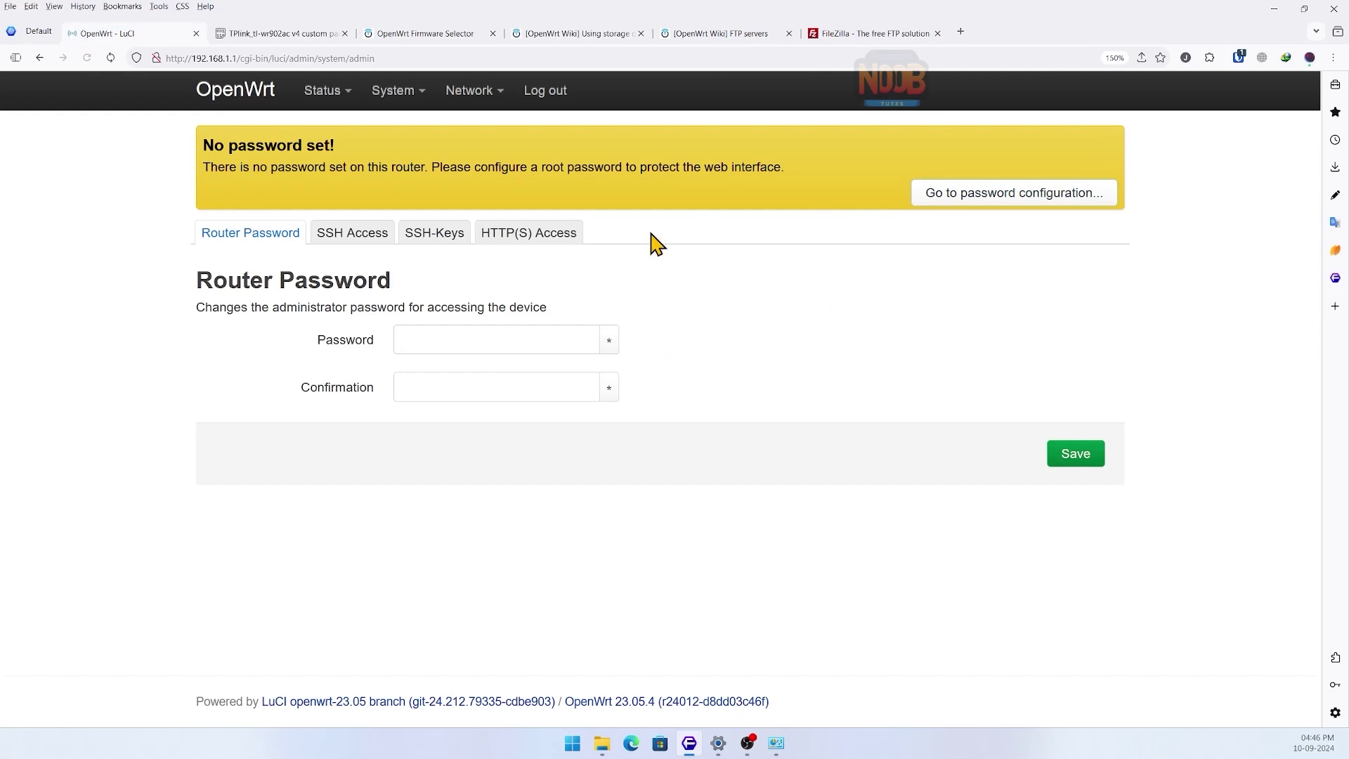
{"action": "left_click", "coordinate": [491, 340]}
{"action": "left_click", "coordinate": [485, 394]}
{"action": "left_click", "coordinate": [1238, 57]}
{"action": "left_click", "coordinate": [518, 388]}
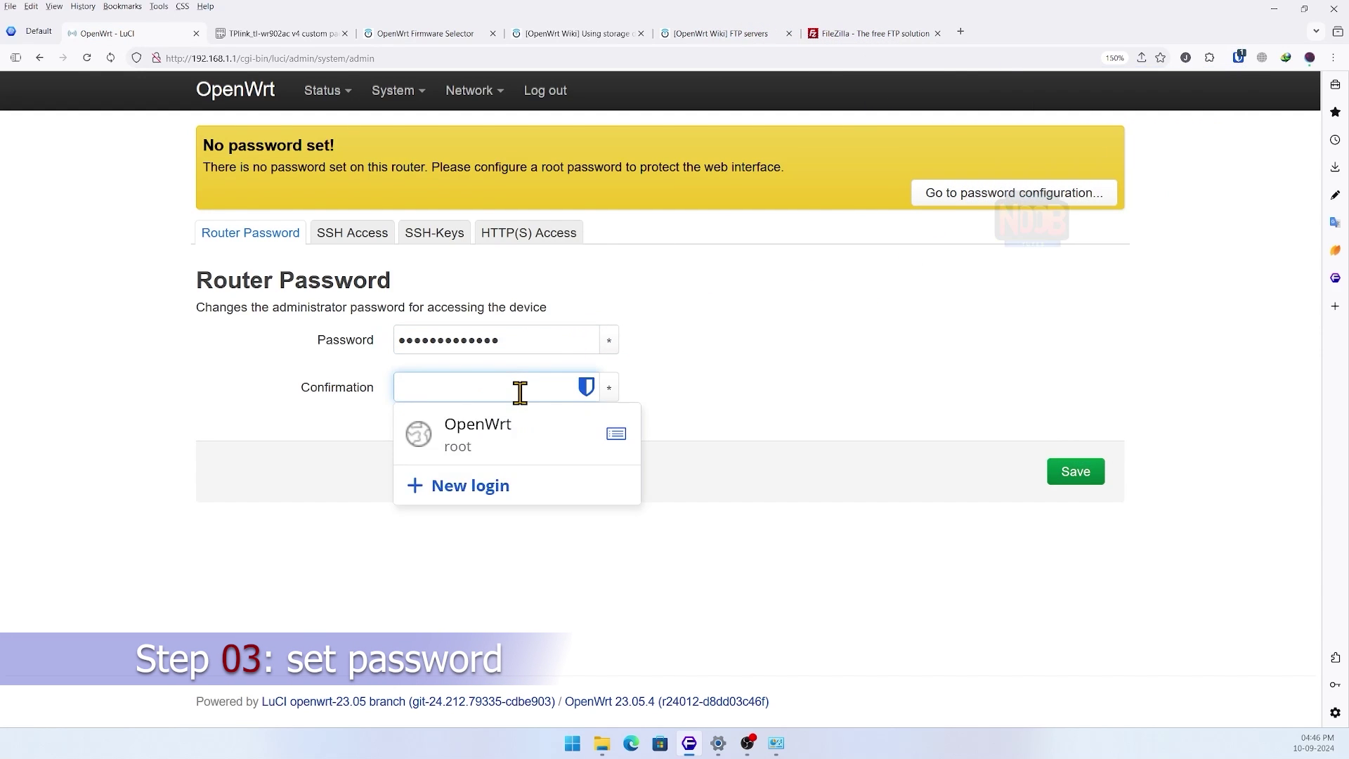
{"action": "key", "text": "ctrl+v"}
{"action": "left_click", "coordinate": [1072, 473]}
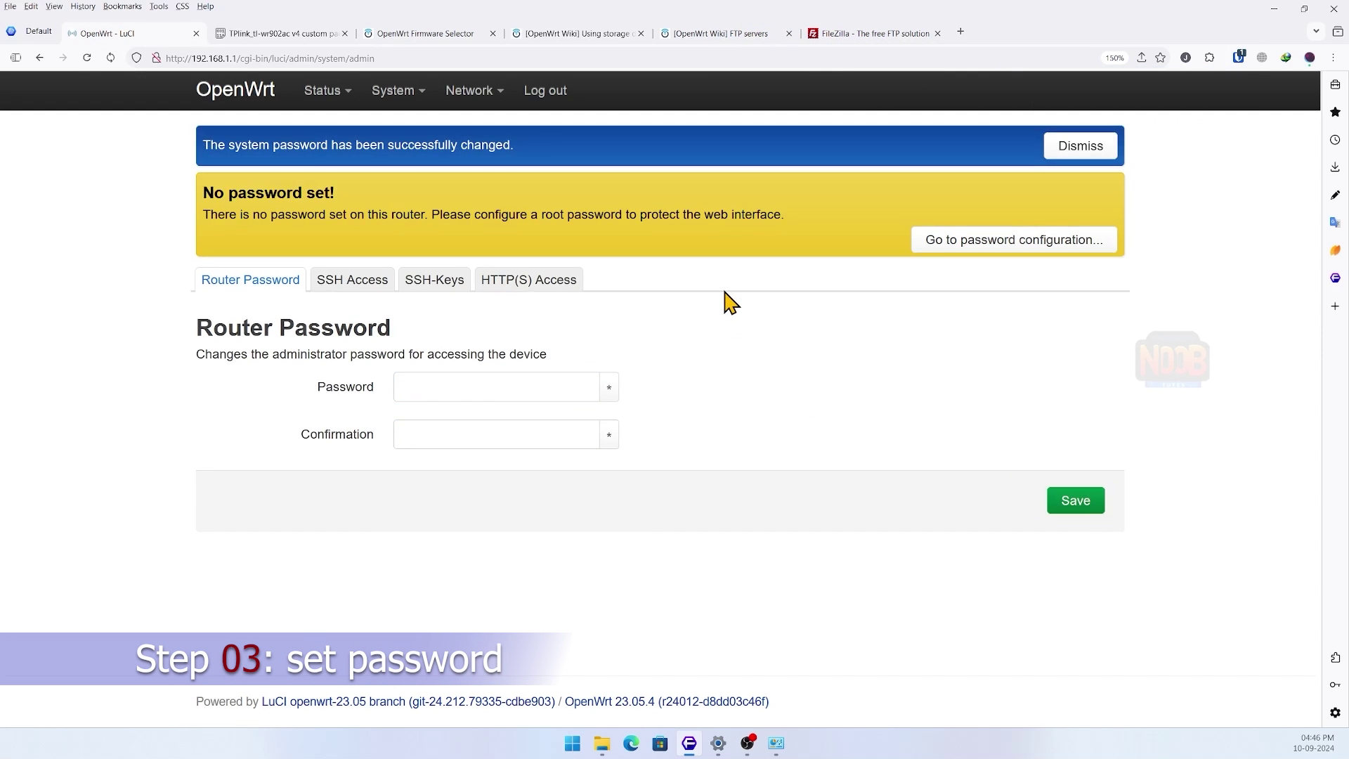
- Scan for wireless networks and join AirFiber_Ap5Ghz with its passphrase
{"action": "mouse_move", "coordinate": [476, 123]}
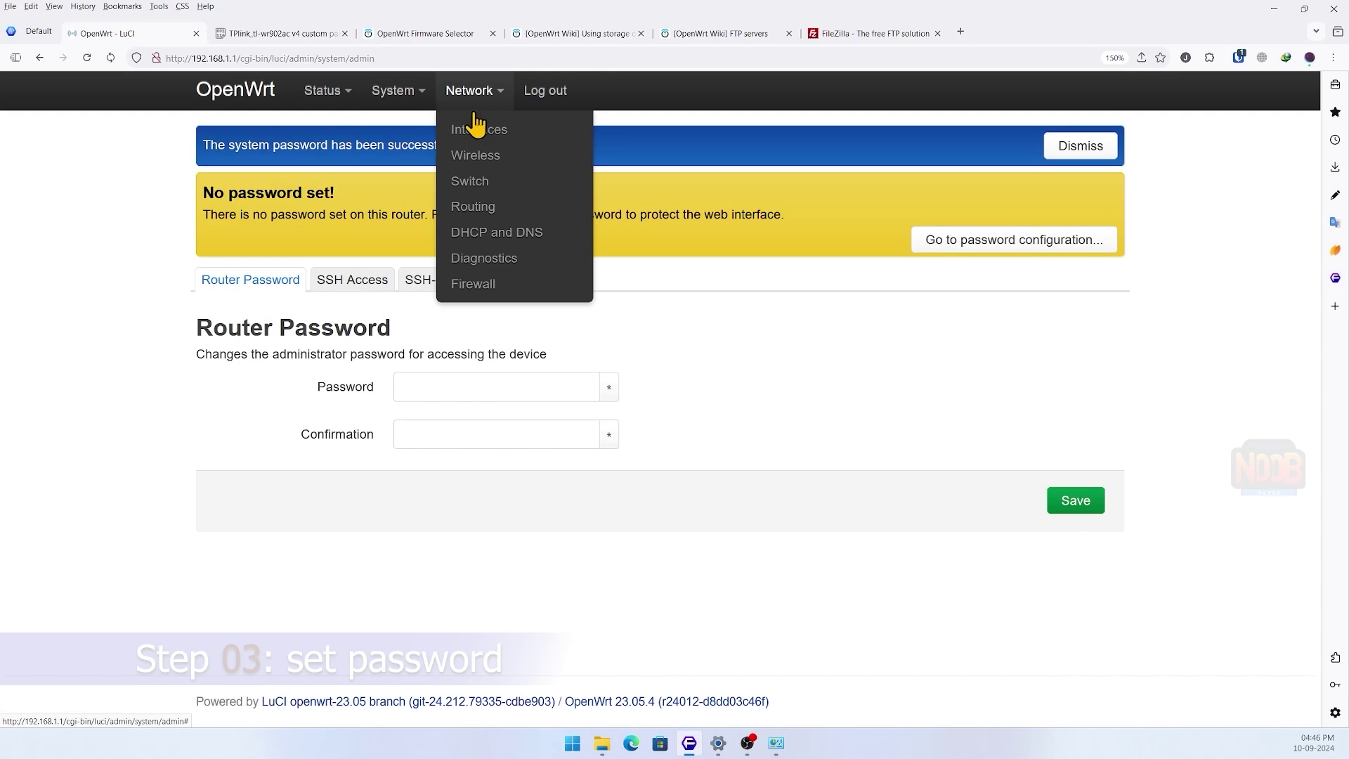
{"action": "left_click", "coordinate": [475, 156]}
{"action": "left_click", "coordinate": [1015, 191]}
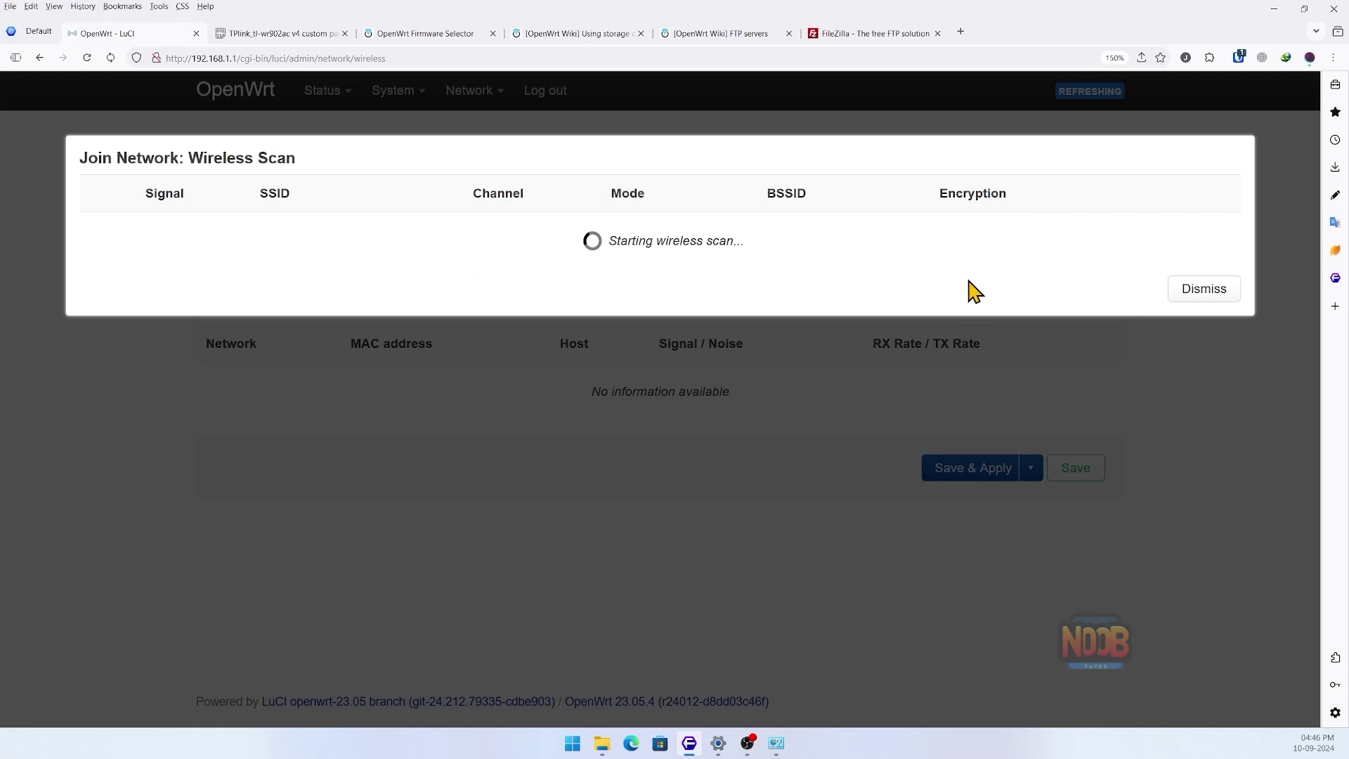
{"action": "left_click", "coordinate": [1124, 234]}
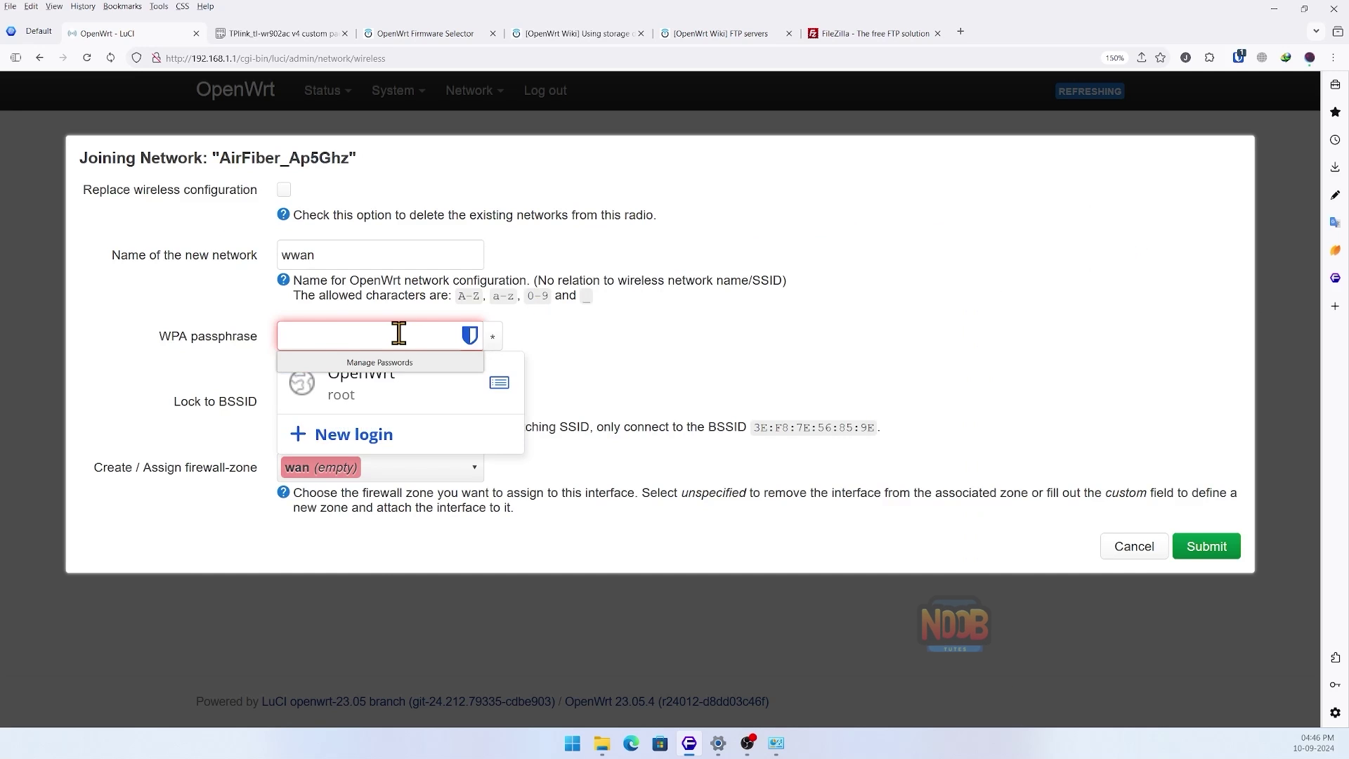
{"action": "type", "text": "••••••••••••"}
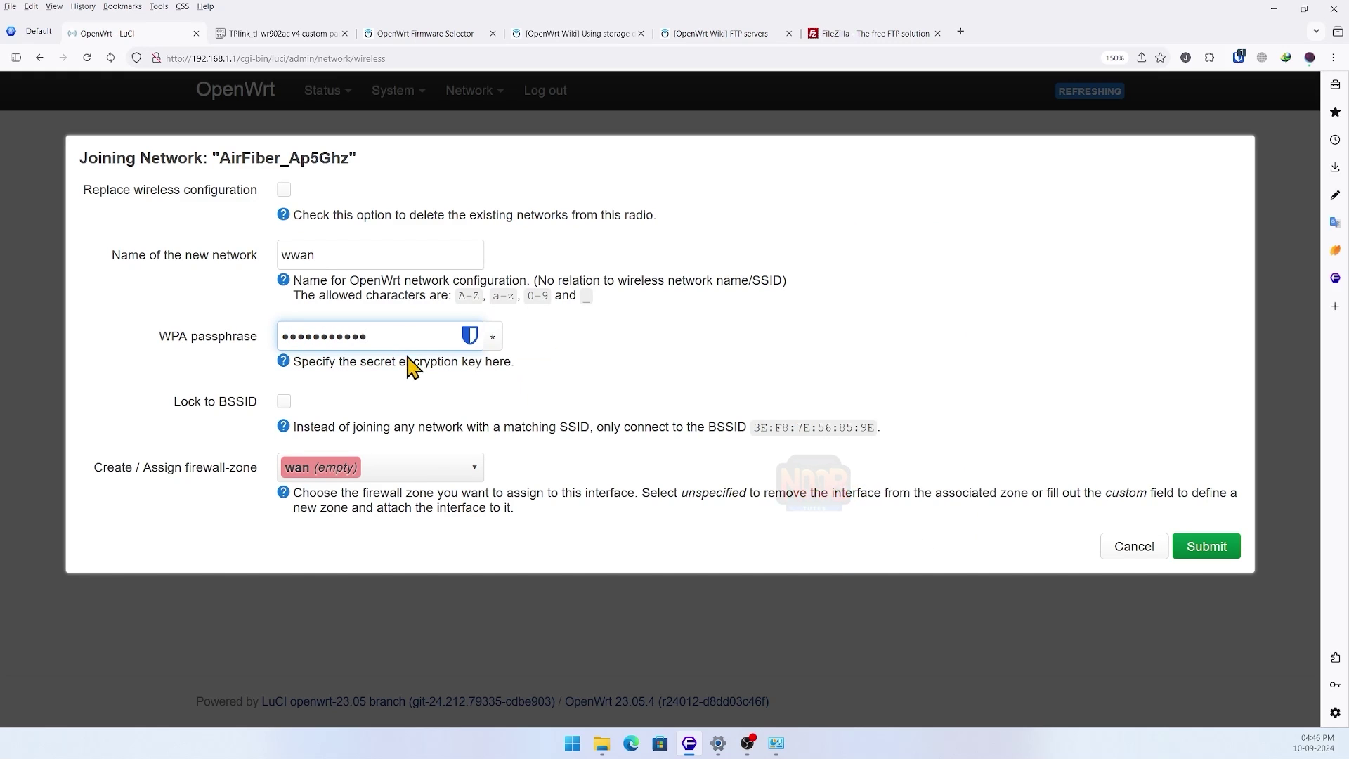
{"action": "left_click", "coordinate": [1199, 547]}
- Save and apply the pending wireless configuration changes
{"action": "scroll", "coordinate": [838, 510], "scroll_direction": "down", "scroll_amount": 4}
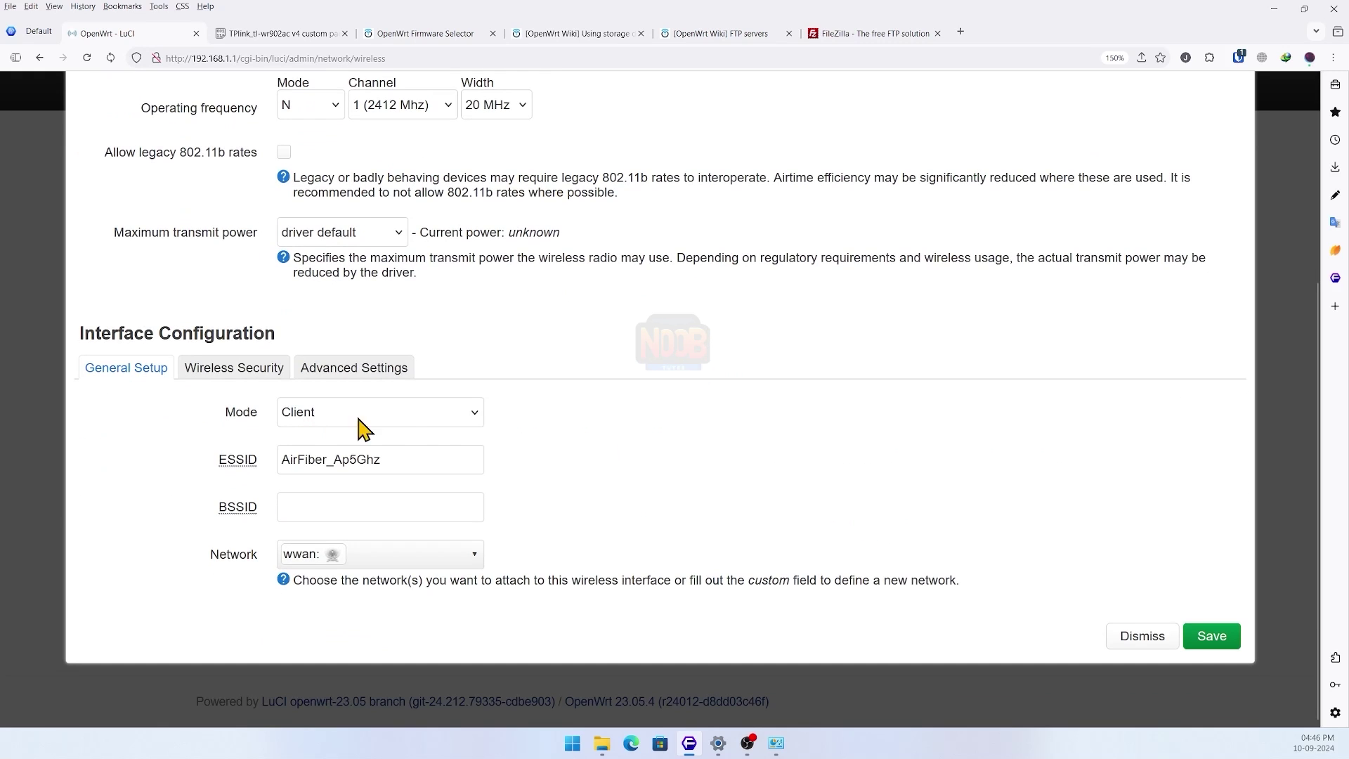
{"action": "left_click", "coordinate": [1202, 636]}
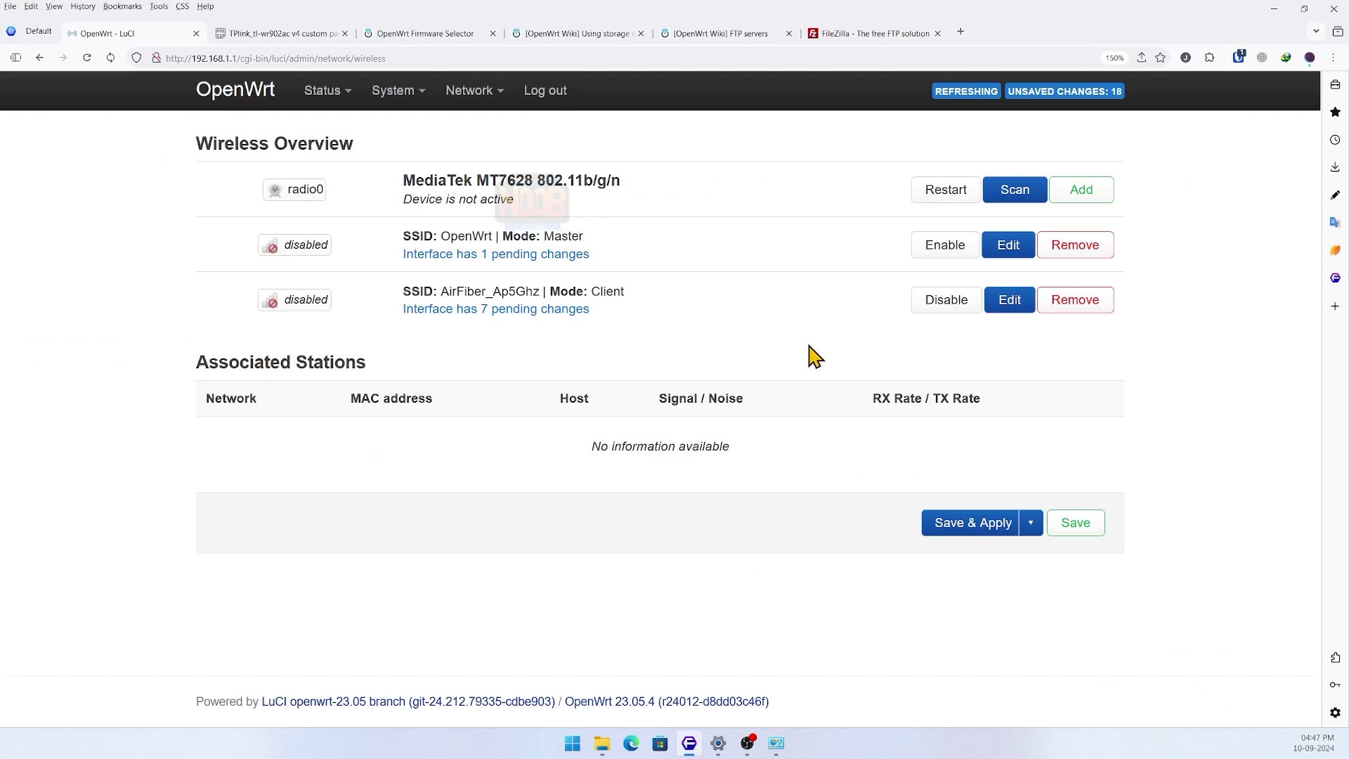
{"action": "left_click", "coordinate": [958, 524]}
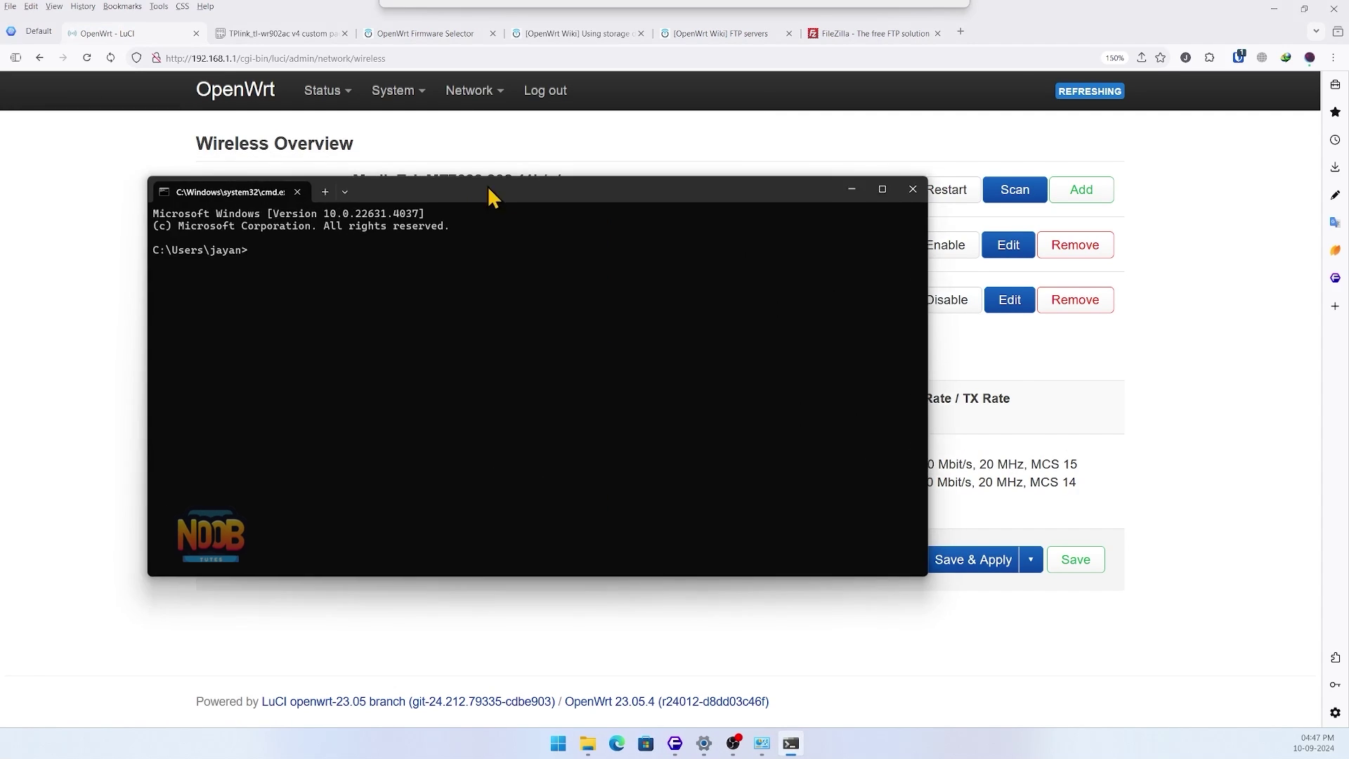
- Ping 1.1.1.1 (4/4 replies, avg 85 ms), close Command Prompt, and prepare PuTTY for SSH to 192.168.1.1:22
{"action": "left_click_drag", "start_coordinate": [488, 186], "coordinate": [555, 191]}
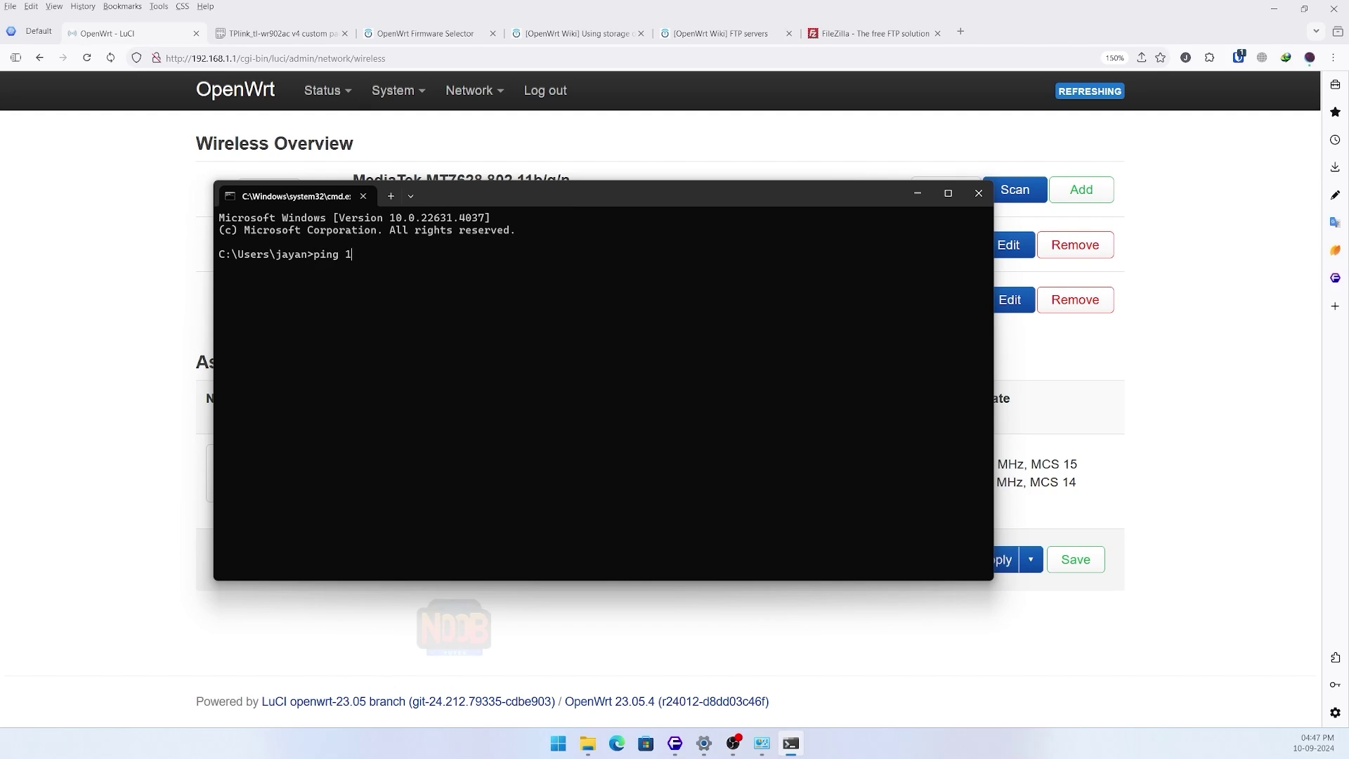
{"action": "key", "text": "Return"}
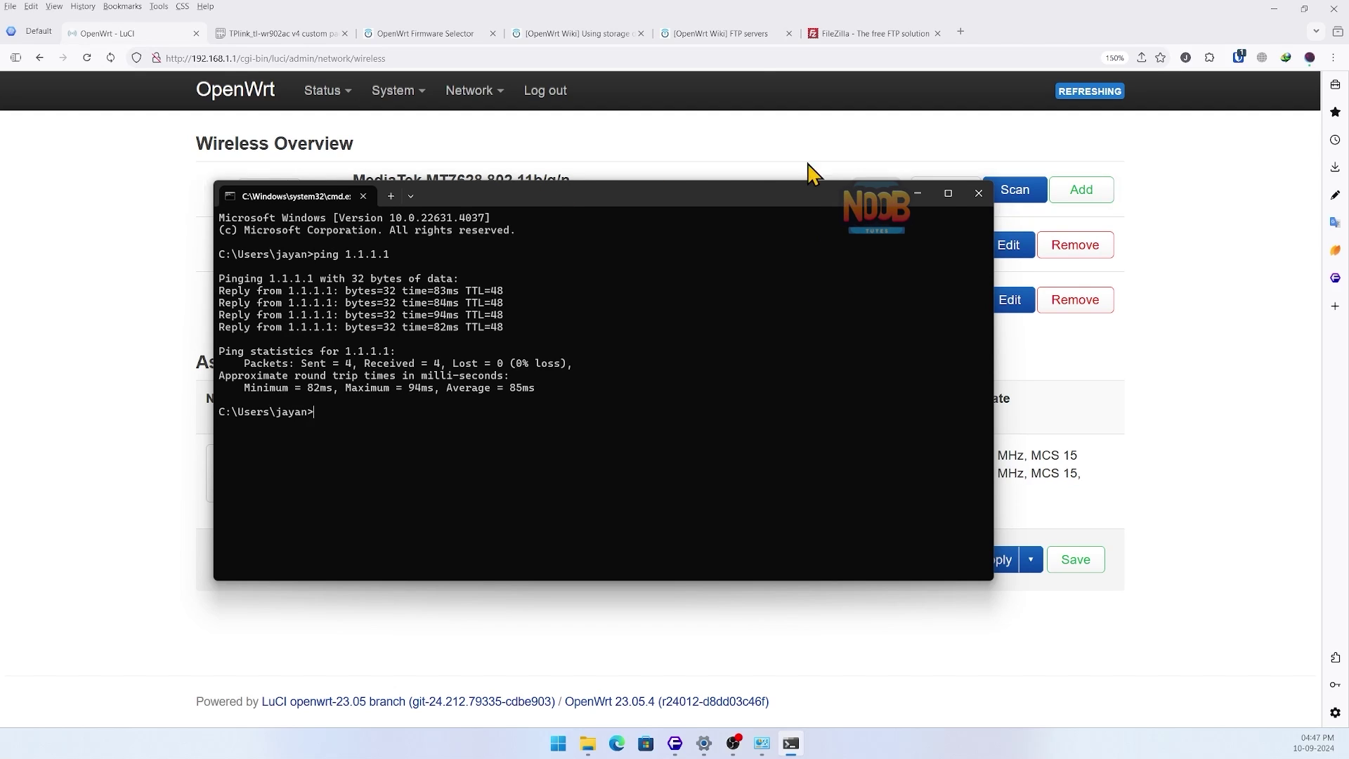
{"action": "left_click", "coordinate": [977, 193]}
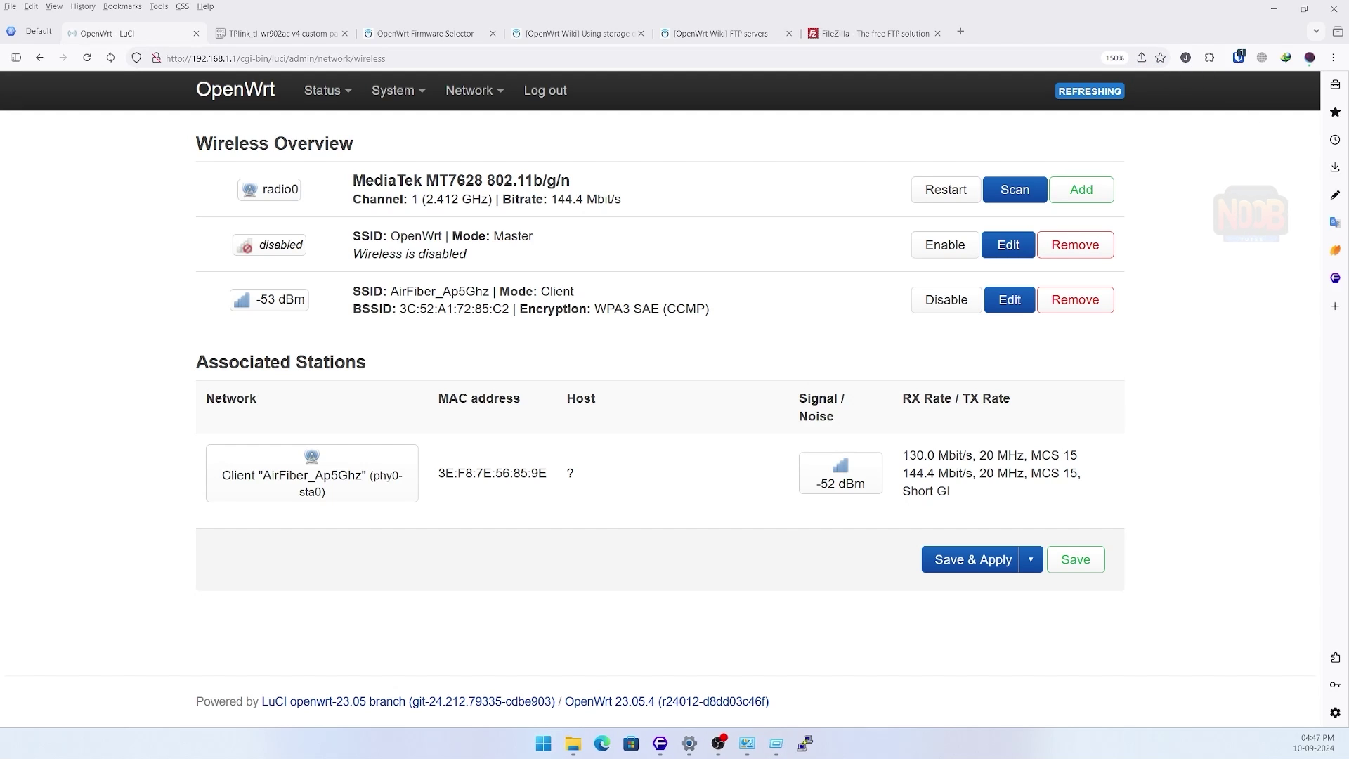
{"action": "left_click_drag", "start_coordinate": [627, 247], "coordinate": [596, 253]}
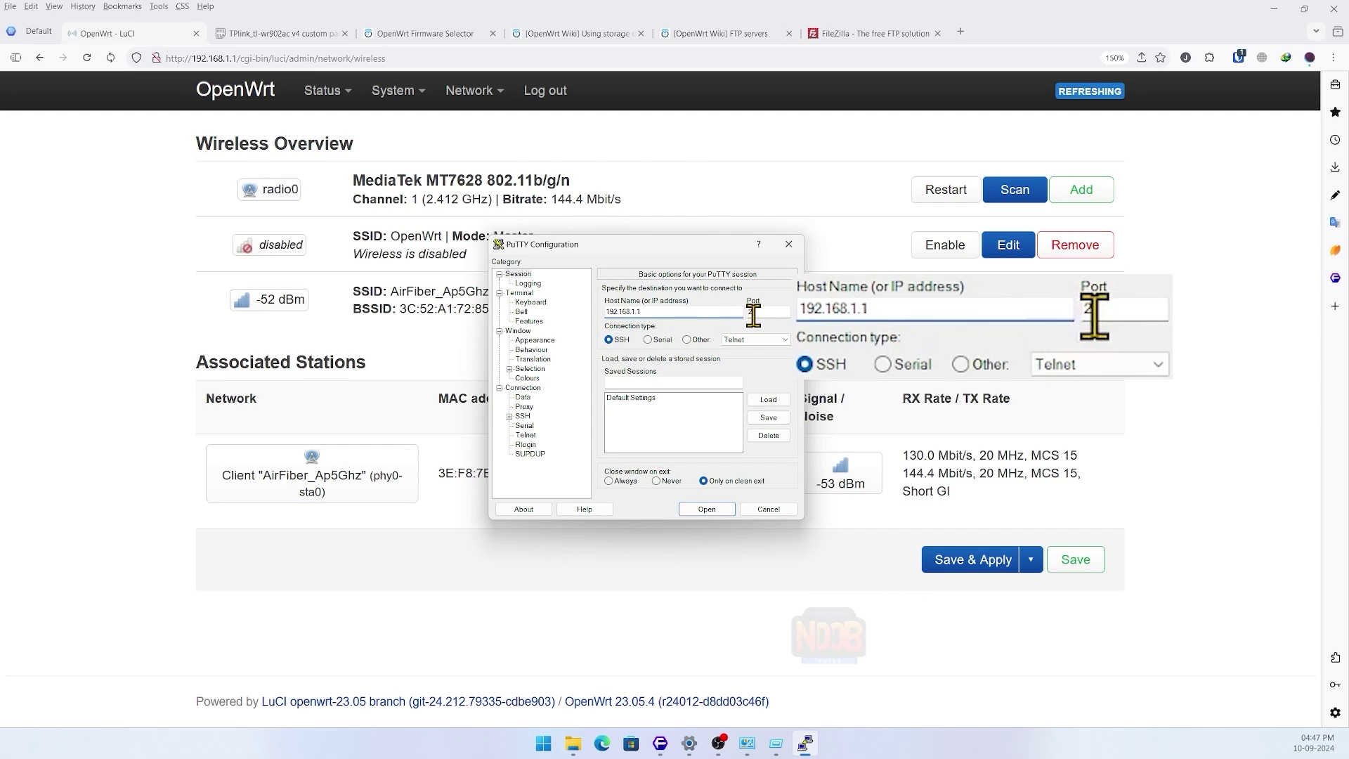
- Connect to 192.168.1.1, accept the host key, and log in as root
{"action": "left_click", "coordinate": [707, 510]}
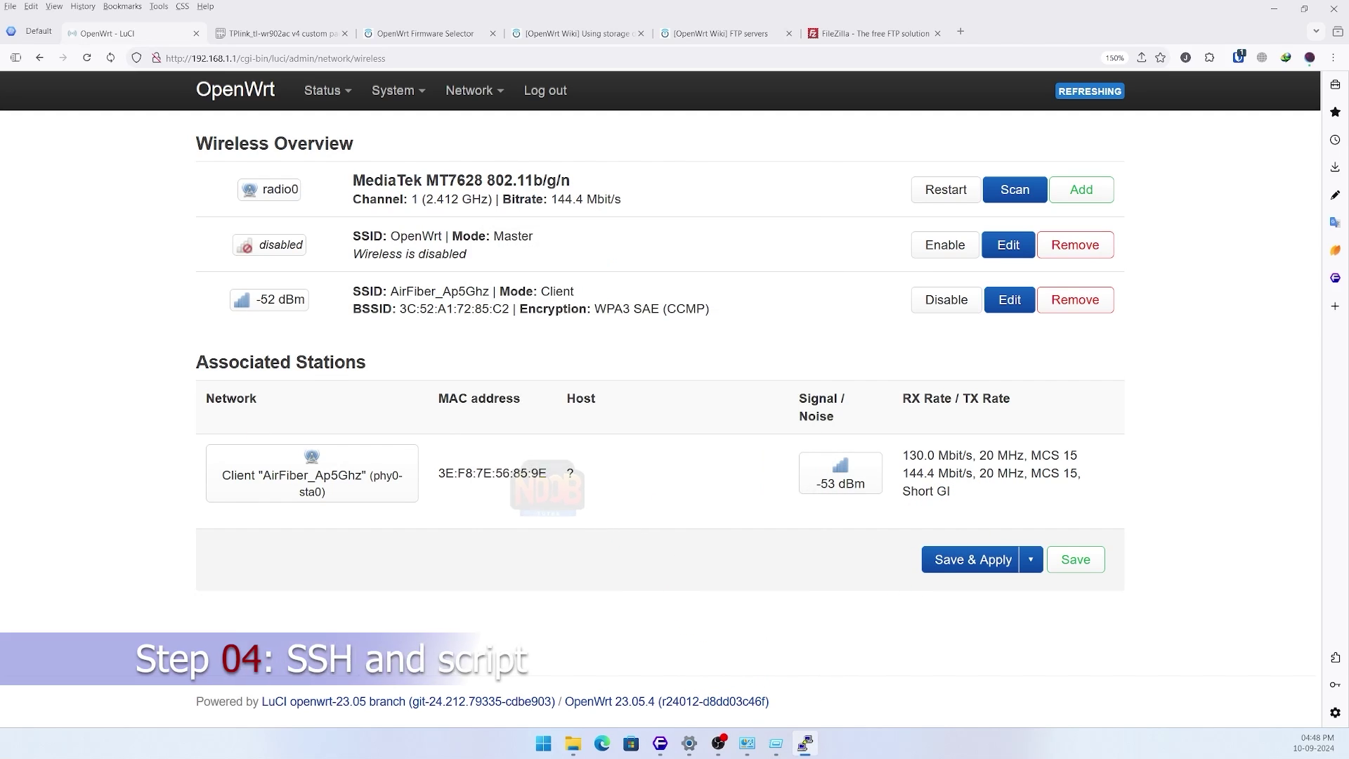
{"action": "key", "text": "Return"}
{"action": "type", "text": "root"}
{"action": "key", "text": "Return"}
{"action": "key", "text": "Return"}
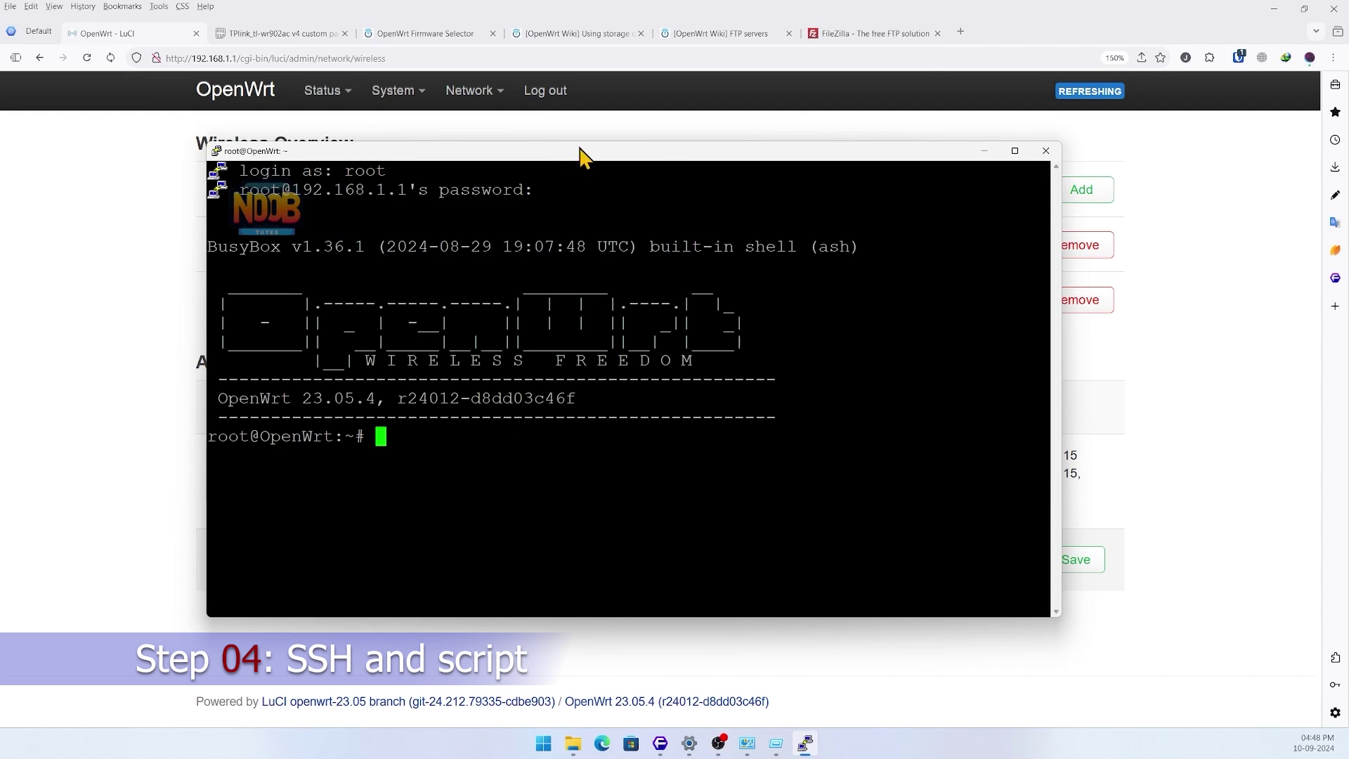
{"action": "left_click_drag", "start_coordinate": [583, 160], "coordinate": [802, 151]}
{"action": "left_click_drag", "start_coordinate": [1222, 302], "coordinate": [1100, 301]}
{"action": "left_click_drag", "start_coordinate": [899, 158], "coordinate": [1119, 153]}
- Open the 'Expand storage openwrt using USB' paste from the author's Pastebin list beside the terminal
{"action": "left_click", "coordinate": [280, 33]}
{"action": "key", "text": "alt+Tab"}
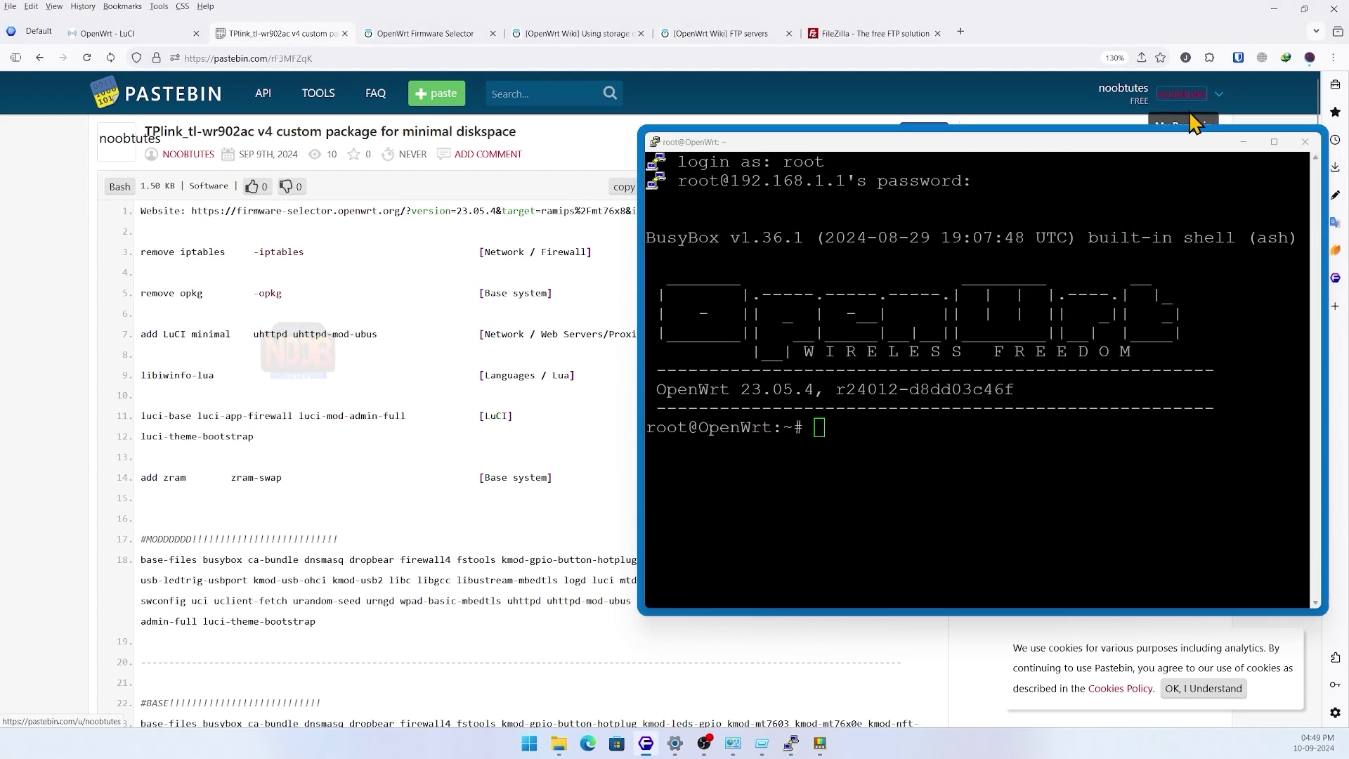
{"action": "left_click", "coordinate": [1188, 118]}
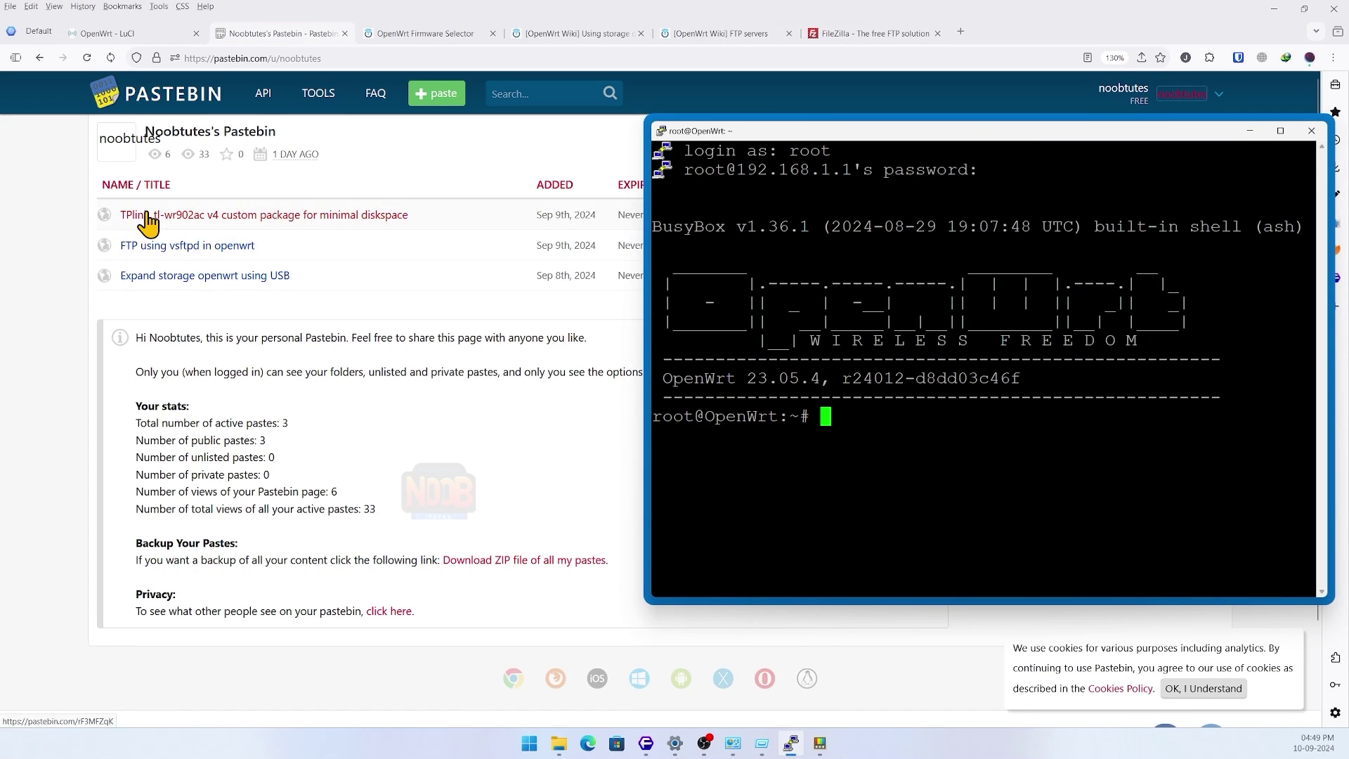
{"action": "left_click", "coordinate": [202, 276]}
{"action": "left_click_drag", "start_coordinate": [905, 137], "coordinate": [832, 129]}
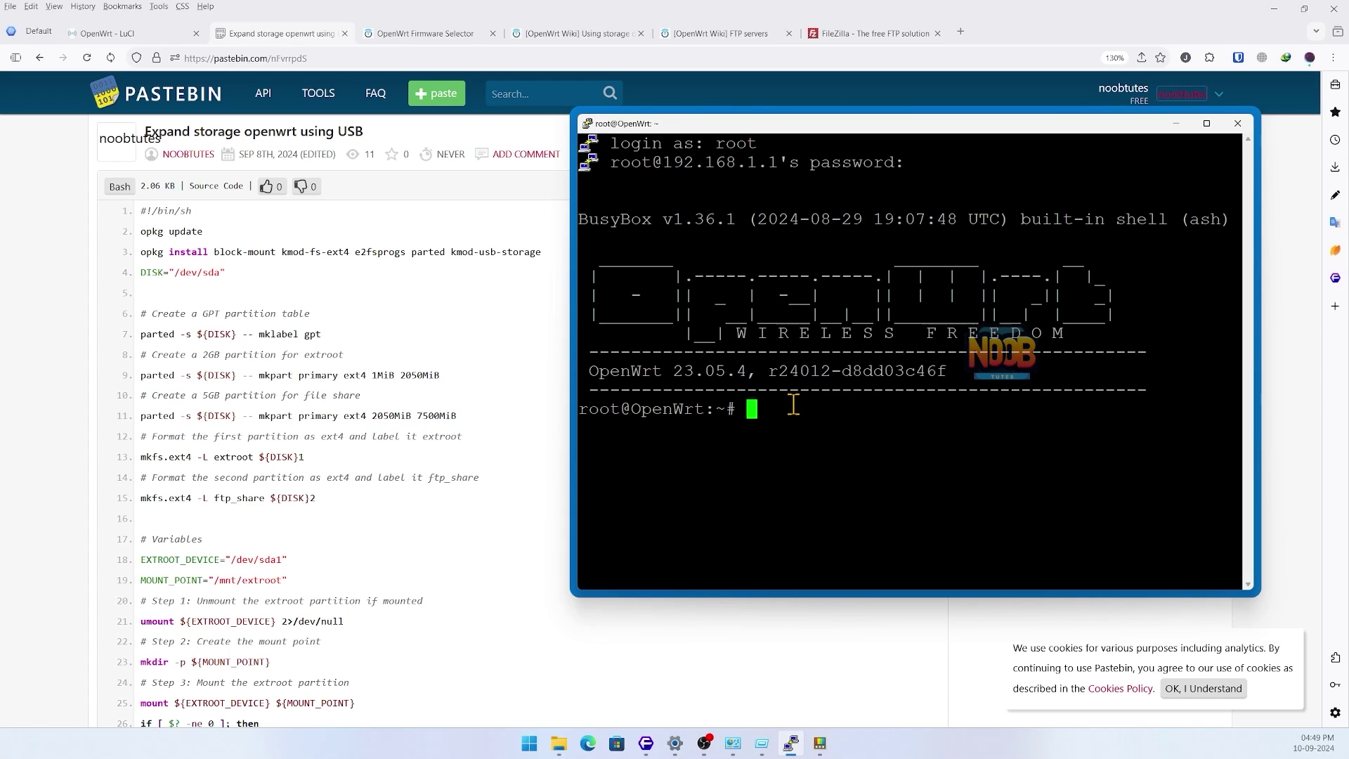
- Create uss.sh in vi by pasting the copied 63-line storage script and saving with :wq
{"action": "type", "text": "vi usb.sh"}
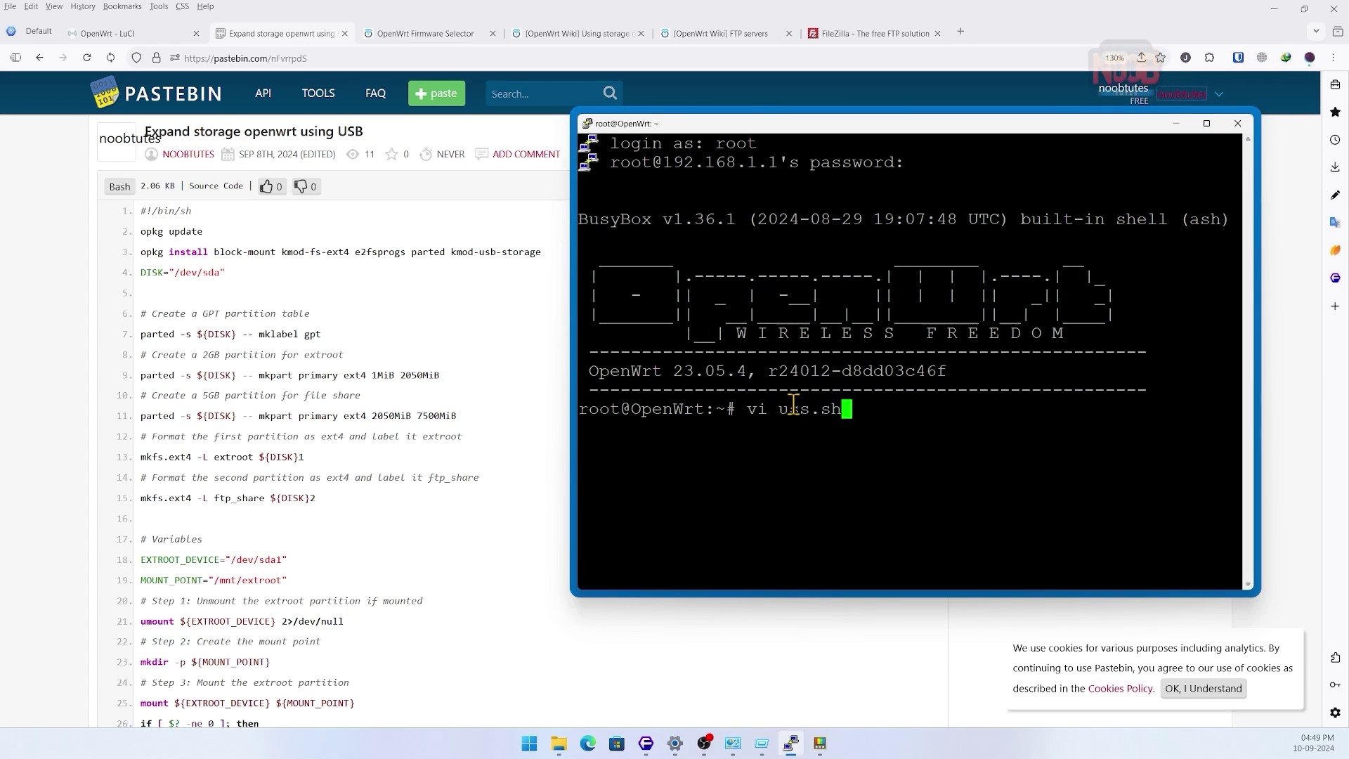
{"action": "key", "text": "Return"}
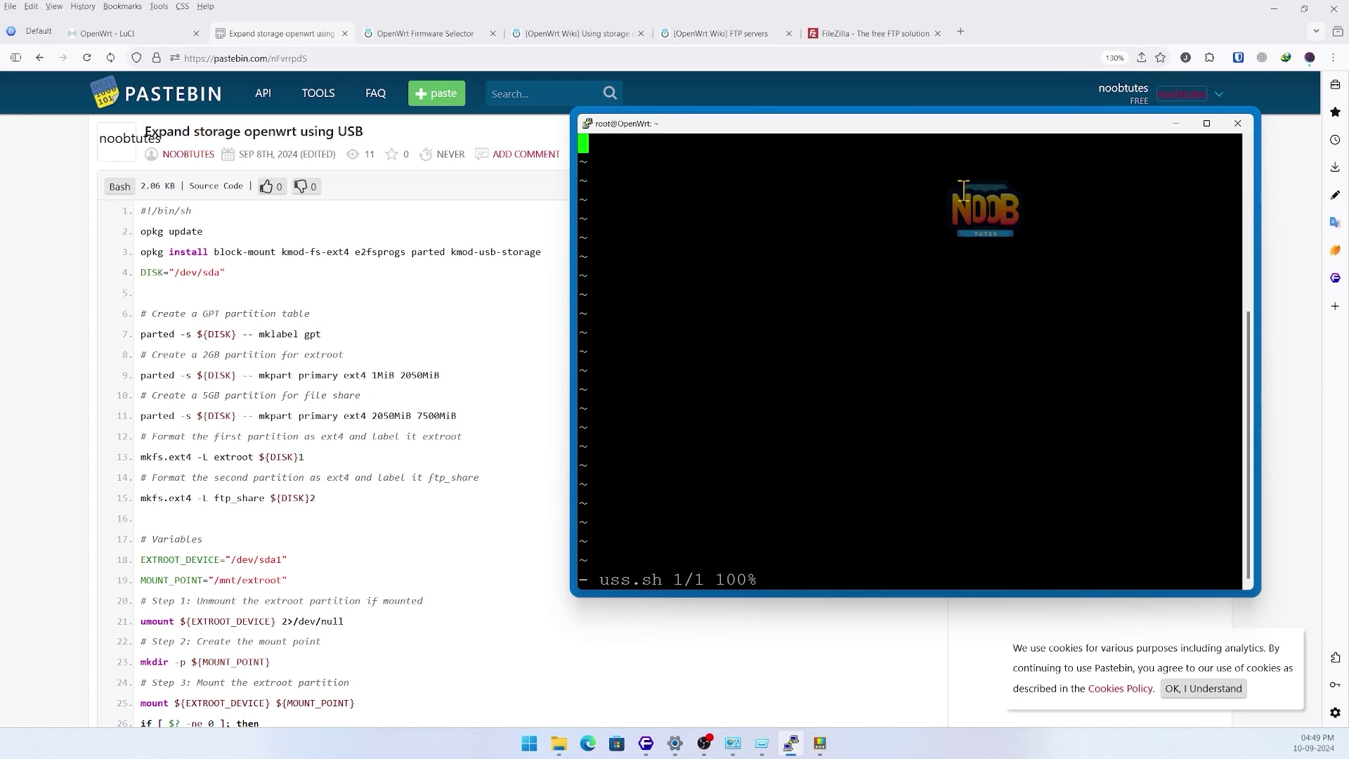
{"action": "key", "text": "i"}
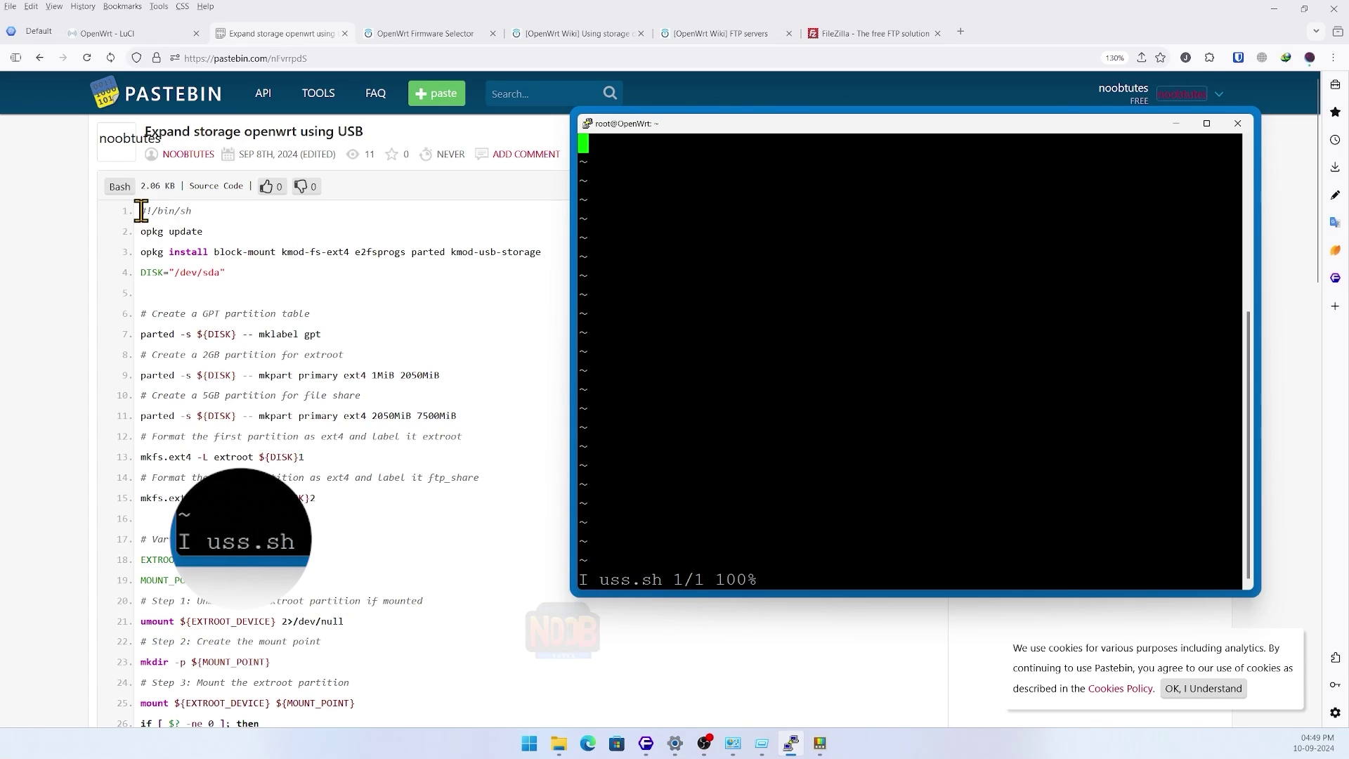
{"action": "left_click_drag", "start_coordinate": [141, 210], "coordinate": [270, 456]}
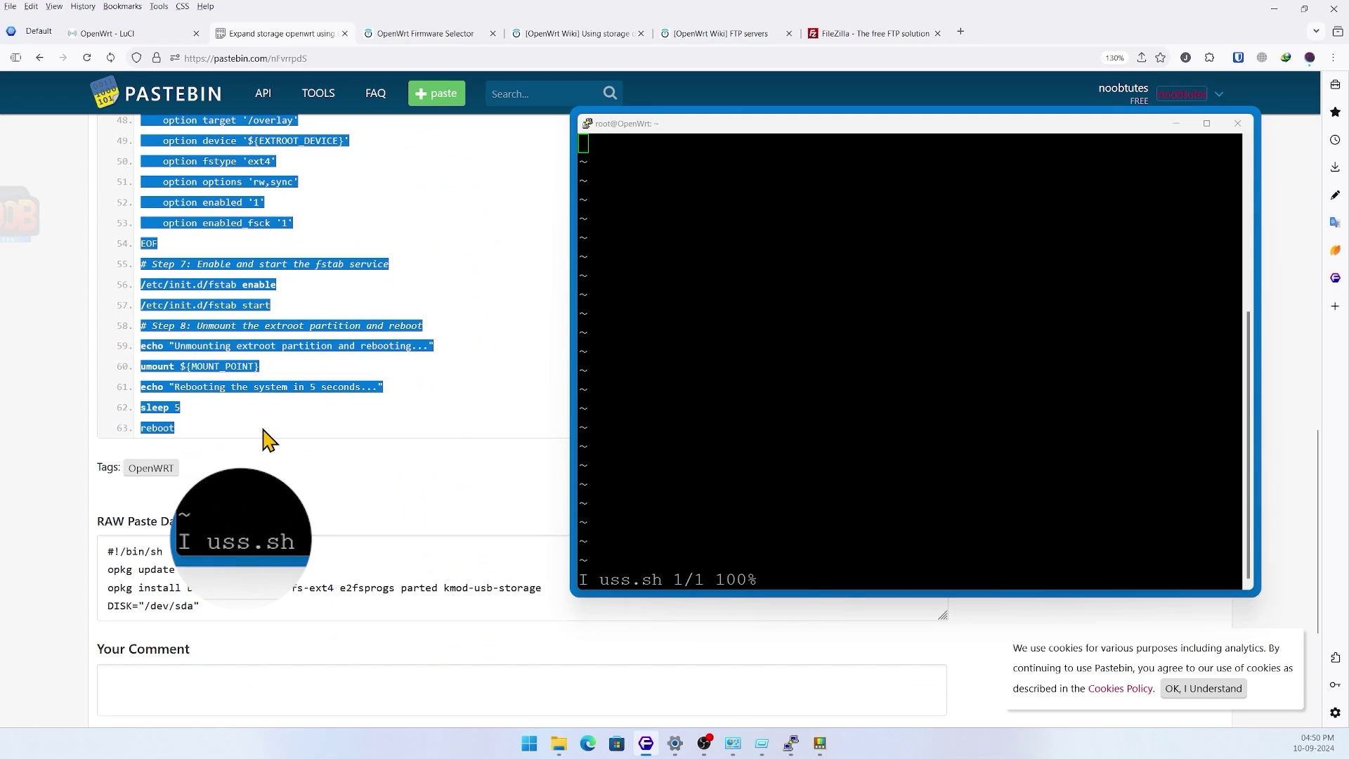
{"action": "left_click", "coordinate": [501, 213]}
{"action": "right_click", "coordinate": [612, 152]}
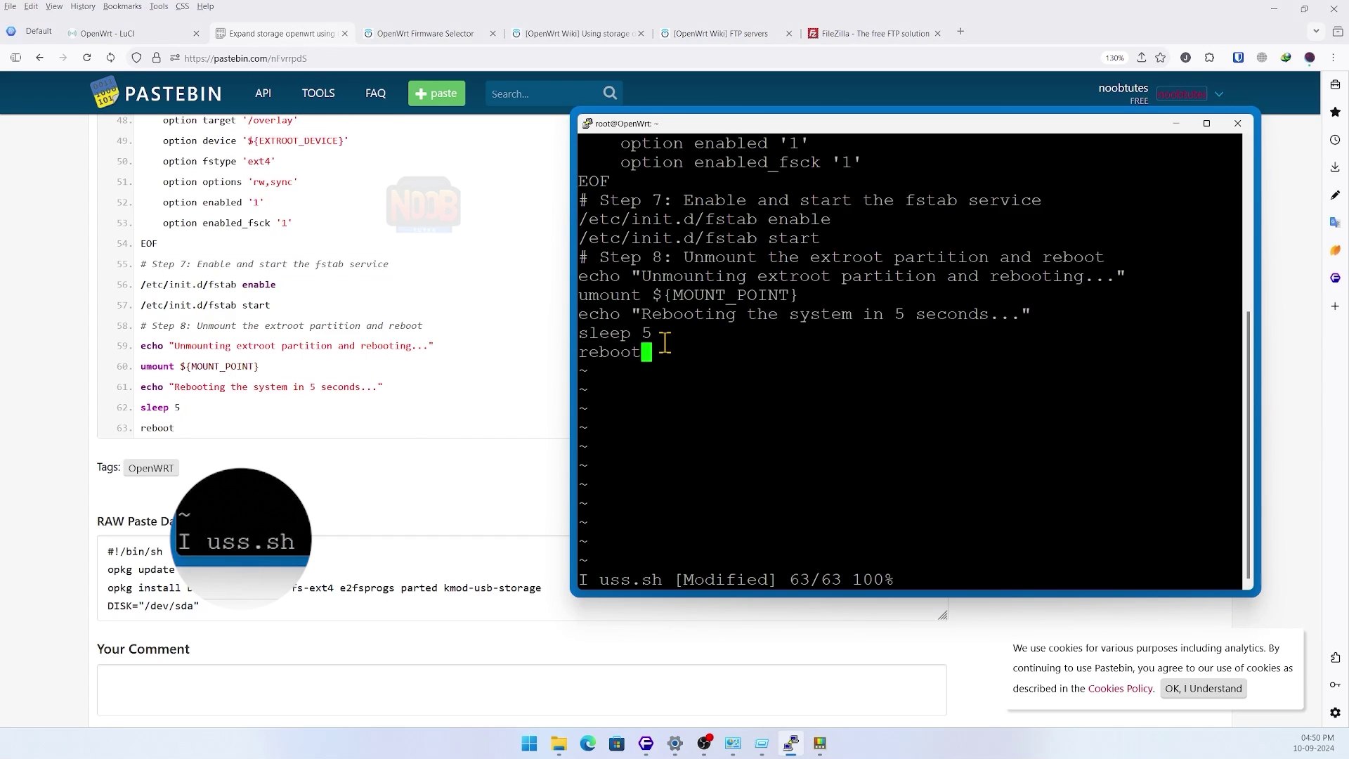
{"action": "key", "text": "Escape"}
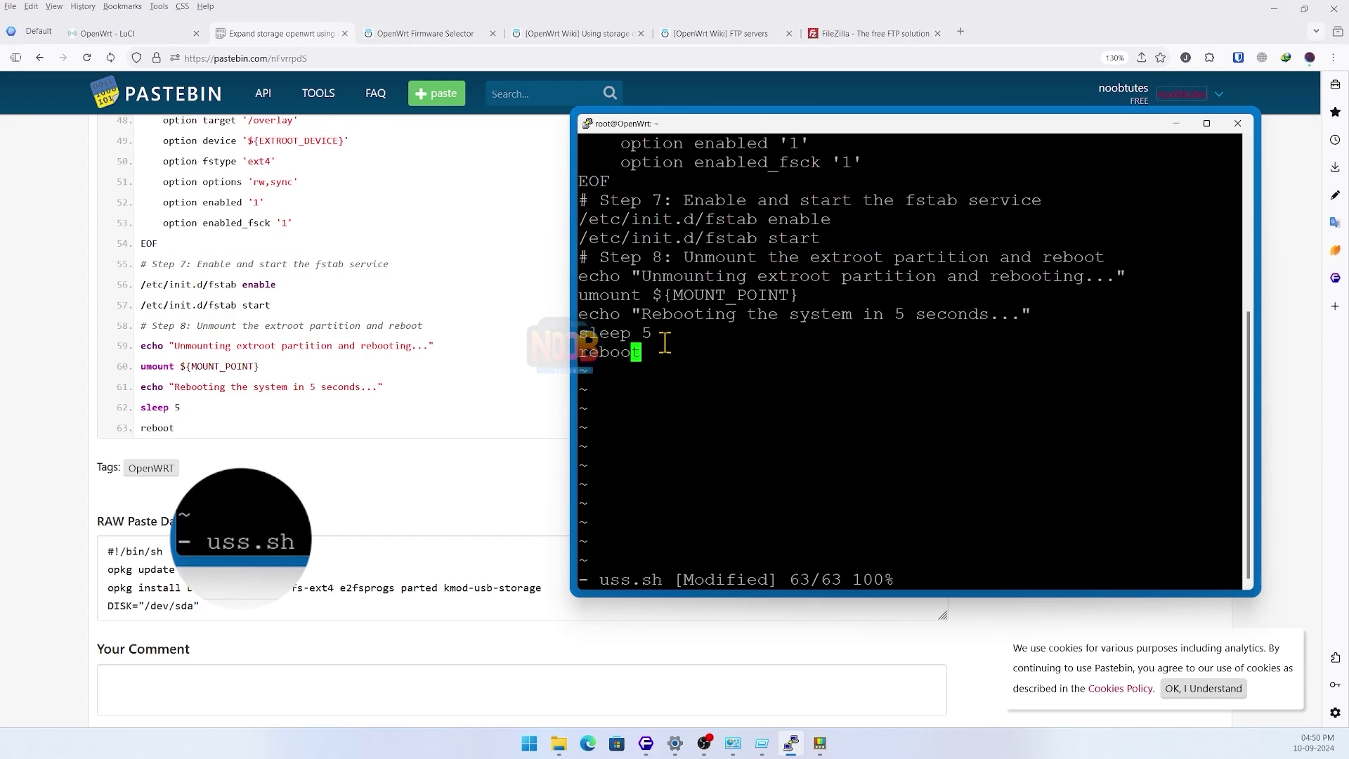
{"action": "type", "text": ":wq"}
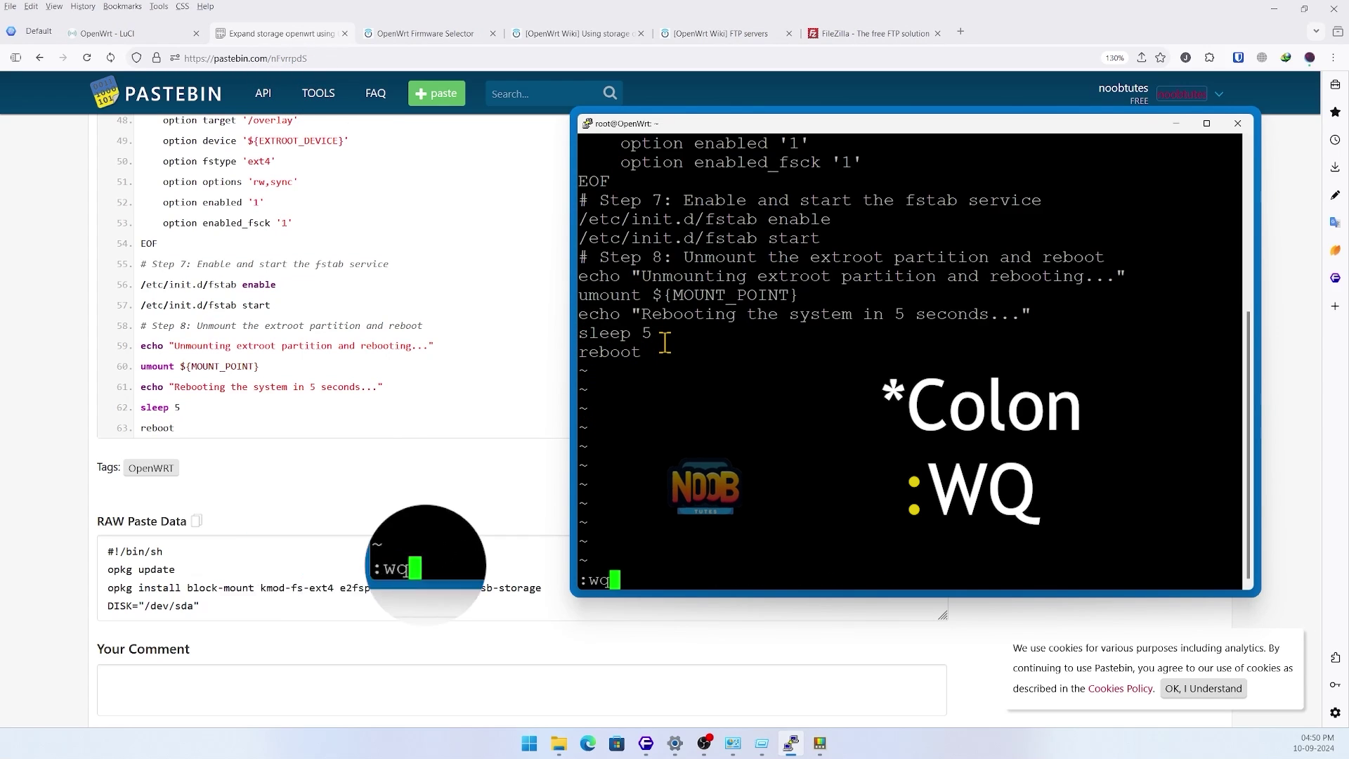
{"action": "key", "text": "Return"}
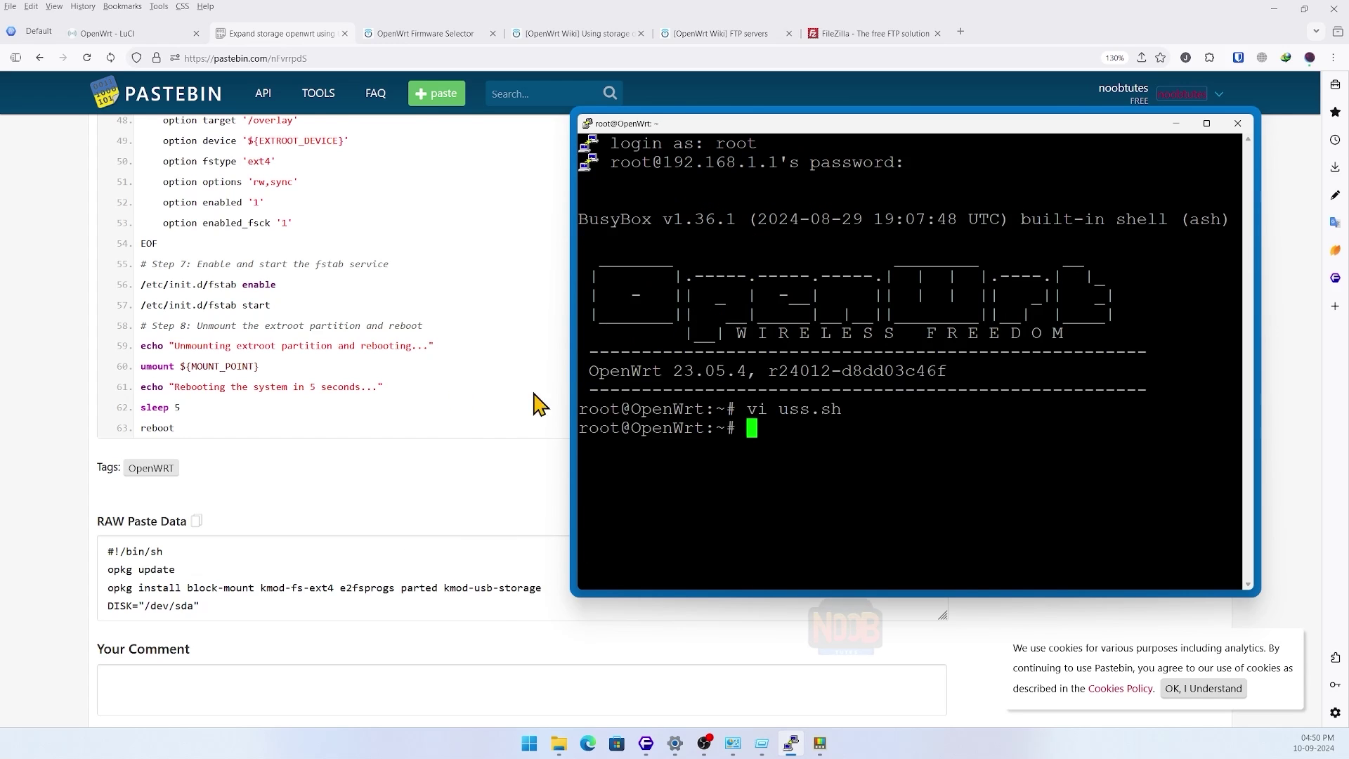
- Make uss.sh executable with chmod +x uss.sh
{"action": "scroll", "coordinate": [458, 399], "scroll_direction": "up", "scroll_amount": 15}
{"action": "left_click_drag", "start_coordinate": [913, 123], "coordinate": [917, 154]}
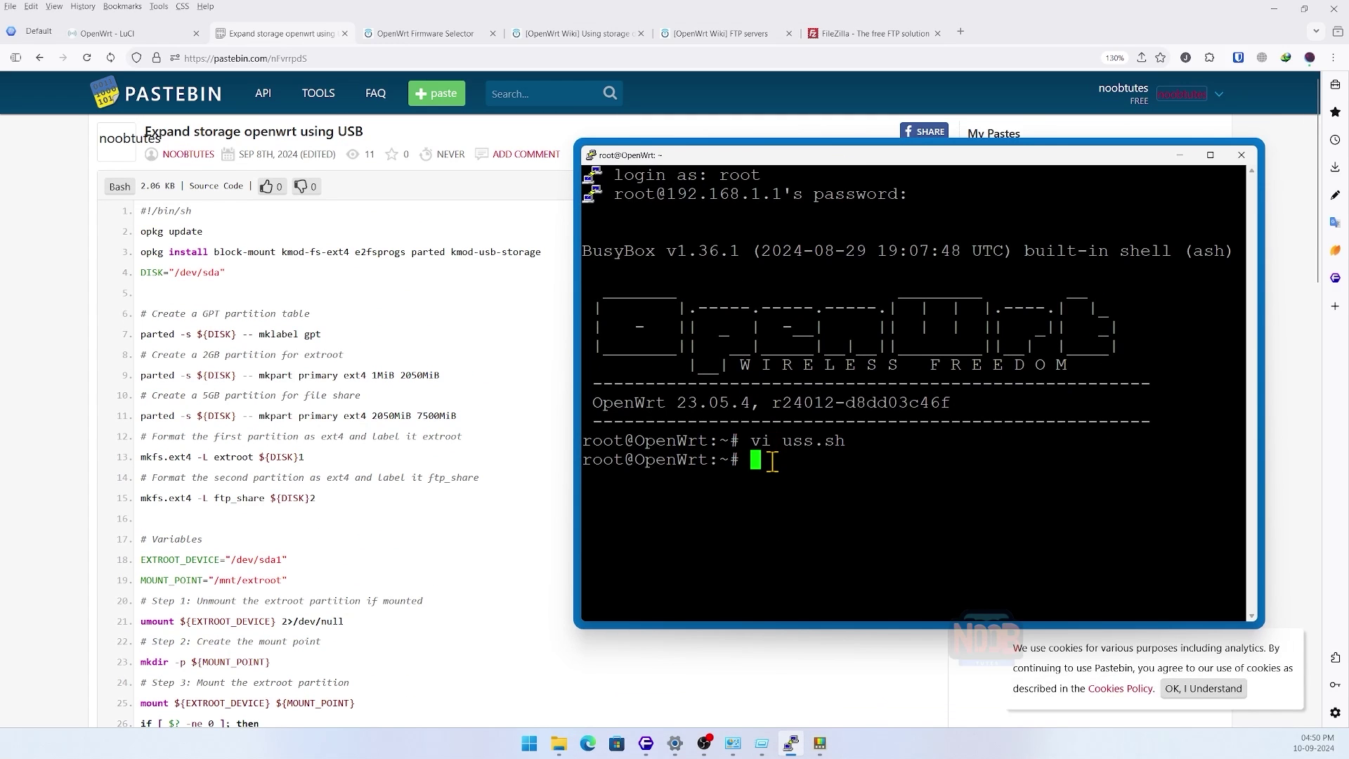
{"action": "type", "text": "chmod"}
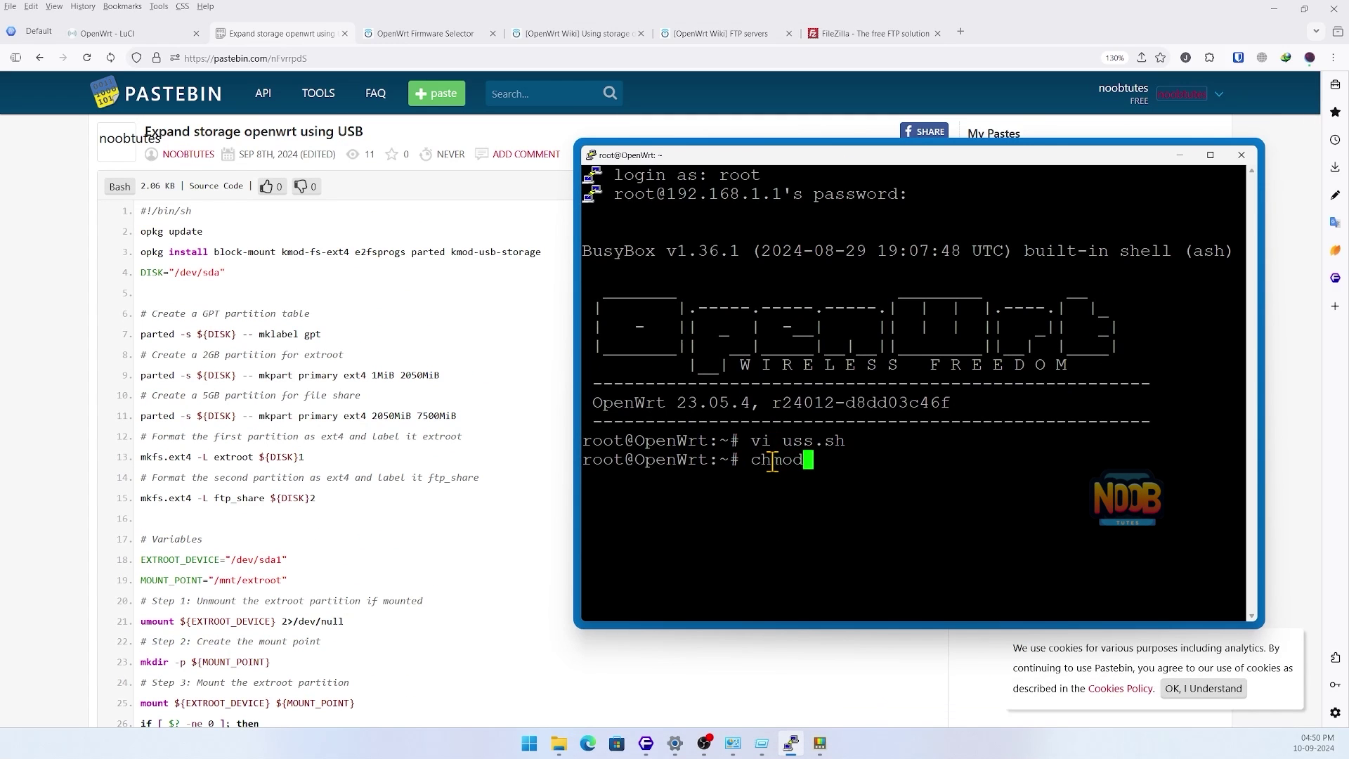
{"action": "type", "text": " +x "}
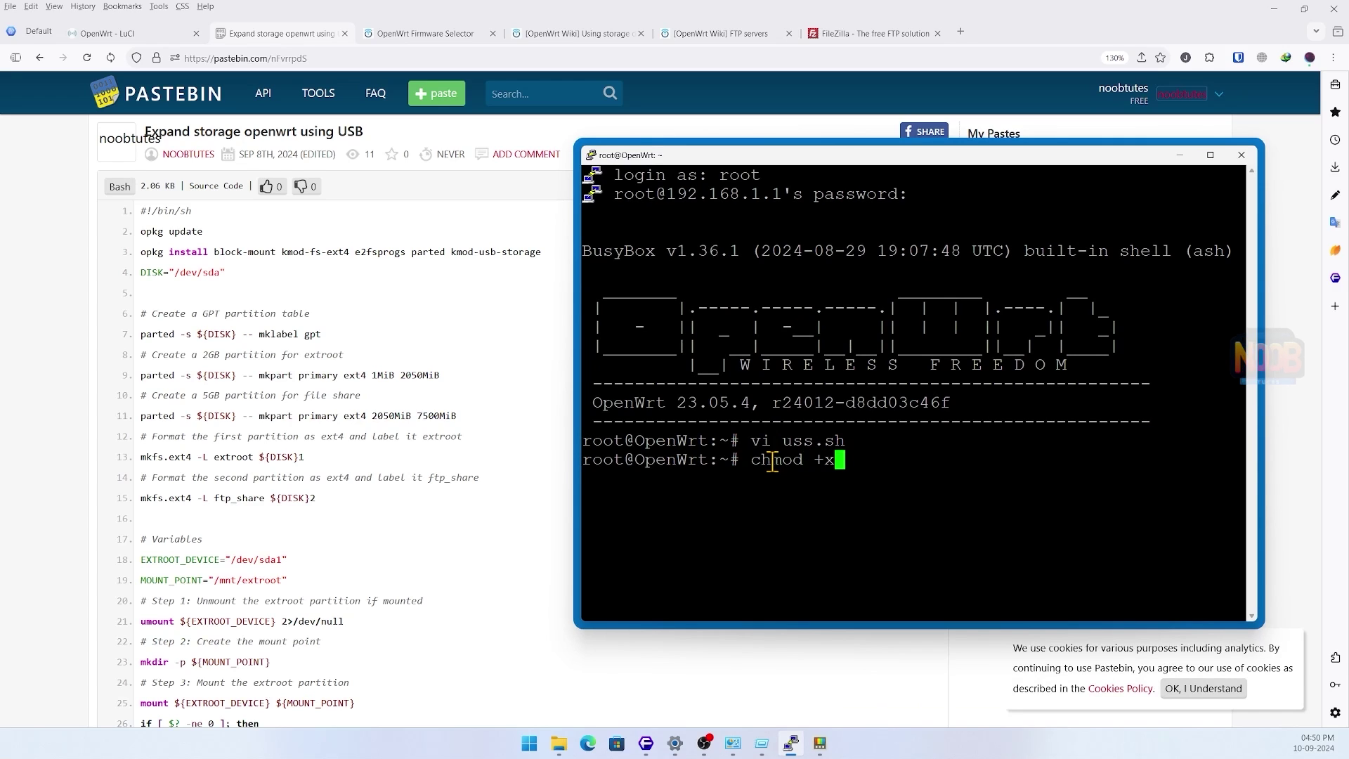
{"action": "type", "text": "uss.sh"}
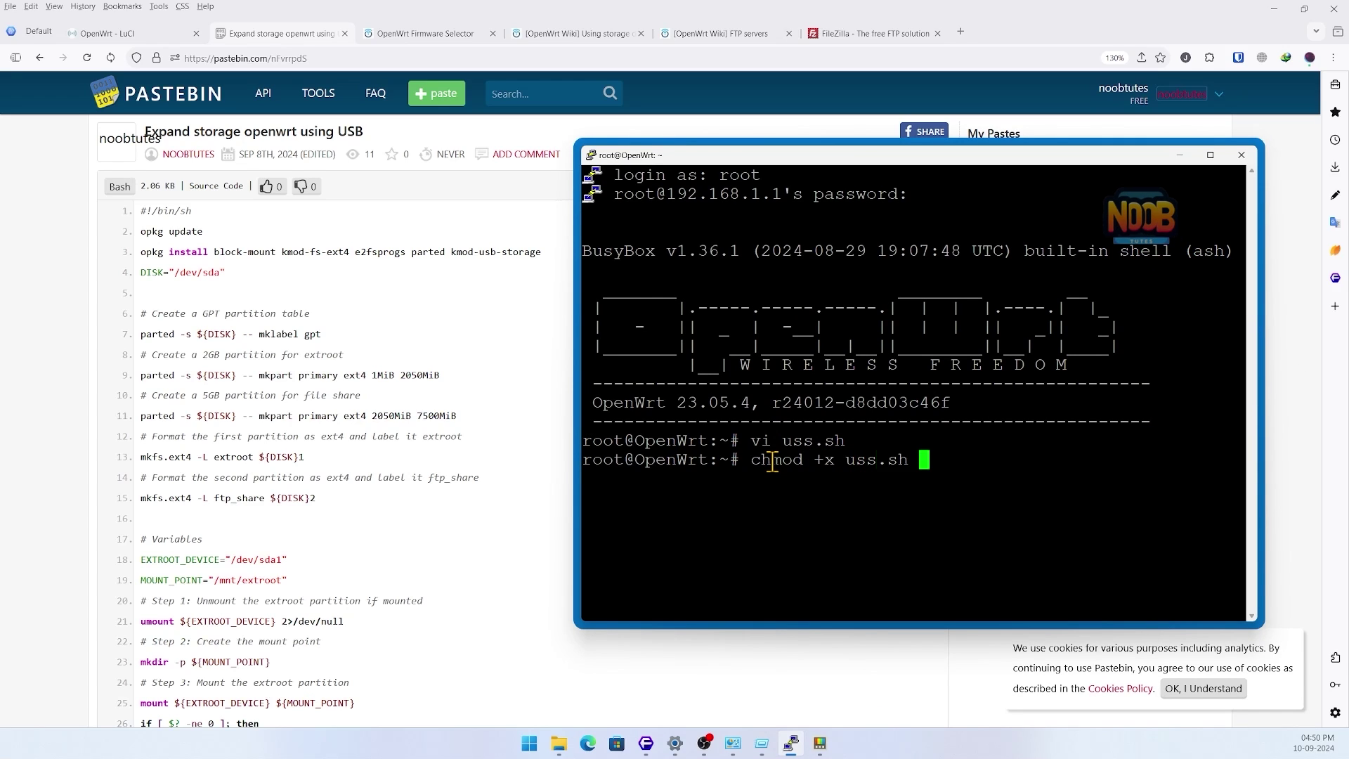
{"action": "key", "text": "Return"}
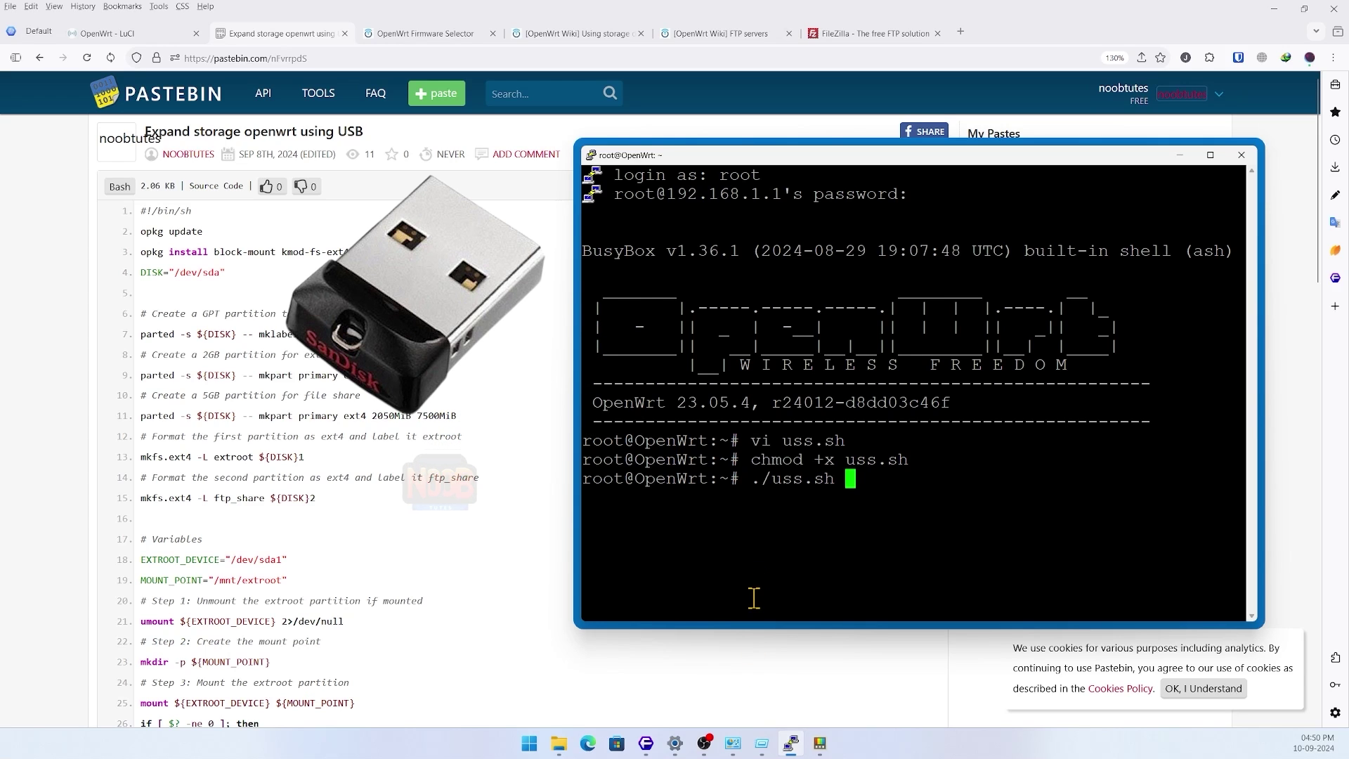
- In Disk Management, delete the 5.32 GB partition on Disk 3
{"action": "right_click", "coordinate": [531, 742]}
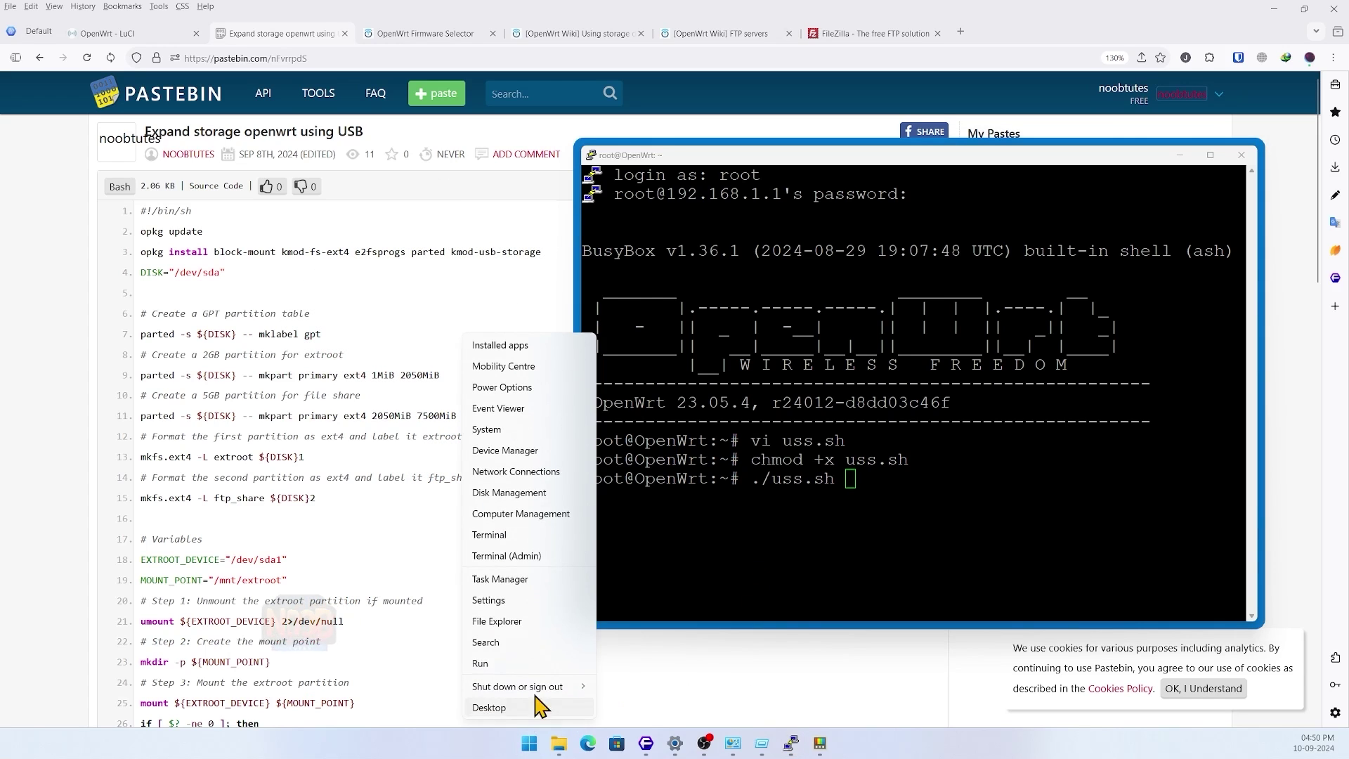
{"action": "left_click", "coordinate": [551, 492]}
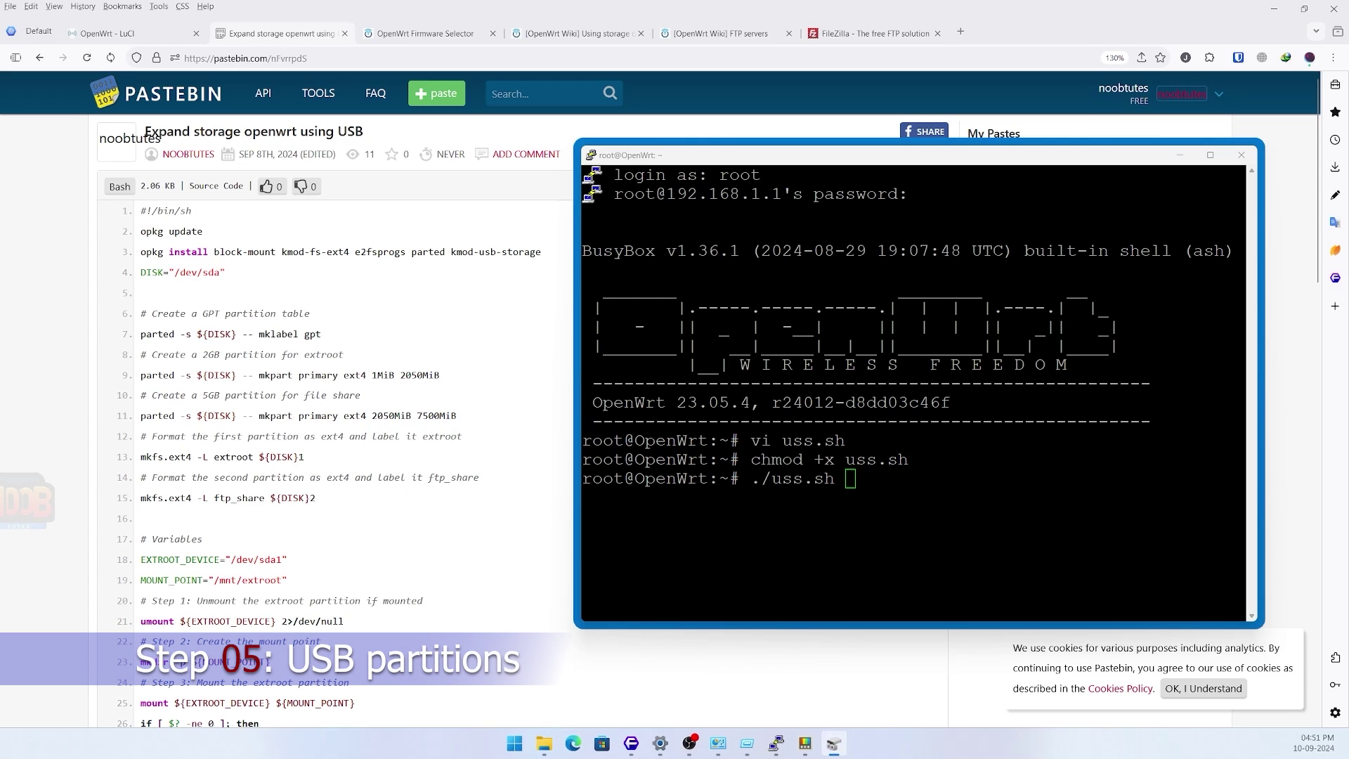
{"action": "mouse_move", "coordinate": [386, 171]}
{"action": "left_mouse_down"}
{"action": "mouse_move", "coordinate": [515, 172]}
{"action": "mouse_move", "coordinate": [393, 173]}
{"action": "left_mouse_up"}
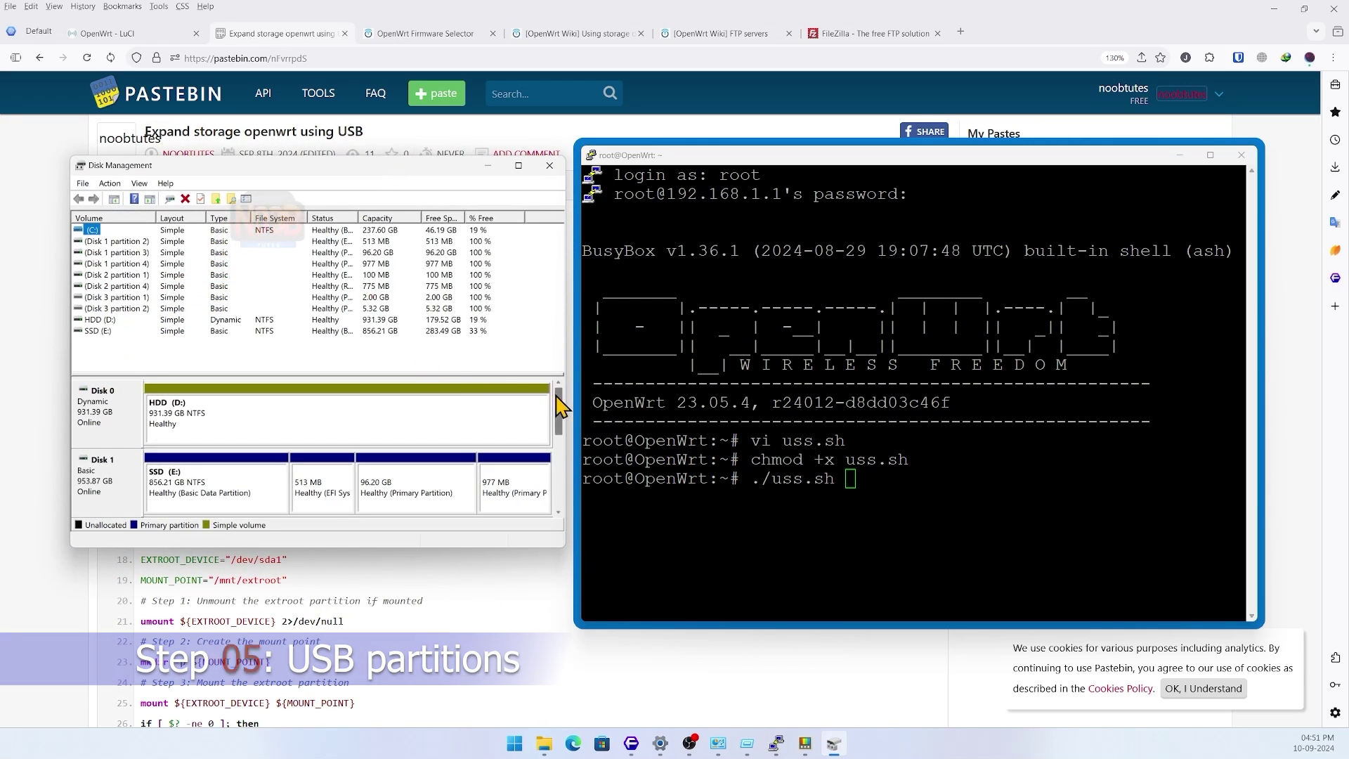
{"action": "left_click_drag", "start_coordinate": [557, 401], "coordinate": [564, 483]}
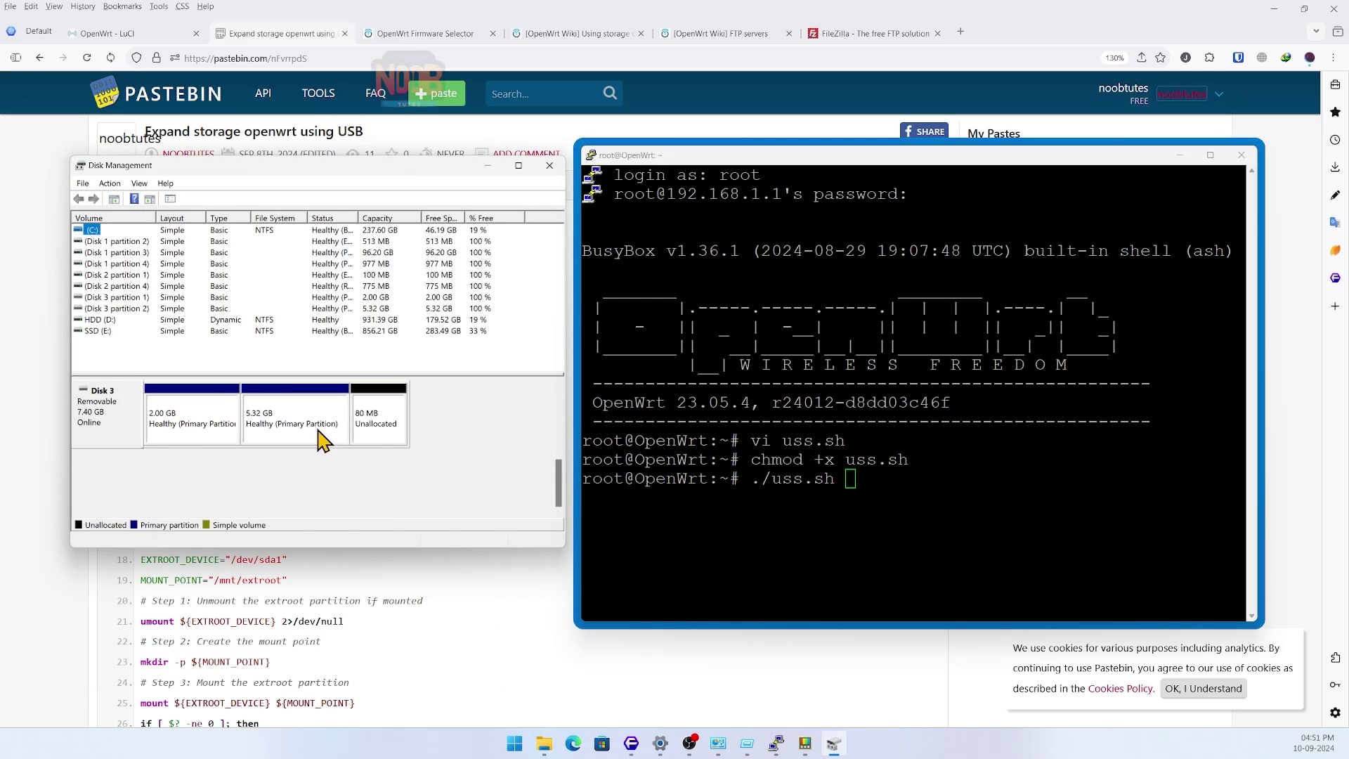
{"action": "left_click", "coordinate": [279, 426]}
{"action": "right_click", "coordinate": [280, 426]}
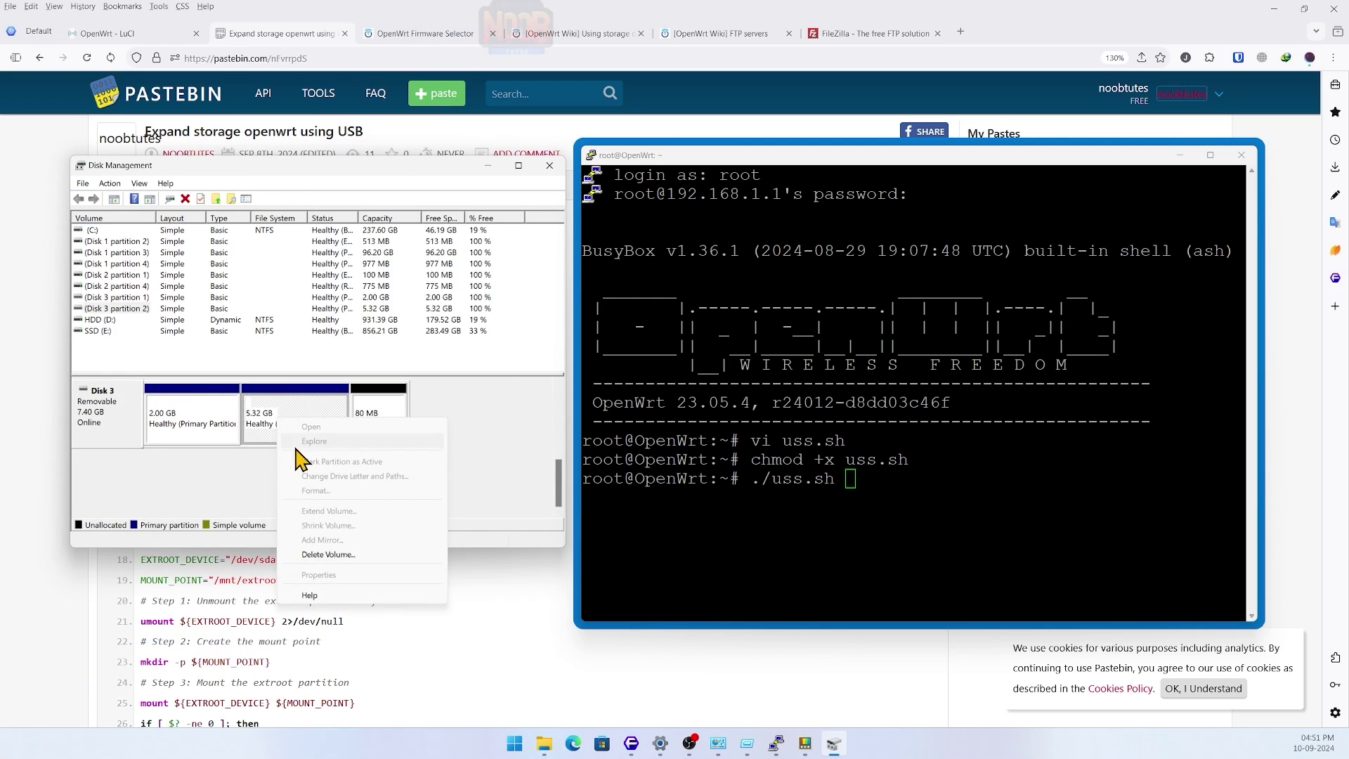
{"action": "left_click", "coordinate": [322, 559]}
{"action": "left_click_drag", "start_coordinate": [562, 394], "coordinate": [311, 360]}
{"action": "left_click", "coordinate": [444, 449]}
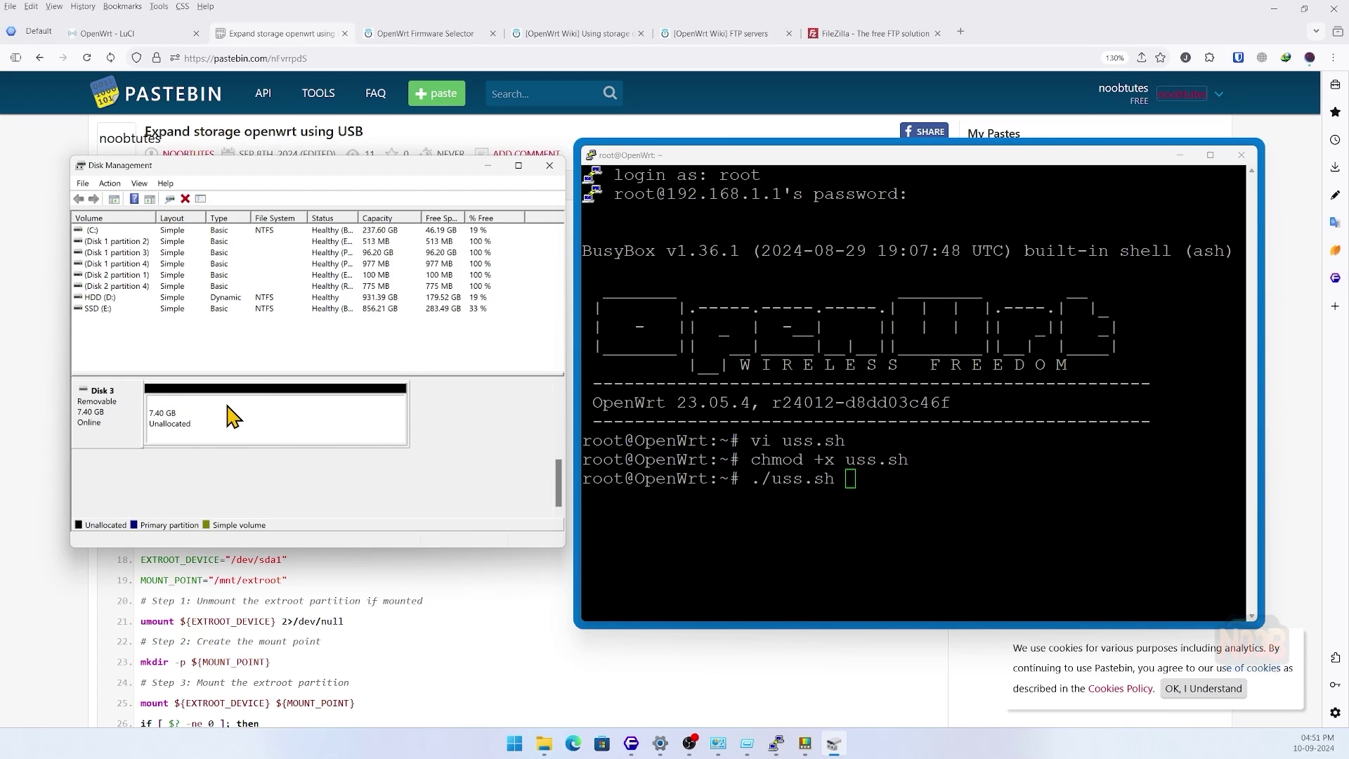
- Eject the 7.40 GB USB drive (Disk 3) and close Disk Management
{"action": "right_click", "coordinate": [124, 418]}
{"action": "left_click", "coordinate": [179, 446]}
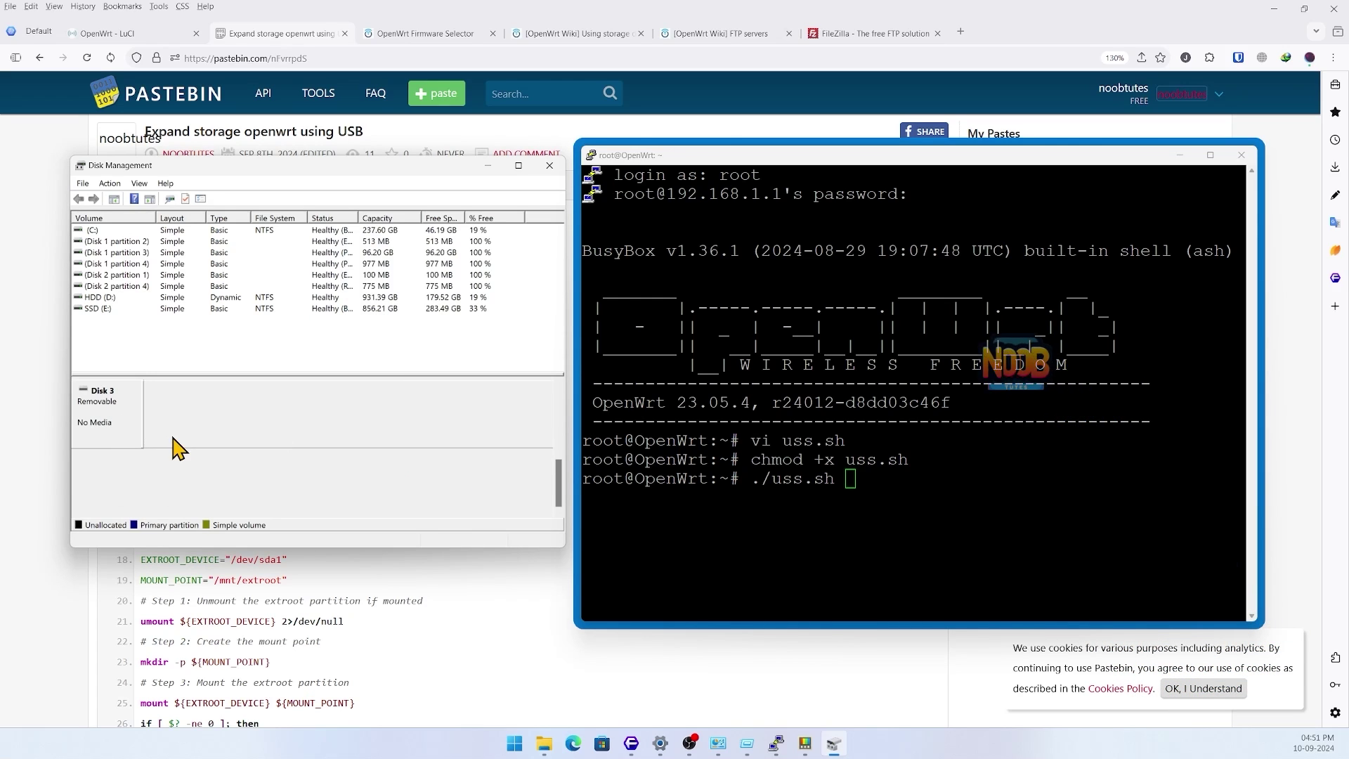
{"action": "left_click", "coordinate": [550, 165]}
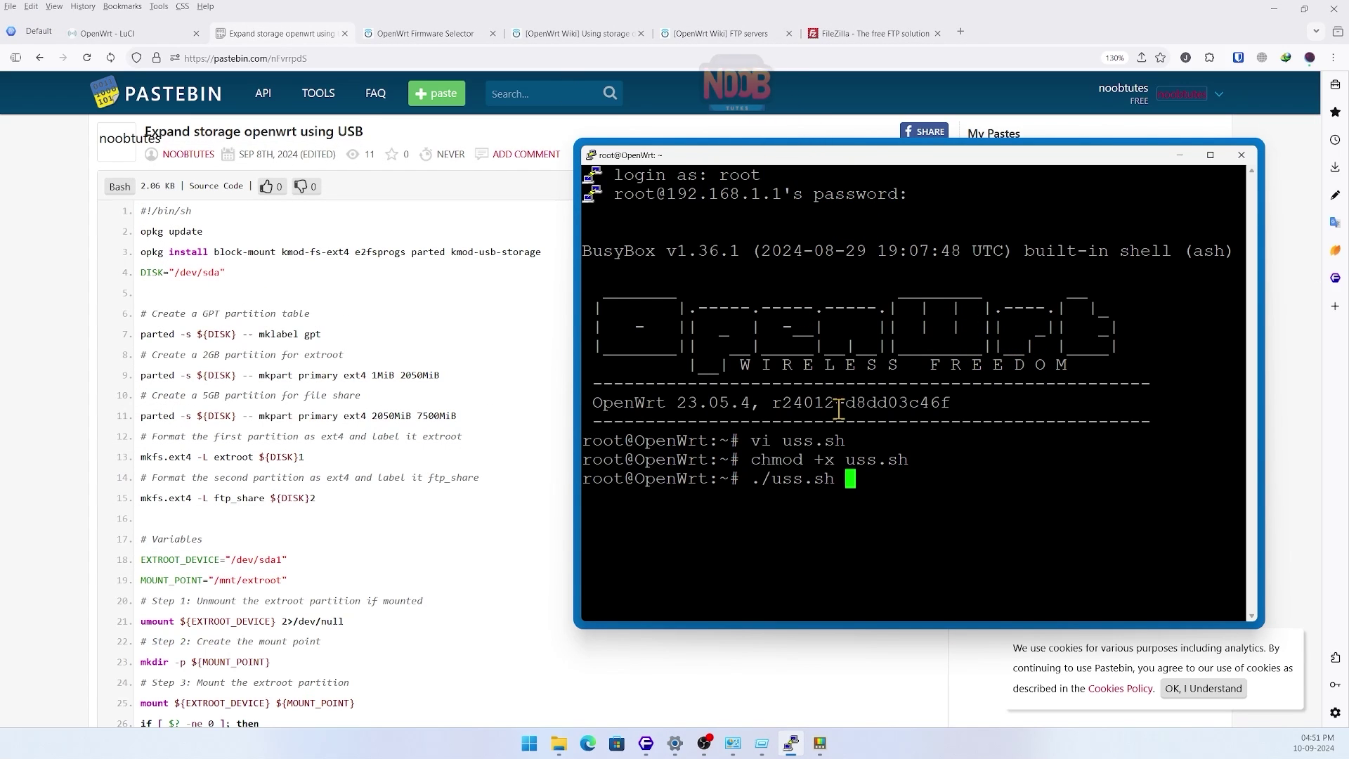
- Run ./uss.sh and answer y to format /dev/sda1 as ext4 'extroot'
{"action": "key", "text": "Return"}
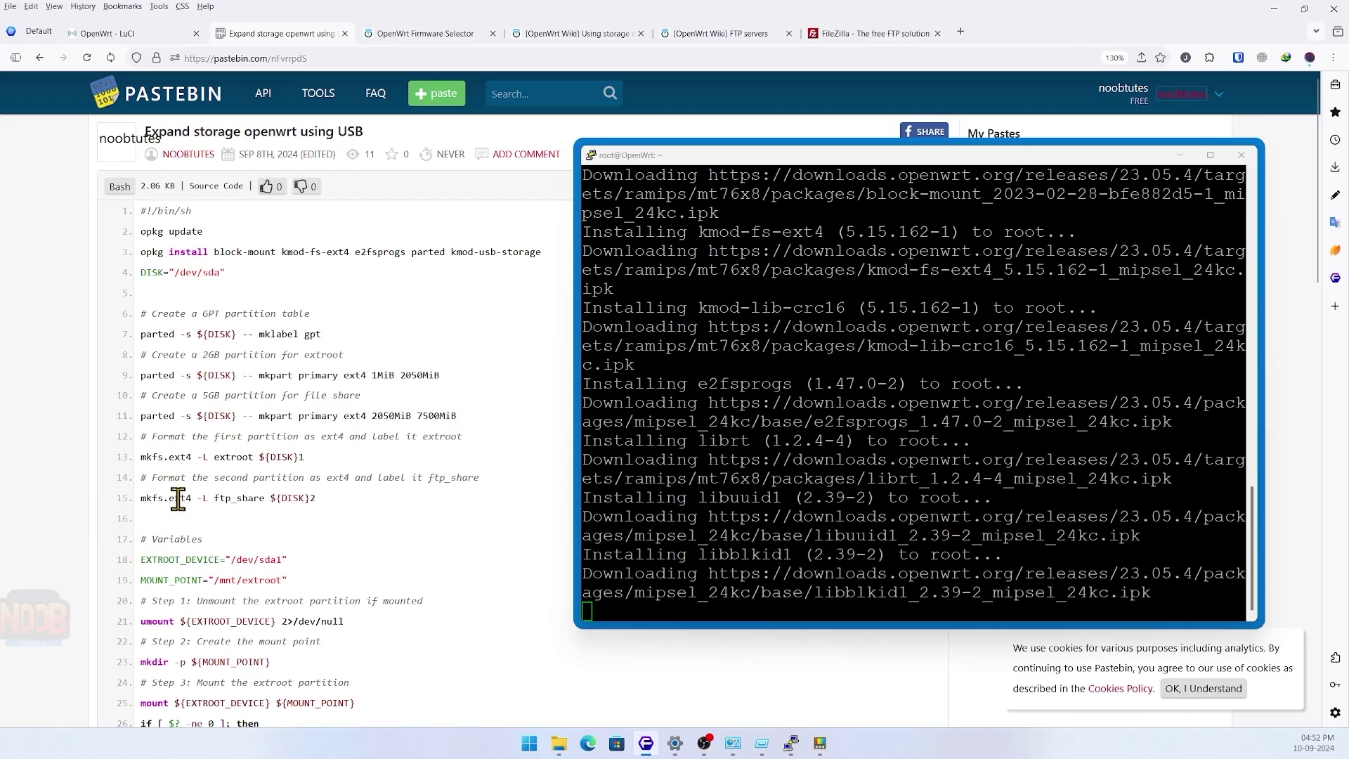
{"action": "scroll", "coordinate": [309, 464], "scroll_direction": "down", "scroll_amount": 3}
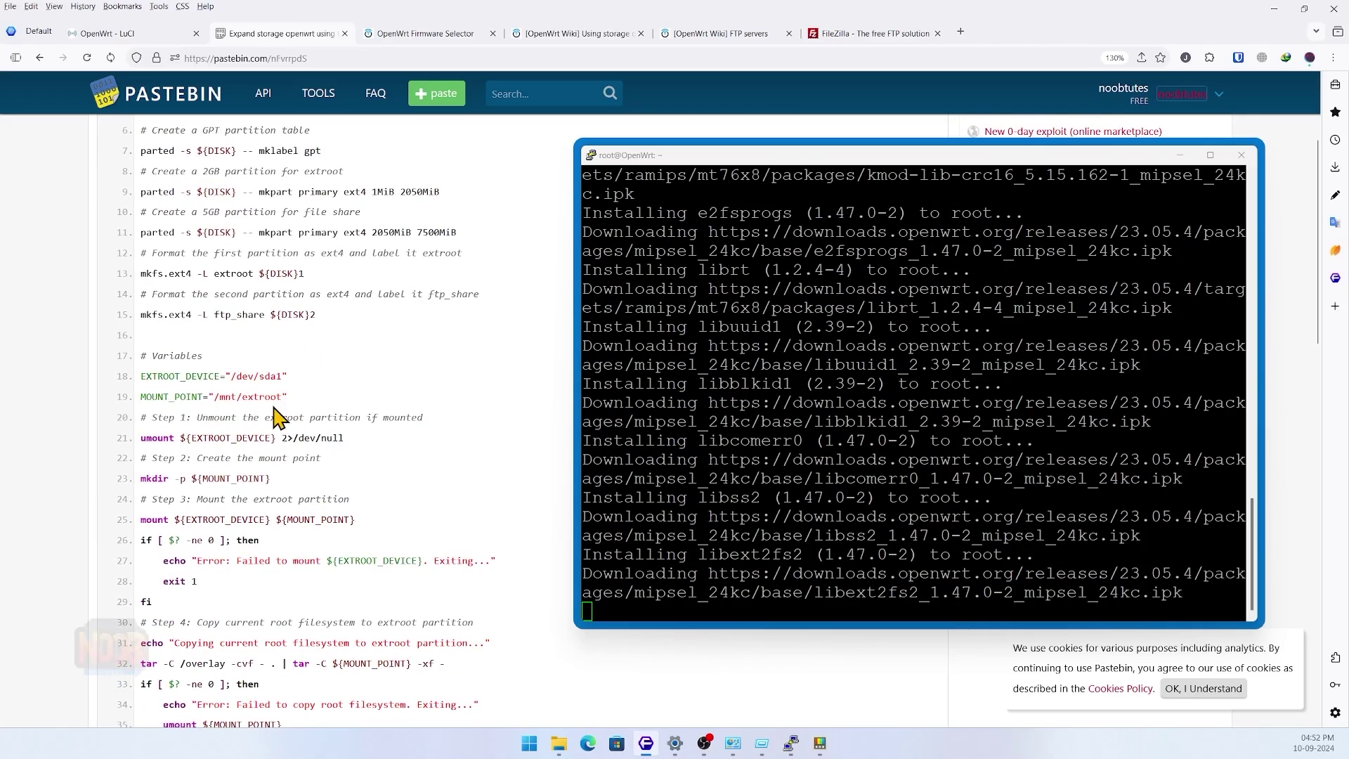
{"action": "scroll", "coordinate": [278, 417], "scroll_direction": "down", "scroll_amount": 7}
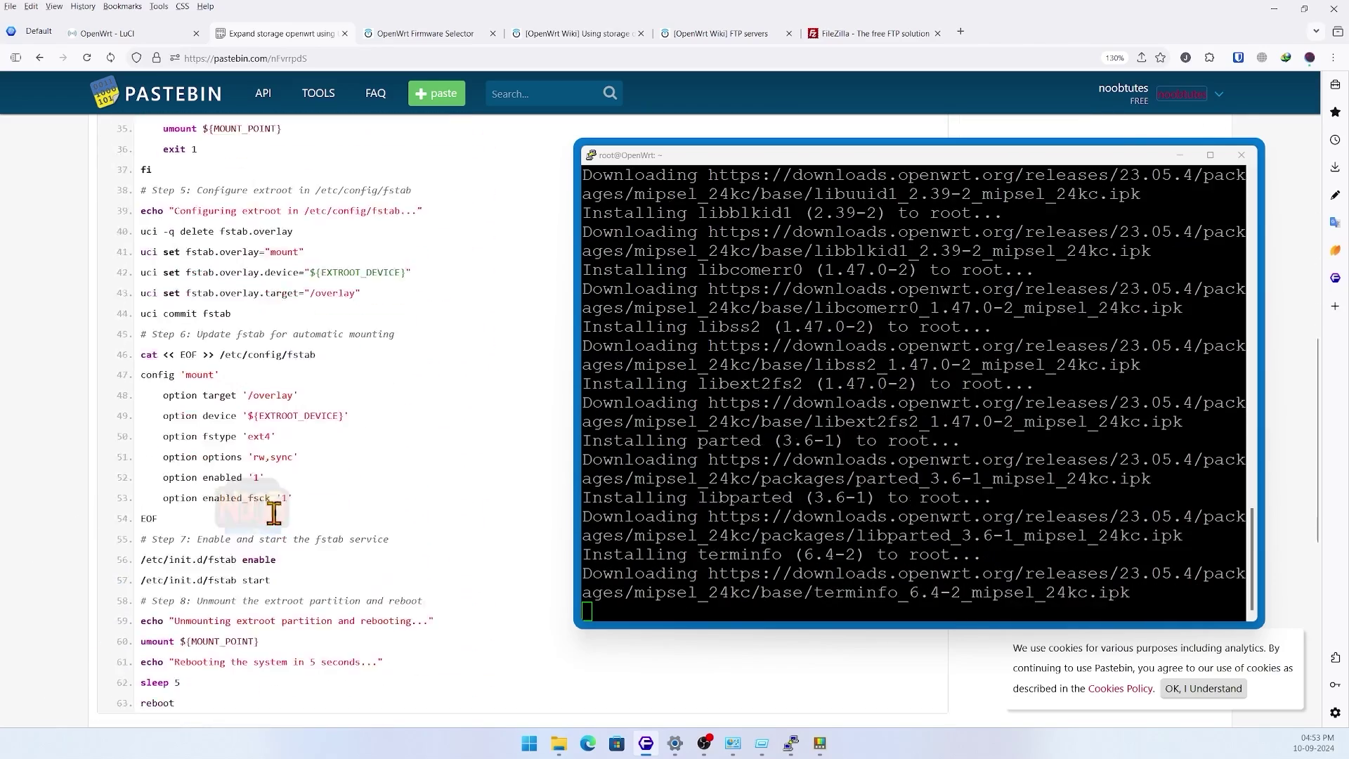
{"action": "scroll", "coordinate": [274, 512], "scroll_direction": "down", "scroll_amount": 1}
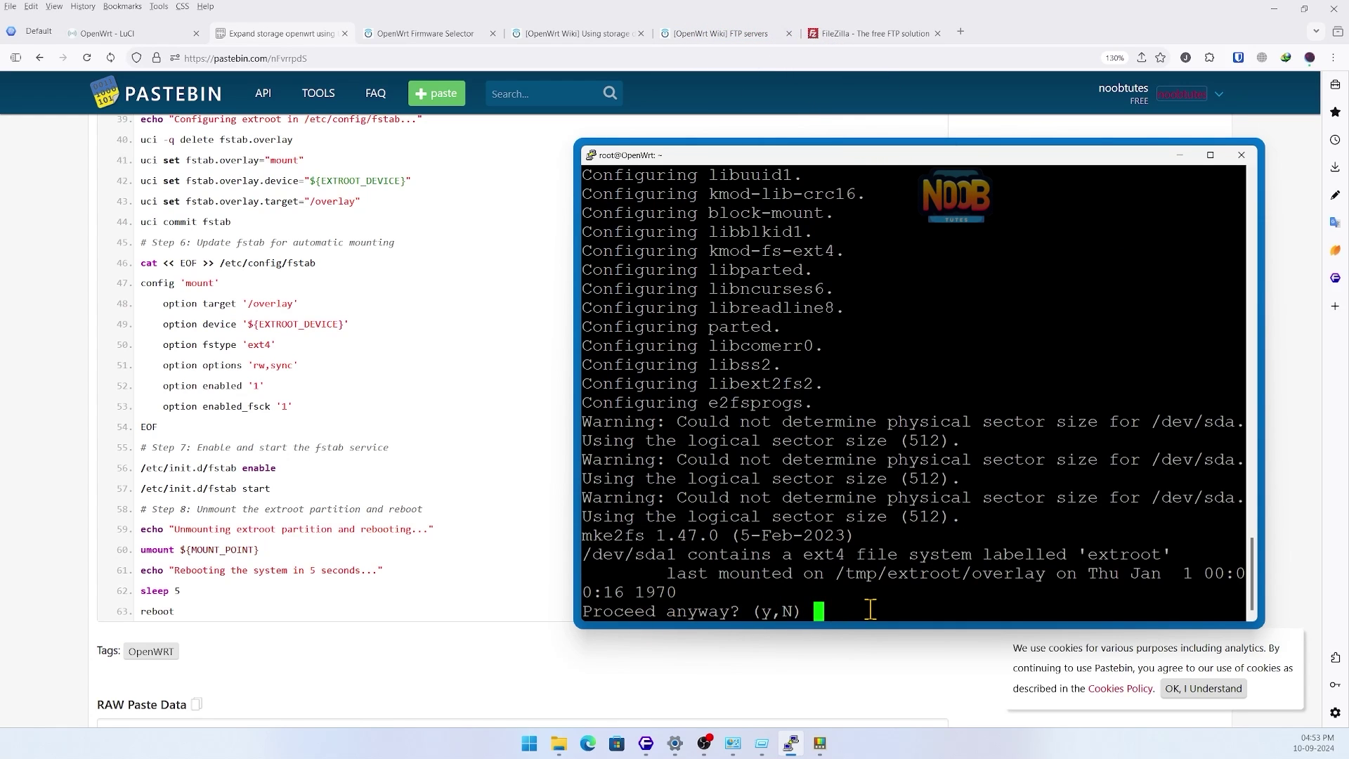
{"action": "type", "text": "y"}
{"action": "key", "text": "Return"}
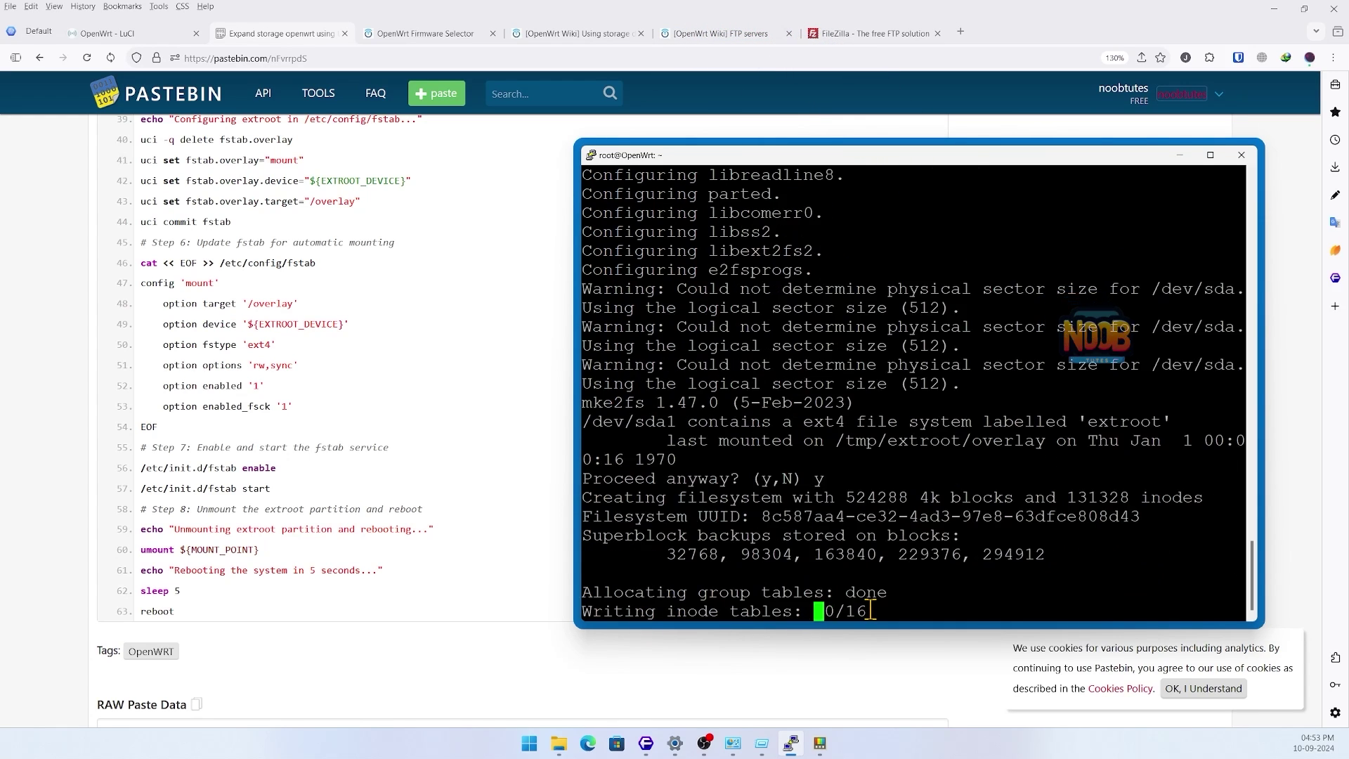
- Check the script's 5GB file-share comment, then answer y to format /dev/sda2 as 'ftp_share'
{"action": "scroll", "coordinate": [263, 389], "scroll_direction": "up", "scroll_amount": 10}
{"action": "left_click", "coordinate": [377, 307]}
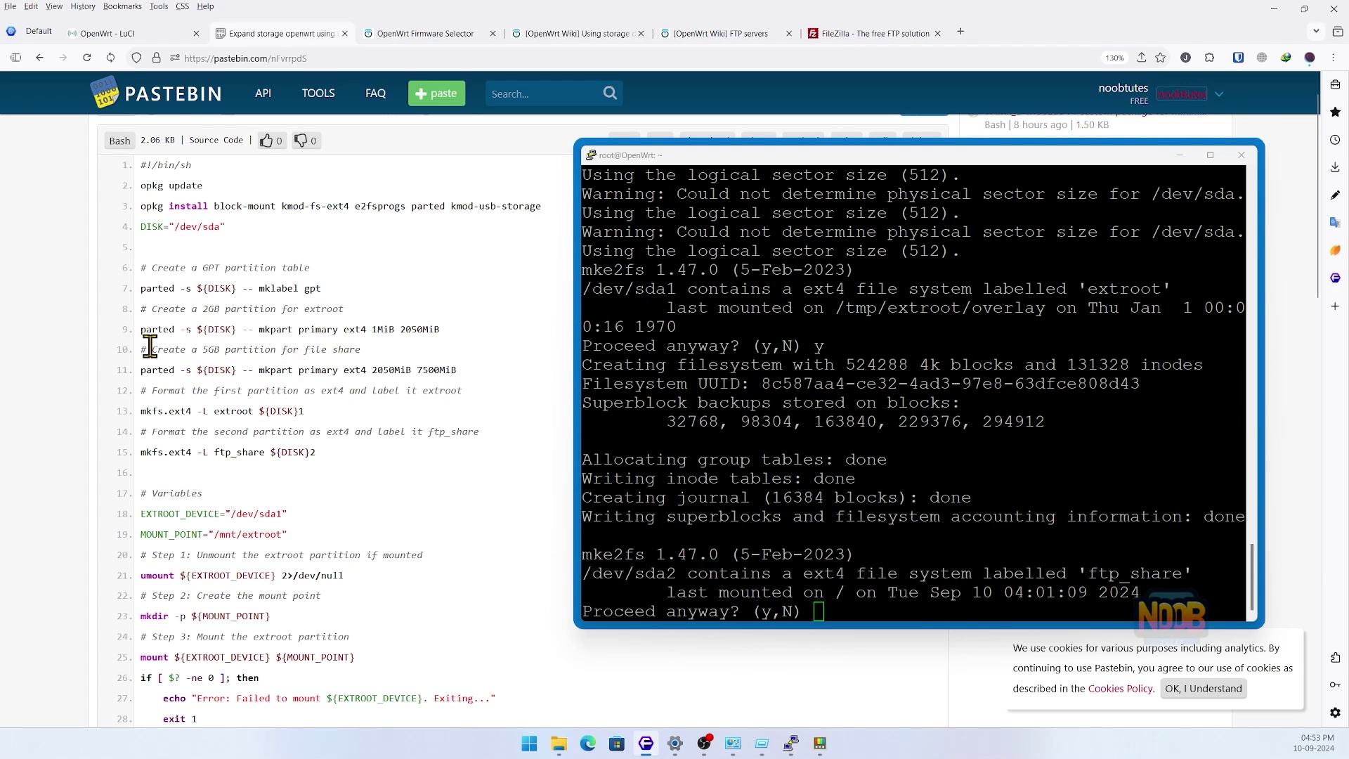
{"action": "left_click_drag", "start_coordinate": [145, 349], "coordinate": [353, 355]}
{"action": "left_click", "coordinate": [390, 355]}
{"action": "left_click", "coordinate": [819, 611]}
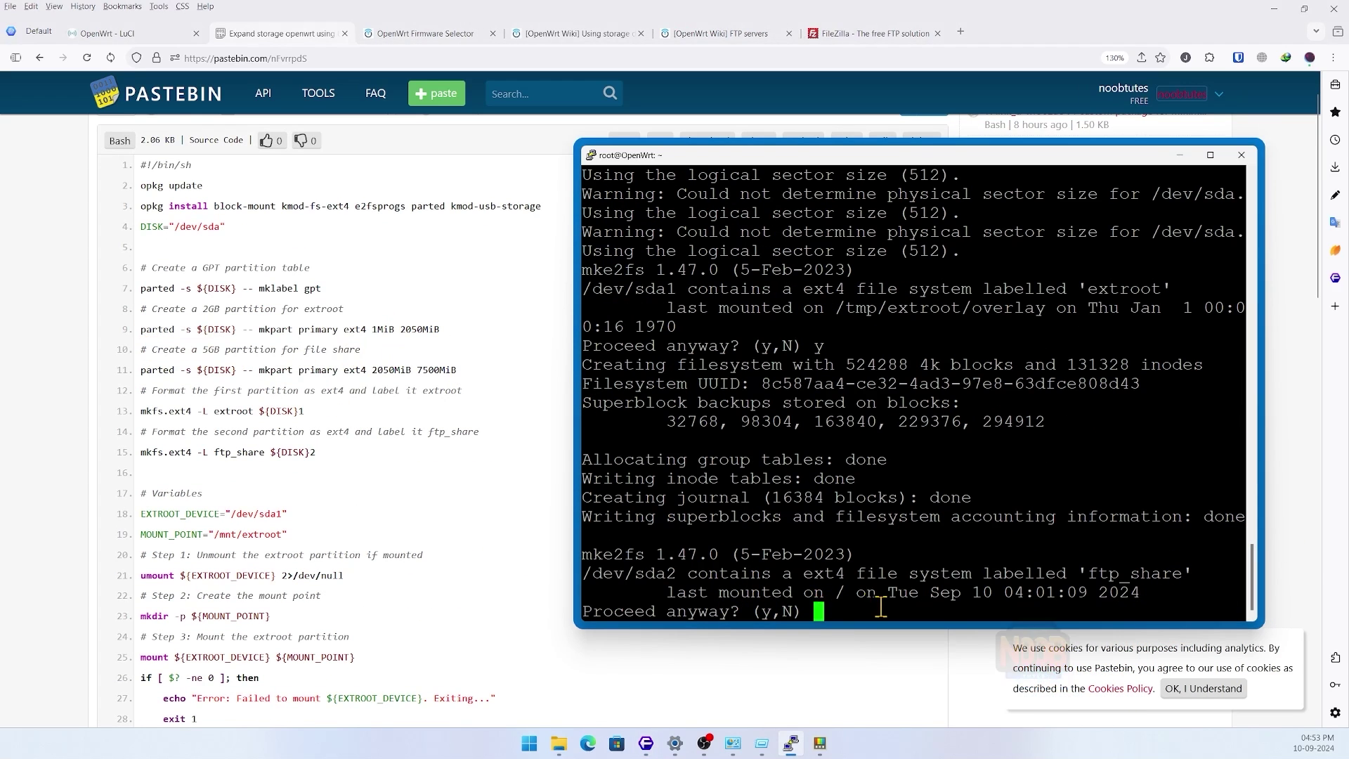
{"action": "type", "text": "y"}
{"action": "key", "text": "Return"}
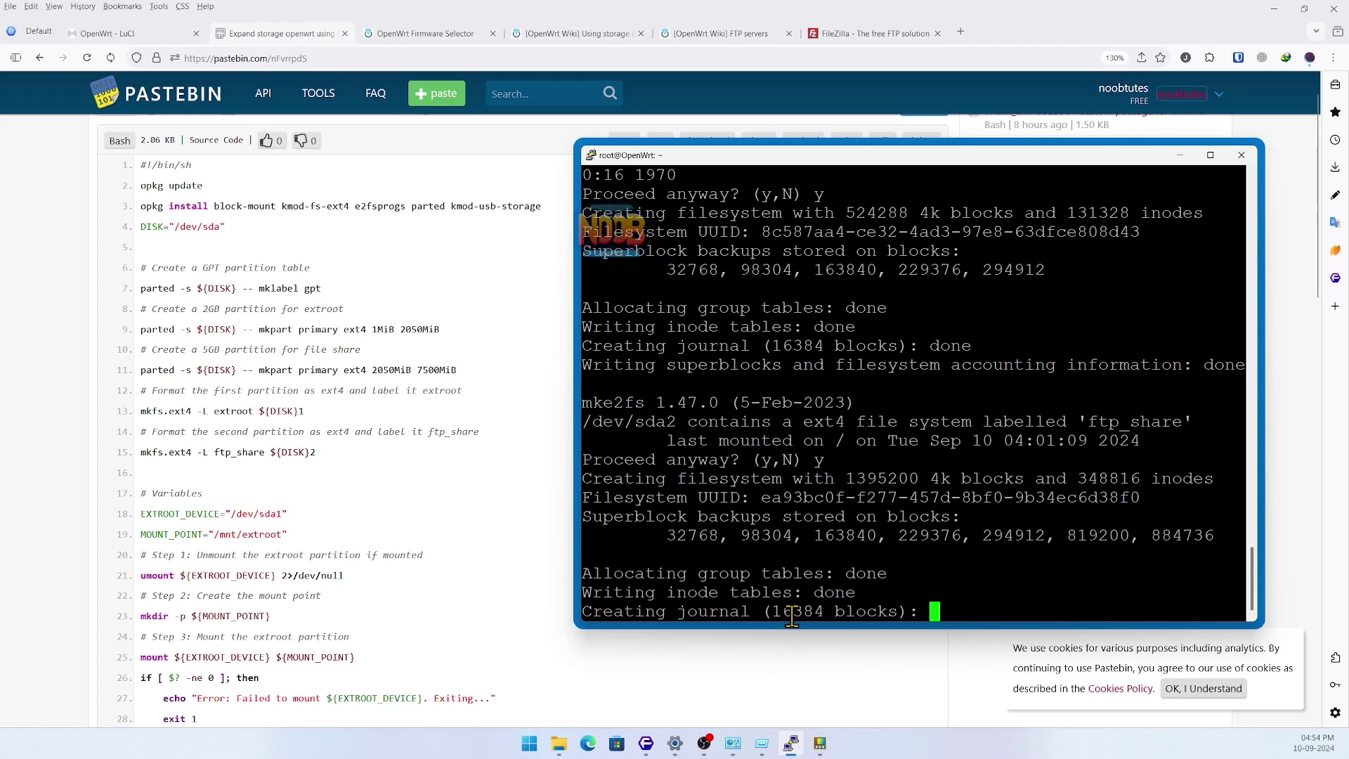
{"action": "left_click_drag", "start_coordinate": [1064, 163], "coordinate": [1060, 153]}
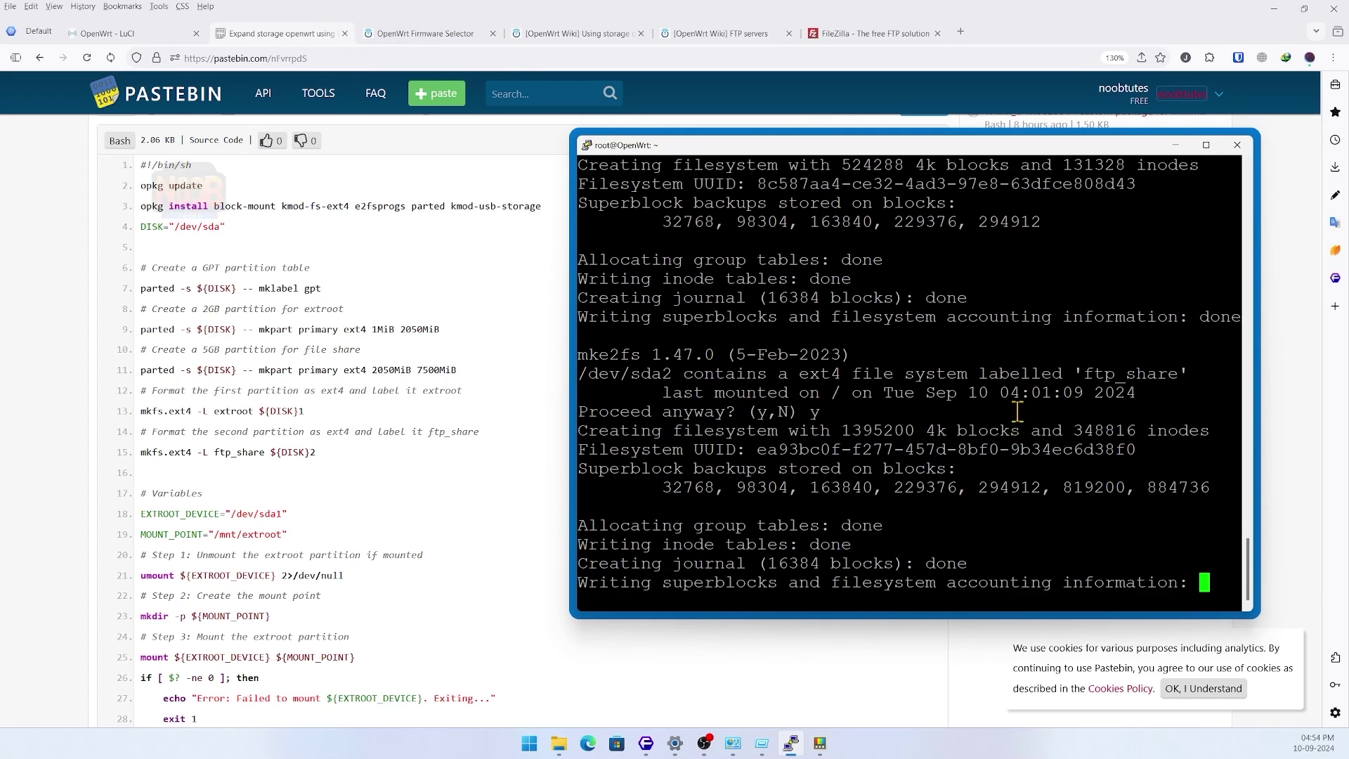
- Open the 'FTP using vsftpd in openwrt' paste, close the dropped PuTTY session, and open Network Connections
{"action": "left_click", "coordinate": [1182, 94]}
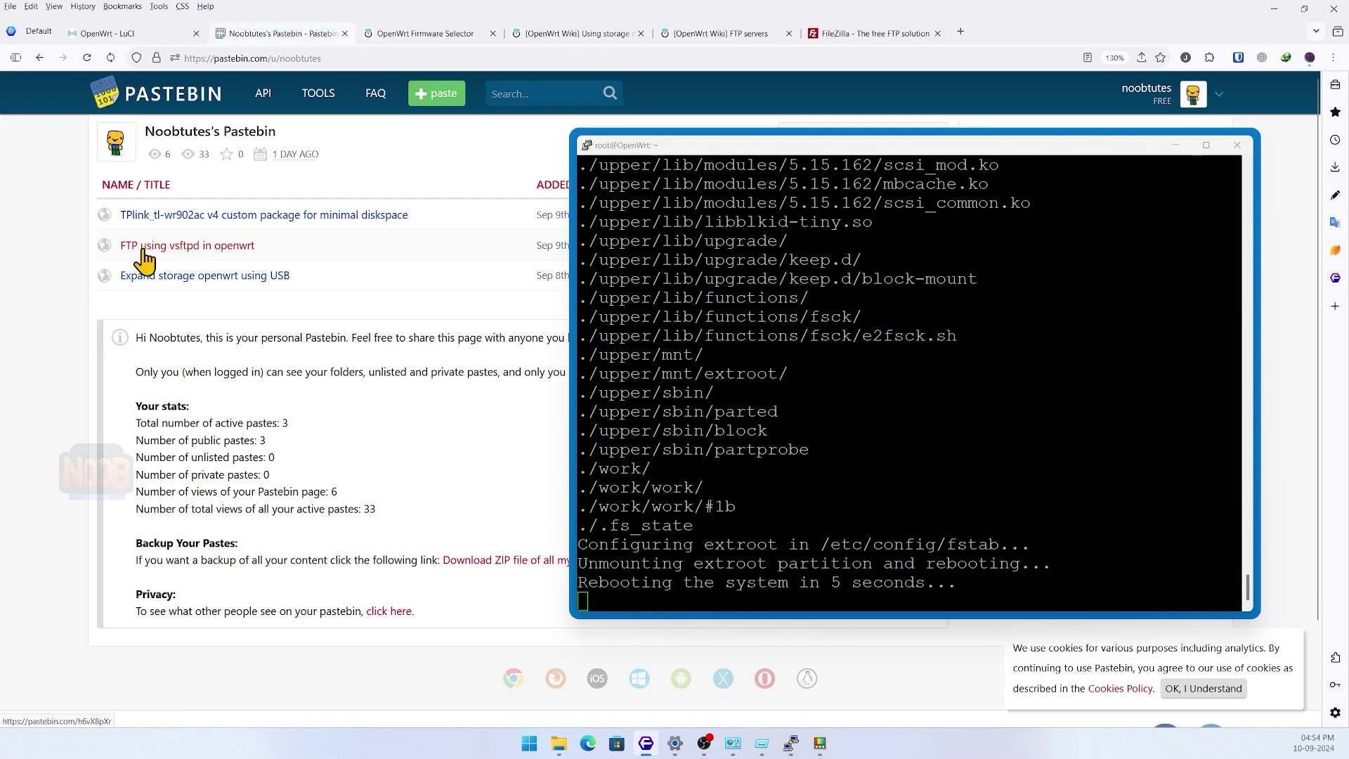
{"action": "left_click", "coordinate": [219, 249]}
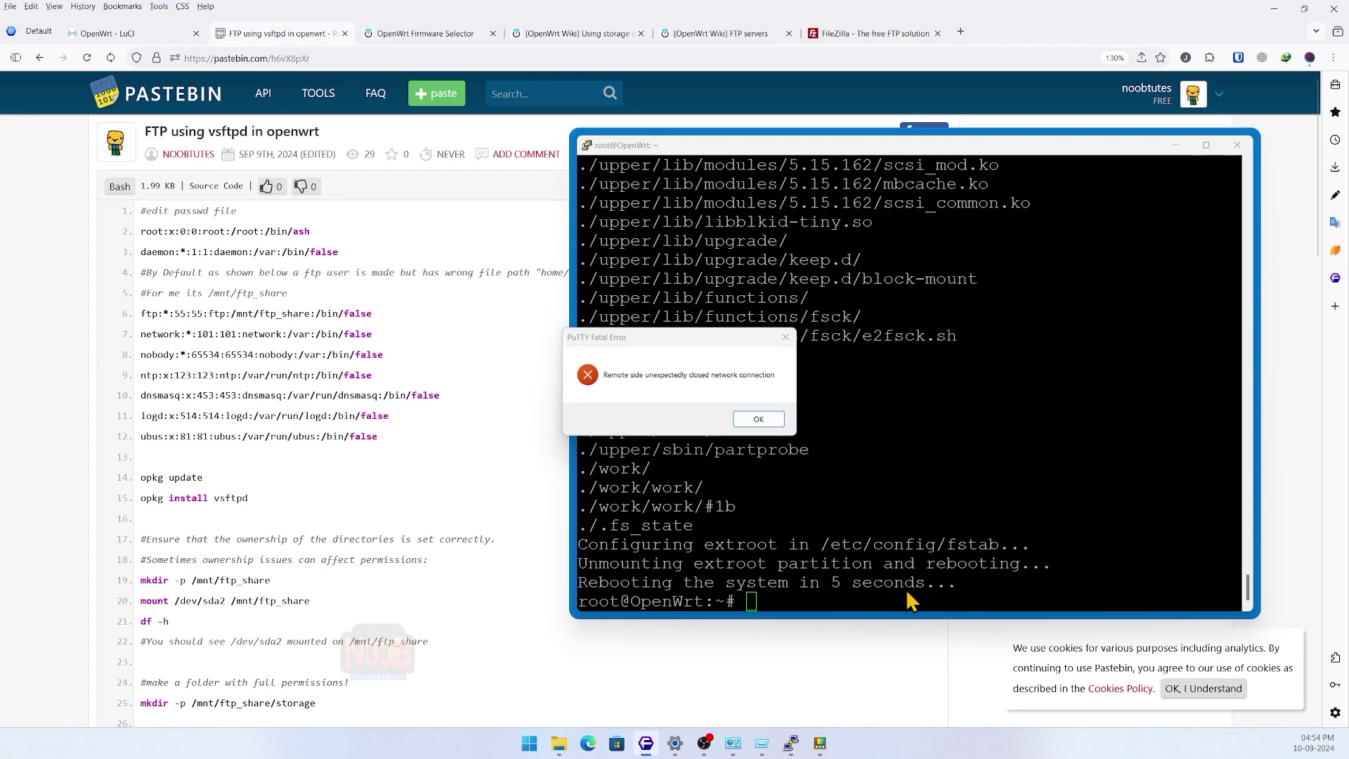
{"action": "left_click", "coordinate": [758, 419]}
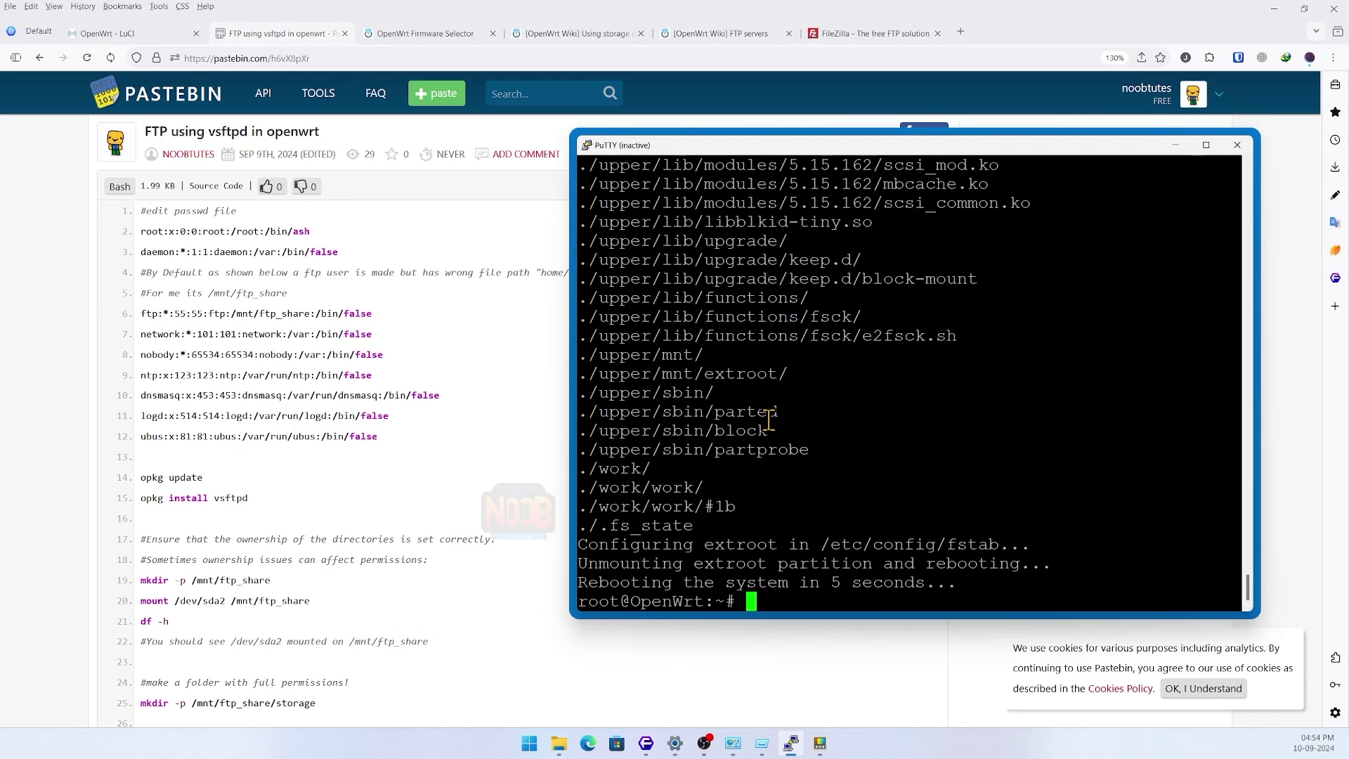
{"action": "left_click", "coordinate": [1236, 145]}
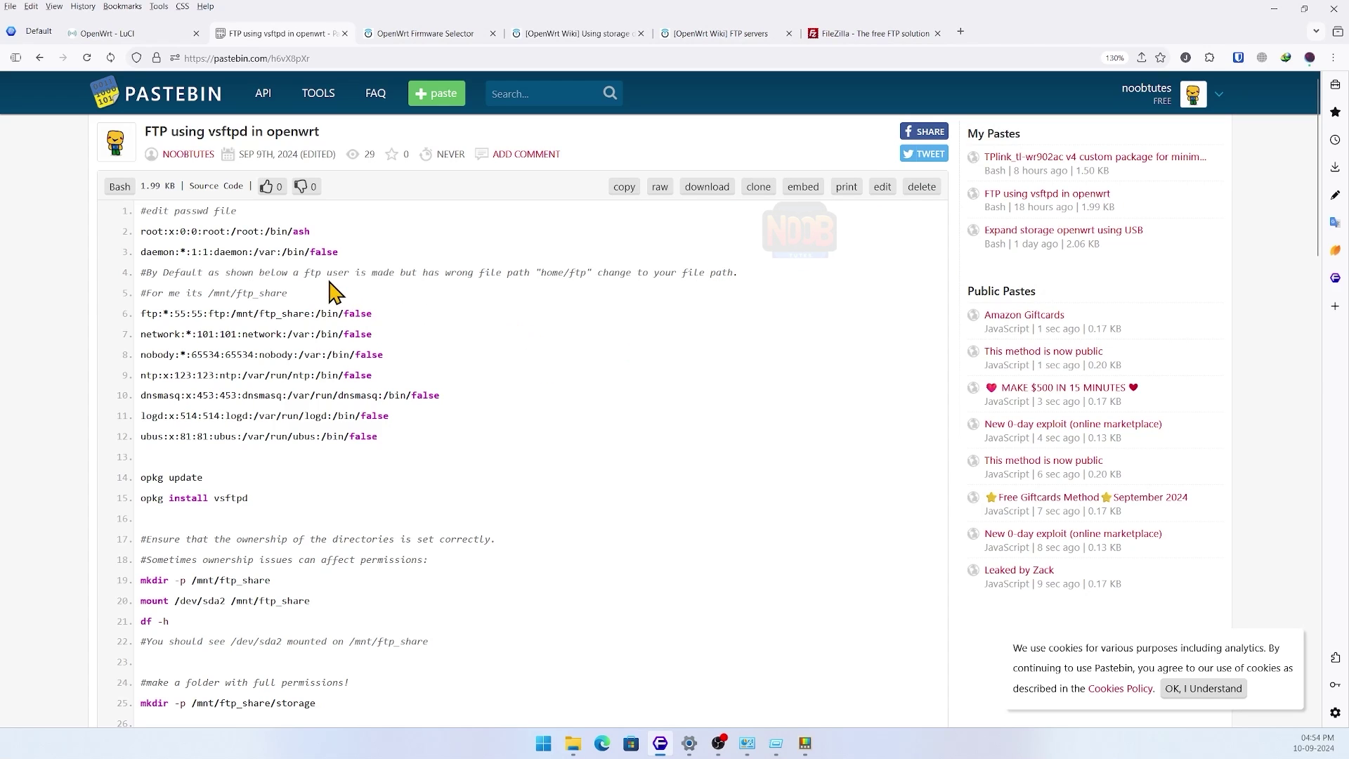
{"action": "left_click", "coordinate": [747, 743]}
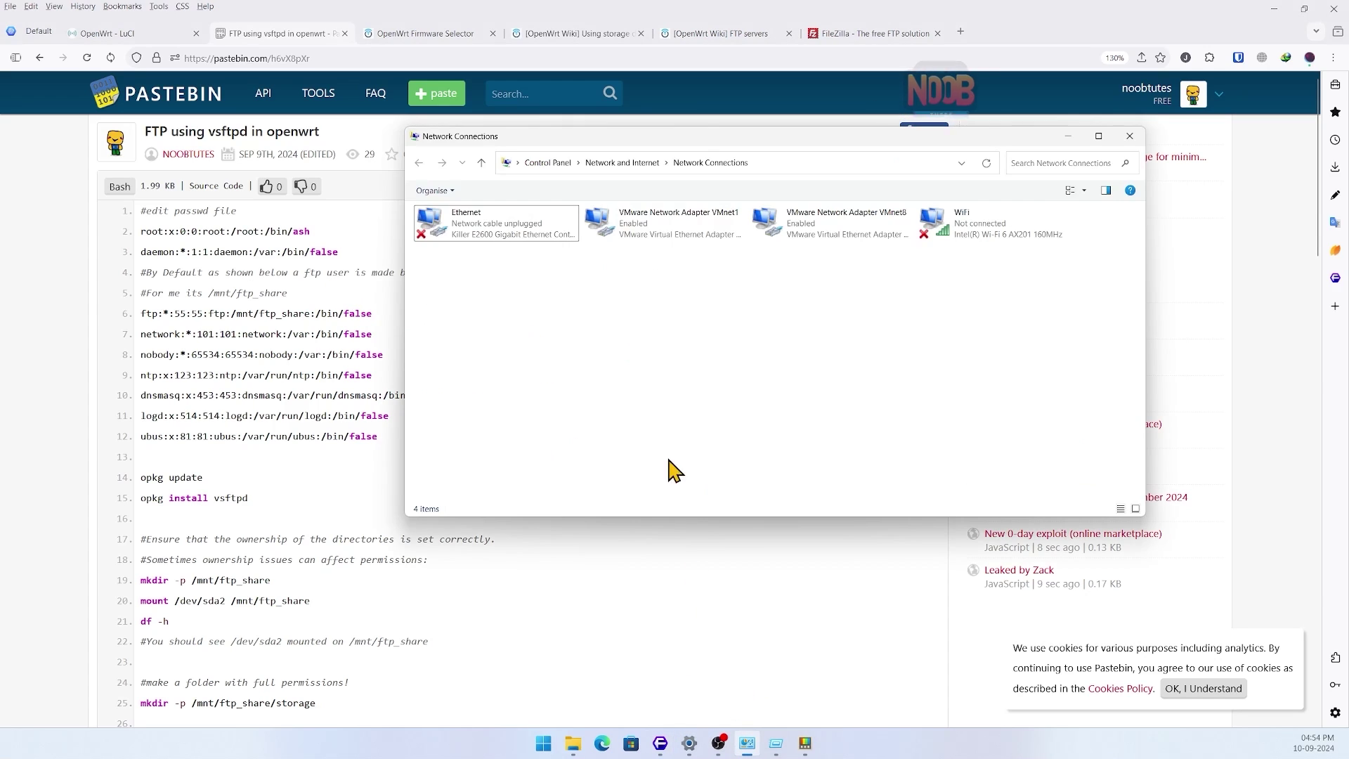
- Log back into LuCI with the saved router password after the session expired
{"action": "left_click", "coordinate": [130, 34]}
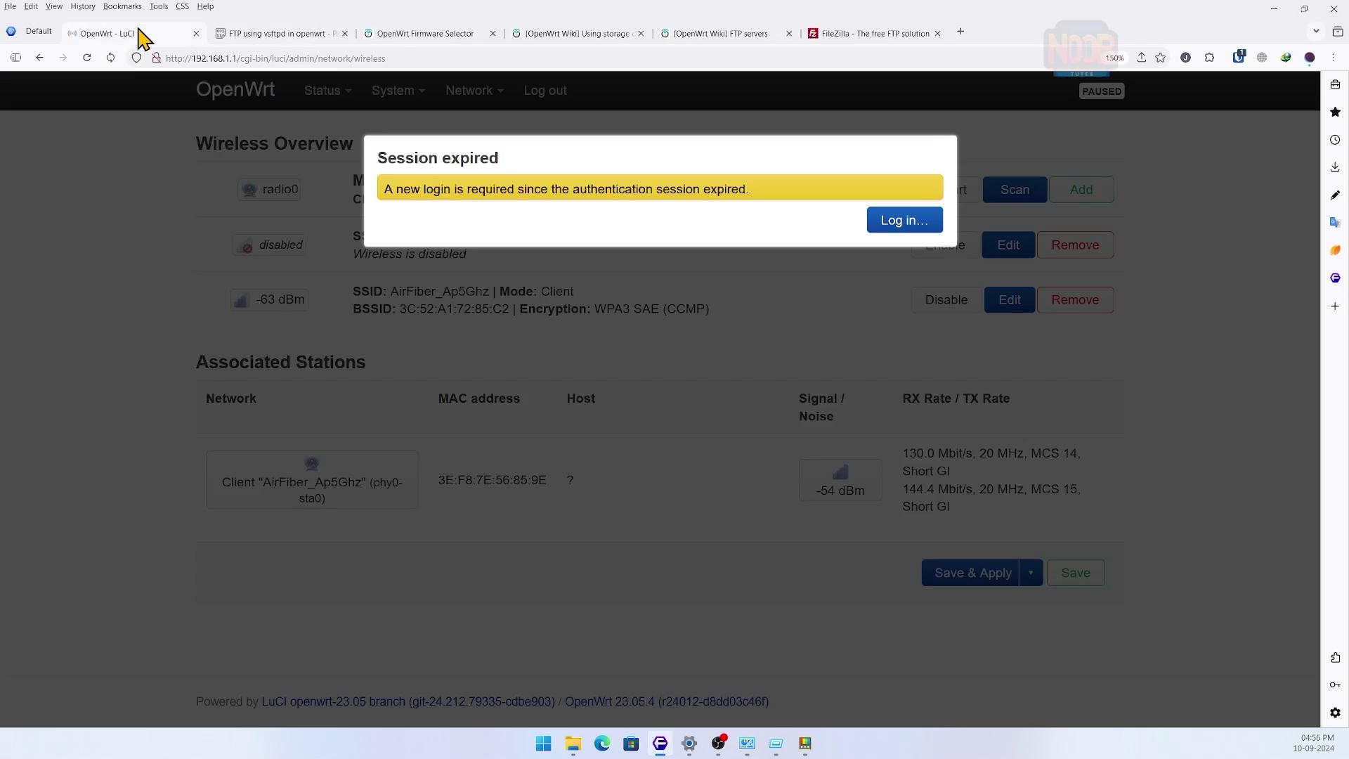
{"action": "left_click", "coordinate": [883, 222]}
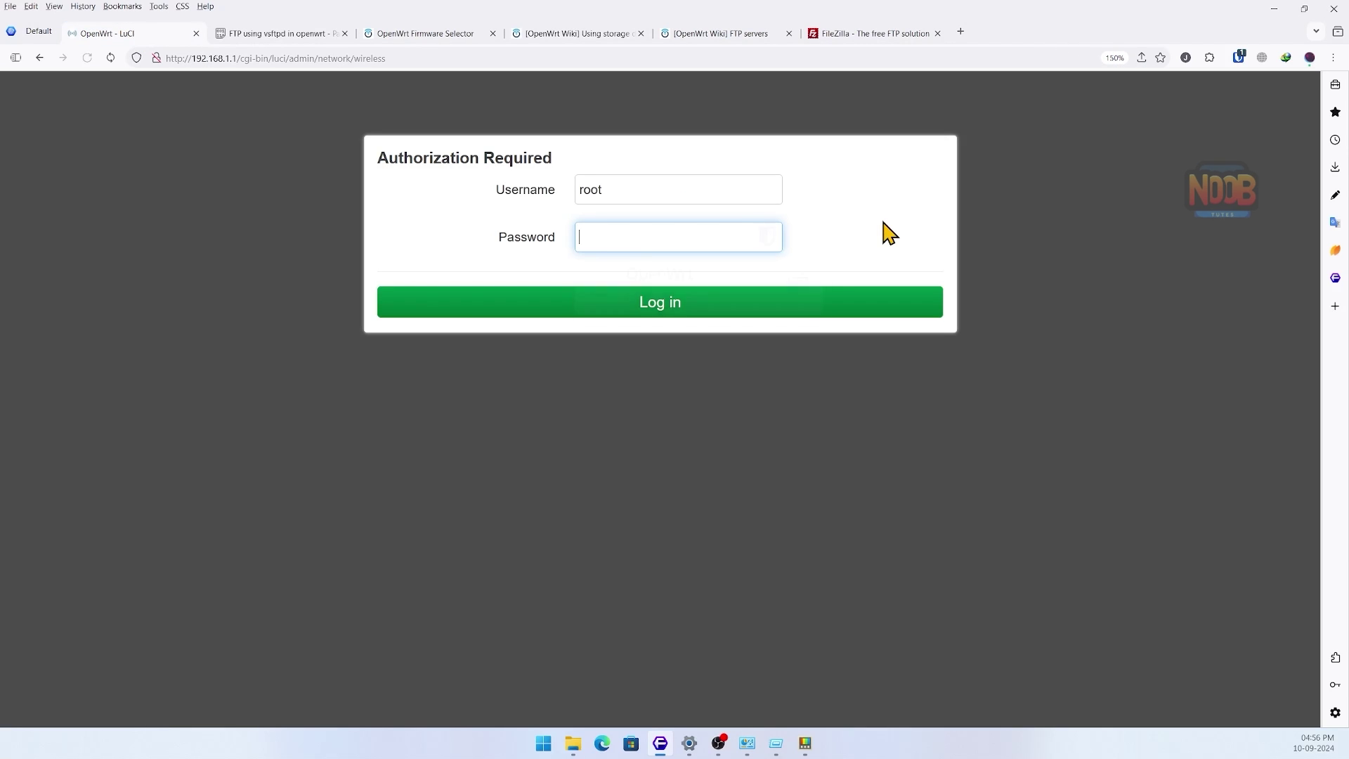
{"action": "left_click", "coordinate": [667, 289]}
{"action": "left_click", "coordinate": [667, 304]}
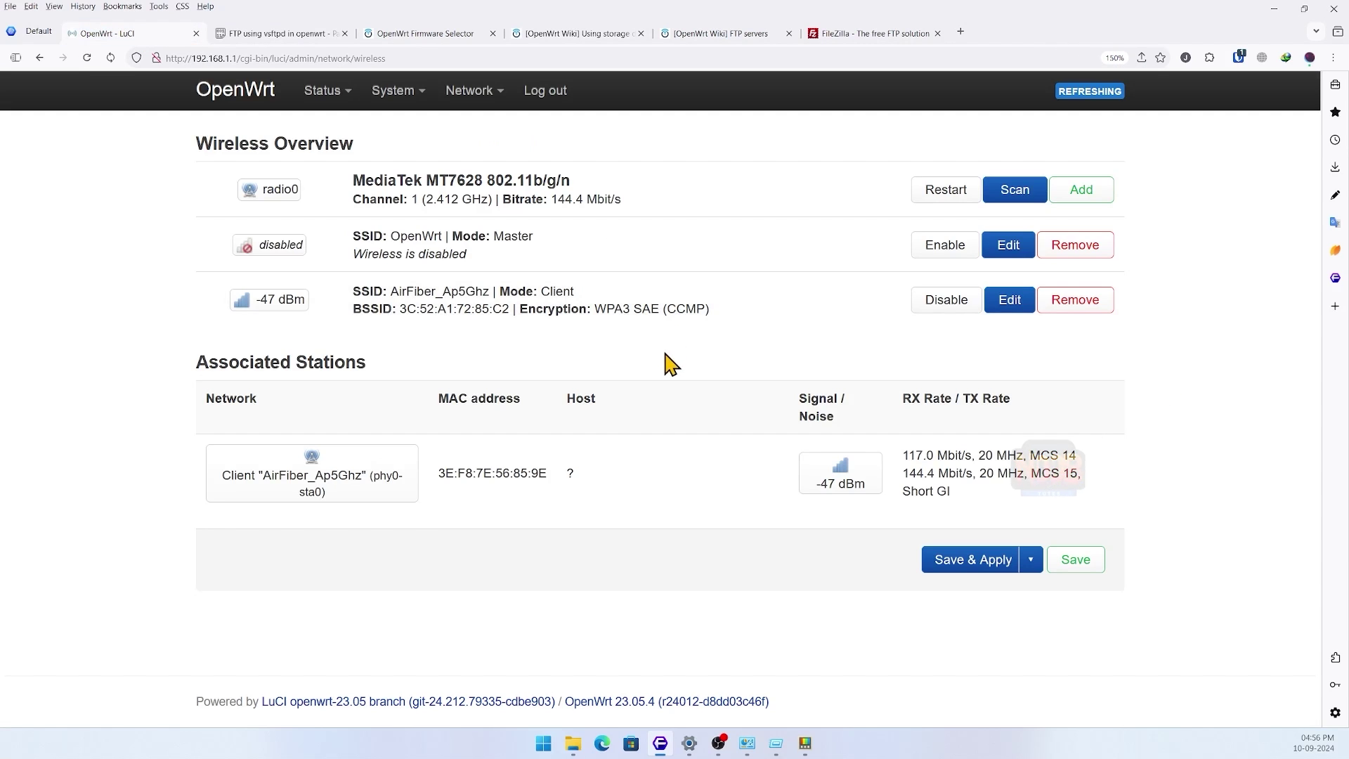
- Check Status > Overview, which now shows 1.90 GiB disk space
{"action": "mouse_move", "coordinate": [322, 96]}
{"action": "left_click", "coordinate": [316, 129]}
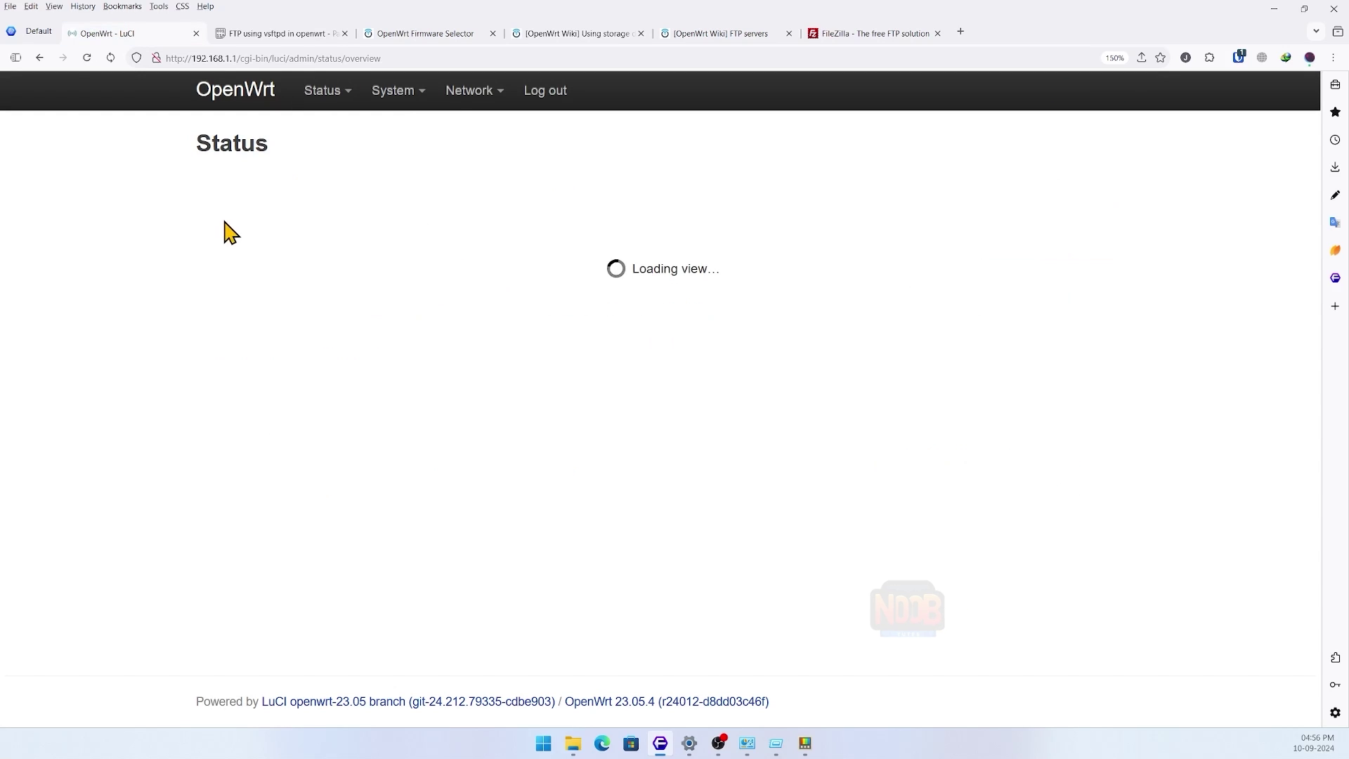
{"action": "scroll", "coordinate": [518, 307], "scroll_direction": "down", "scroll_amount": 5}
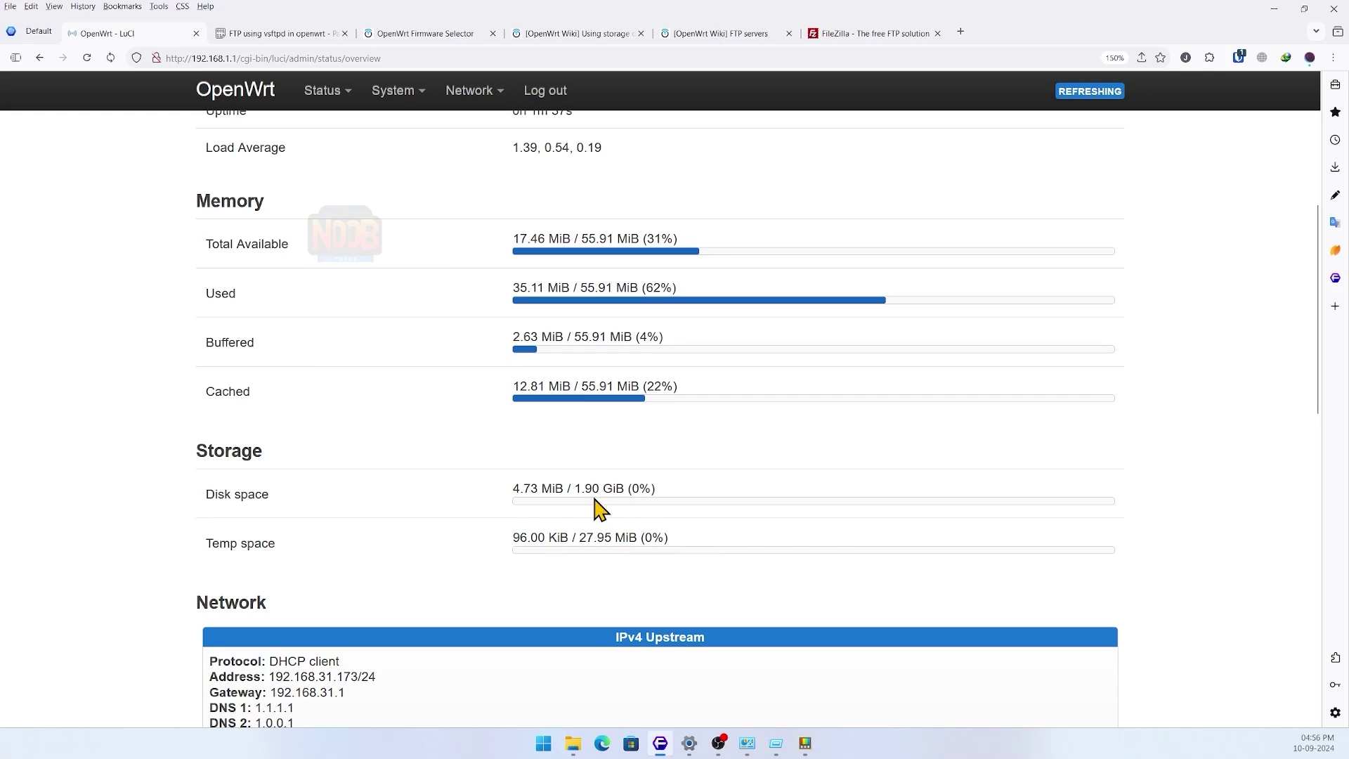
{"action": "scroll", "coordinate": [419, 413], "scroll_direction": "up", "scroll_amount": 5}
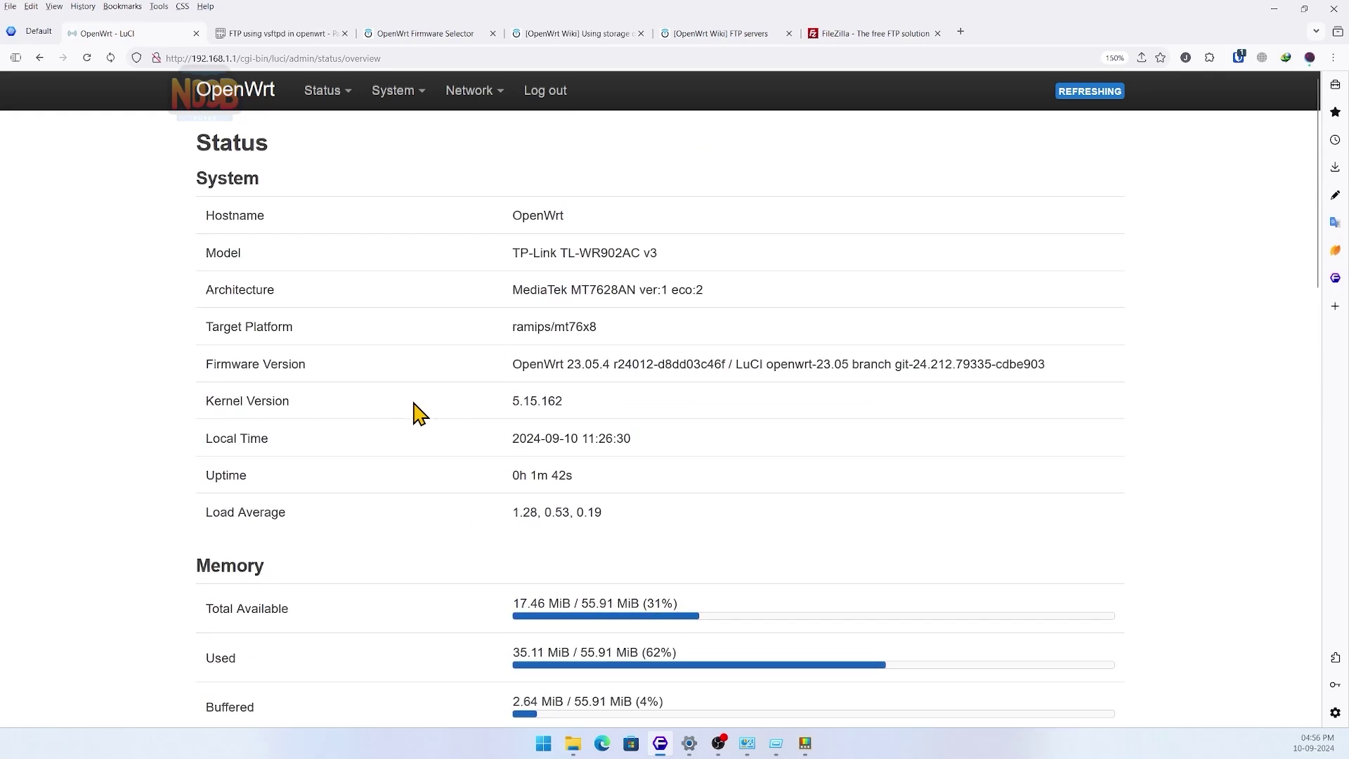
- Open System > Mount Points and review the sda1 /overlay and sda2 /mnt/sda2 entries
{"action": "mouse_move", "coordinate": [396, 95]}
{"action": "left_click", "coordinate": [415, 257]}
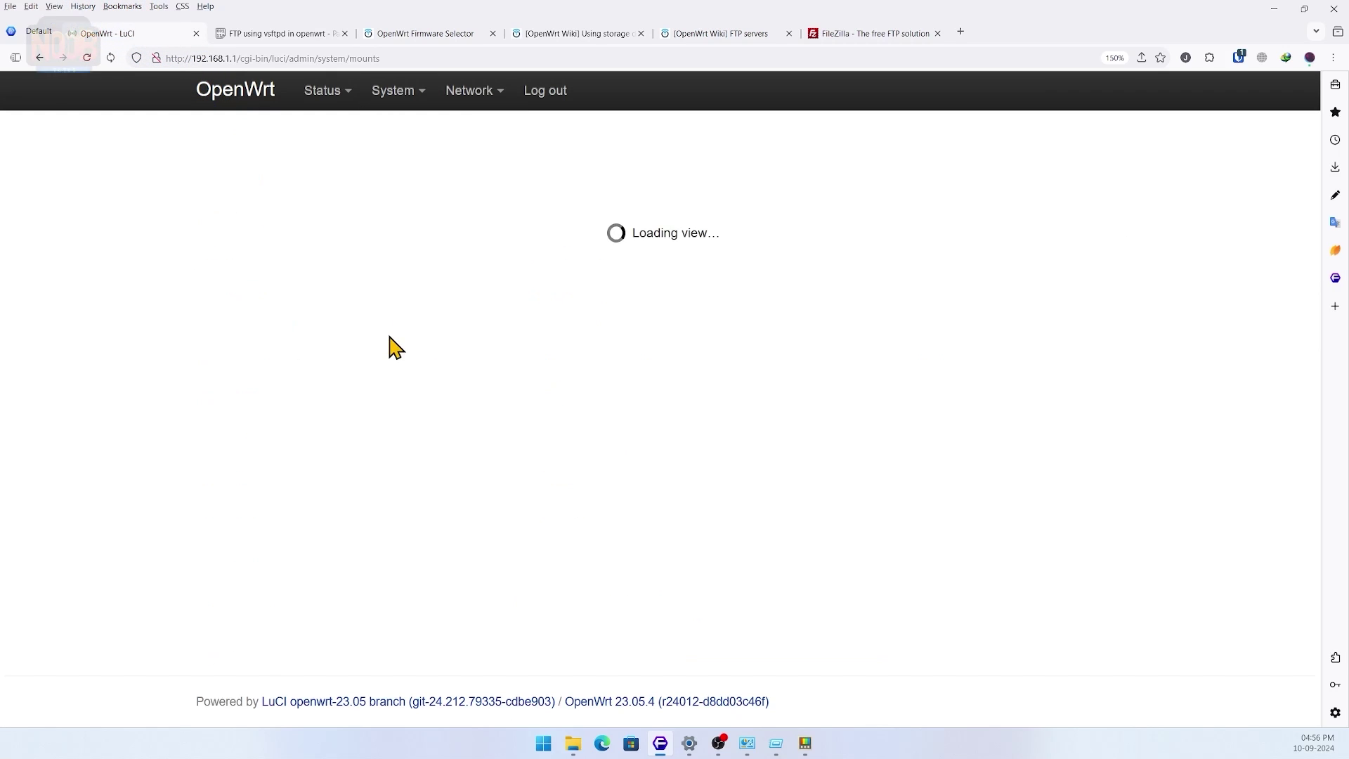
{"action": "scroll", "coordinate": [443, 295], "scroll_direction": "down", "scroll_amount": 5}
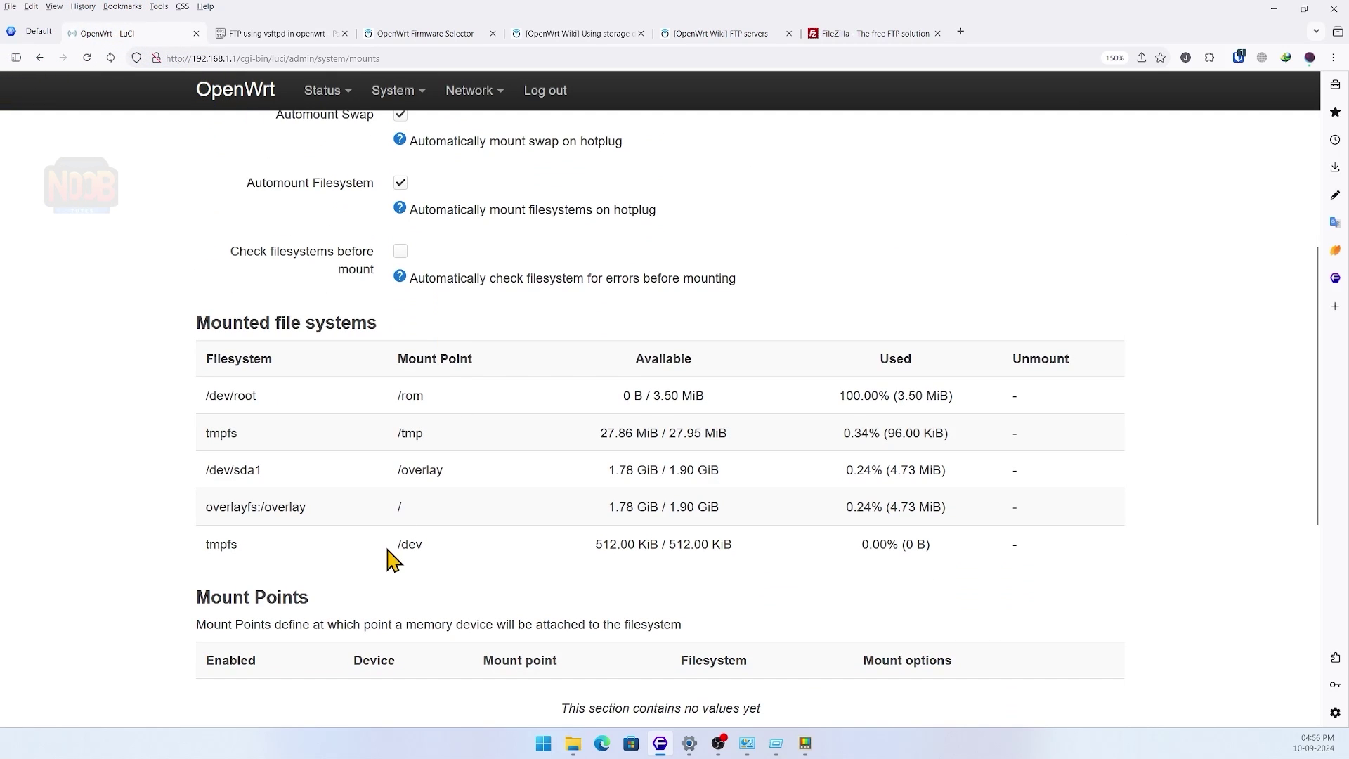
{"action": "scroll", "coordinate": [657, 547], "scroll_direction": "down", "scroll_amount": 3}
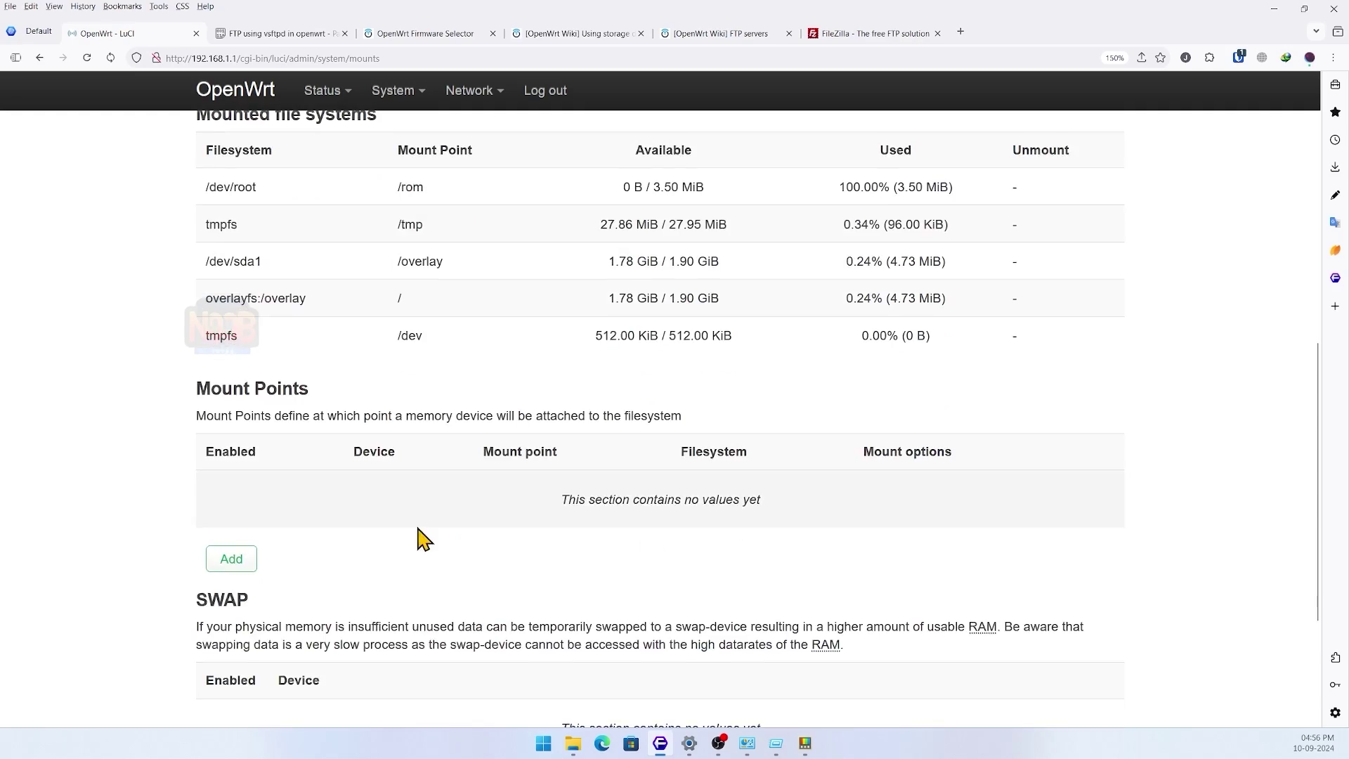
{"action": "scroll", "coordinate": [503, 545], "scroll_direction": "up", "scroll_amount": 7}
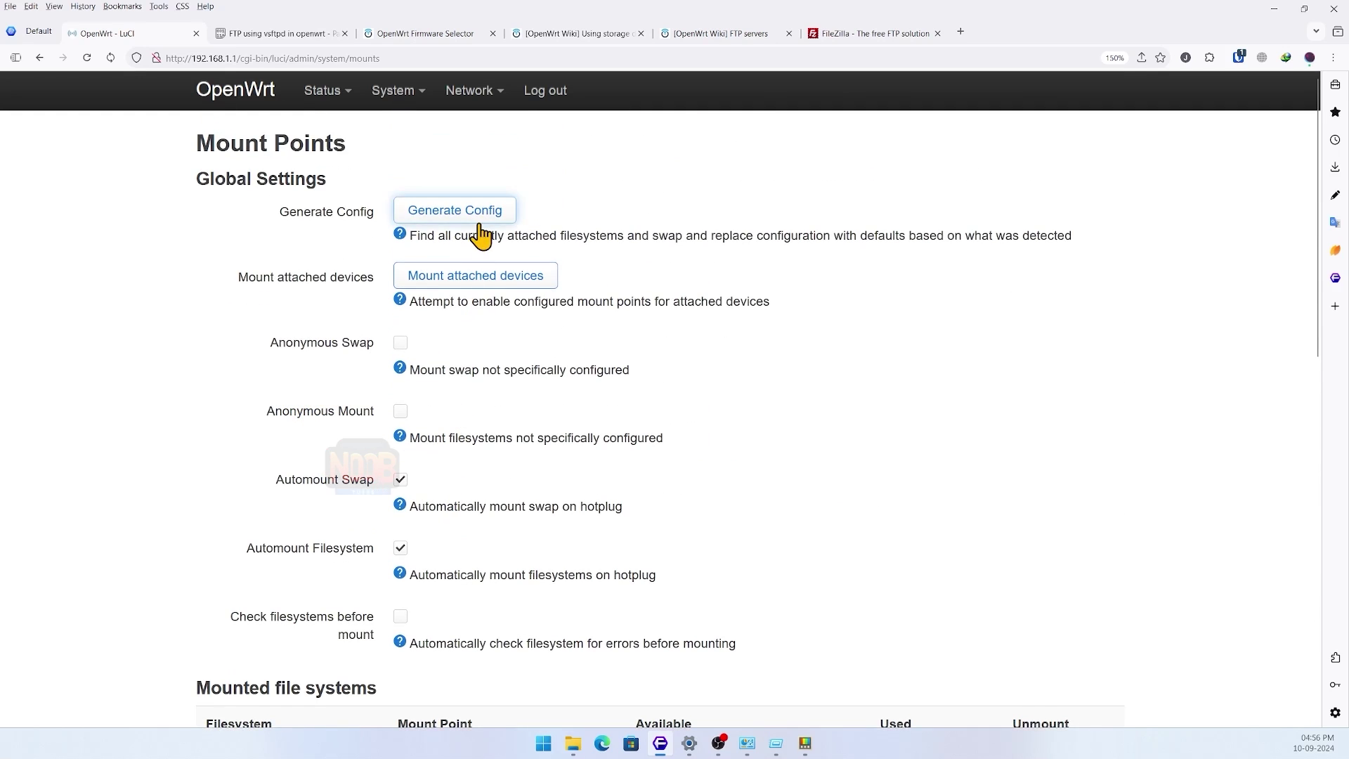
{"action": "scroll", "coordinate": [674, 373], "scroll_direction": "down", "scroll_amount": 7}
{"action": "scroll", "coordinate": [671, 385], "scroll_direction": "down", "scroll_amount": 2}
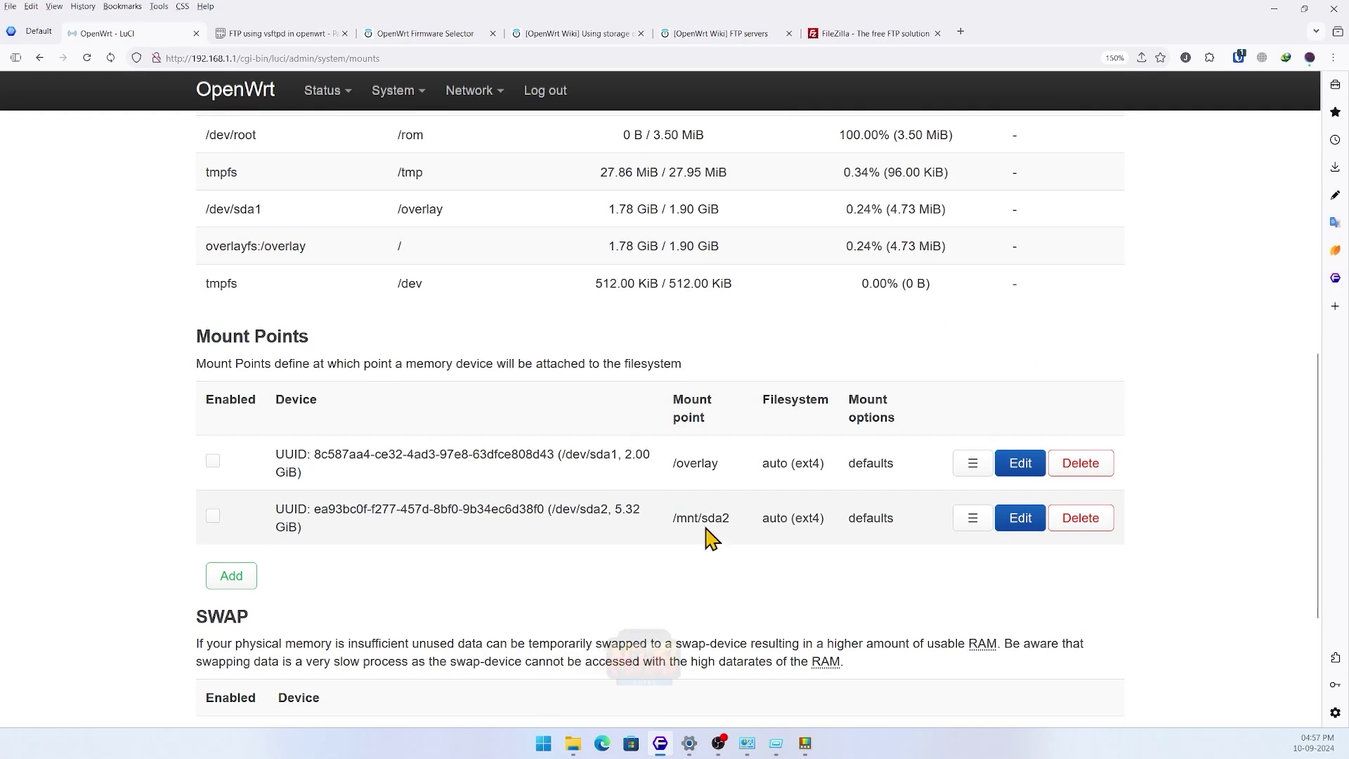
{"action": "scroll", "coordinate": [765, 527], "scroll_direction": "down", "scroll_amount": 2}
{"action": "scroll", "coordinate": [744, 512], "scroll_direction": "up", "scroll_amount": 10}
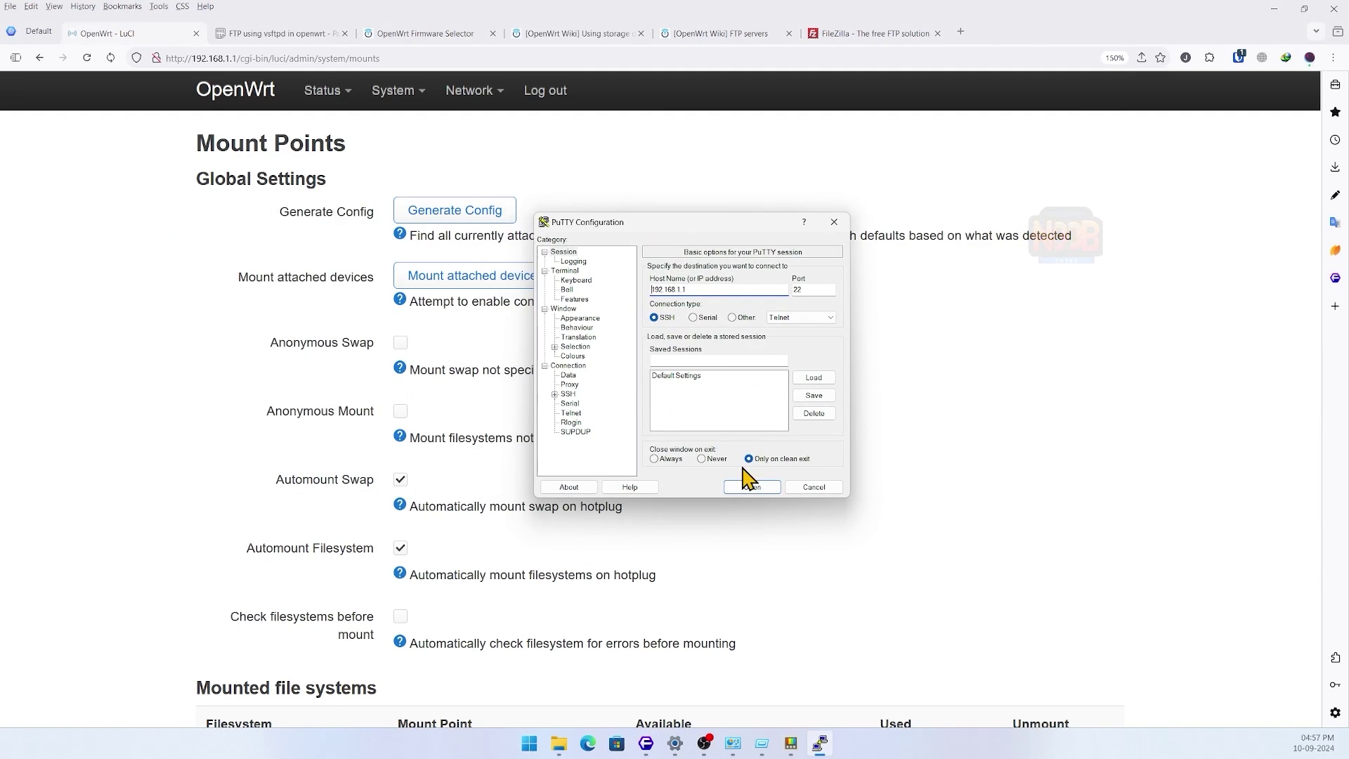
- Start the SSH session to 192.168.1.1 and copy the saved router password from the password manager
{"action": "left_click", "coordinate": [751, 487]}
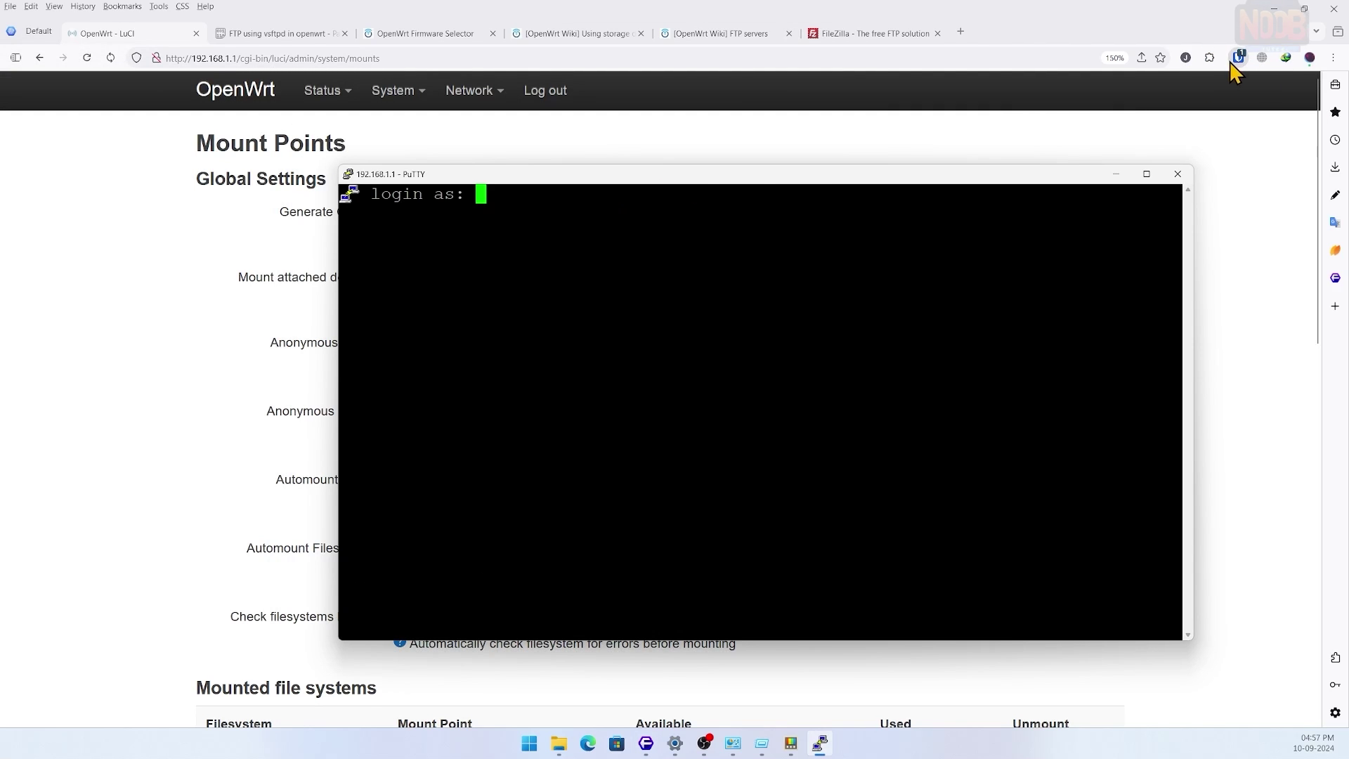
{"action": "left_click", "coordinate": [1238, 57]}
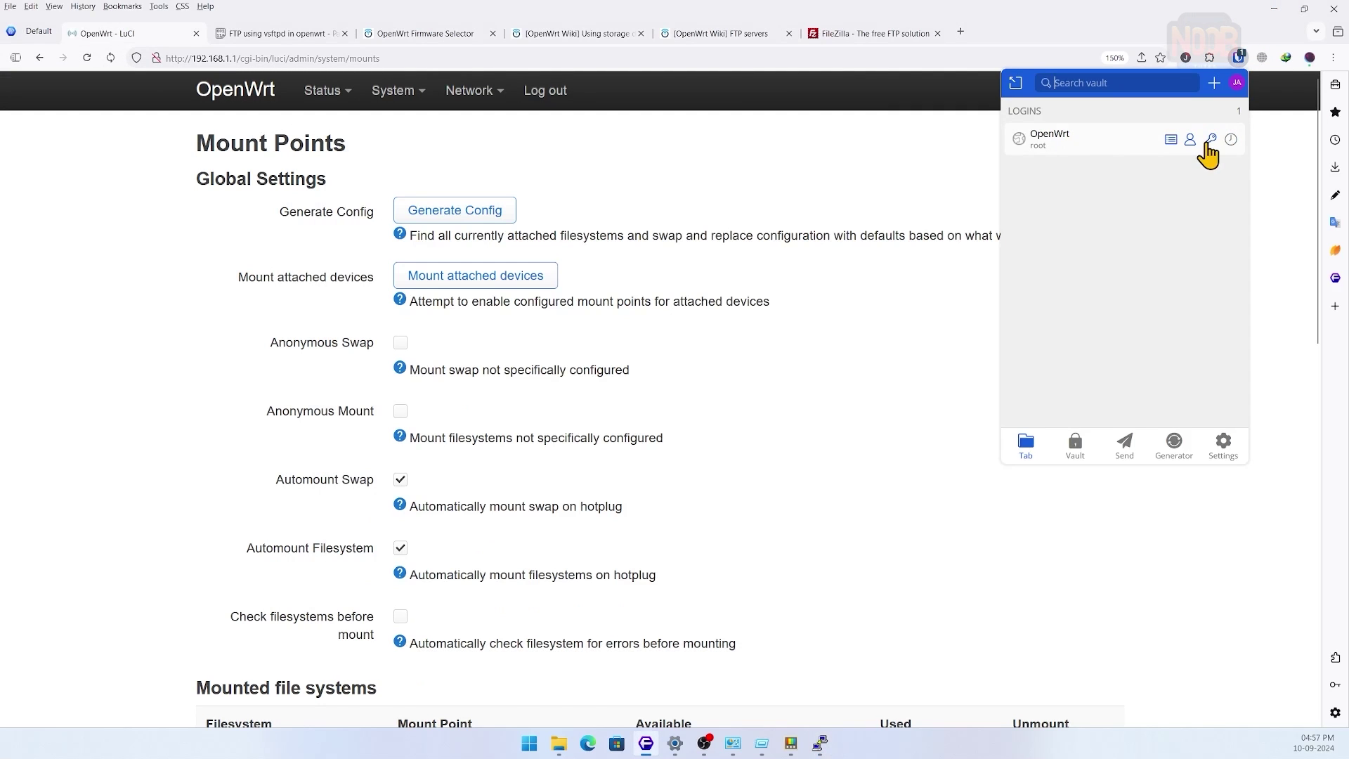
{"action": "left_click", "coordinate": [1207, 145]}
{"action": "mouse_move", "coordinate": [826, 652]}
{"action": "left_click_drag", "start_coordinate": [757, 177], "coordinate": [851, 147]}
{"action": "left_click_drag", "start_coordinate": [1290, 262], "coordinate": [1142, 281]}
{"action": "left_click_drag", "start_coordinate": [895, 144], "coordinate": [954, 175]}
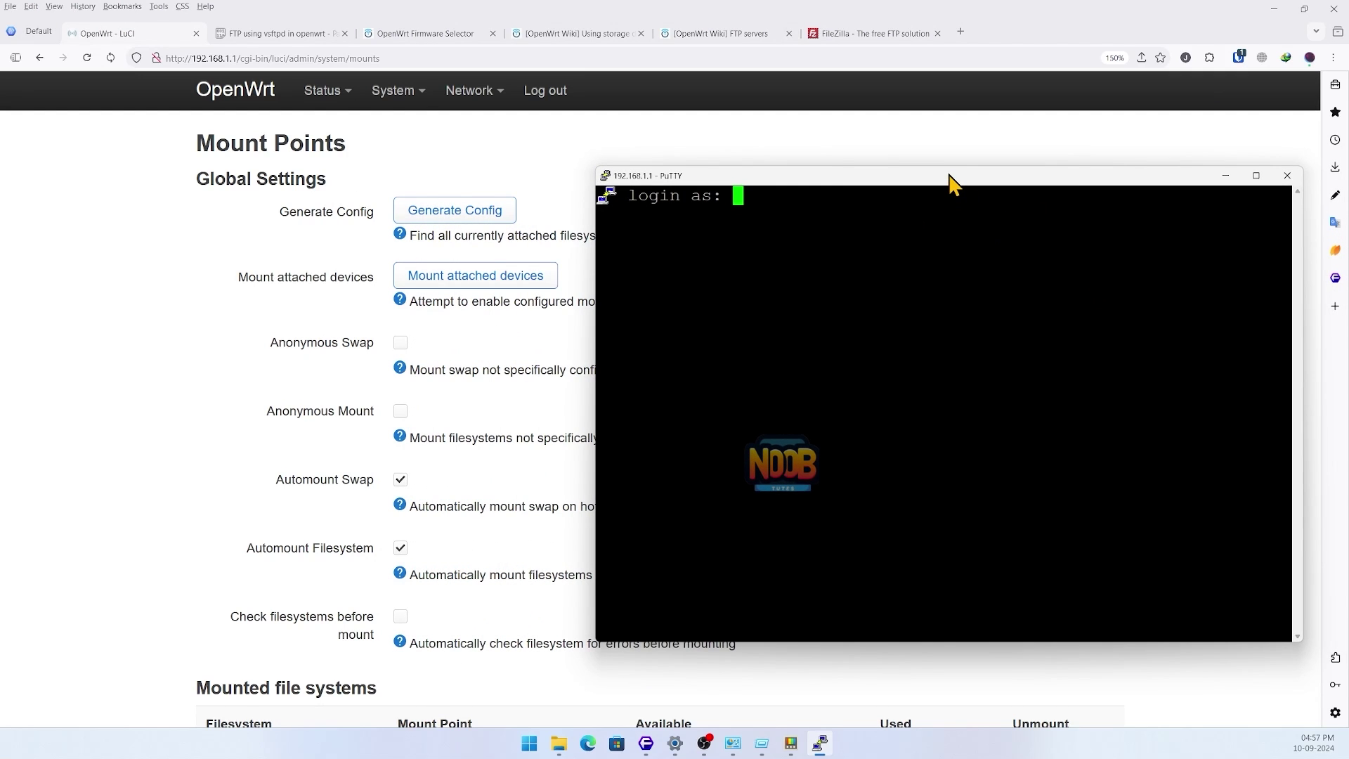
- Log in as root with the pasted password, then show the vsftpd paste alongside
{"action": "type", "text": "root"}
{"action": "key", "text": "Return"}
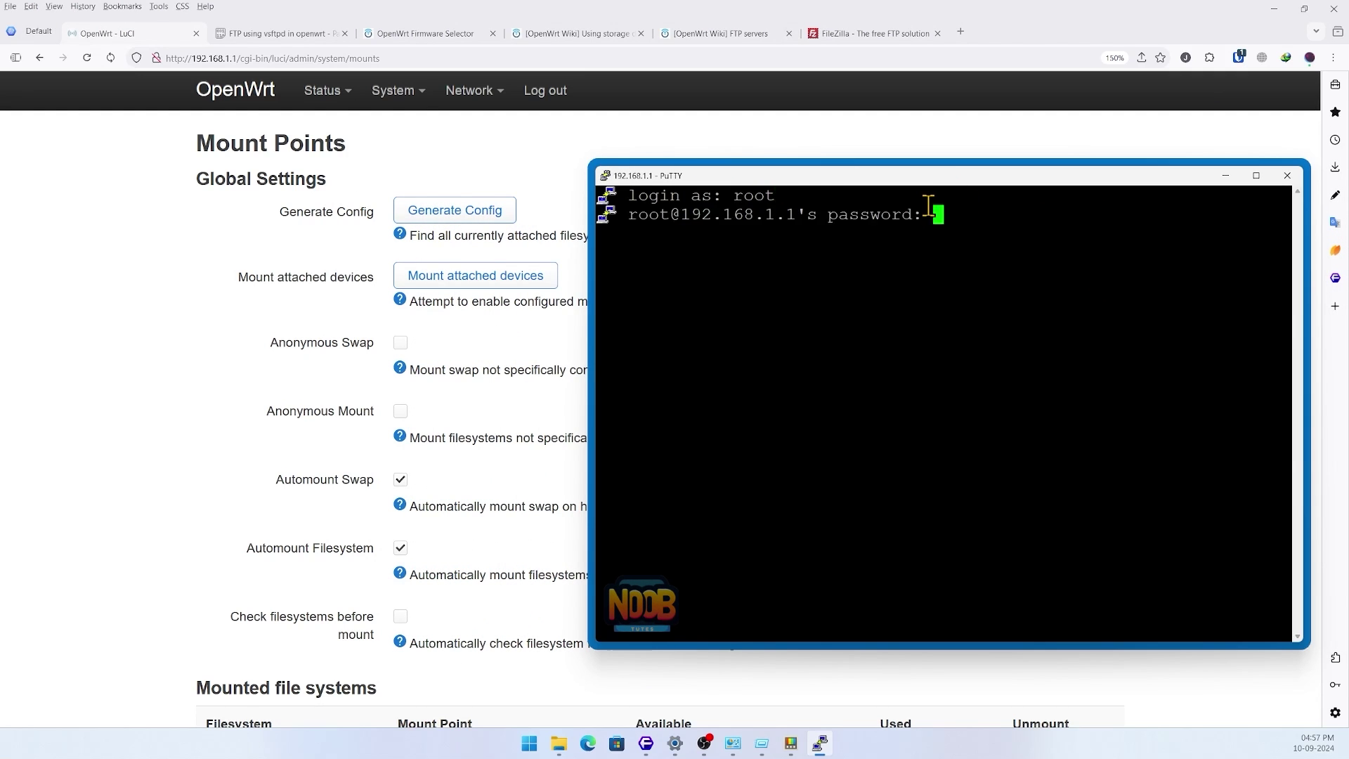
{"action": "key", "text": "Return"}
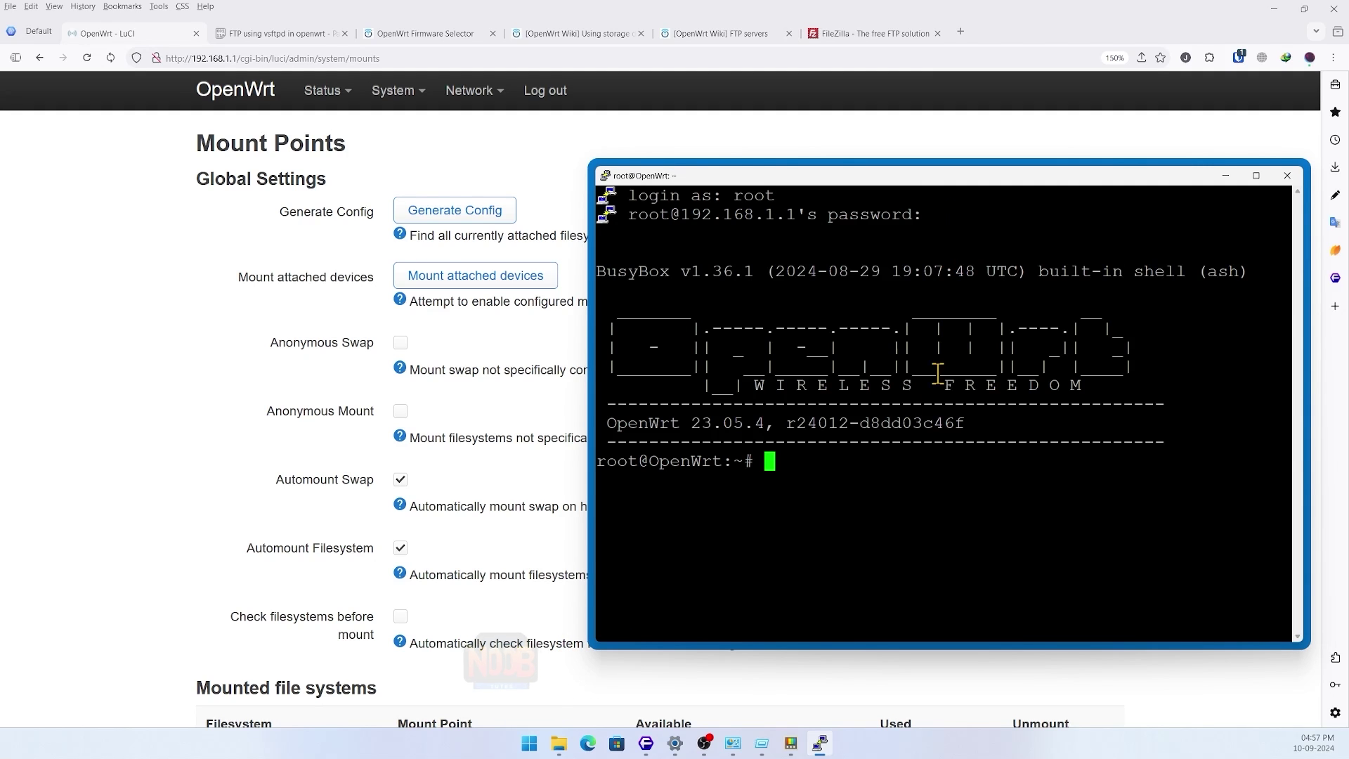
{"action": "left_click_drag", "start_coordinate": [908, 183], "coordinate": [927, 165]}
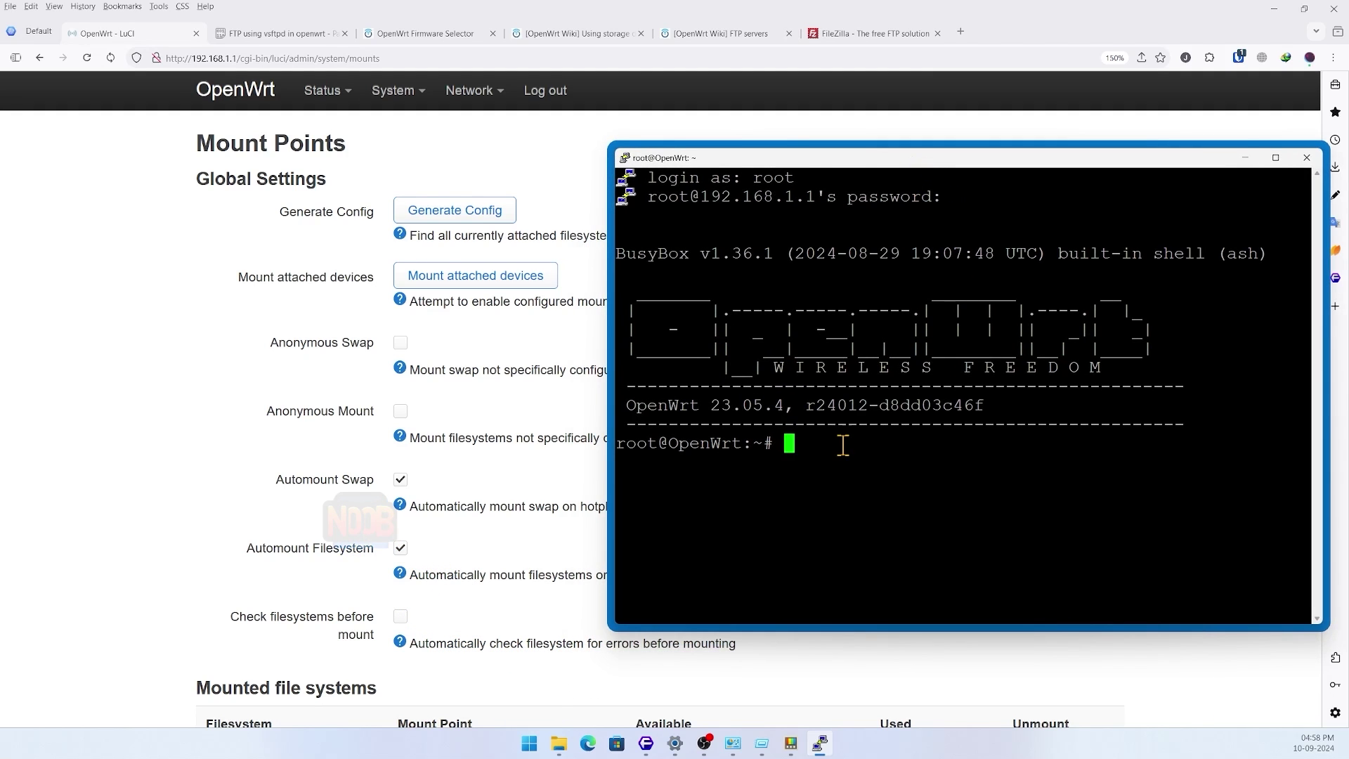
{"action": "left_click", "coordinate": [284, 34]}
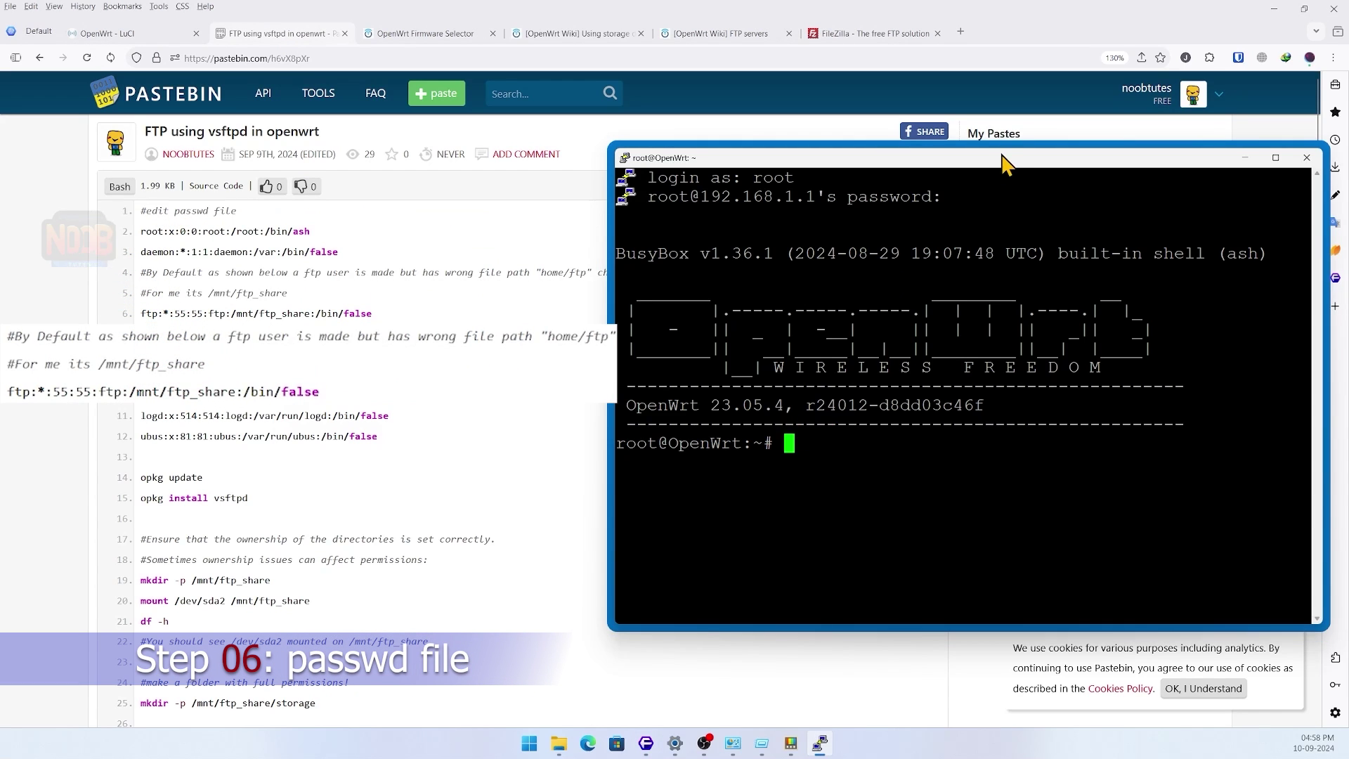
- List /etc/passwd, note the ftp home path in the guide, then clear the screen
{"action": "left_click_drag", "start_coordinate": [1003, 159], "coordinate": [924, 156]}
{"action": "type", "text": "cat /etc/passwd"}
{"action": "key", "text": "Return"}
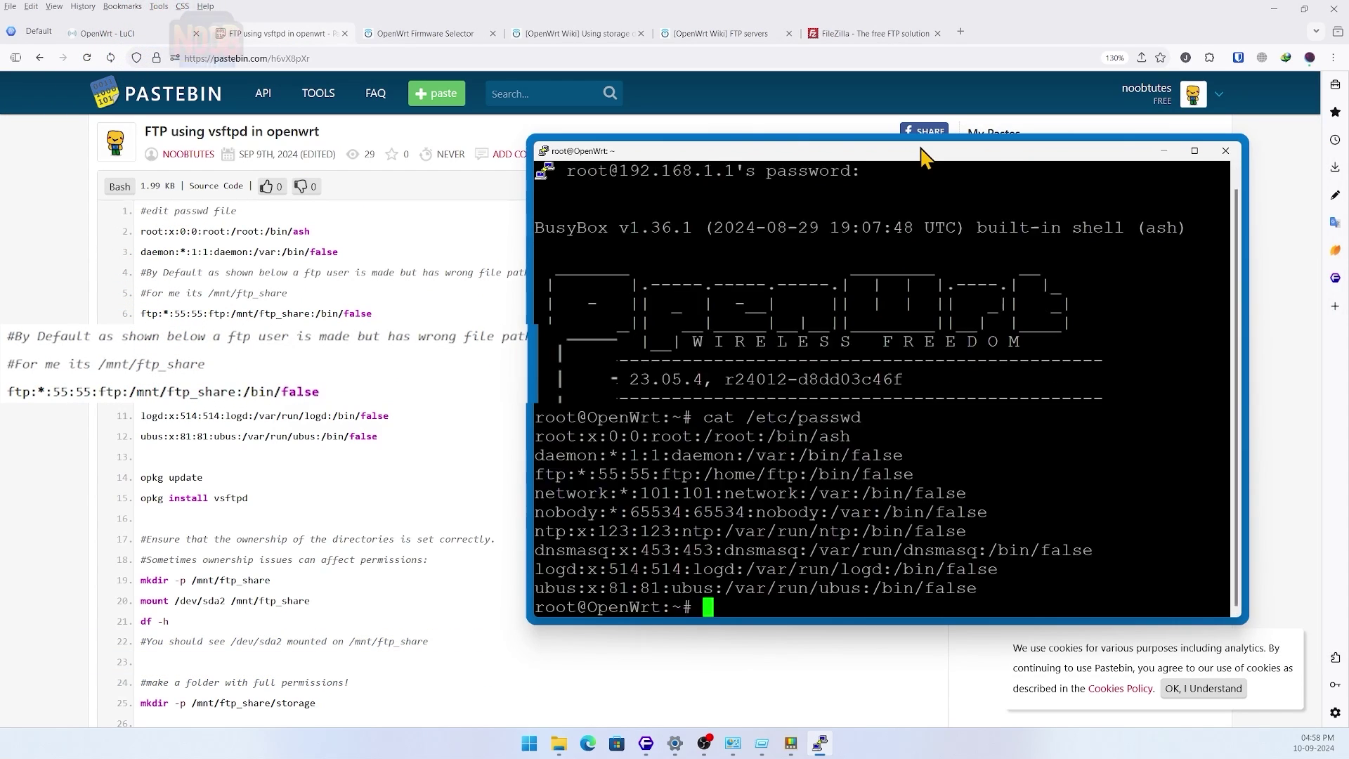
{"action": "left_click_drag", "start_coordinate": [925, 159], "coordinate": [937, 102]}
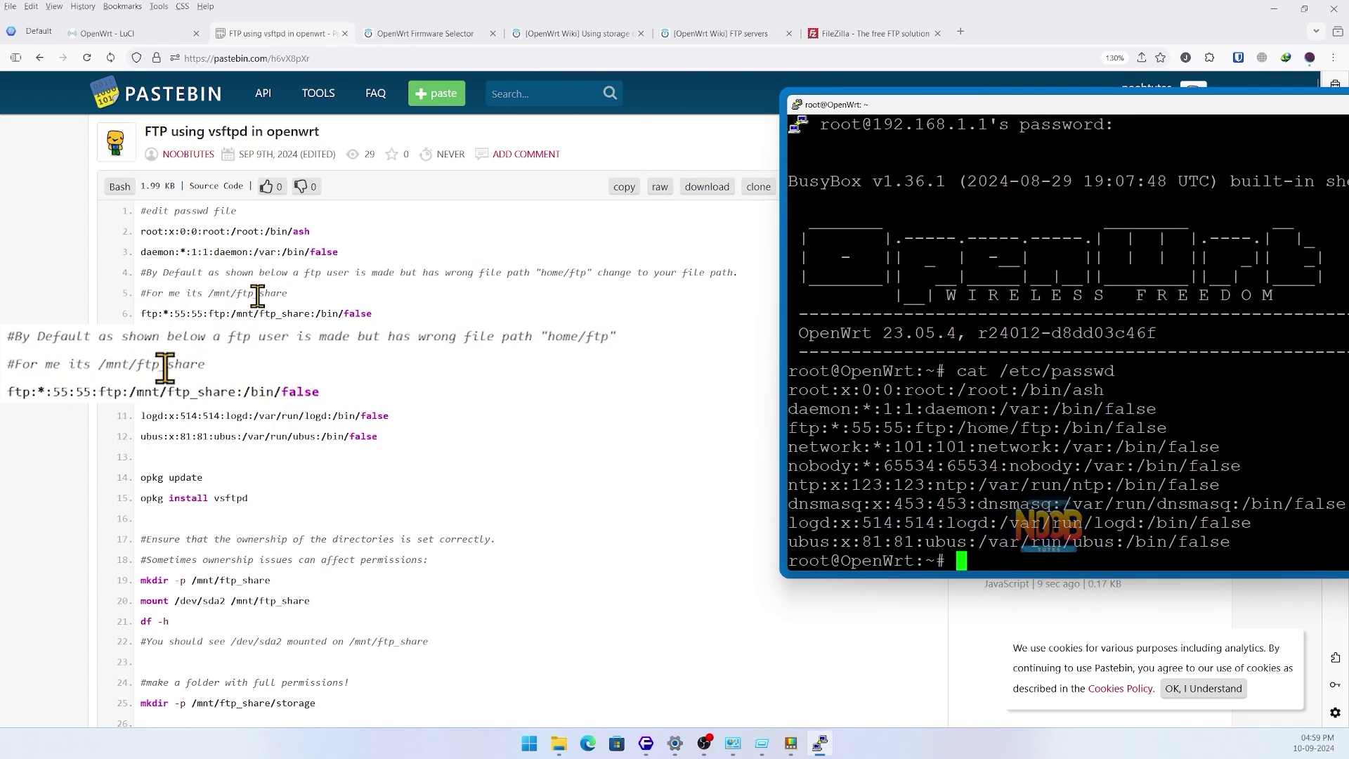
{"action": "left_click_drag", "start_coordinate": [209, 313], "coordinate": [276, 313]}
{"action": "left_click_drag", "start_coordinate": [913, 104], "coordinate": [652, 87]}
{"action": "type", "text": "clear"}
{"action": "key", "text": "Return"}
- Edit /etc/passwd in vi to change the ftp home from /home/ftp to /mnt/ftp_share, and save
{"action": "type", "text": "vi /etc/passwd"}
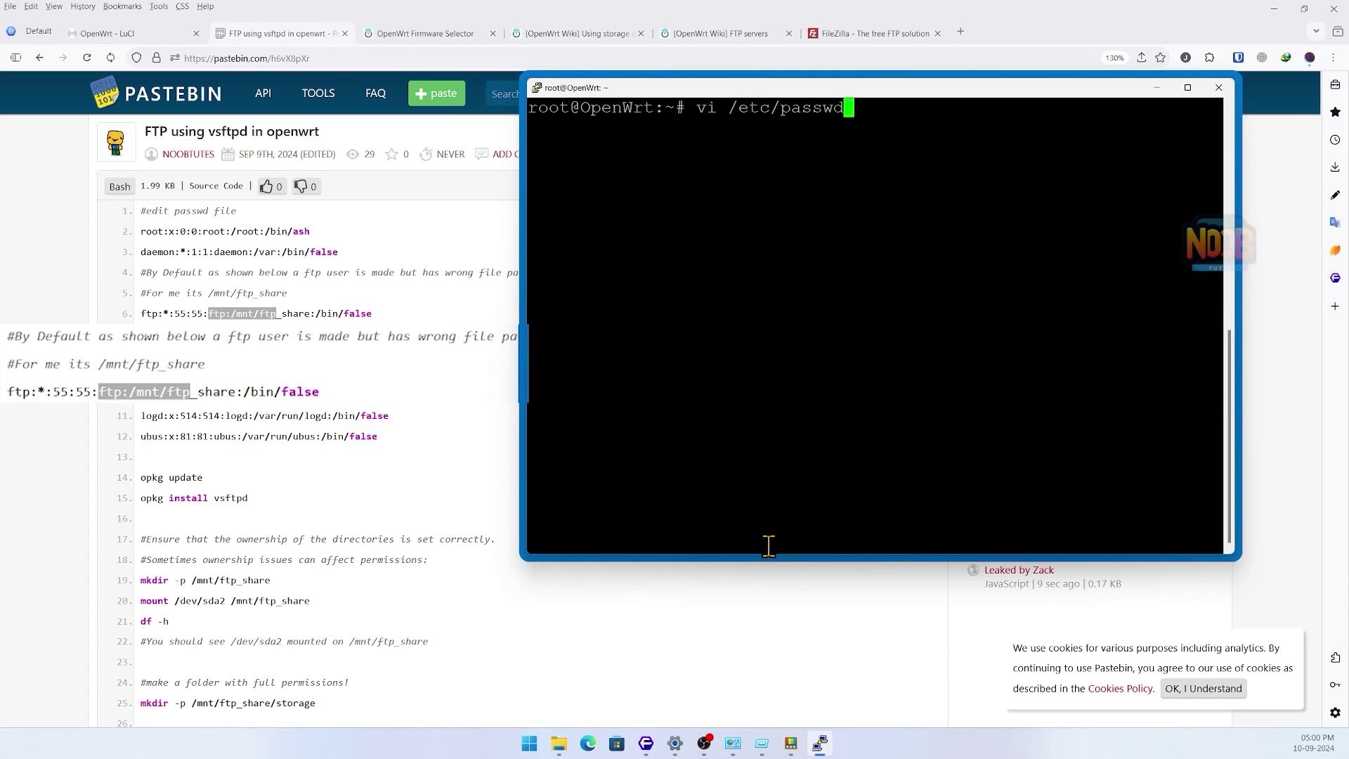
{"action": "key", "text": "Return"}
{"action": "key", "text": "Down"}
{"action": "key", "text": "Down"}
{"action": "key", "text": "Right"}
{"action": "key", "text": "Right"}
{"action": "key", "text": "Right"}
{"action": "key", "text": "i"}
{"action": "key", "text": "Right"}
{"action": "key", "text": "Right"}
{"action": "key", "text": "Right"}
{"action": "key", "text": "Right"}
{"action": "key", "text": "Right"}
{"action": "key", "text": "Right"}
{"action": "key", "text": "Right"}
{"action": "key", "text": "Right"}
{"action": "key", "text": "Right"}
{"action": "key", "text": "Right"}
{"action": "key", "text": "Right"}
{"action": "key", "text": "Right"}
{"action": "key", "text": "Right"}
{"action": "key", "text": "Right"}
{"action": "key", "text": "Right"}
{"action": "key", "text": "Right"}
{"action": "key", "text": "Right"}
{"action": "key", "text": "Right"}
{"action": "key", "text": "Right"}
{"action": "key", "text": "Right"}
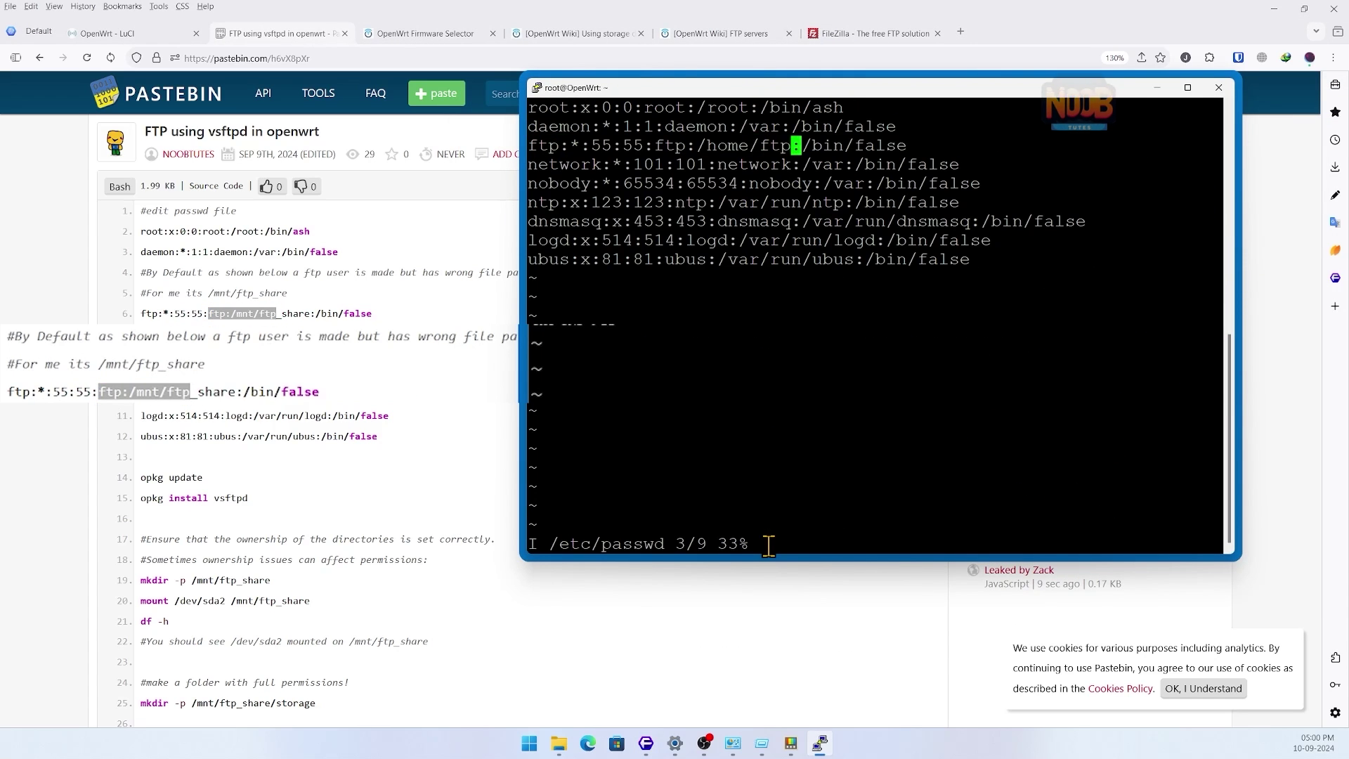
{"action": "type", "text": "_share"}
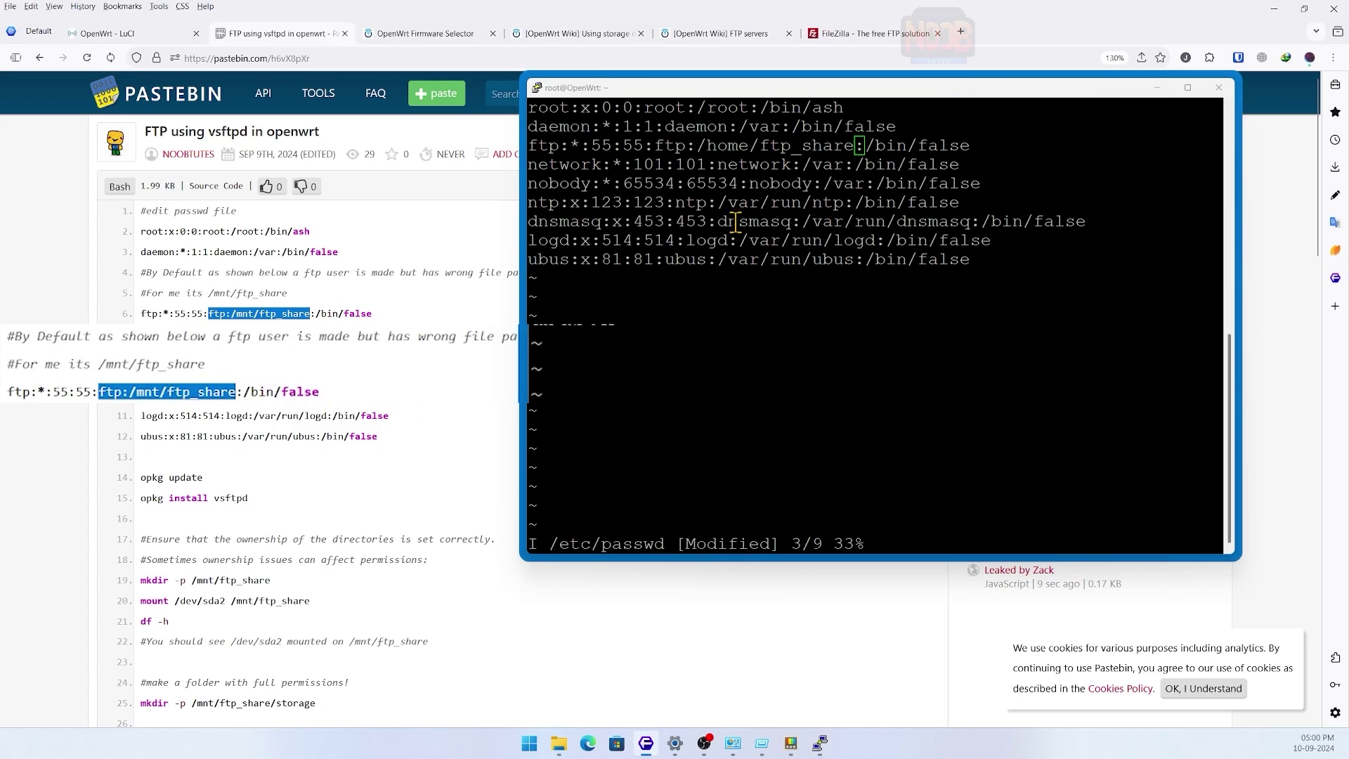
{"action": "key", "text": "Left"}
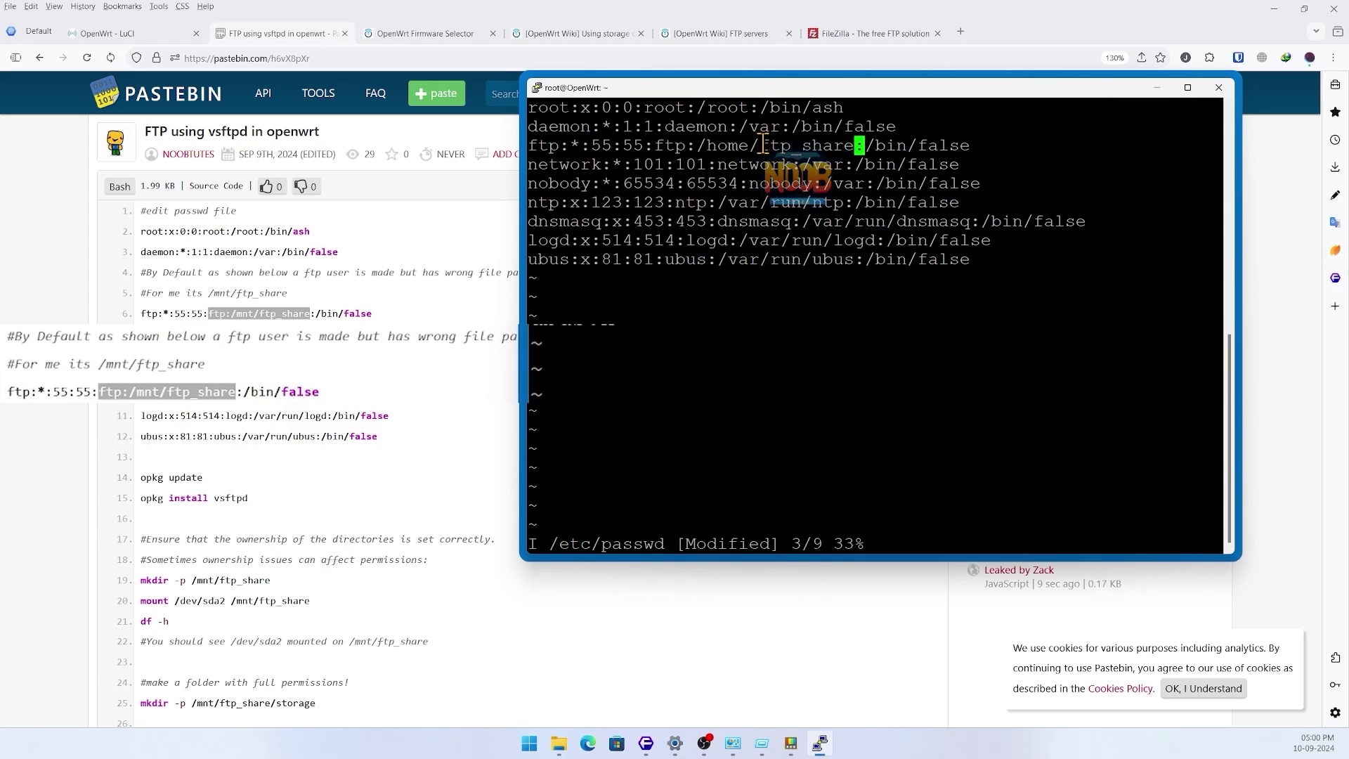
{"action": "key", "text": "Left"}
{"action": "key", "text": "Left"}
{"action": "key", "text": "Left"}
{"action": "key", "text": "Left"}
{"action": "key", "text": "Left"}
{"action": "key", "text": "Left"}
{"action": "key", "text": "Left"}
{"action": "key", "text": "Left"}
{"action": "key", "text": "Left"}
{"action": "key", "text": "BackSpace"}
{"action": "key", "text": "BackSpace"}
{"action": "key", "text": "BackSpace"}
{"action": "key", "text": "BackSpace"}
{"action": "type", "text": "mnt"}
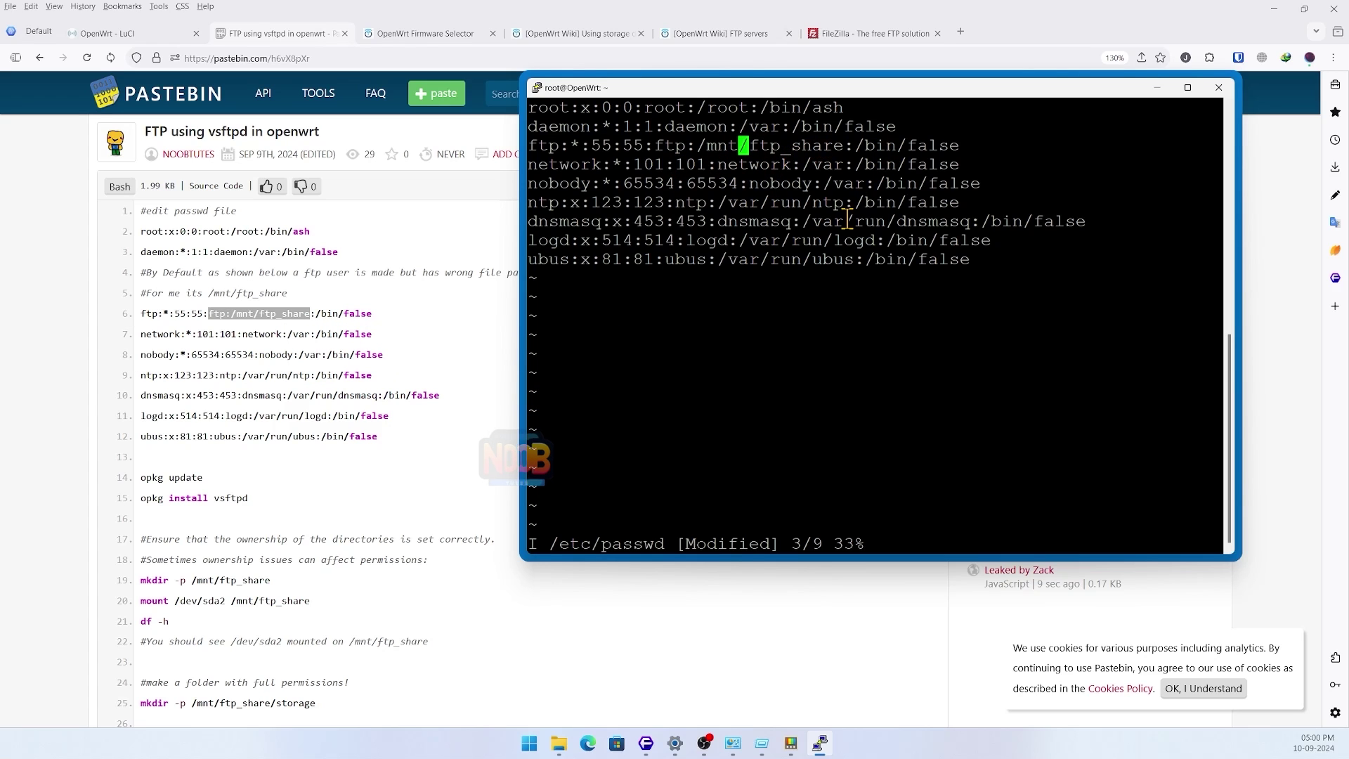
{"action": "key", "text": "Escape"}
{"action": "type", "text": ":wq"}
{"action": "key", "text": "Return"}
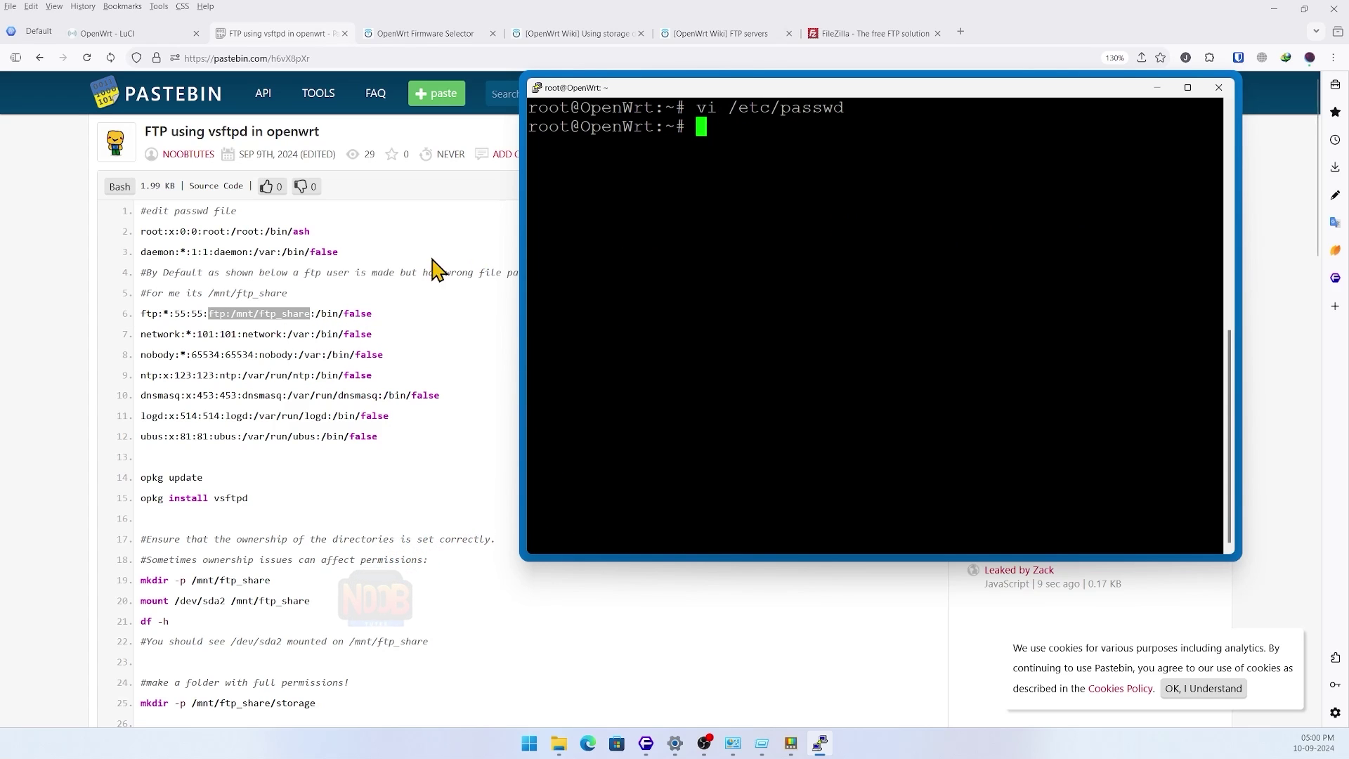
- Refresh the router's package lists with opkg update and start installing vsftpd
{"action": "scroll", "coordinate": [430, 281], "scroll_direction": "down", "scroll_amount": 3}
{"action": "type", "text": "opkg update"}
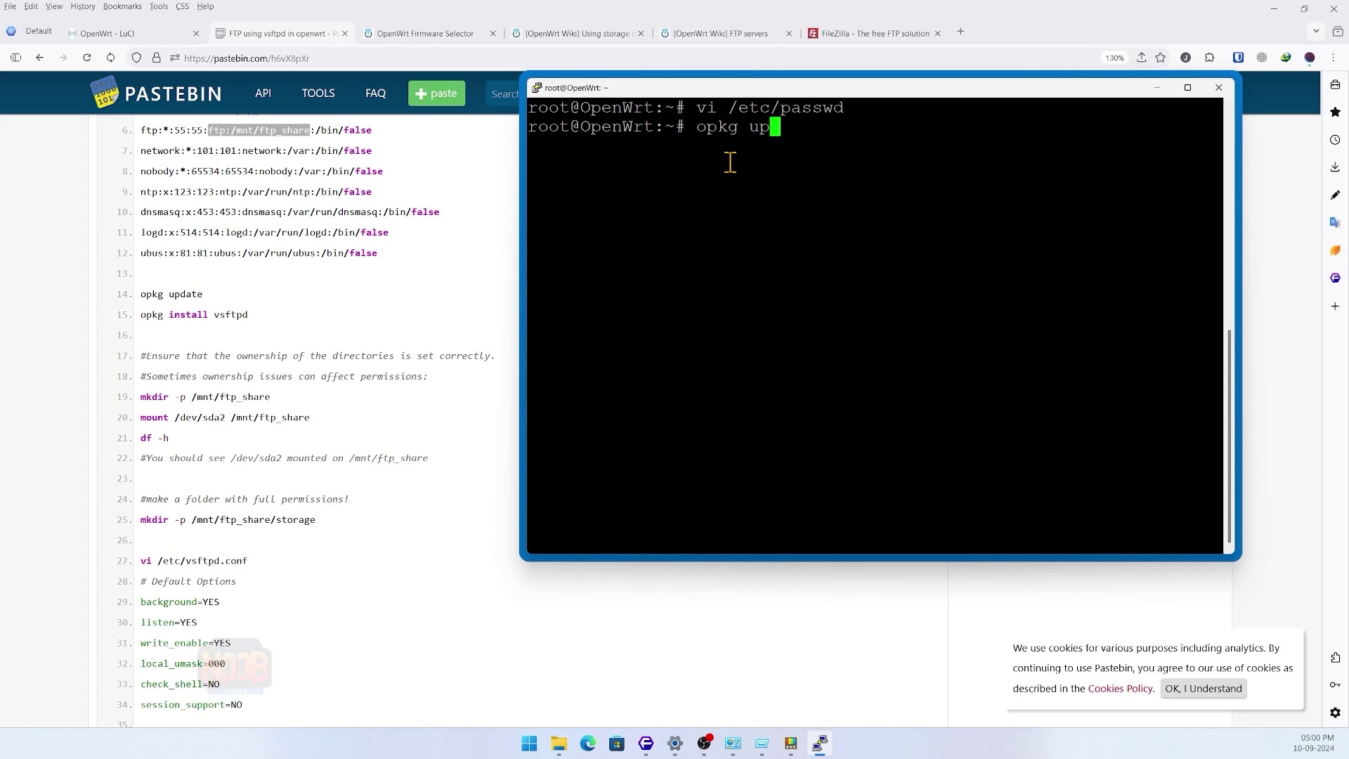
{"action": "key", "text": "Return"}
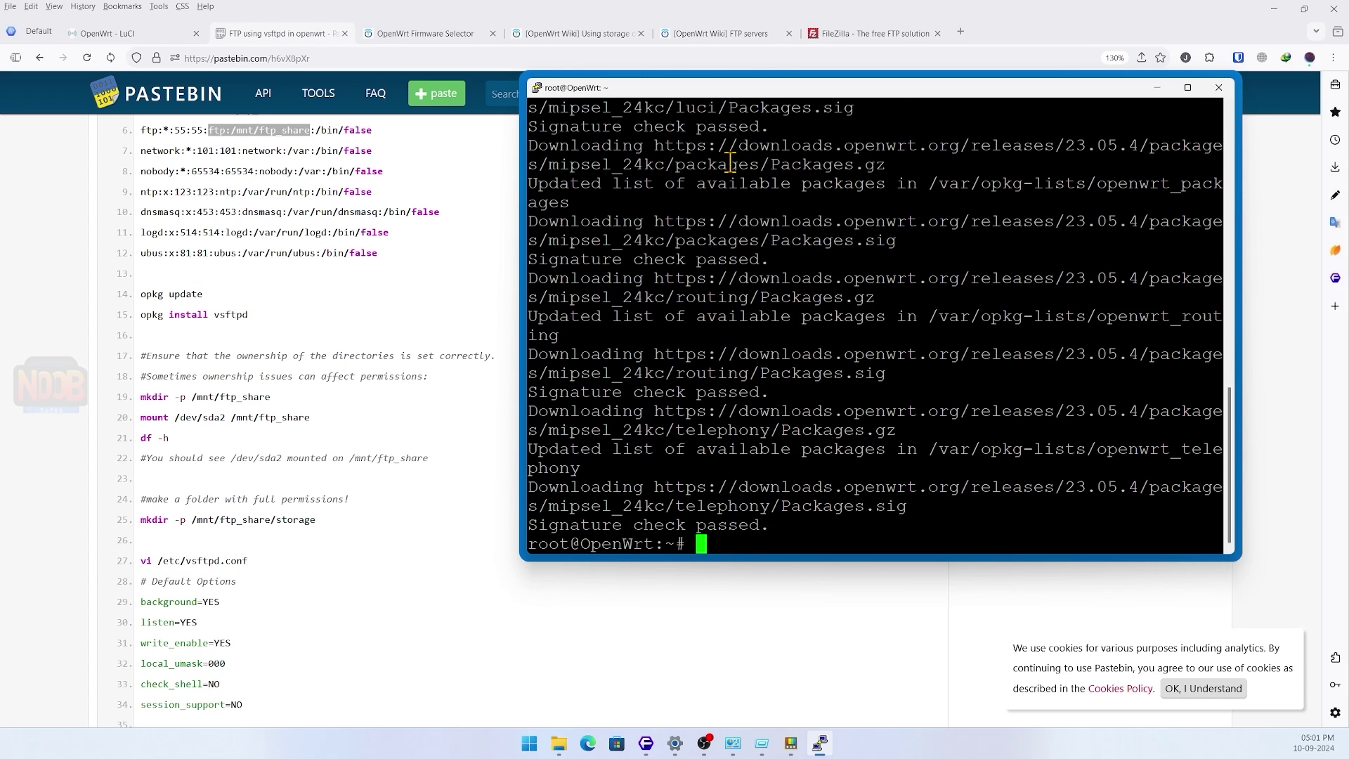
{"action": "type", "text": "op"}
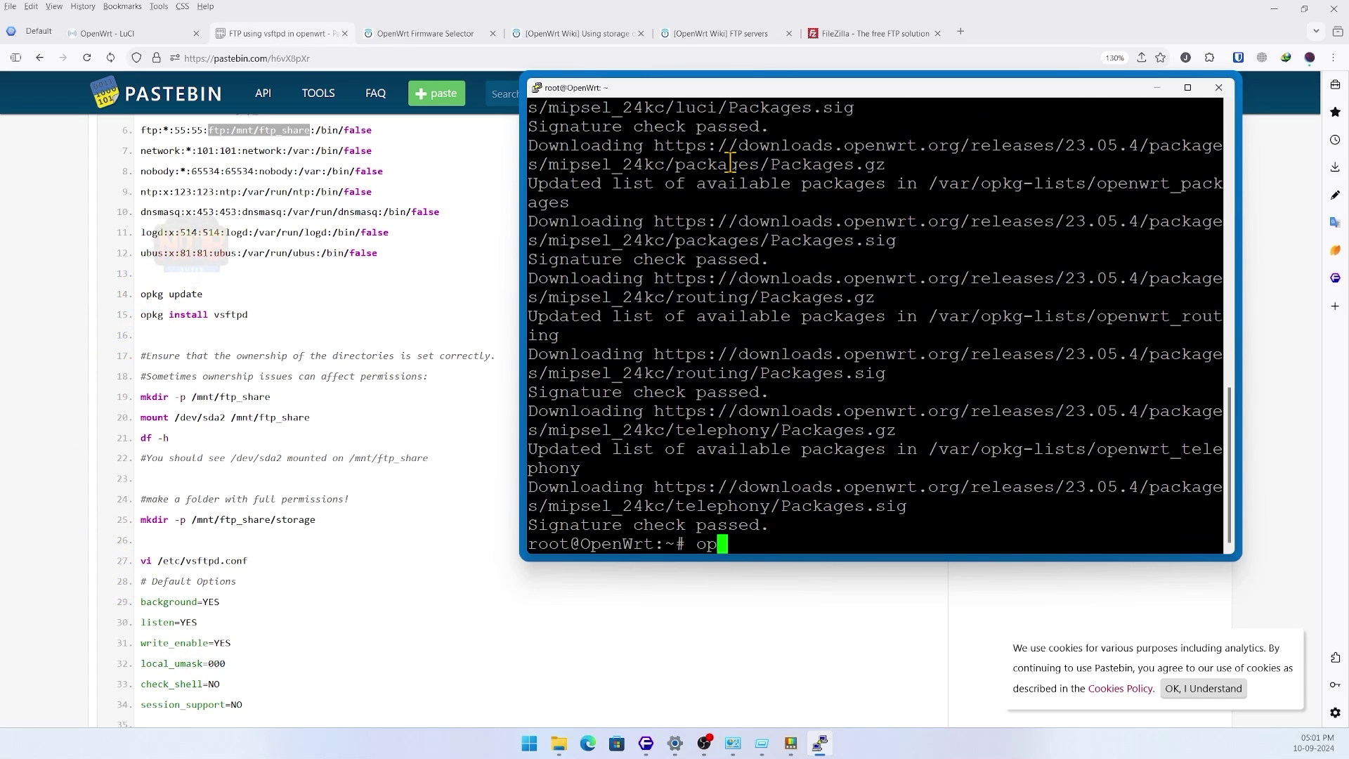
{"action": "type", "text": "kg"}
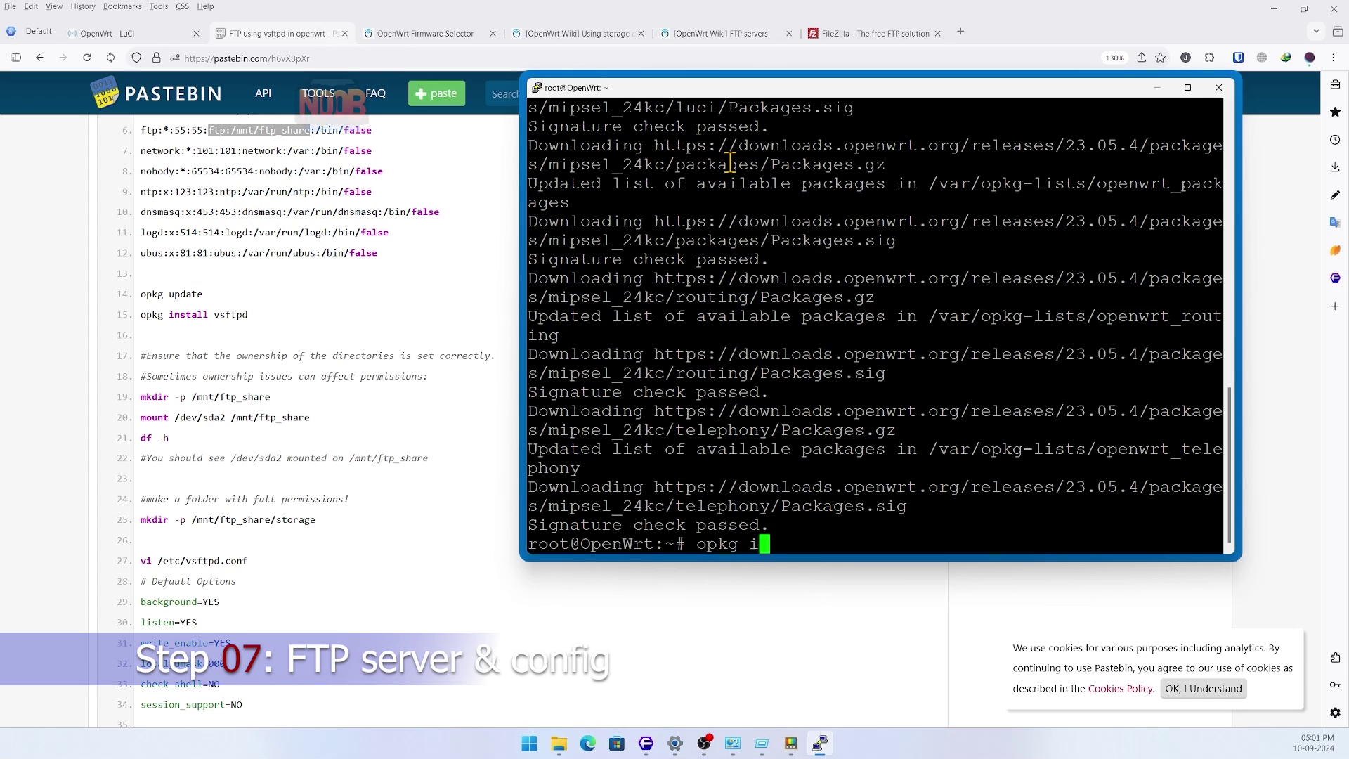
{"action": "type", "text": " ins"}
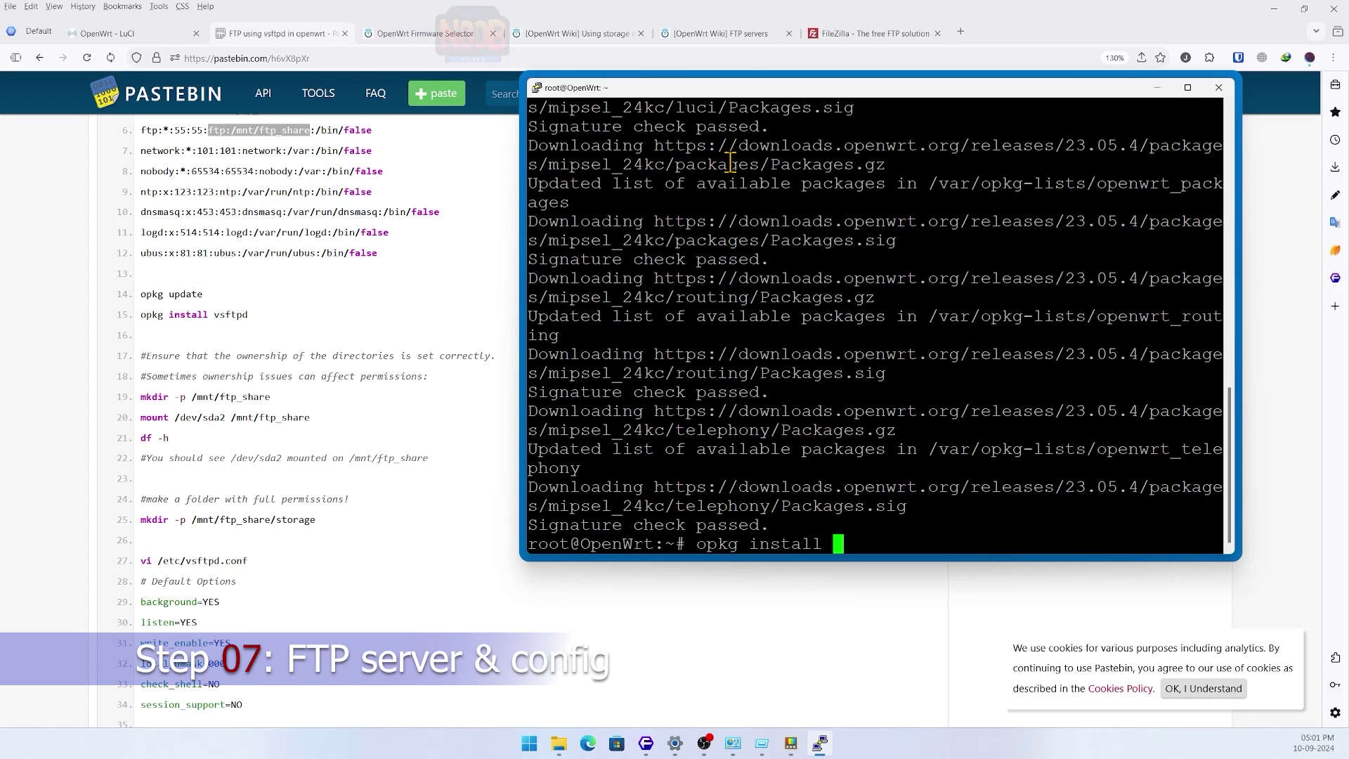
{"action": "type", "text": "tall vsftpd"}
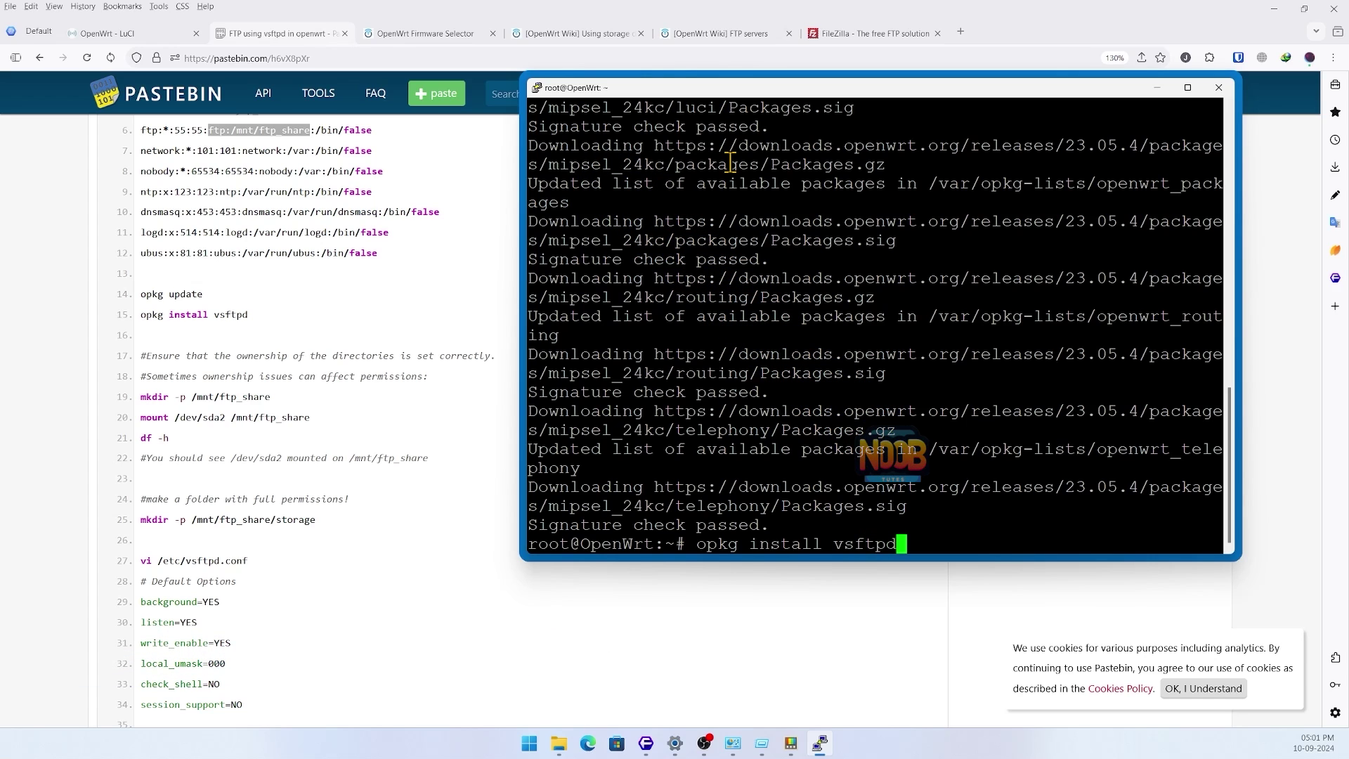
{"action": "key", "text": "Return"}
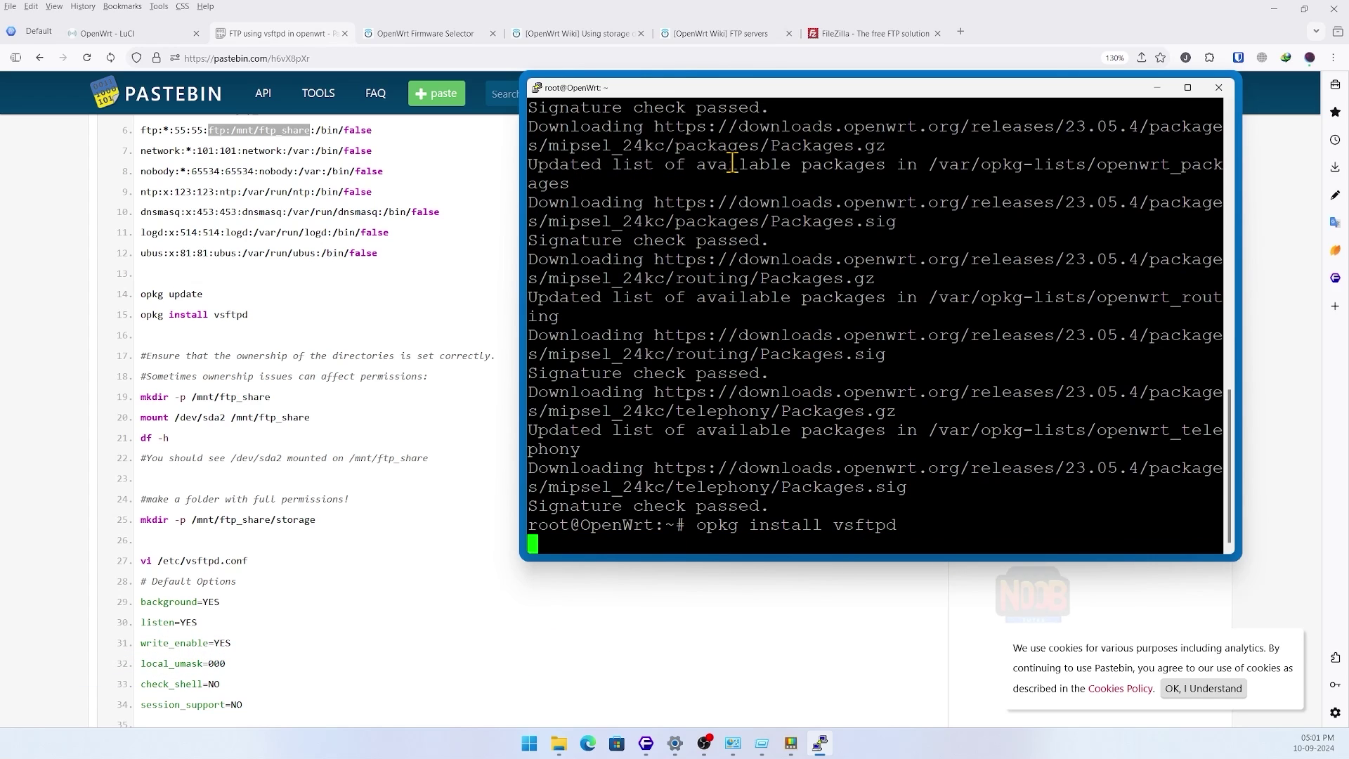
- Read the vsftpd quickguide on the OpenWrt Wiki FTP servers page, then return to PuTTY
{"action": "left_click", "coordinate": [699, 33]}
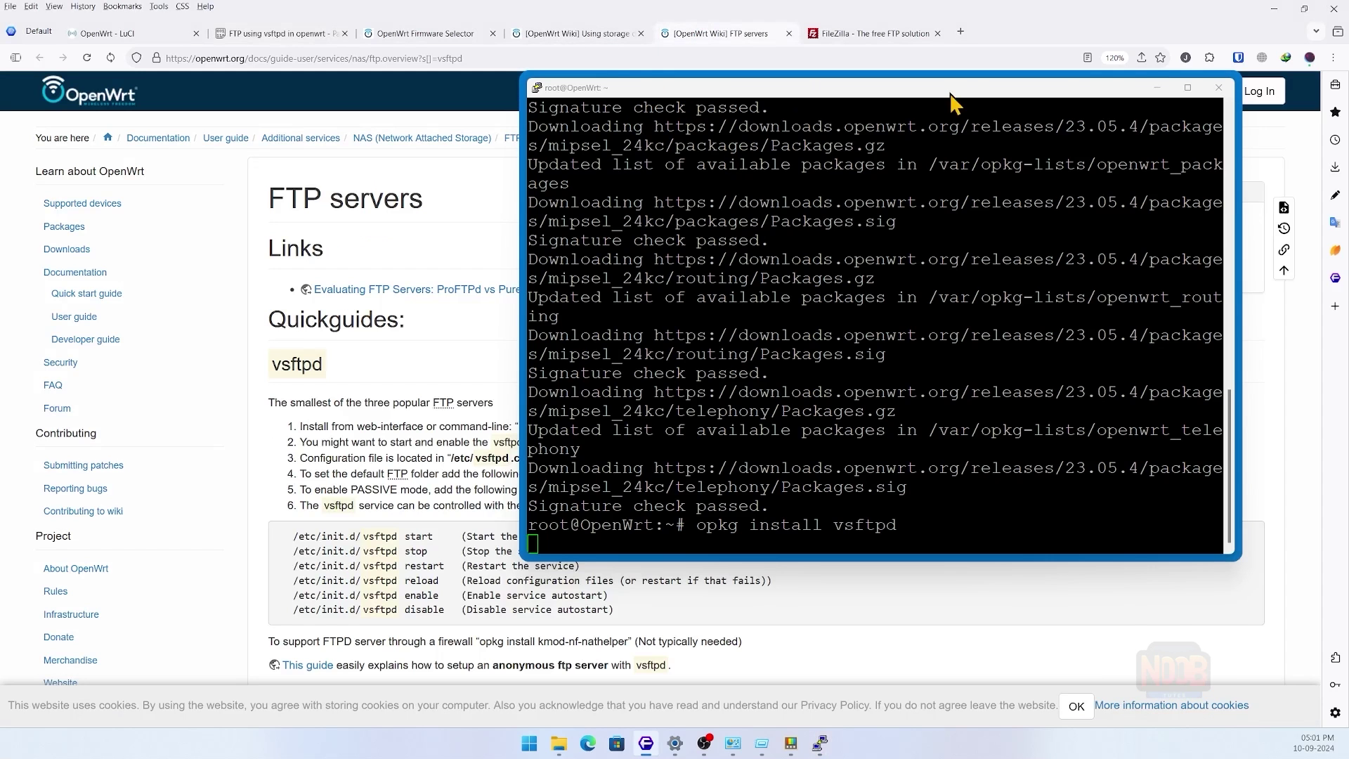
{"action": "left_click_drag", "start_coordinate": [1096, 95], "coordinate": [1120, 179]}
{"action": "left_click", "coordinate": [794, 390]}
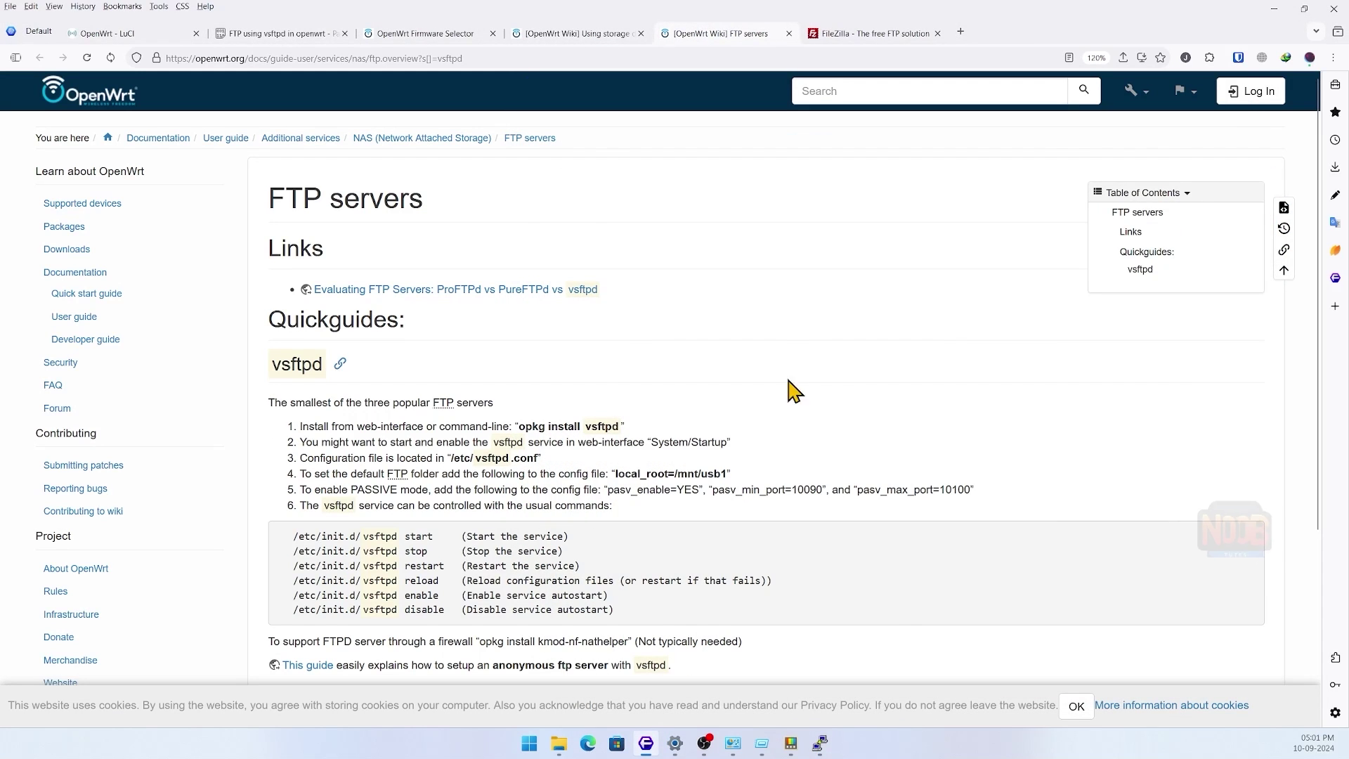
{"action": "left_click_drag", "start_coordinate": [274, 402], "coordinate": [500, 419]}
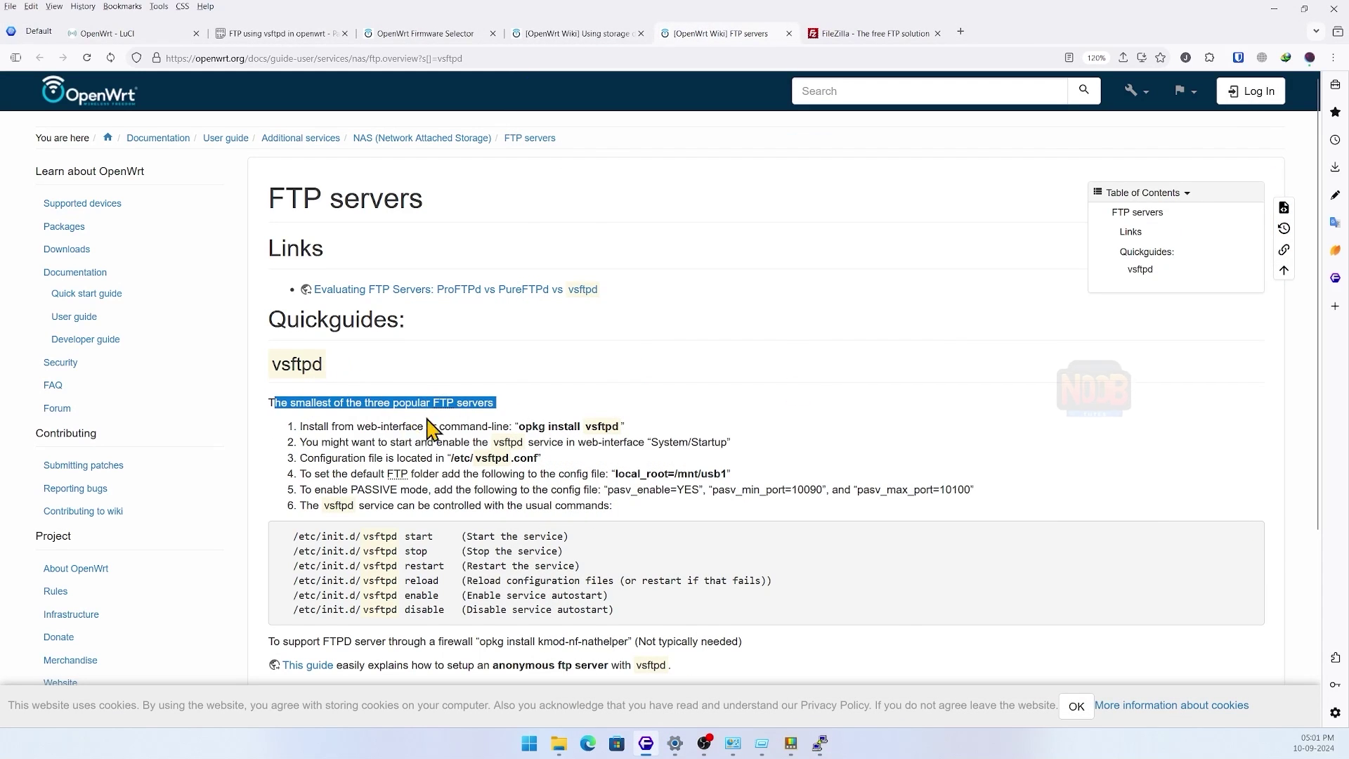
{"action": "left_click", "coordinate": [335, 449]}
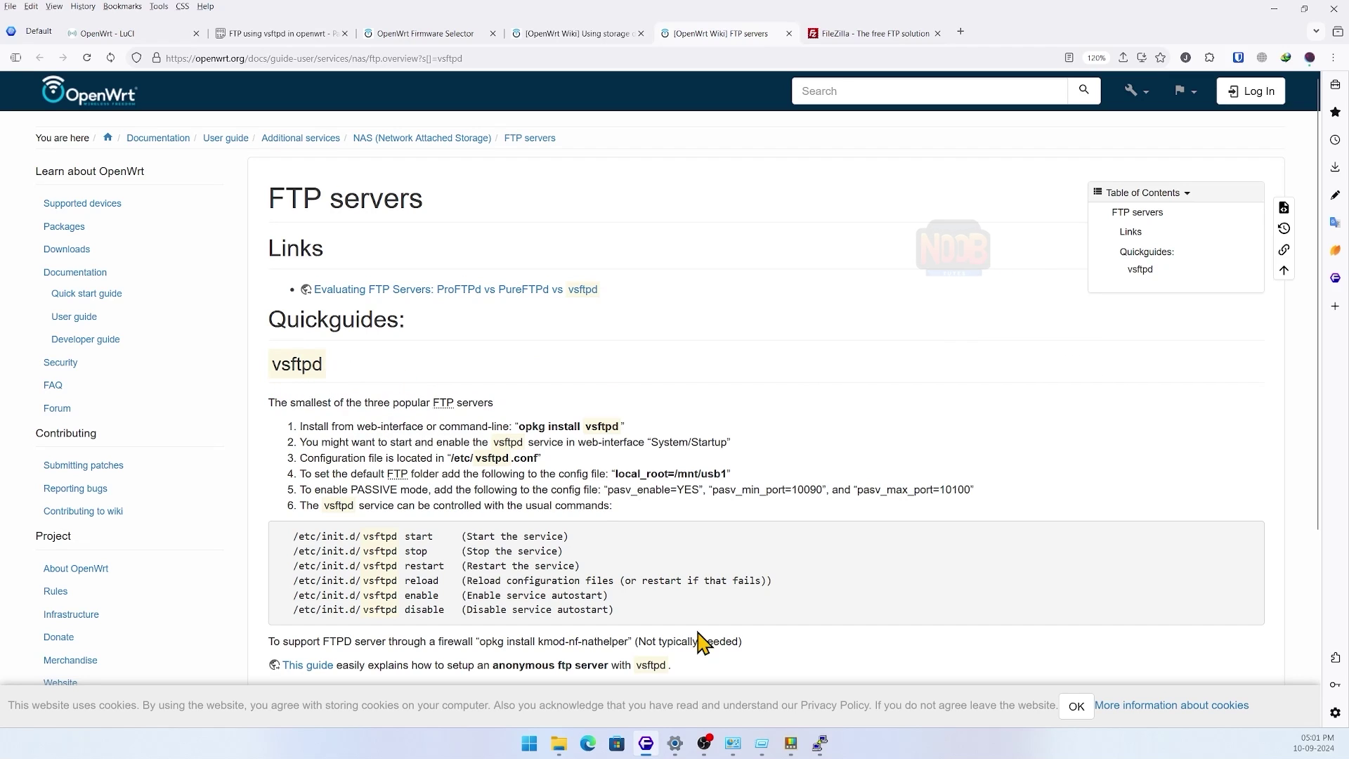
{"action": "left_click", "coordinate": [819, 743]}
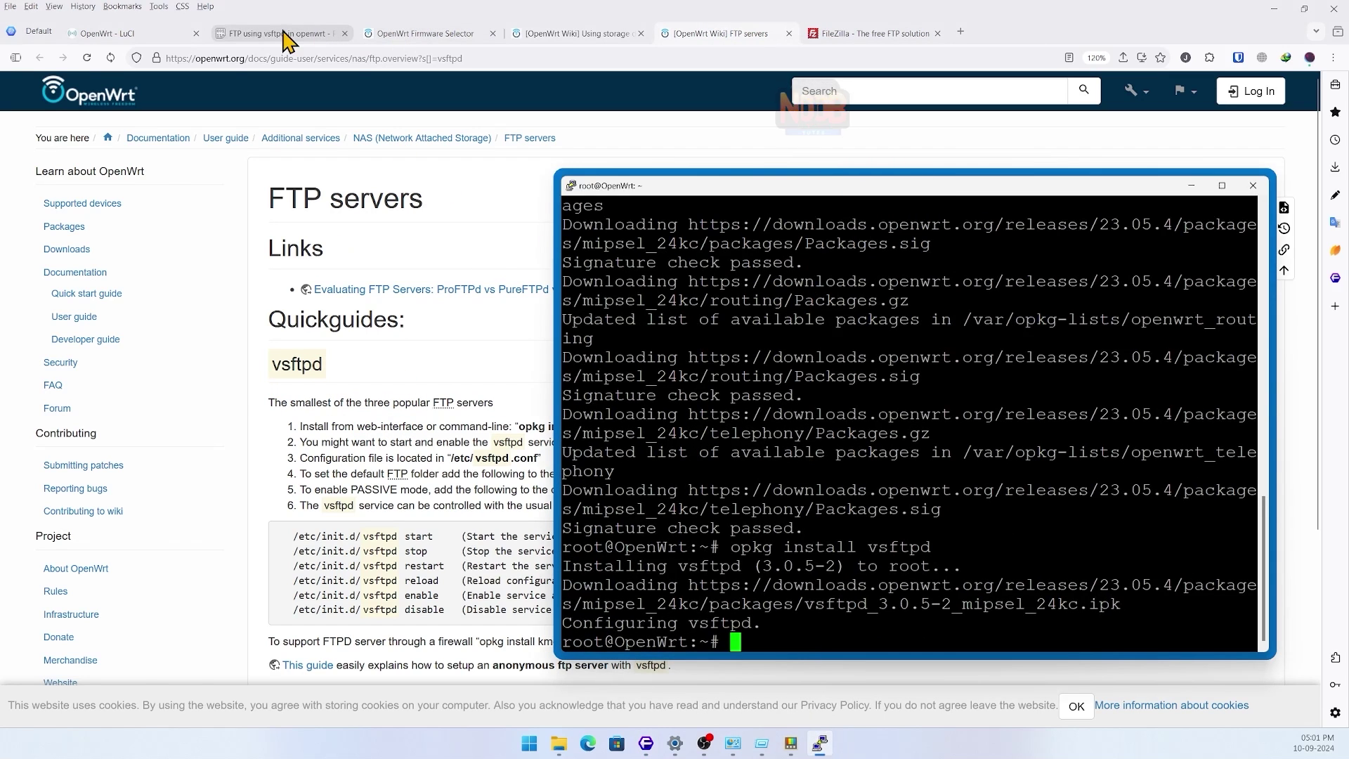
- Create /mnt/ftp_share, mount /dev/sda2 on it, and confirm the 5.2G mount with df -h
{"action": "left_click", "coordinate": [285, 35]}
{"action": "left_click_drag", "start_coordinate": [862, 191], "coordinate": [863, 147]}
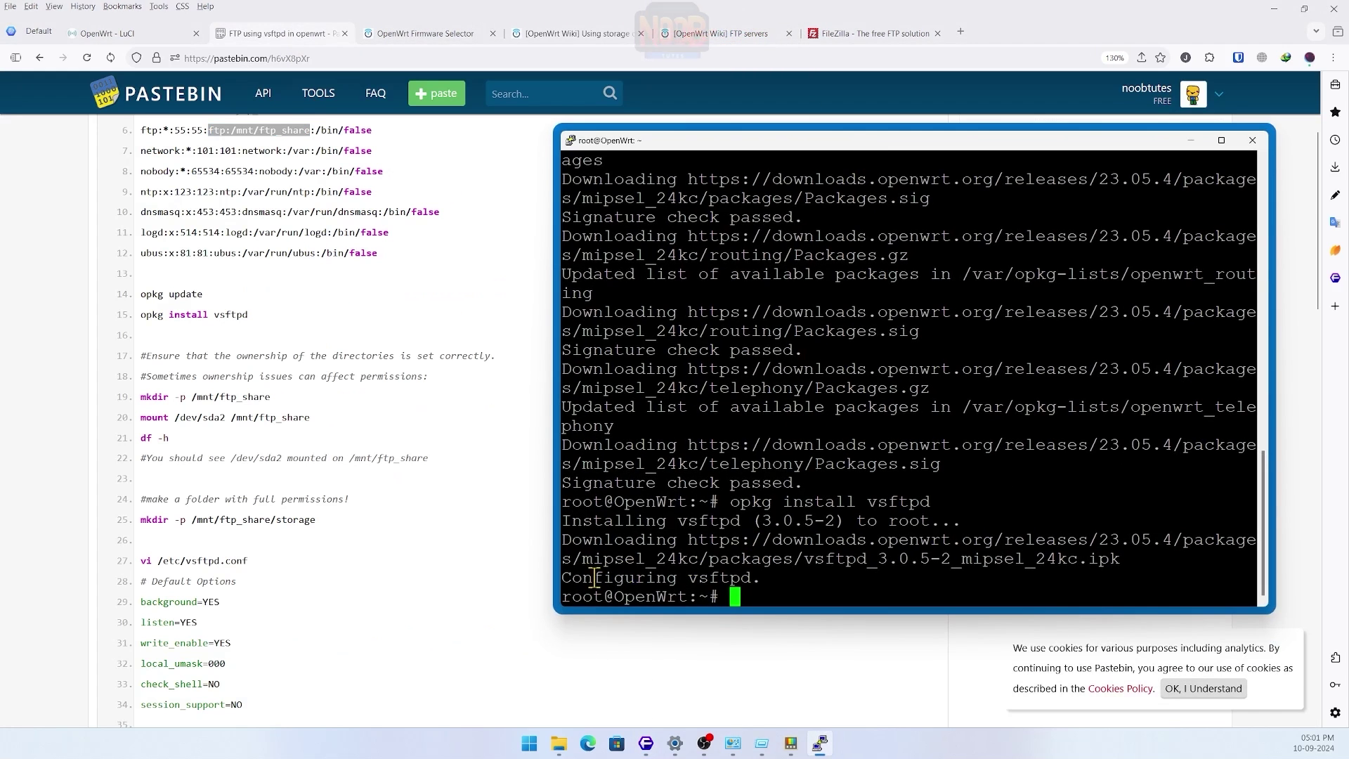
{"action": "scroll", "coordinate": [470, 344], "scroll_direction": "down", "scroll_amount": 2}
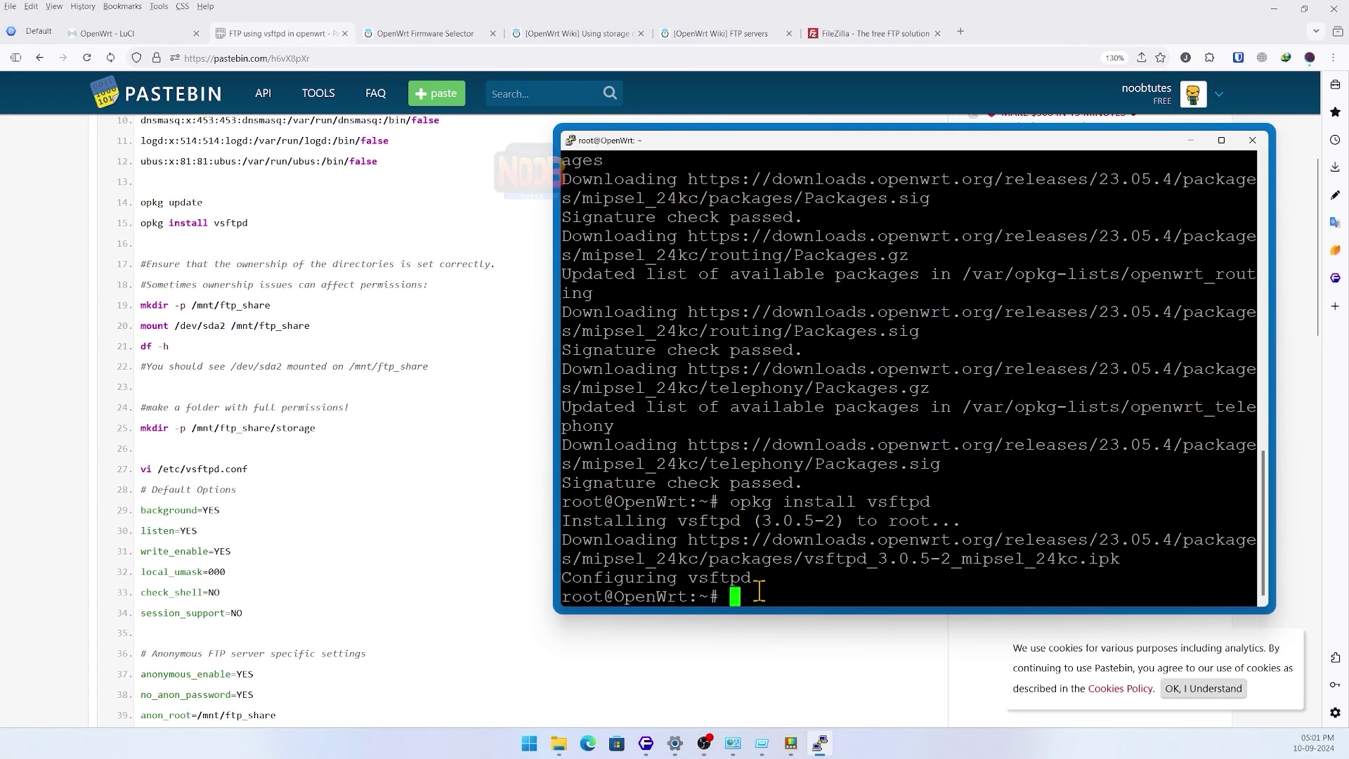
{"action": "type", "text": "clear"}
{"action": "key", "text": "Return"}
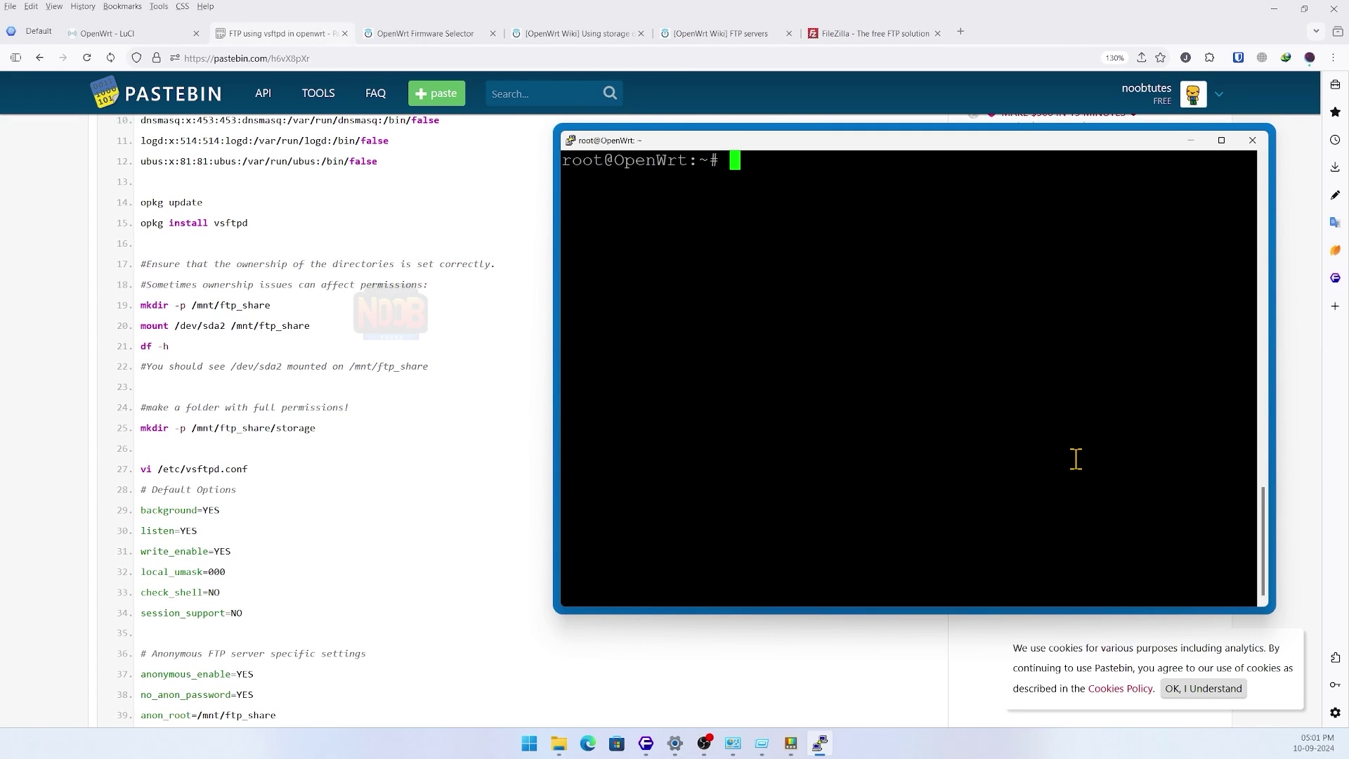
{"action": "type", "text": "mkdir -"}
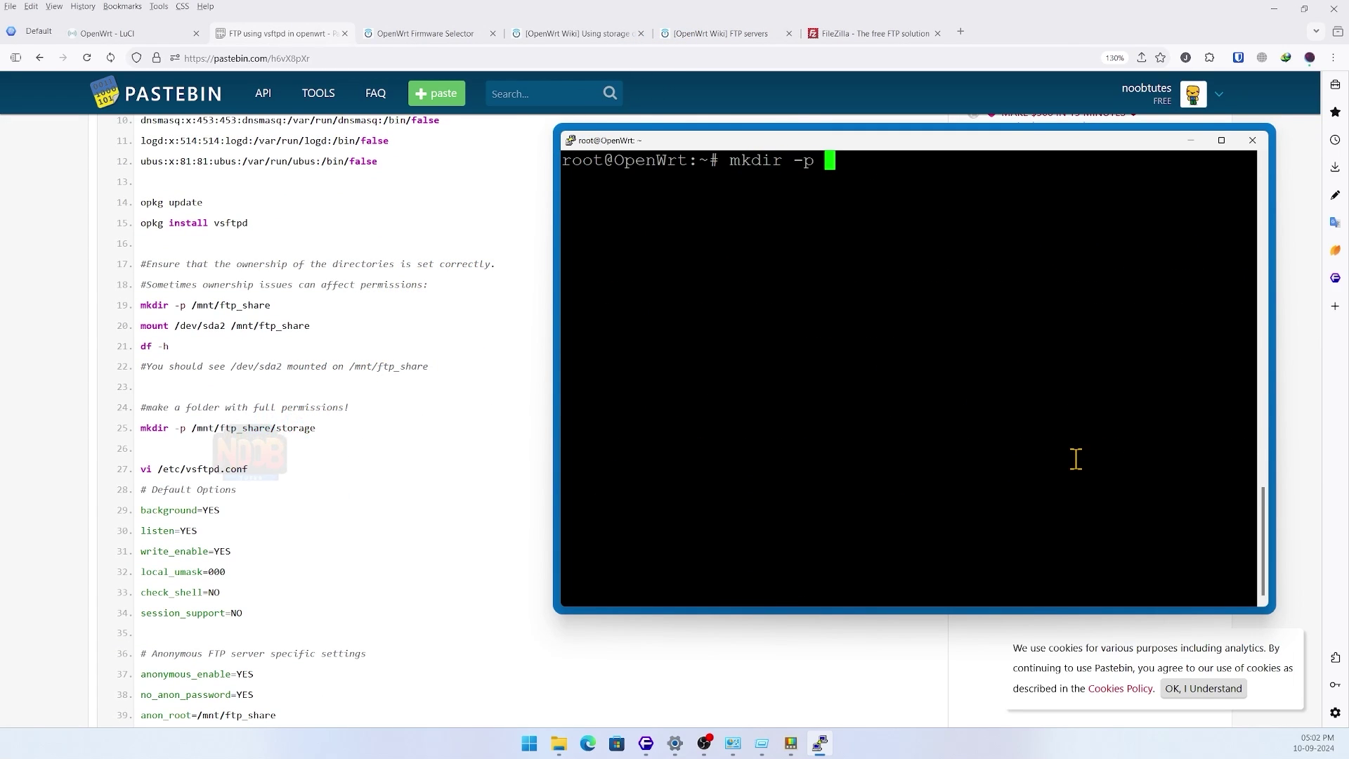
{"action": "type", "text": "p /mnt/ftp_share root@OpenWrt:~# mo"}
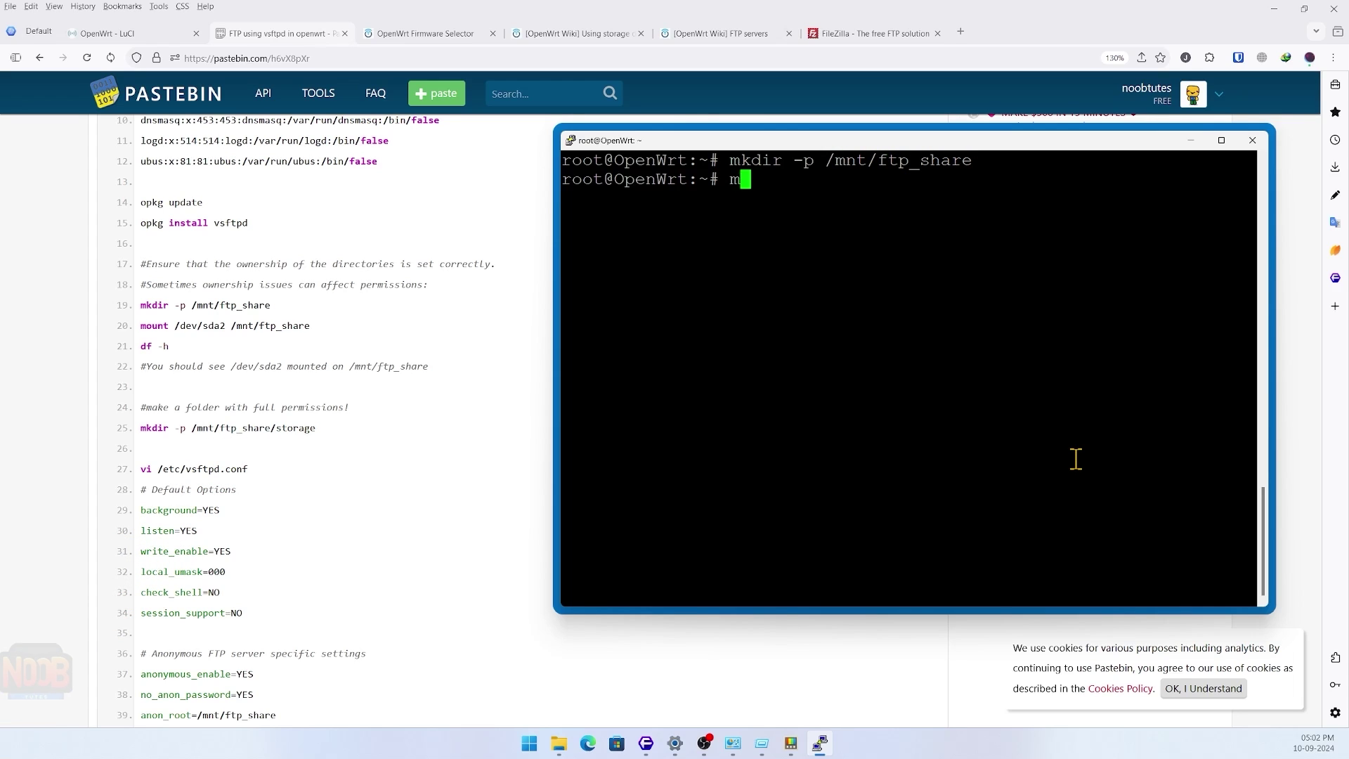
{"action": "type", "text": "unt /dev/sda"}
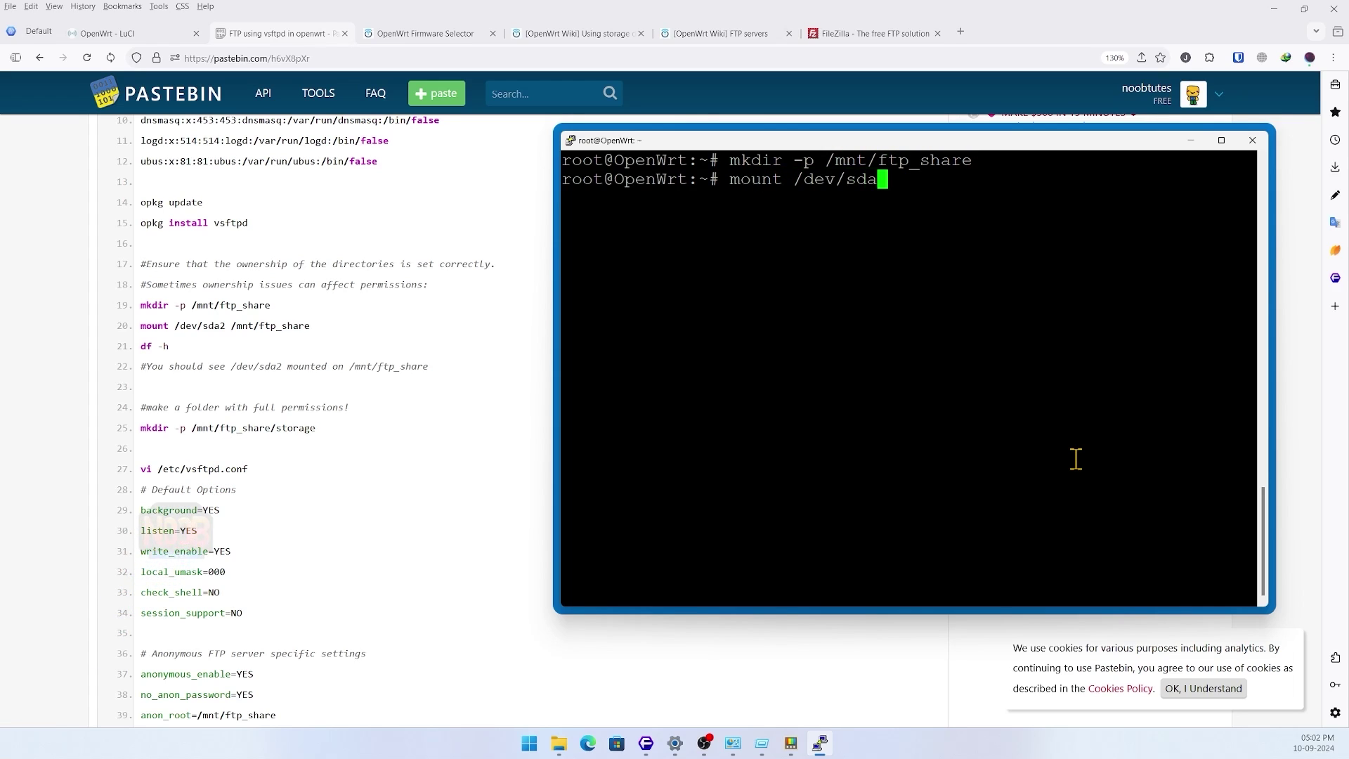
{"action": "type", "text": "2 /mnt"}
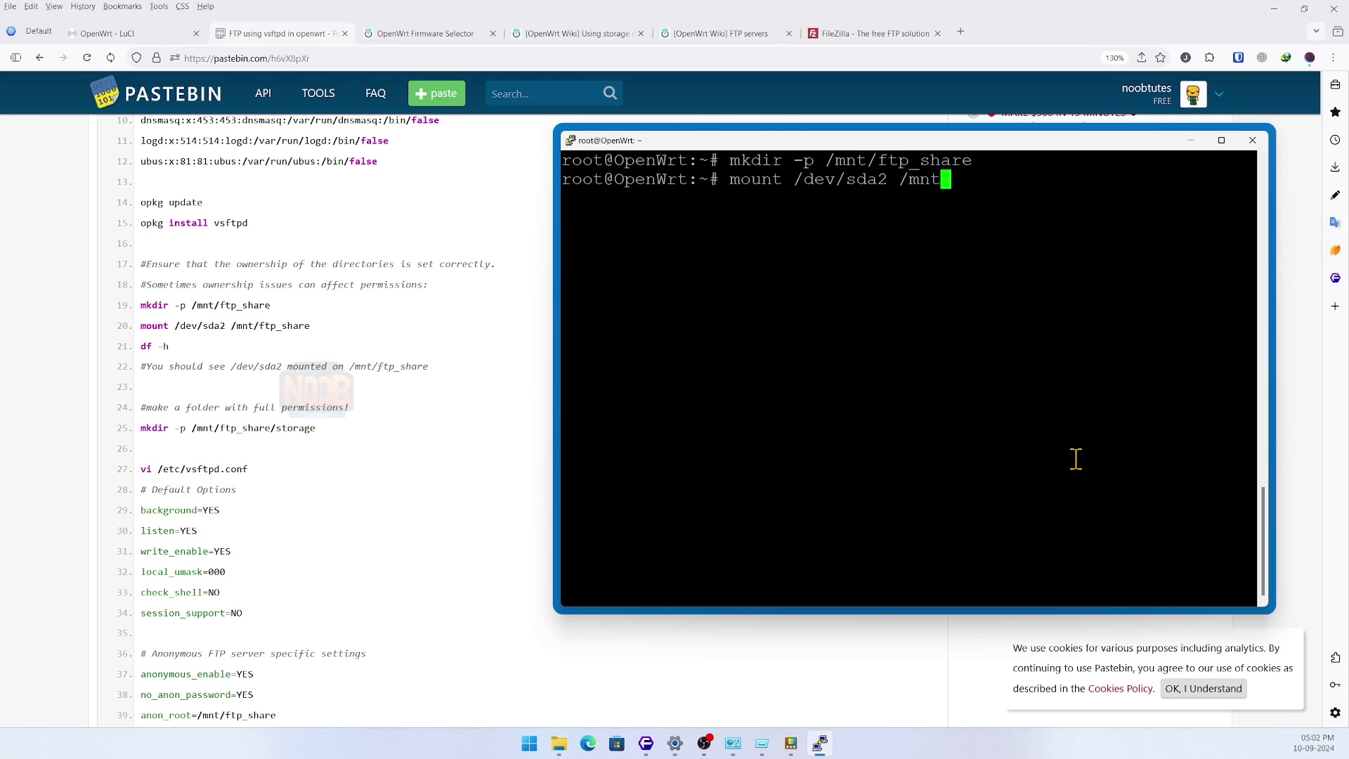
{"action": "type", "text": "/ftp_share"}
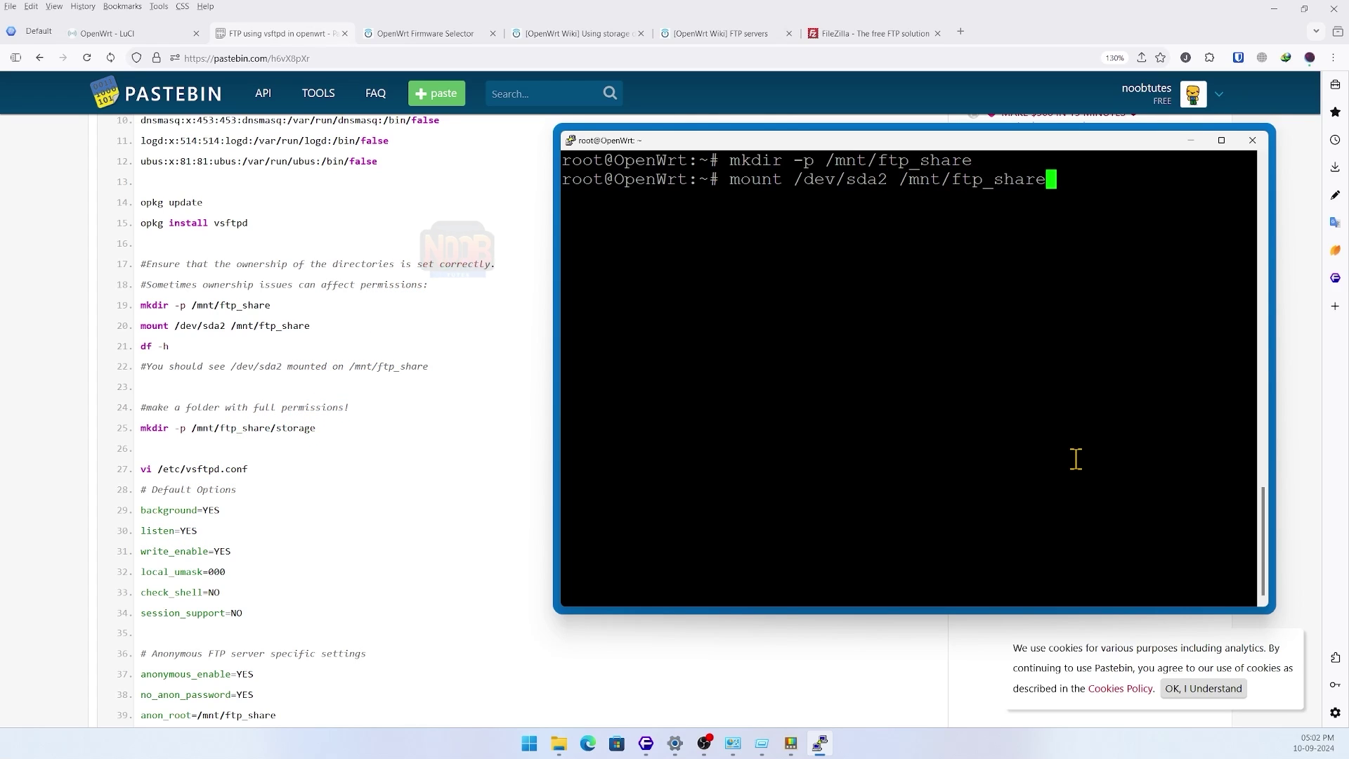
{"action": "key", "text": "Return"}
{"action": "key", "text": "Return"}
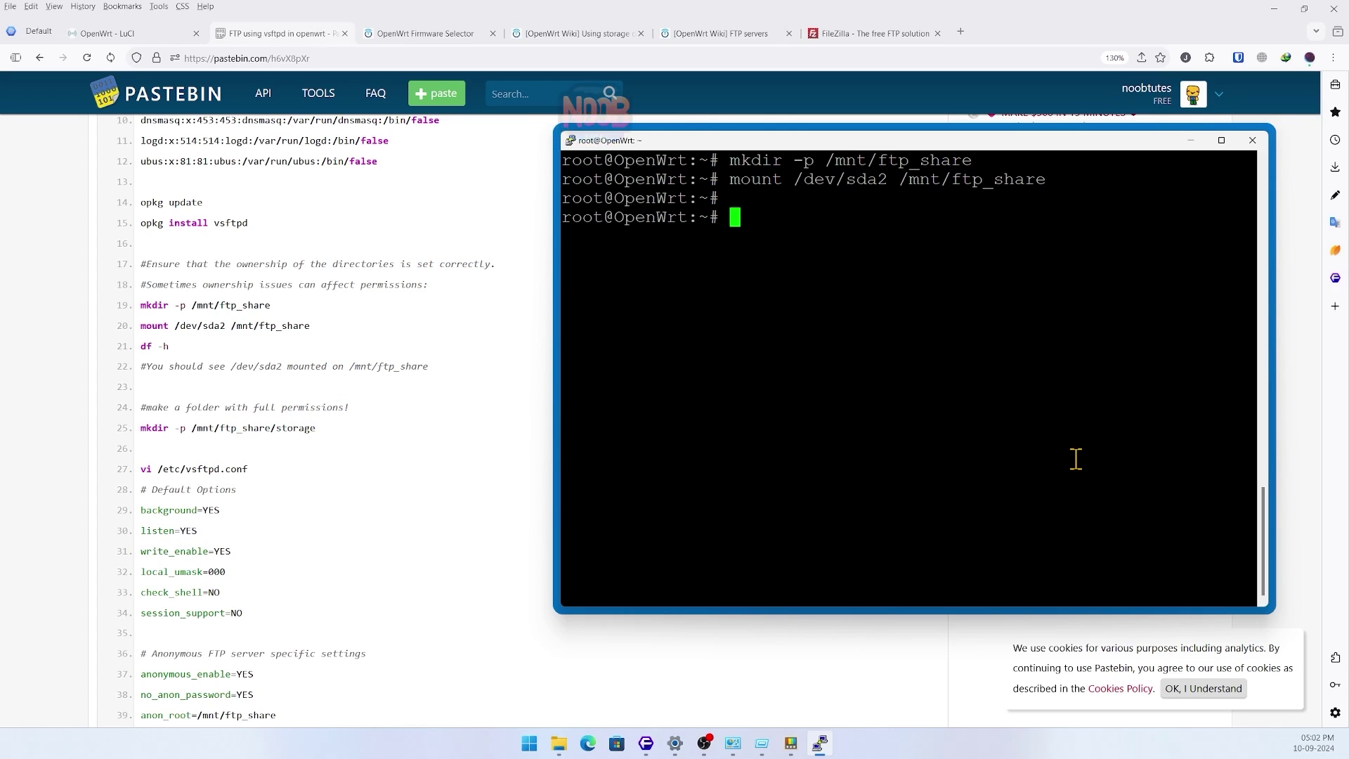
{"action": "type", "text": "df "}
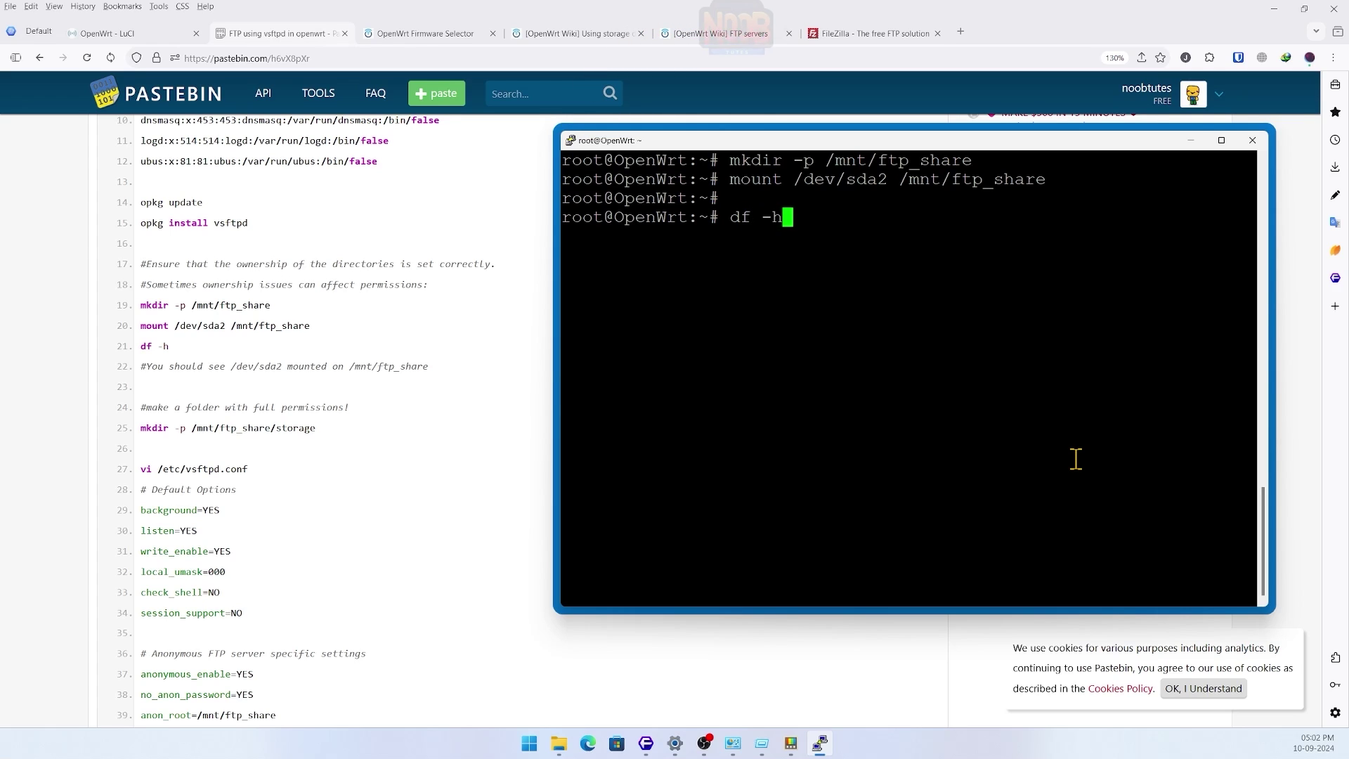
{"action": "type", "text": "-h"}
{"action": "key", "text": "Return"}
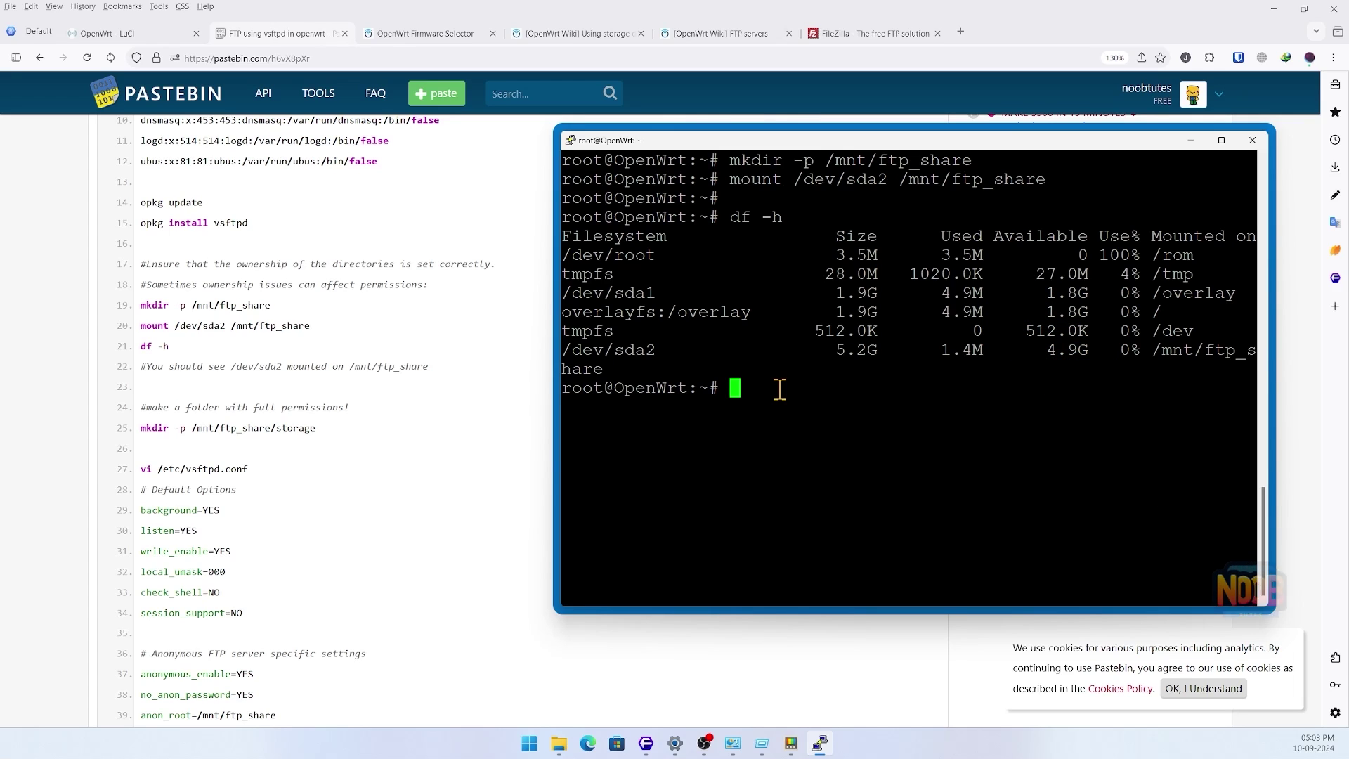
- Create the folder /mnt/ftp_share/storage
{"action": "type", "text": "clear"}
{"action": "key", "text": "BackSpace"}
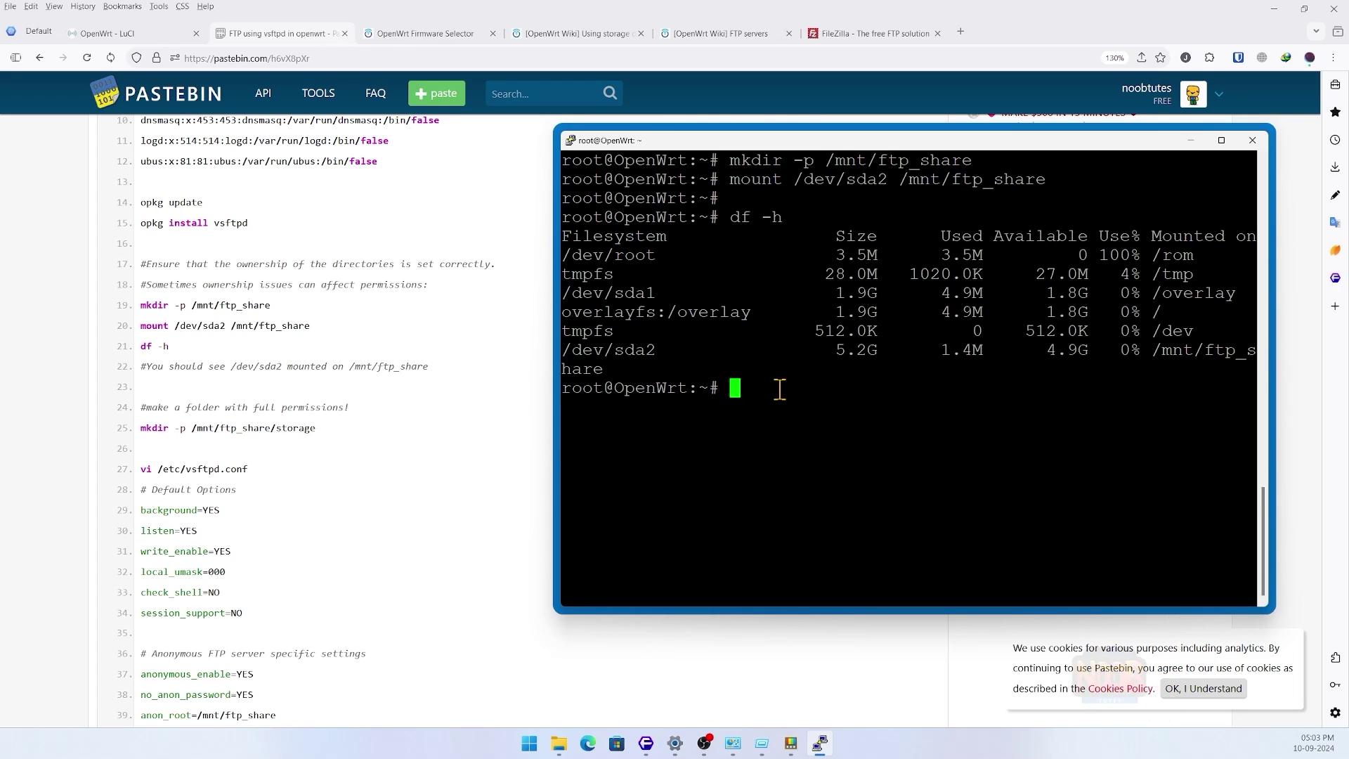
{"action": "type", "text": "mkdir -p"}
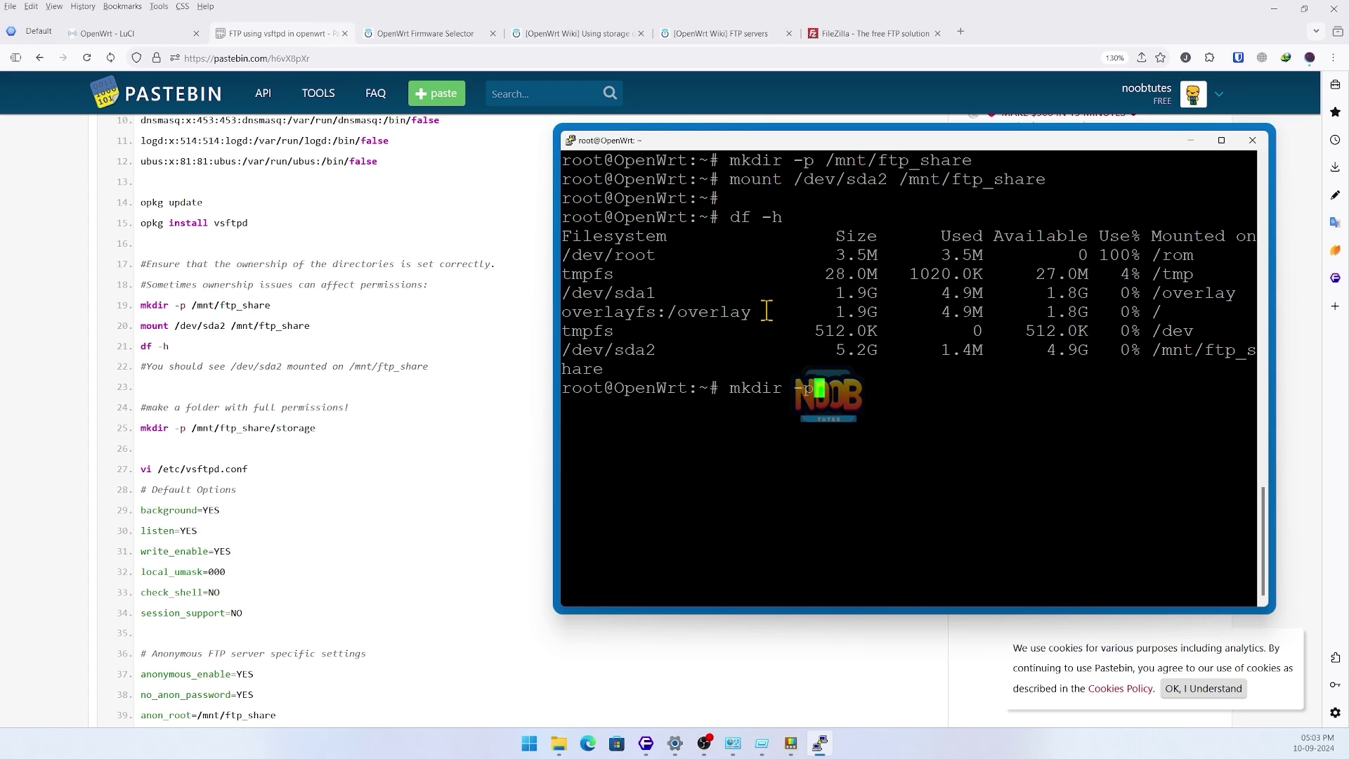
{"action": "type", "text": " /mnt/"}
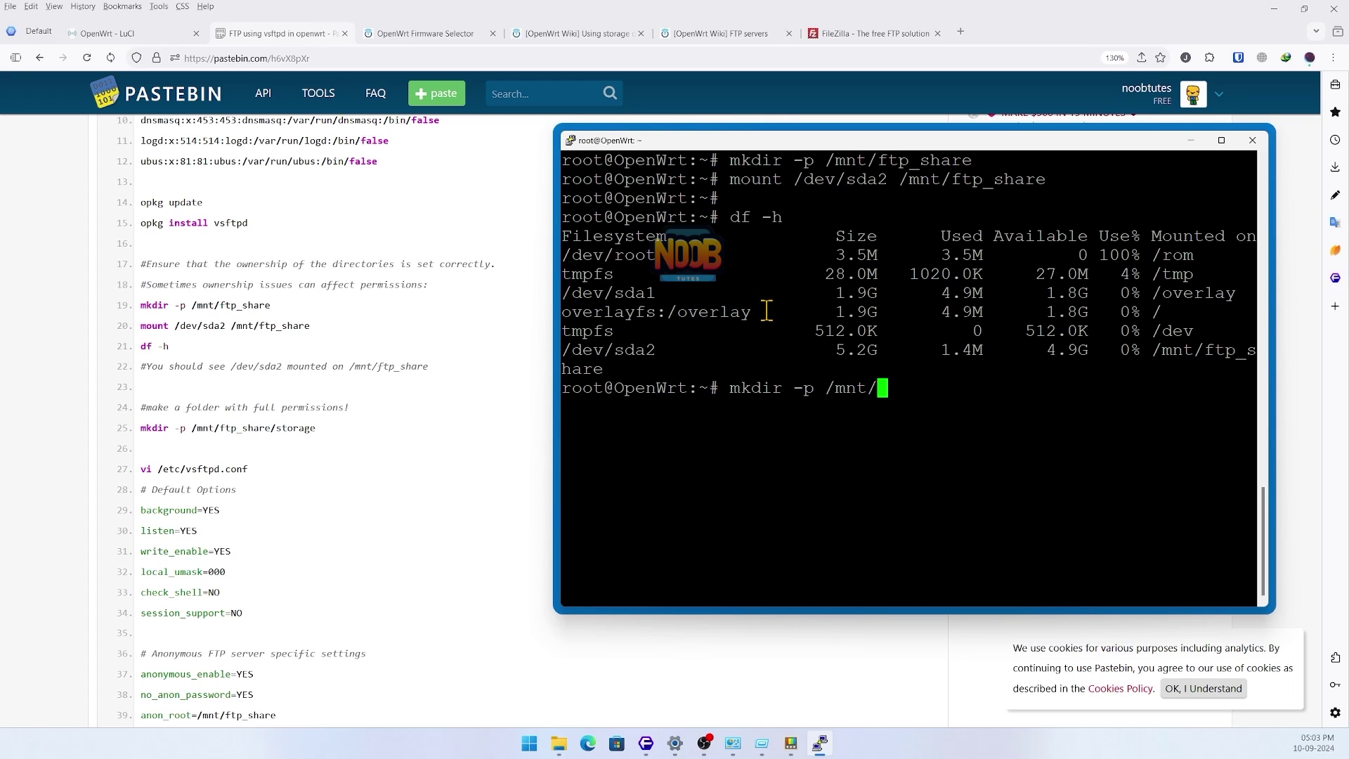
{"action": "type", "text": "ftp_share/storage"}
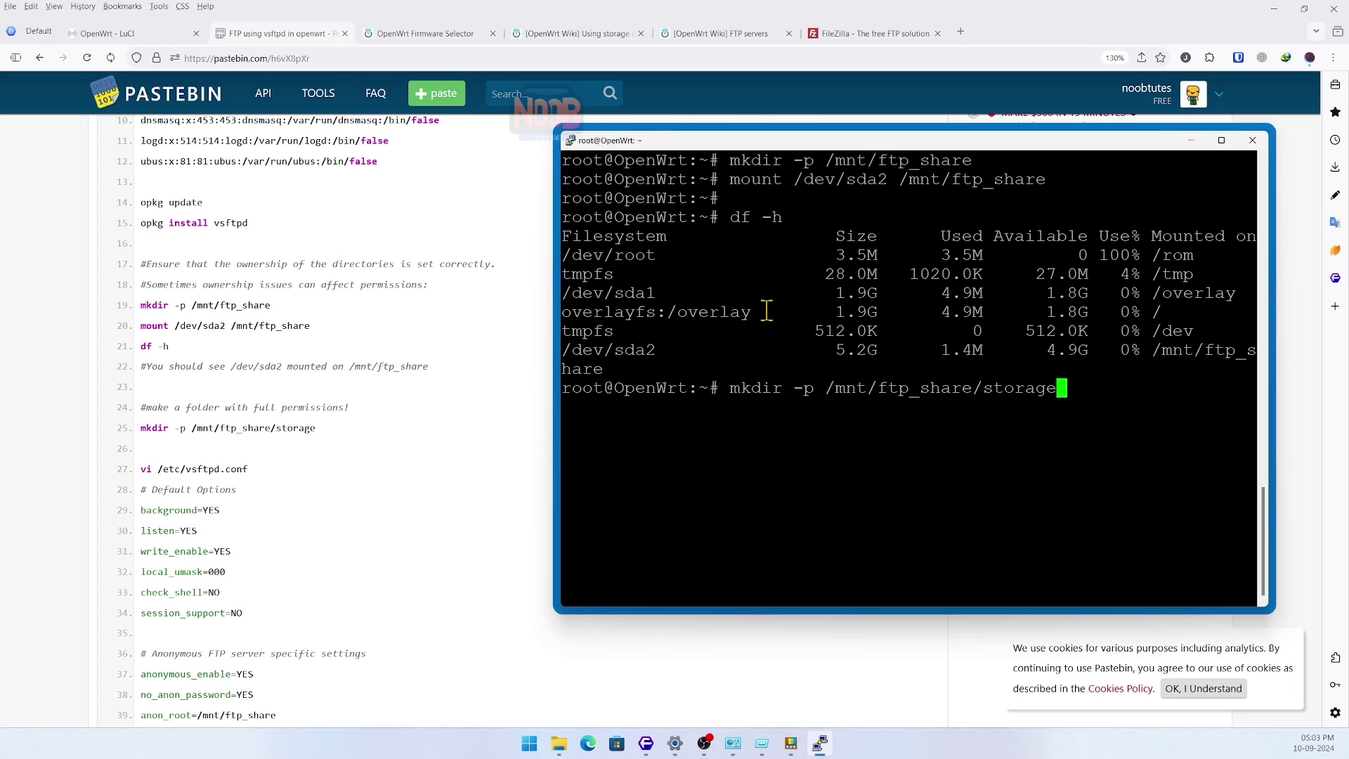
{"action": "key", "text": "Return"}
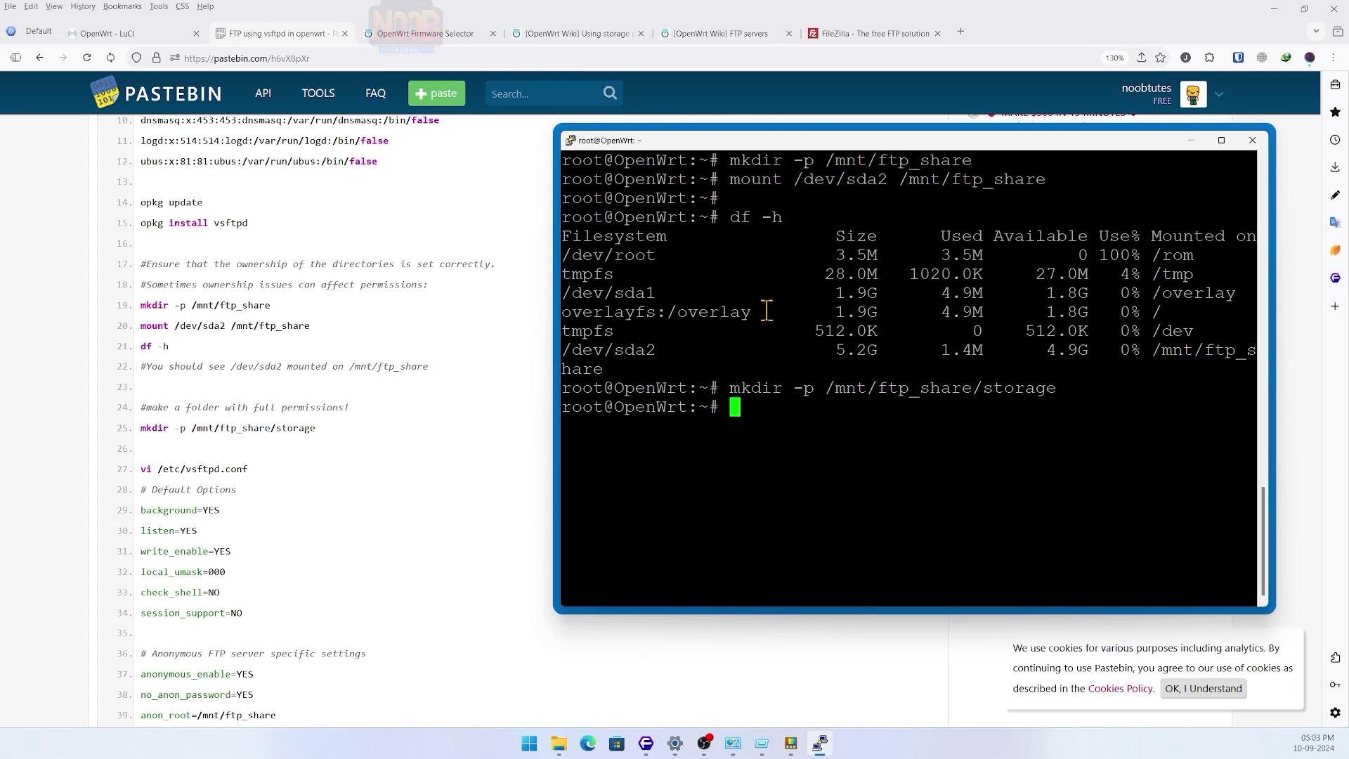
- Note the guide's full-permission folder remark and print the current /etc/vsftpd.conf
{"action": "double_click", "coordinate": [291, 430]}
{"action": "left_click_drag", "start_coordinate": [186, 407], "coordinate": [343, 409]}
{"action": "left_click", "coordinate": [337, 447]}
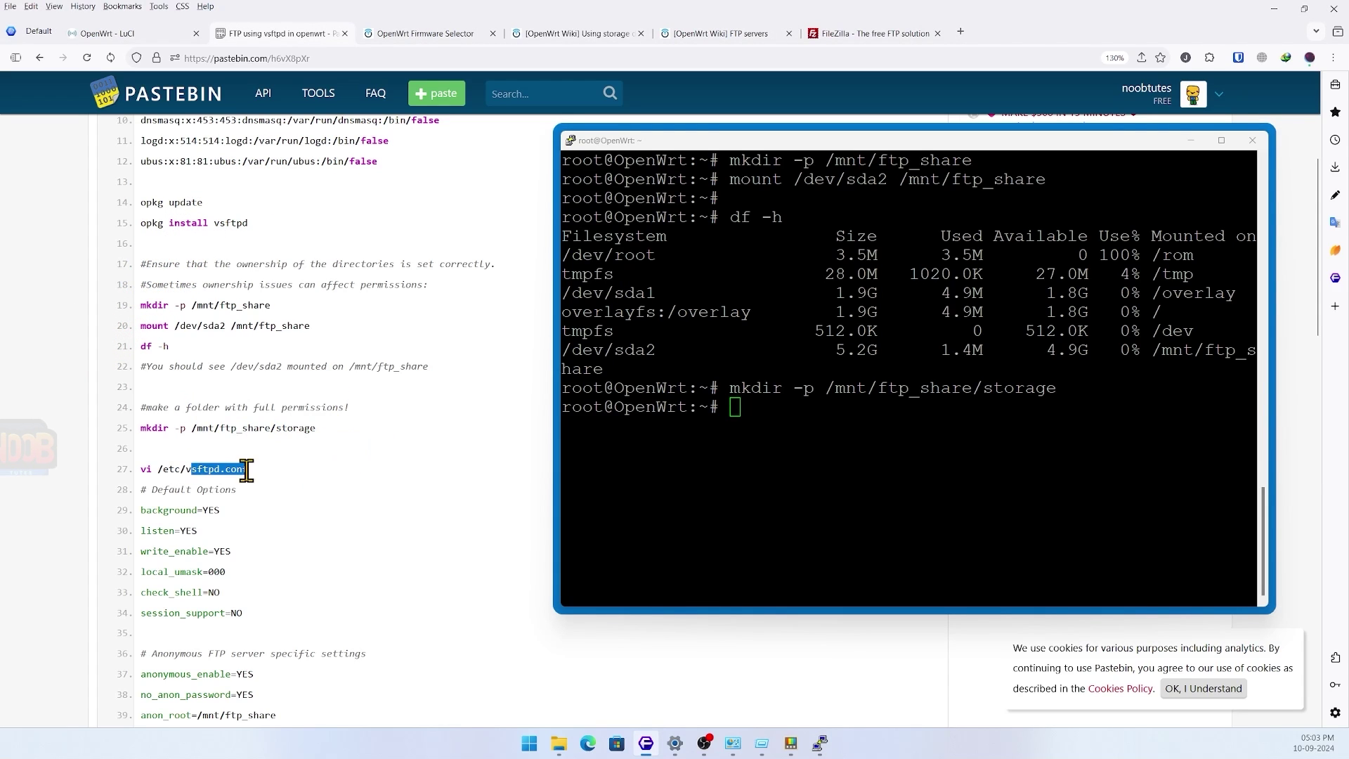
{"action": "left_click", "coordinate": [749, 422]}
{"action": "type", "text": "clear"}
{"action": "key", "text": "Return"}
{"action": "type", "text": "cat"}
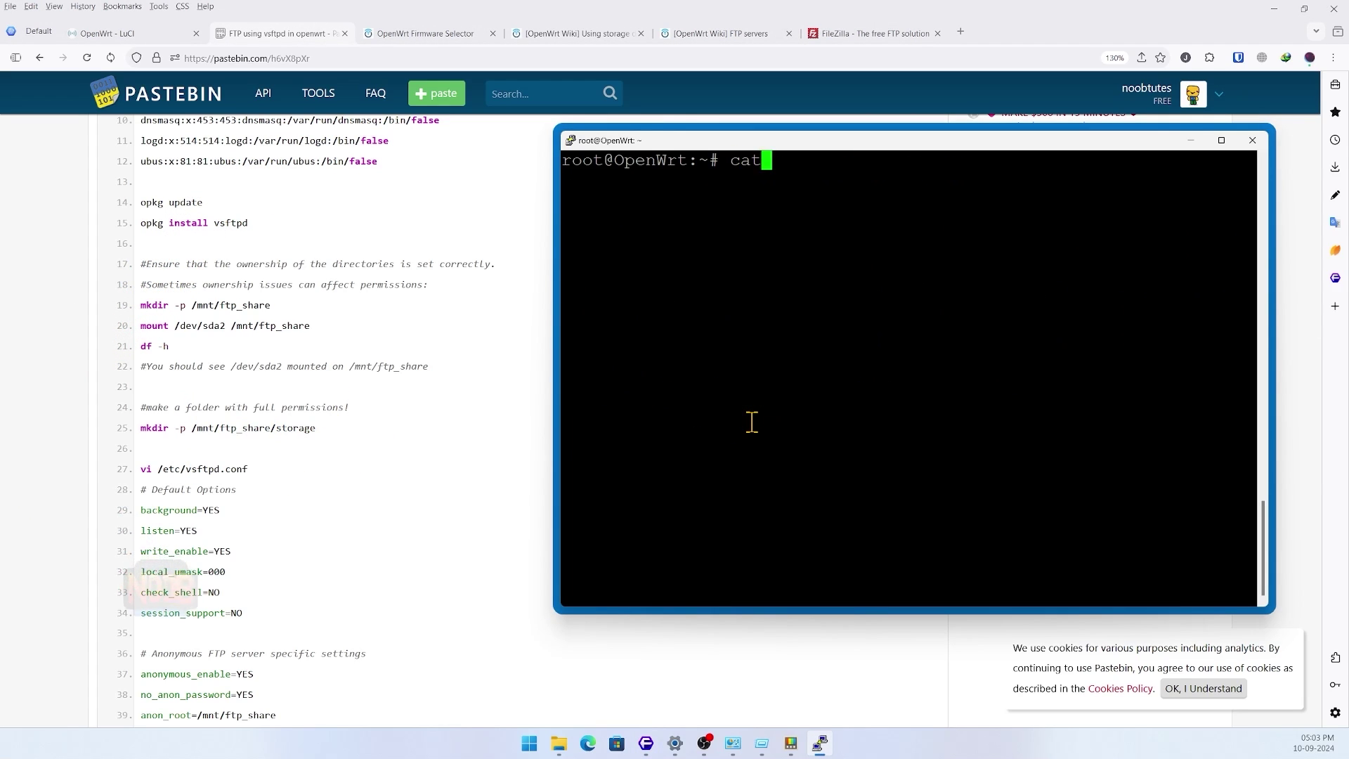
{"action": "type", "text": " /etc/vsftpd"}
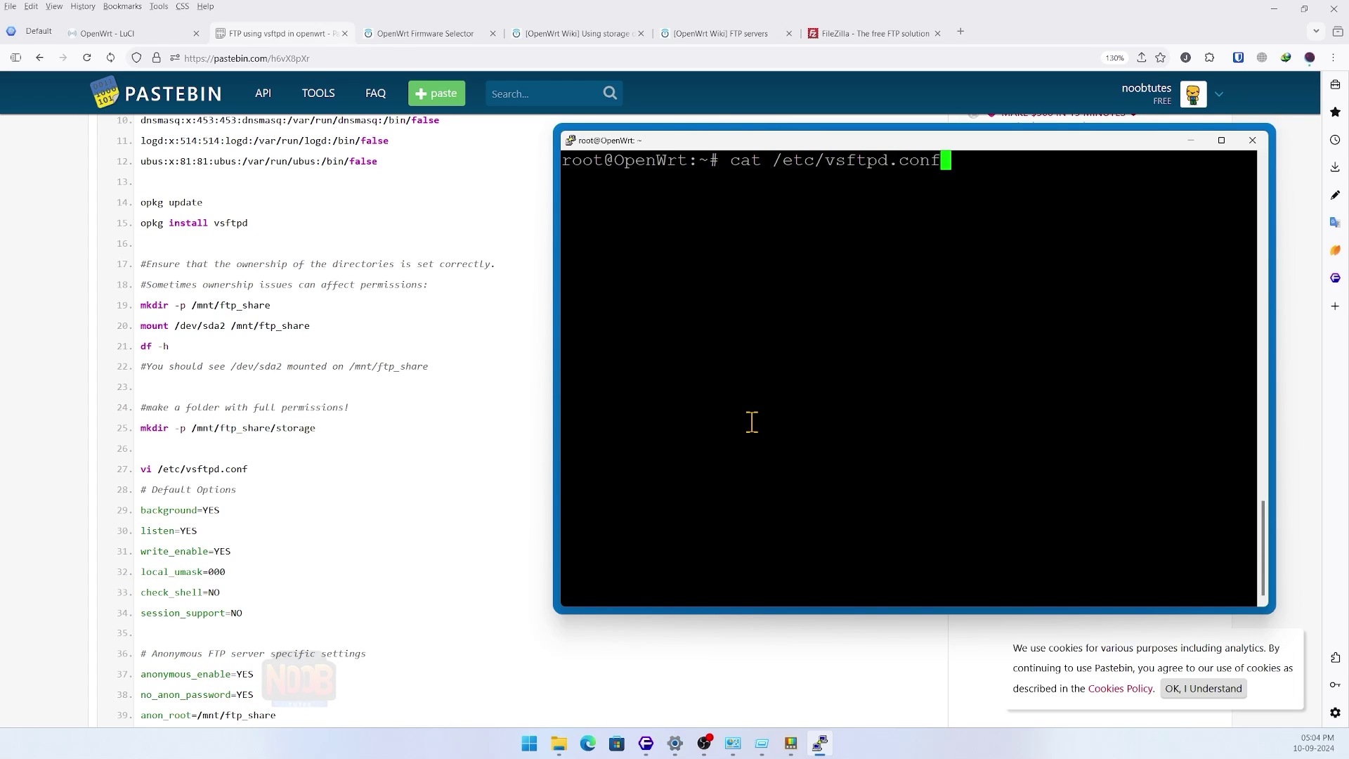
{"action": "type", "text": ".conf"}
{"action": "key", "text": "Return"}
{"action": "scroll", "coordinate": [613, 273], "scroll_direction": "up", "scroll_amount": 4}
{"action": "left_click_drag", "start_coordinate": [563, 198], "coordinate": [551, 562]}
{"action": "scroll", "coordinate": [709, 312], "scroll_direction": "down", "scroll_amount": 4}
{"action": "left_click", "coordinate": [767, 590]}
- Open /etc/vsftpd.conf in vi and comment out the existing settings with #
{"action": "key", "text": "ctrl+l"}
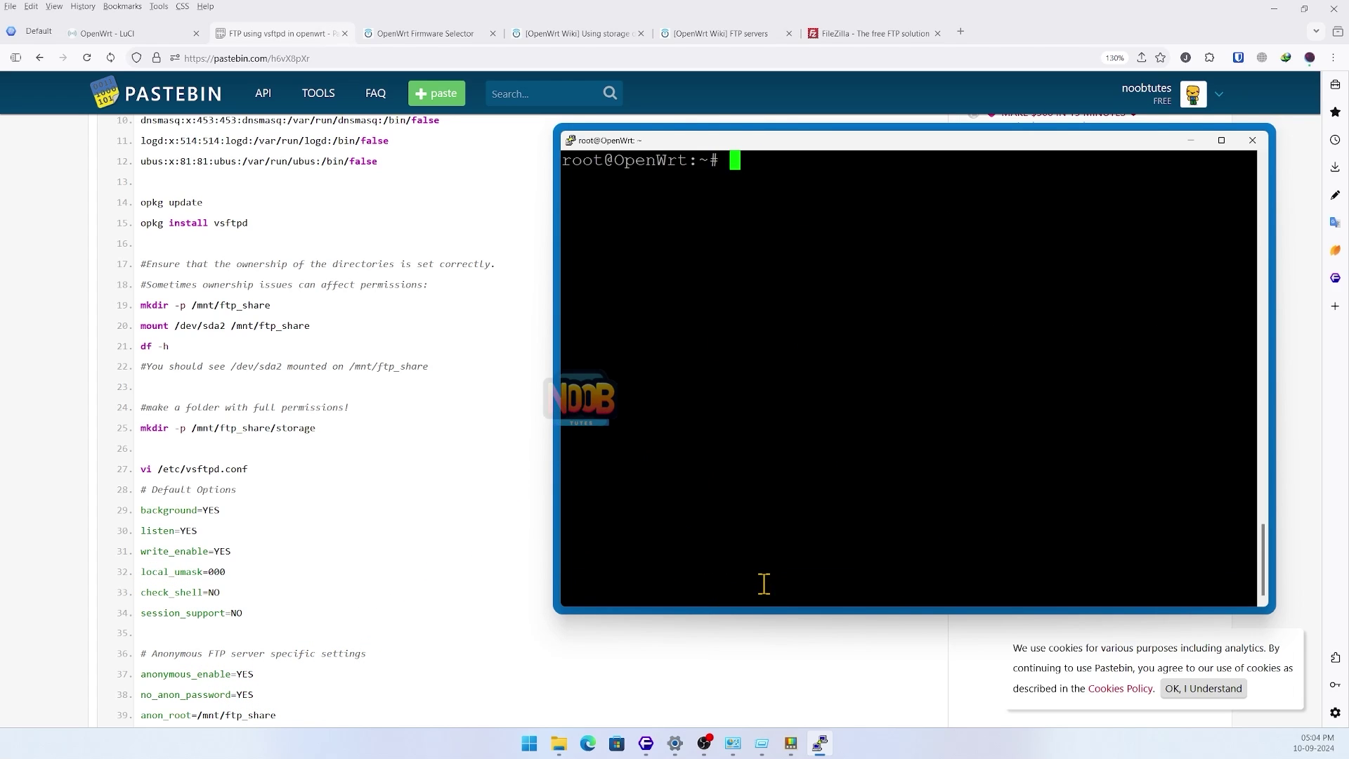
{"action": "type", "text": "vi /etc/vsftpd.conf"}
{"action": "key", "text": "Return"}
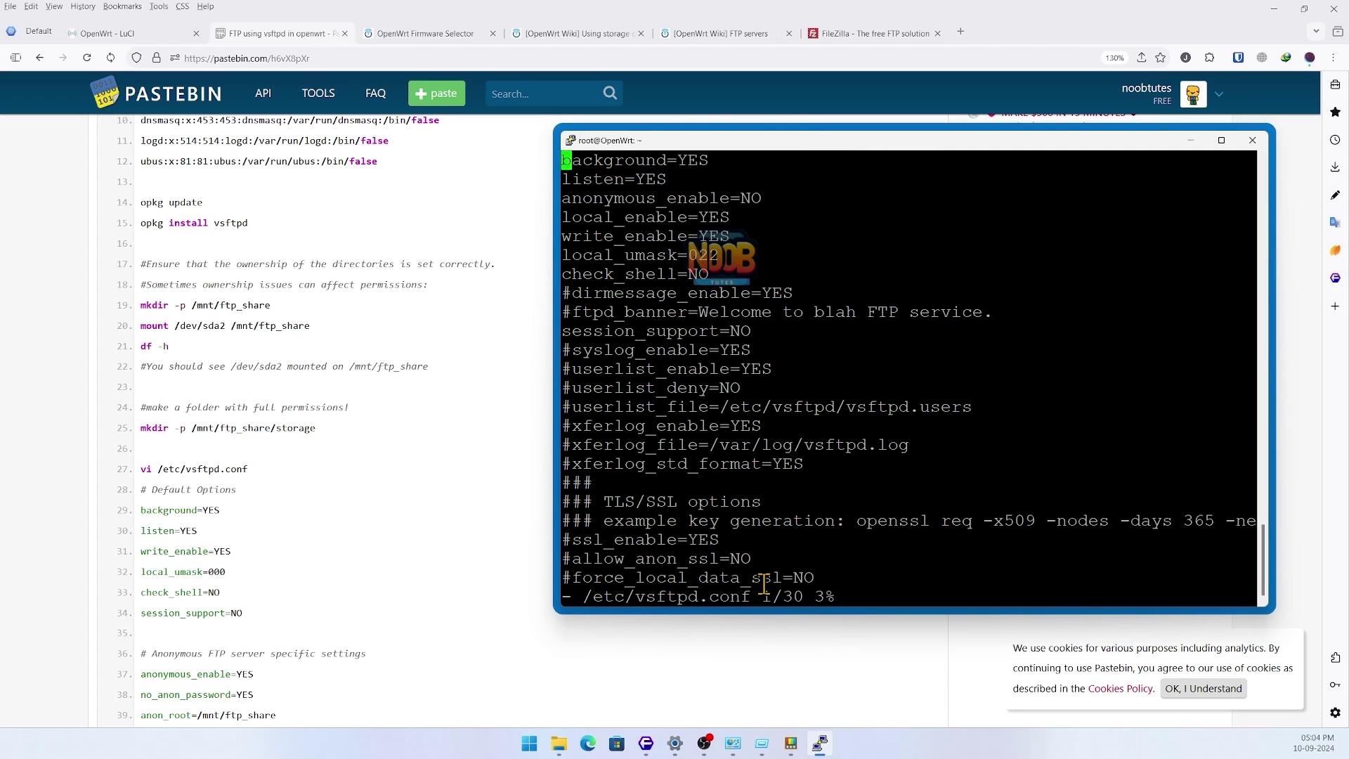
{"action": "type", "text": "i#"}
{"action": "key", "text": "Return"}
{"action": "key", "text": "Return"}
{"action": "key", "text": "Return"}
{"action": "key", "text": "Up"}
{"action": "key", "text": "Up"}
{"action": "key", "text": "Up"}
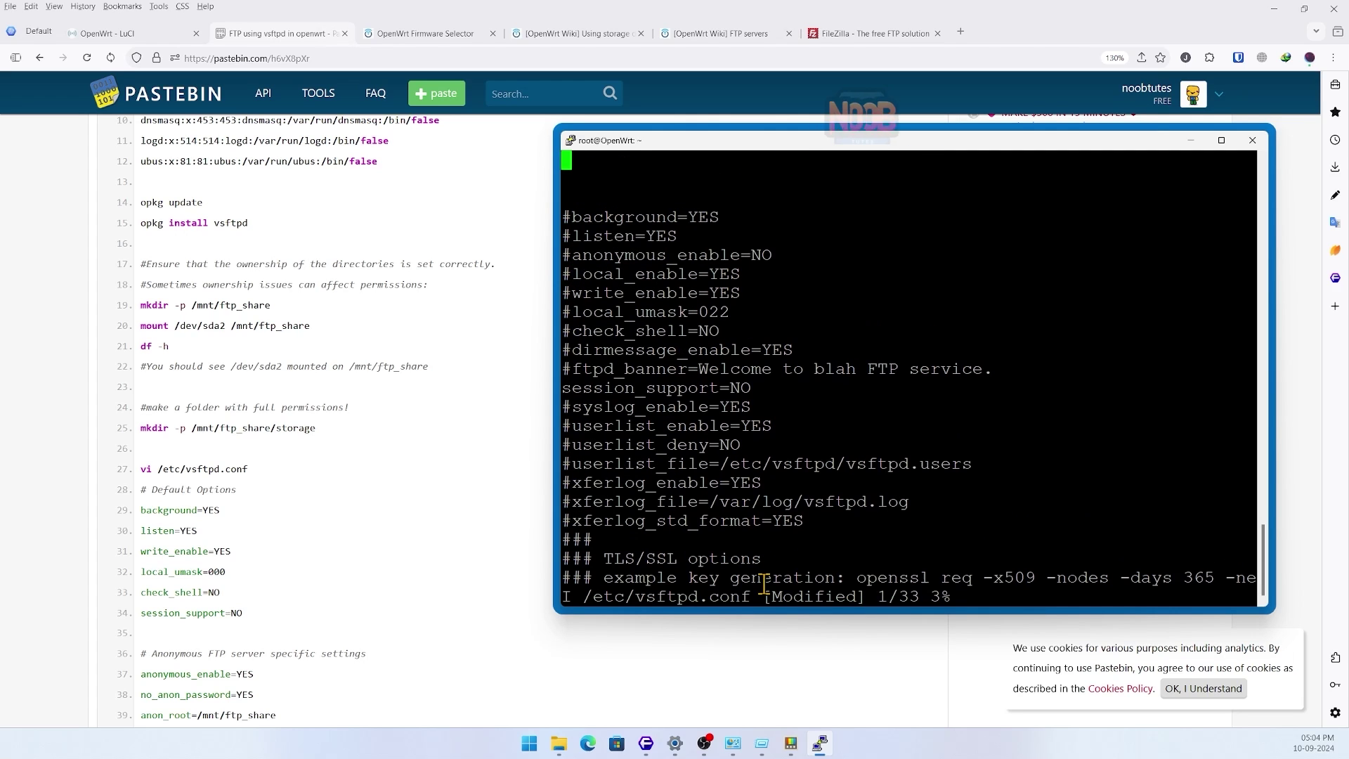
- Paste the guide's anonymous-FTP config block, with anon_root=/mnt/ftp_share, into the file and save with :wq
{"action": "scroll", "coordinate": [301, 488], "scroll_direction": "down", "scroll_amount": 2}
{"action": "left_click_drag", "start_coordinate": [140, 325], "coordinate": [211, 348]}
{"action": "left_click", "coordinate": [144, 309]}
{"action": "scroll", "coordinate": [143, 303], "scroll_direction": "down", "scroll_amount": 1}
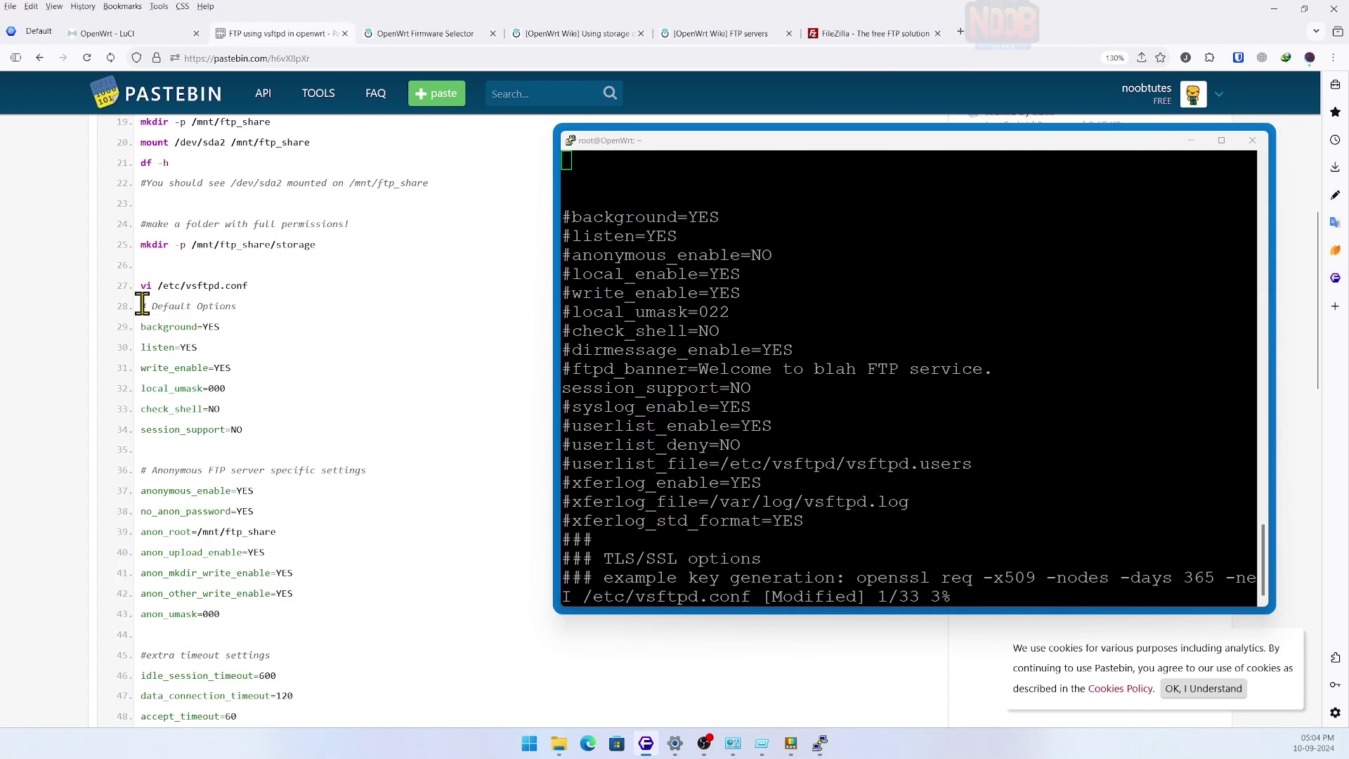
{"action": "left_click_drag", "start_coordinate": [143, 303], "coordinate": [276, 604]}
{"action": "key", "text": "ctrl+c"}
{"action": "scroll", "coordinate": [280, 592], "scroll_direction": "down", "scroll_amount": 2}
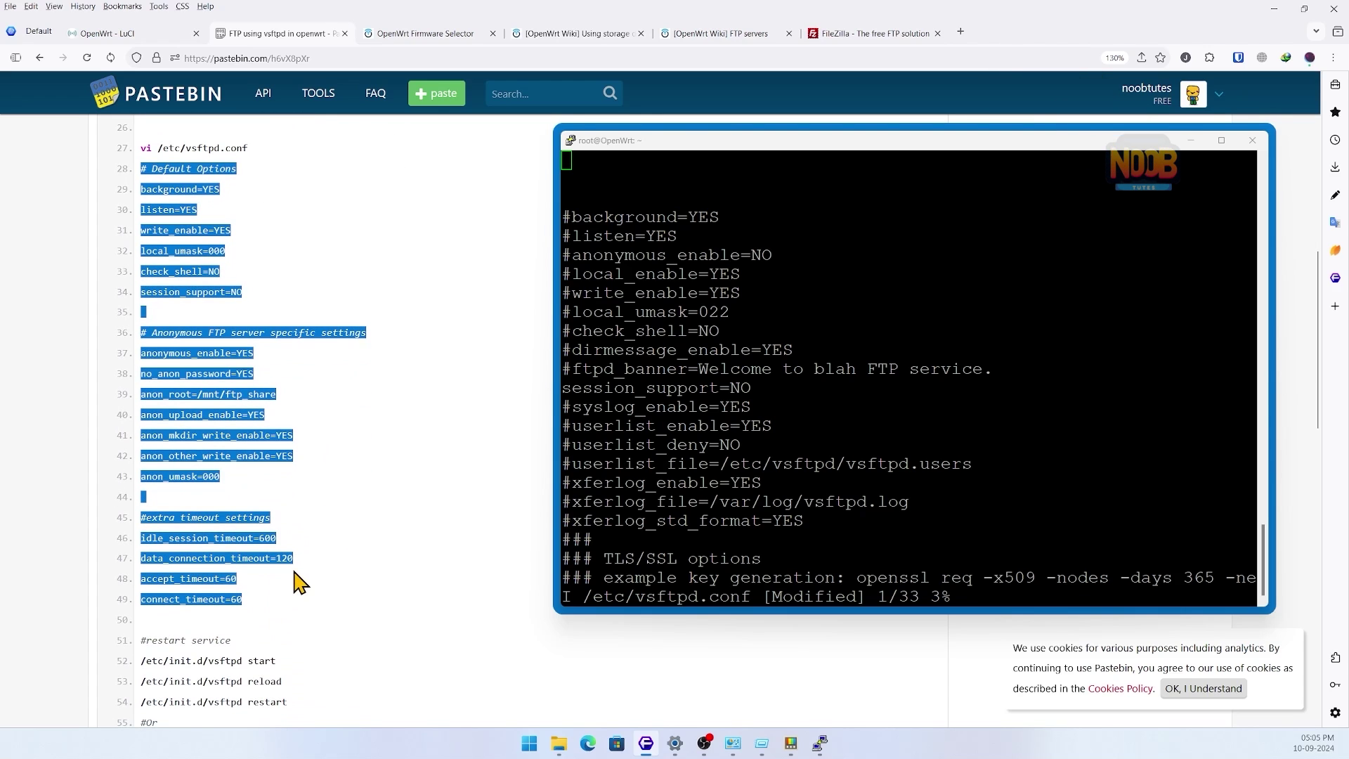
{"action": "left_click", "coordinate": [614, 171]}
{"action": "right_click", "coordinate": [614, 171]}
{"action": "key", "text": "Escape"}
{"action": "type", "text": ":"}
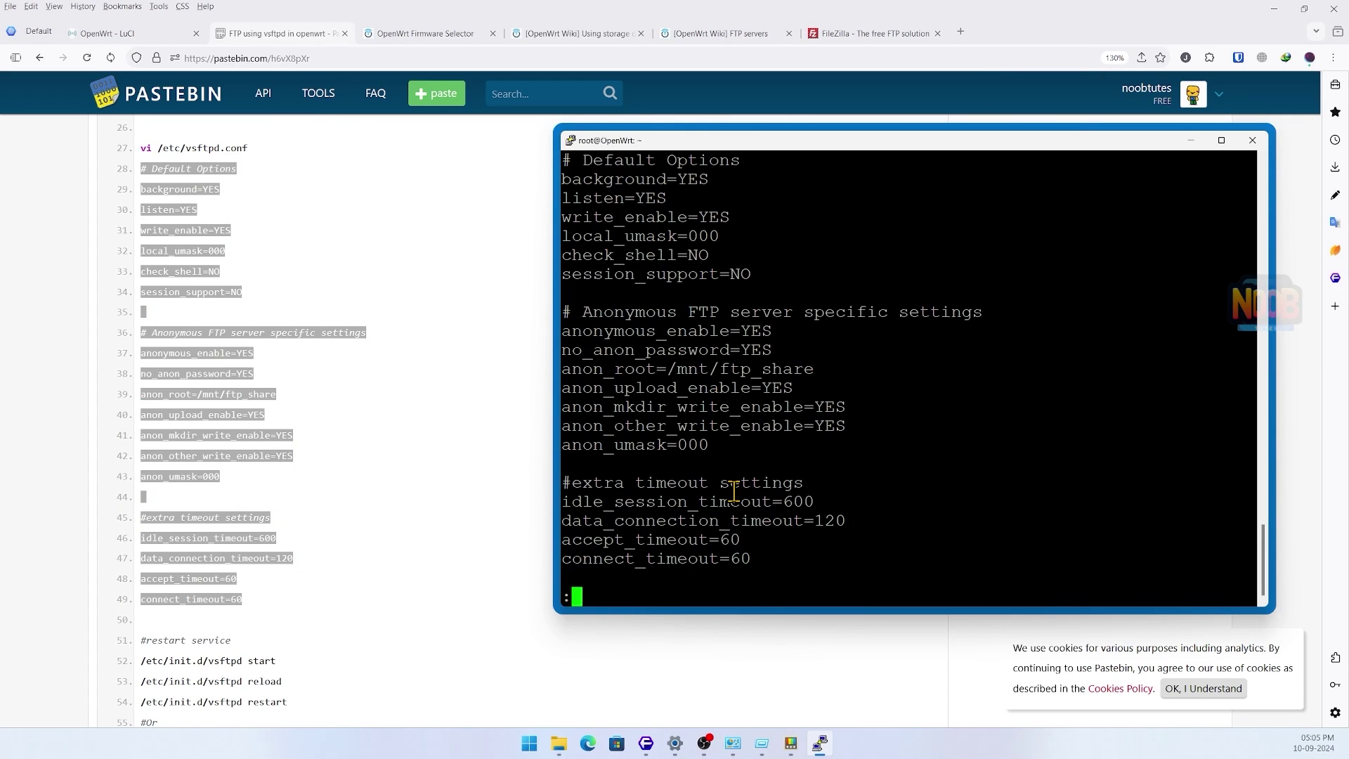
{"action": "type", "text": "wq"}
{"action": "key", "text": "Return"}
{"action": "scroll", "coordinate": [307, 473], "scroll_direction": "down", "scroll_amount": 6}
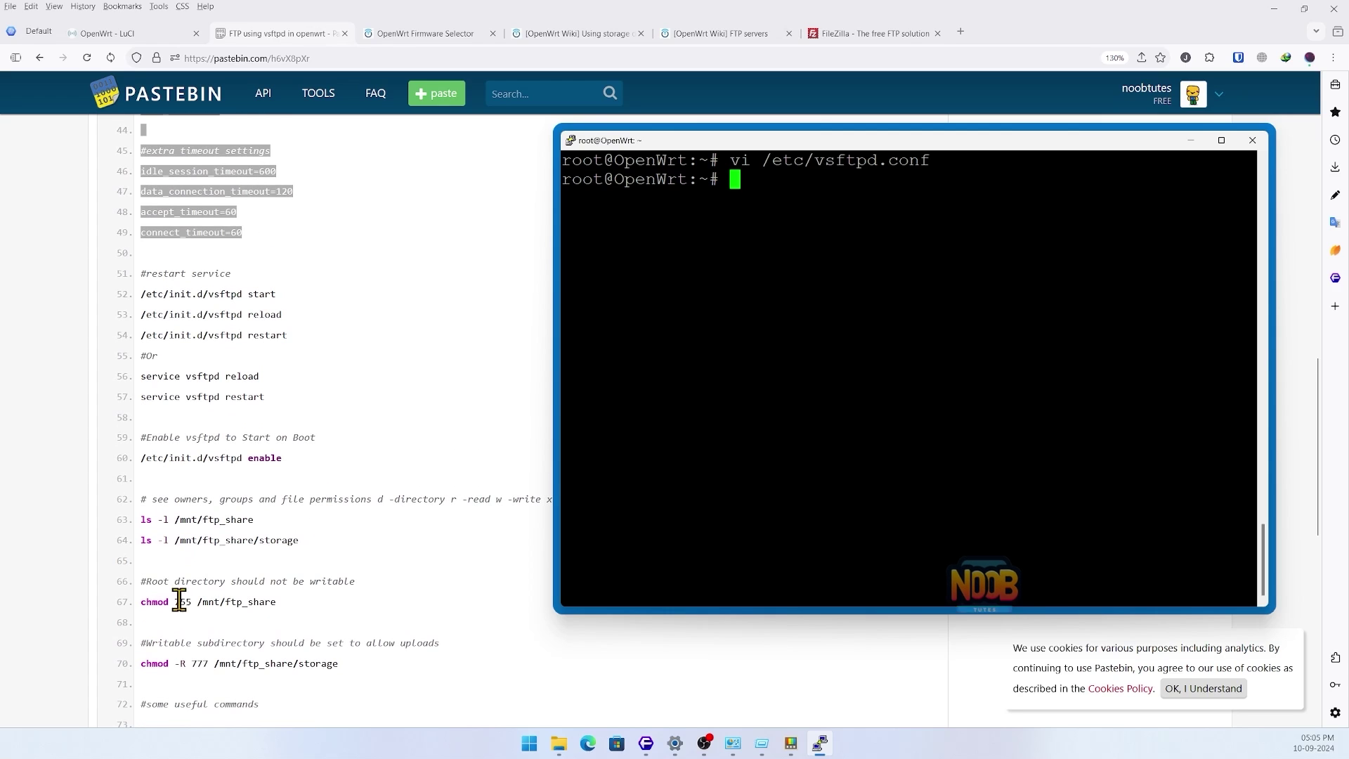
- Set /mnt/ftp_share permissions to 755
{"action": "left_click_drag", "start_coordinate": [141, 581], "coordinate": [305, 572]}
{"action": "left_click", "coordinate": [344, 571]}
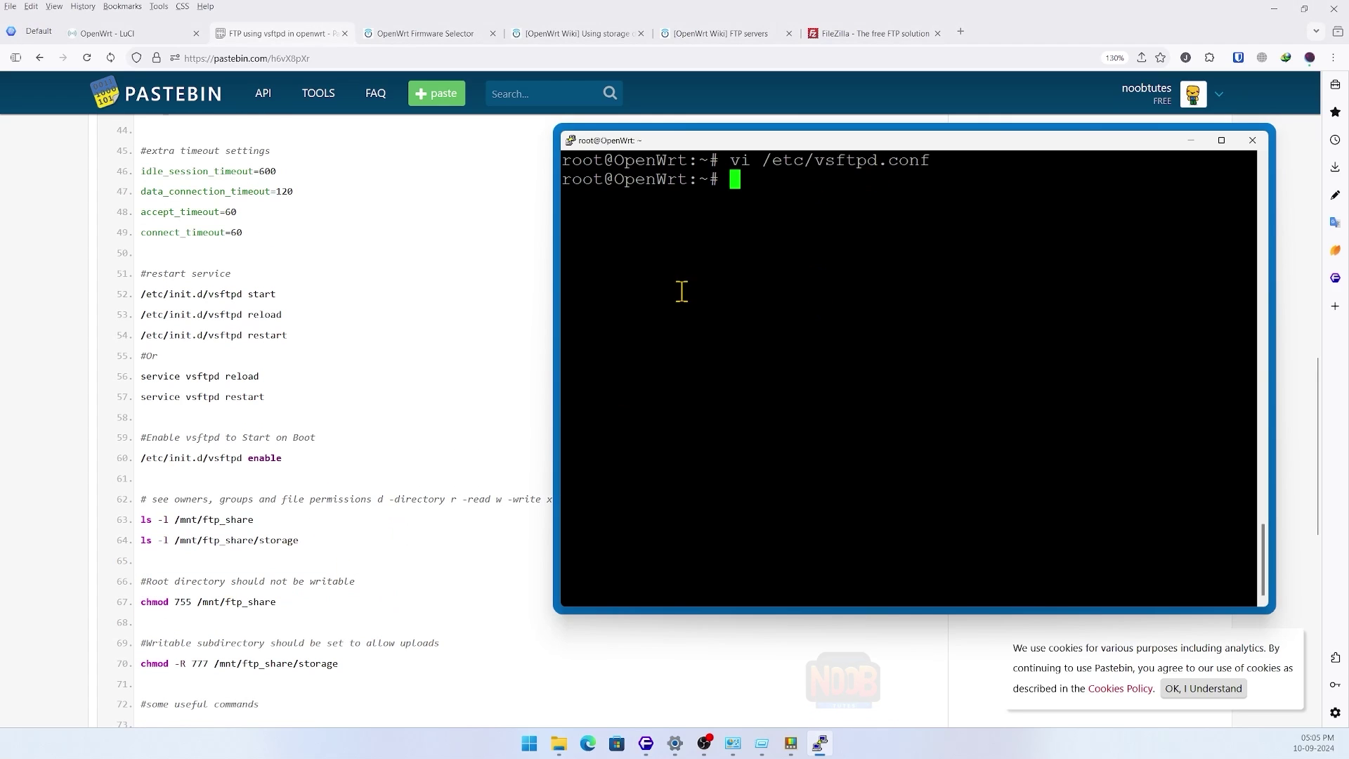
{"action": "type", "text": "chmod 755"}
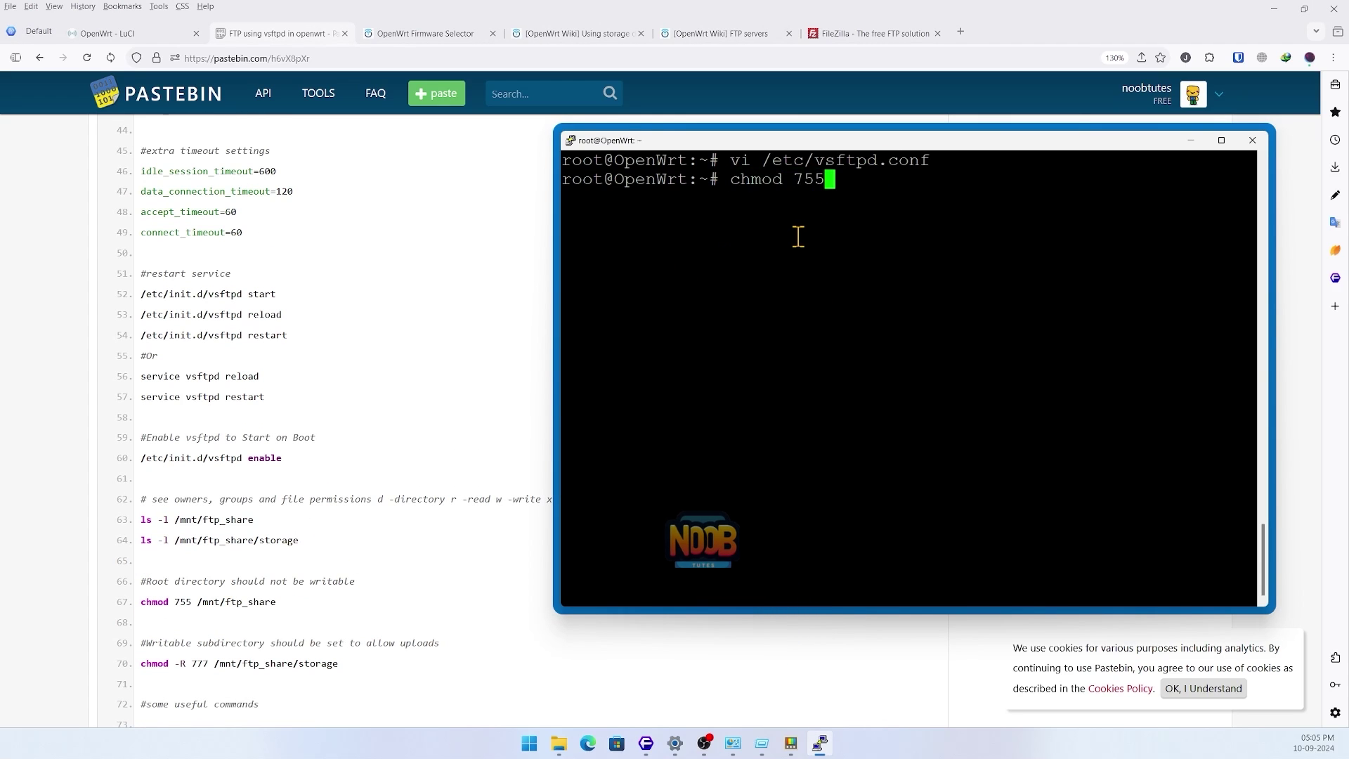
{"action": "type", "text": " /mnt/ftp_share"}
{"action": "key", "text": "Return"}
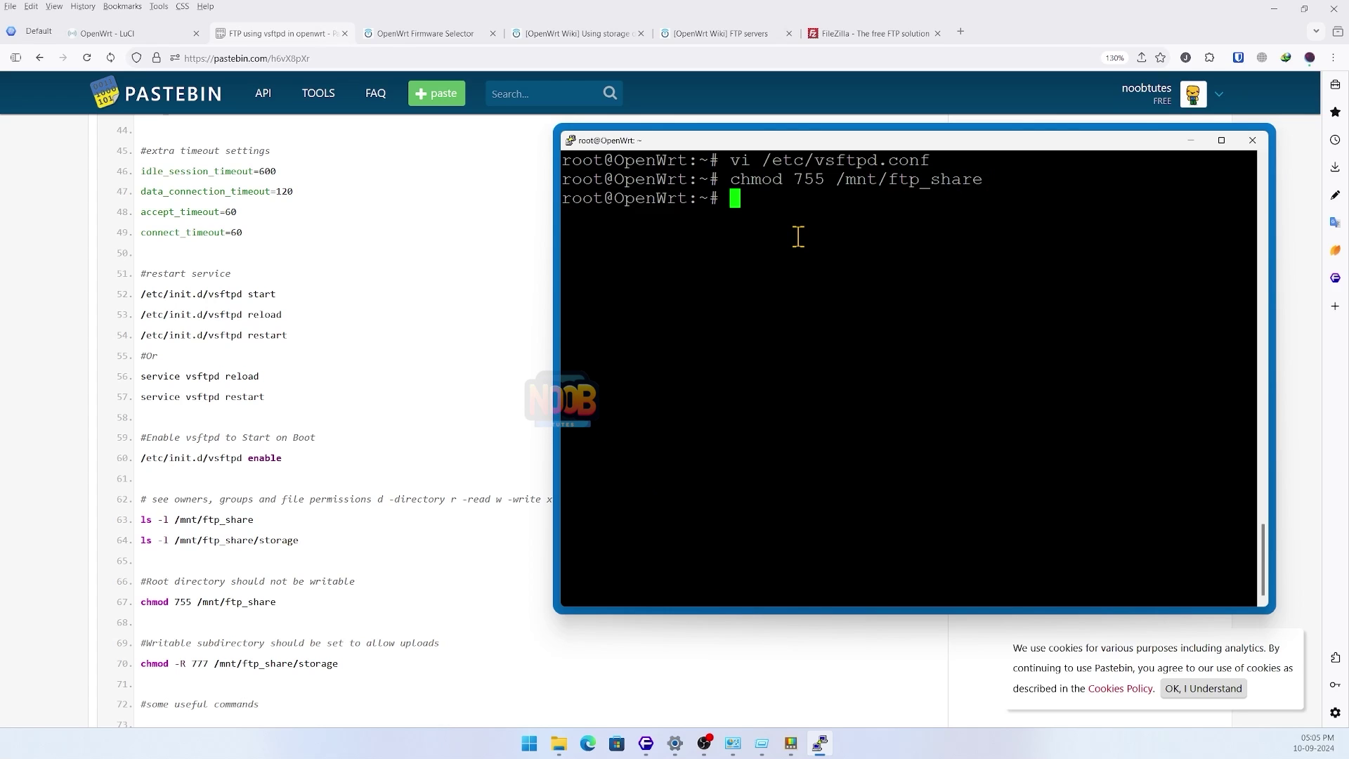
- Recursively set /mnt/ftp_share/storage permissions to 777
{"action": "left_click", "coordinate": [315, 664]}
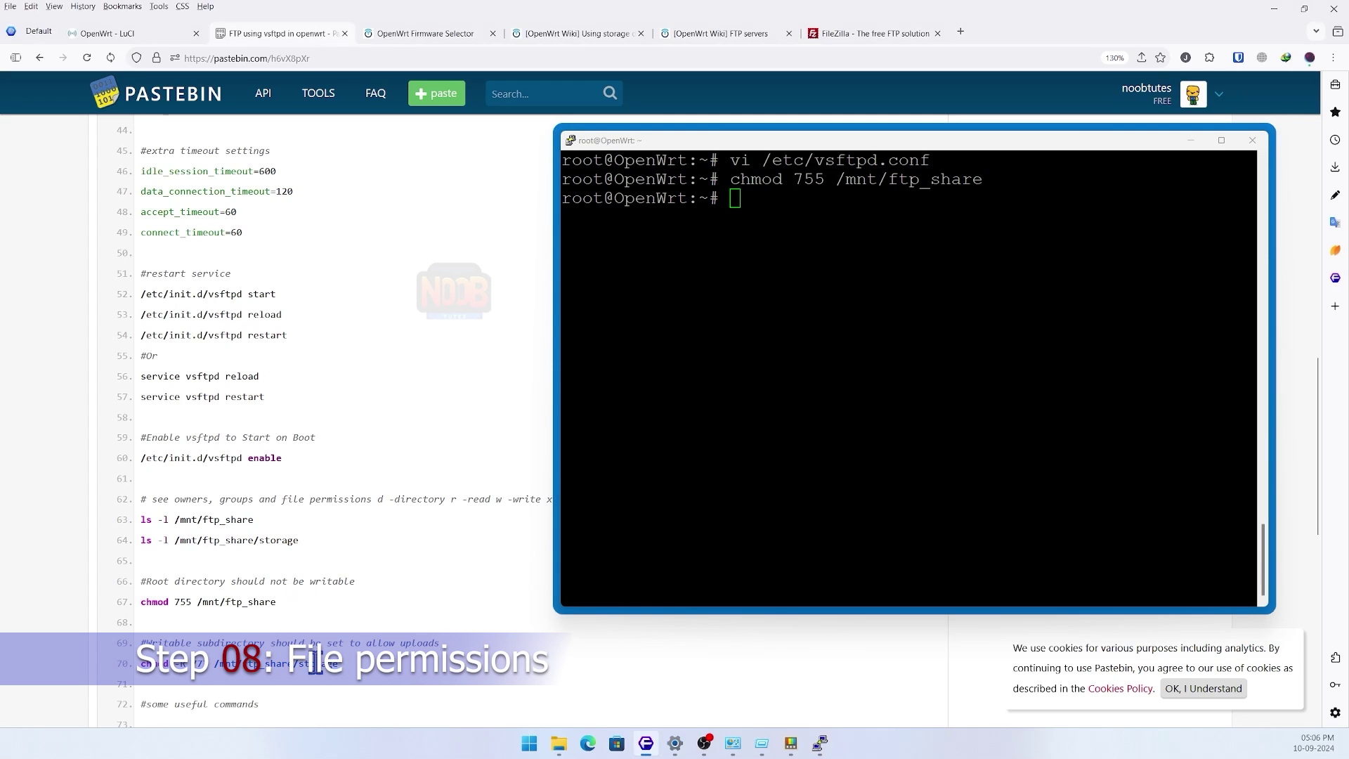
{"action": "left_click", "coordinate": [755, 210]}
{"action": "type", "text": "chmod -R 777 /mnt/ftp"}
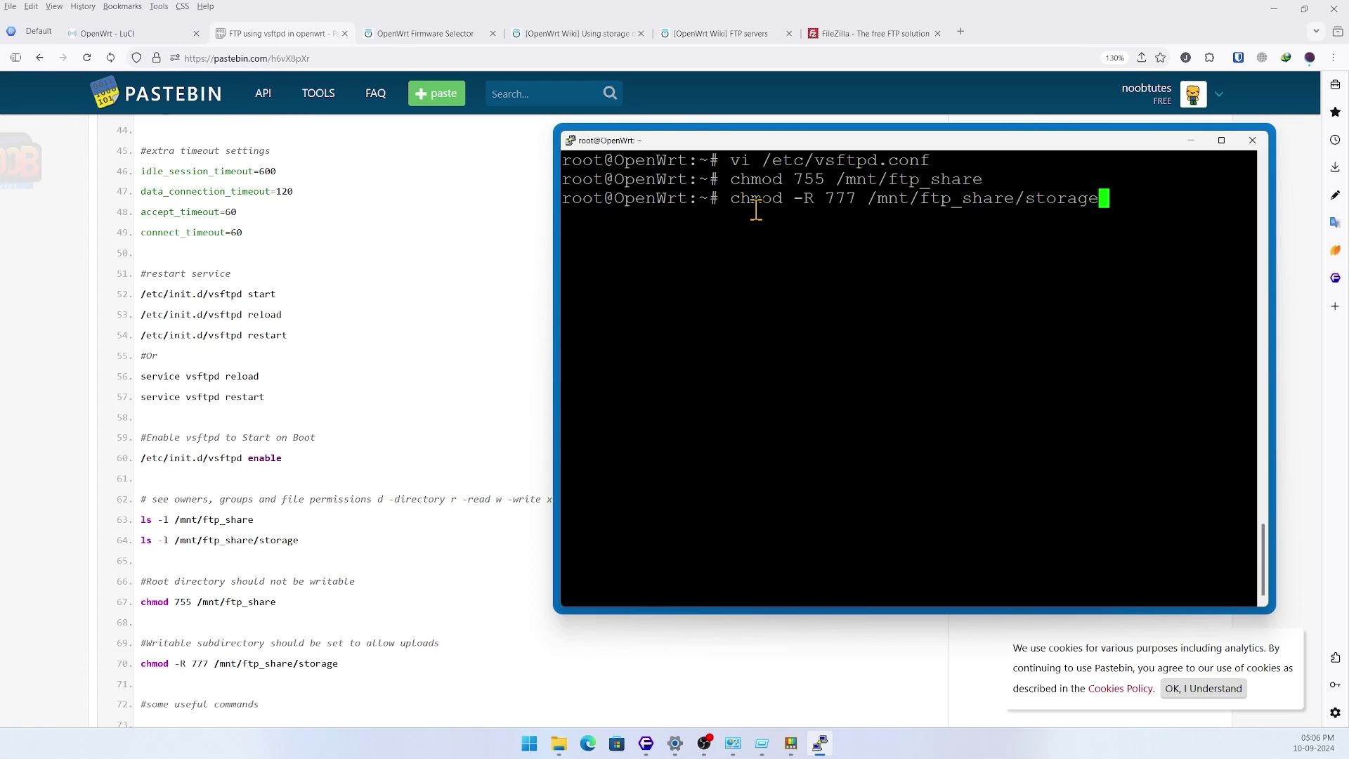
{"action": "type", "text": "_share/storage"}
{"action": "key", "text": "Return"}
- Copy the guide's two ls -l permission-listing commands
{"action": "scroll", "coordinate": [172, 641], "scroll_direction": "up", "scroll_amount": 3}
{"action": "left_click", "coordinate": [154, 656]}
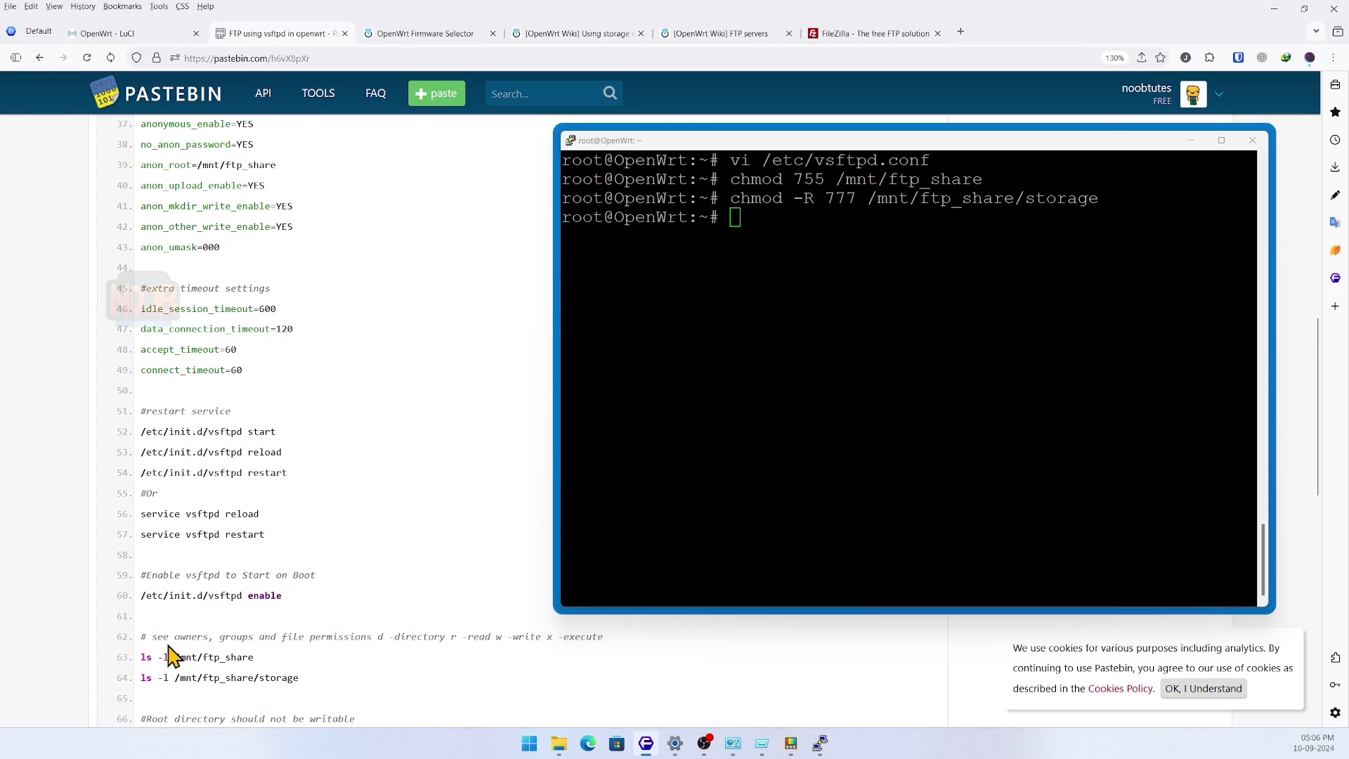
{"action": "left_click_drag", "start_coordinate": [150, 656], "coordinate": [300, 679]}
{"action": "key", "text": "ctrl+c"}
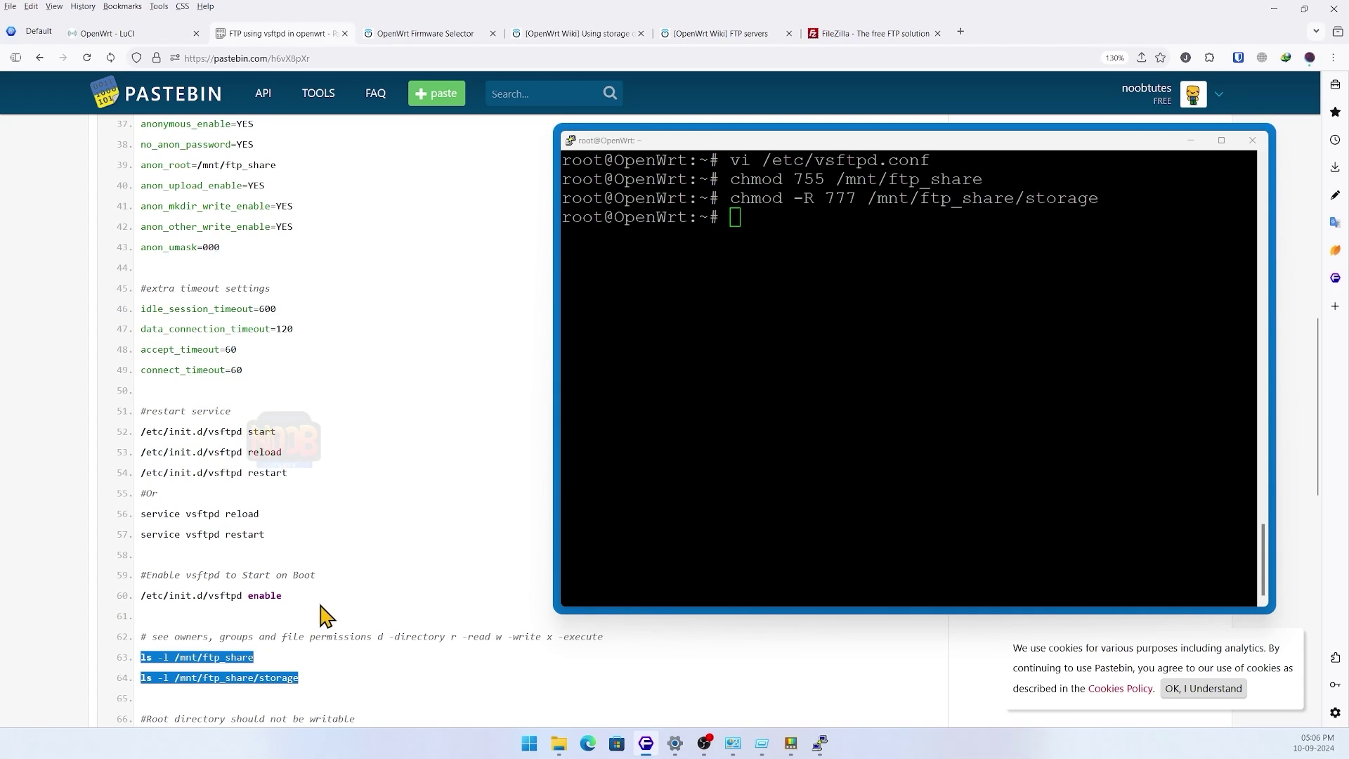
{"action": "left_click", "coordinate": [740, 241]}
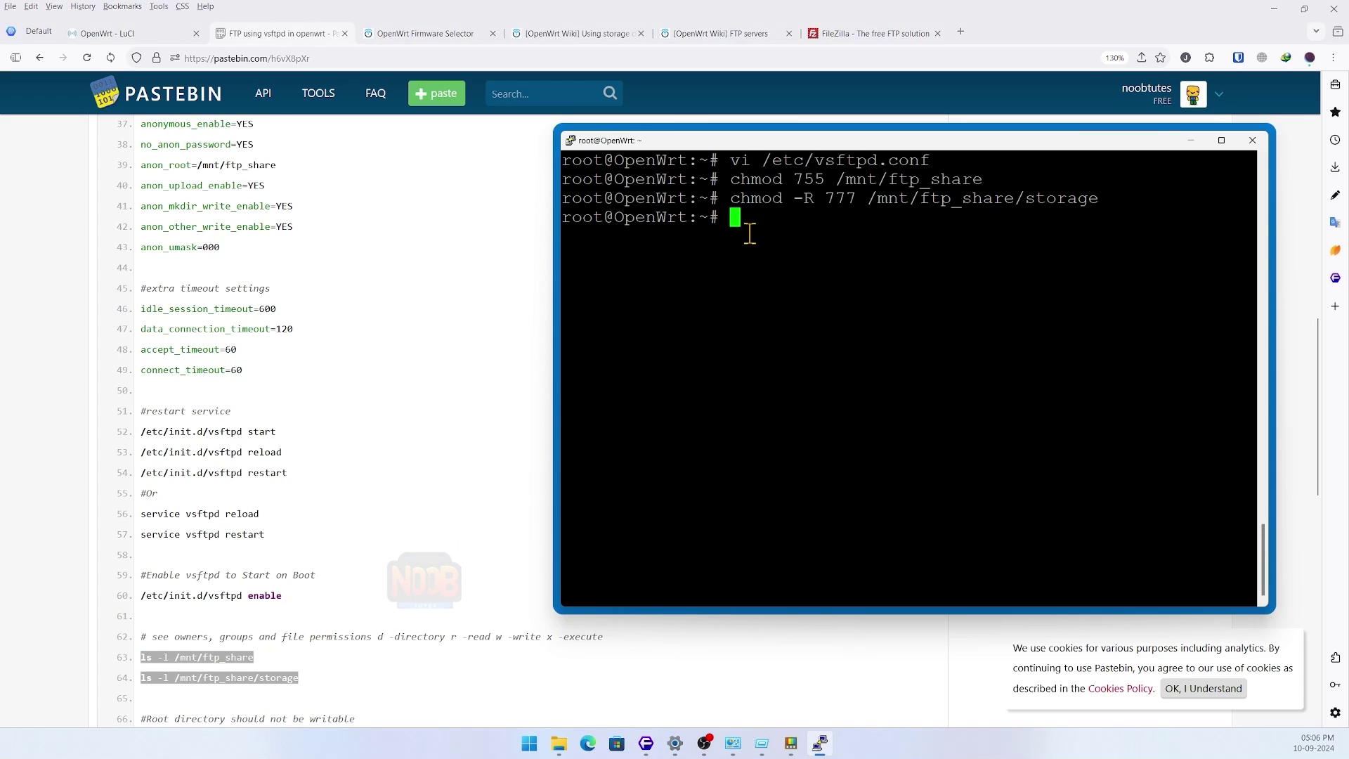
- Paste and run the ls -l listings, confirming storage is drwxrwxrwx, and widen the terminal
{"action": "right_click", "coordinate": [760, 221]}
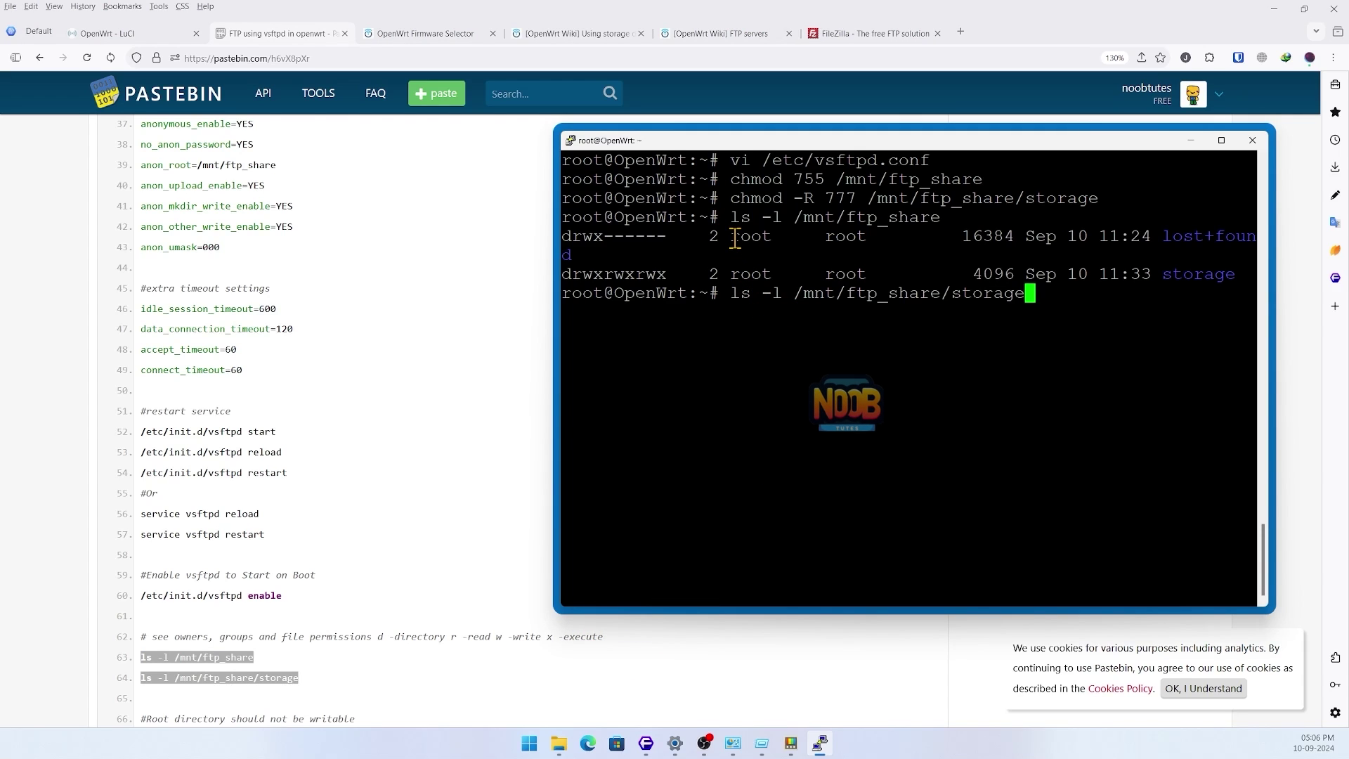
{"action": "left_click_drag", "start_coordinate": [604, 239], "coordinate": [664, 239]}
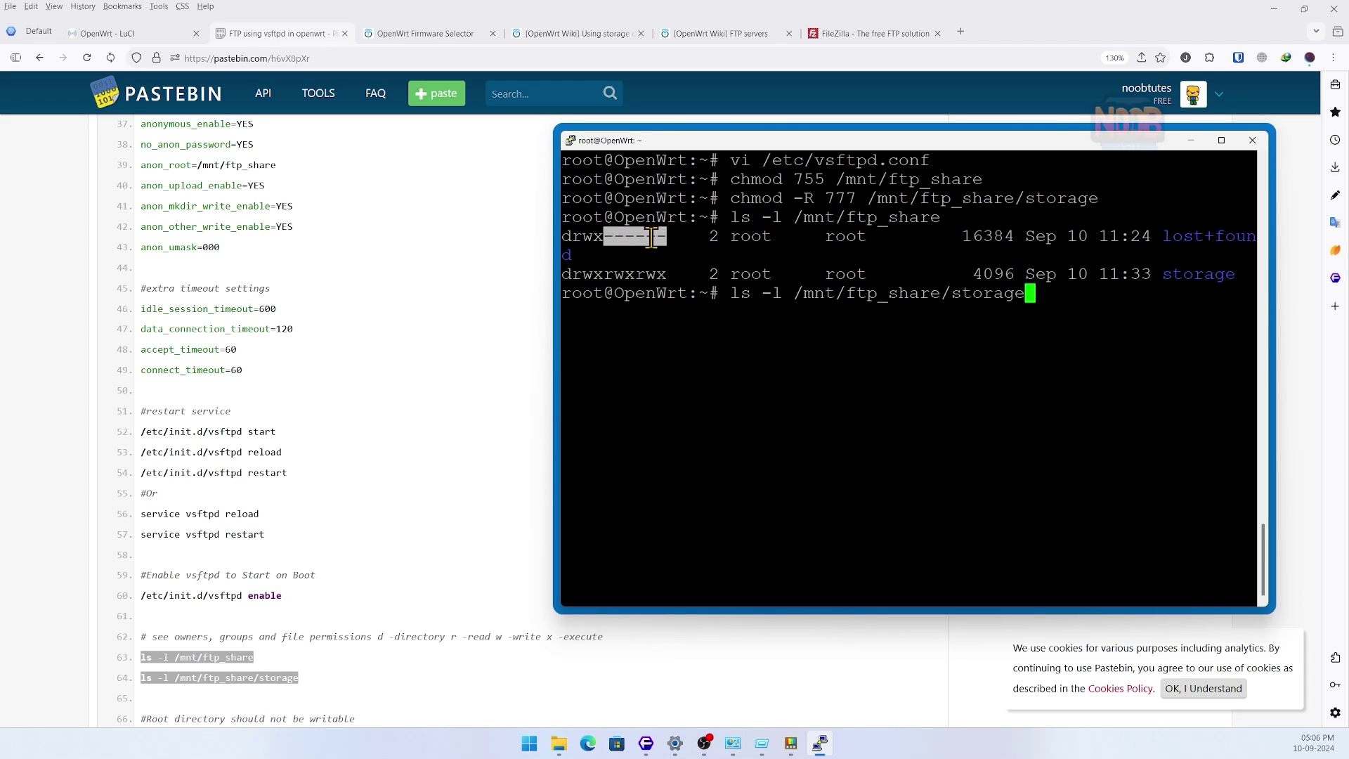
{"action": "left_click_drag", "start_coordinate": [565, 274], "coordinate": [646, 273]}
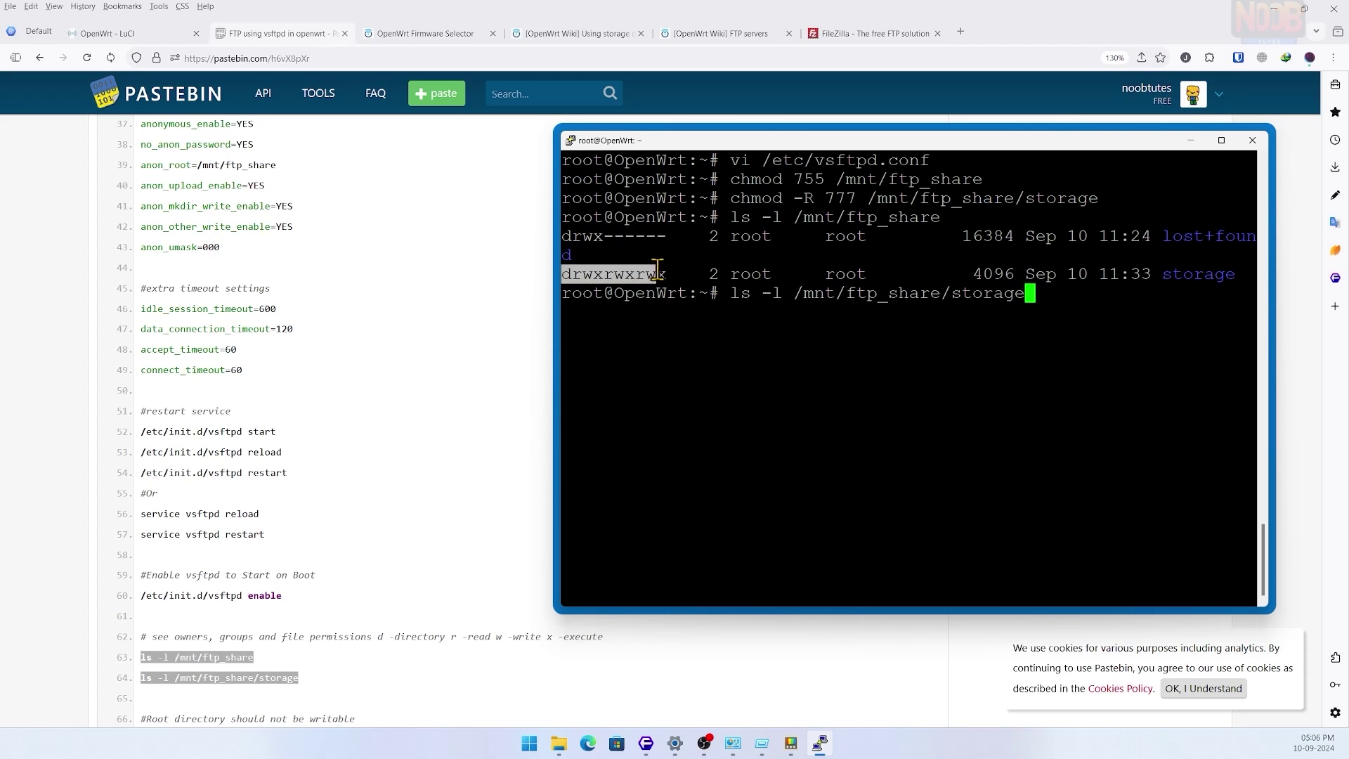
{"action": "left_click_drag", "start_coordinate": [1167, 278], "coordinate": [1219, 276]}
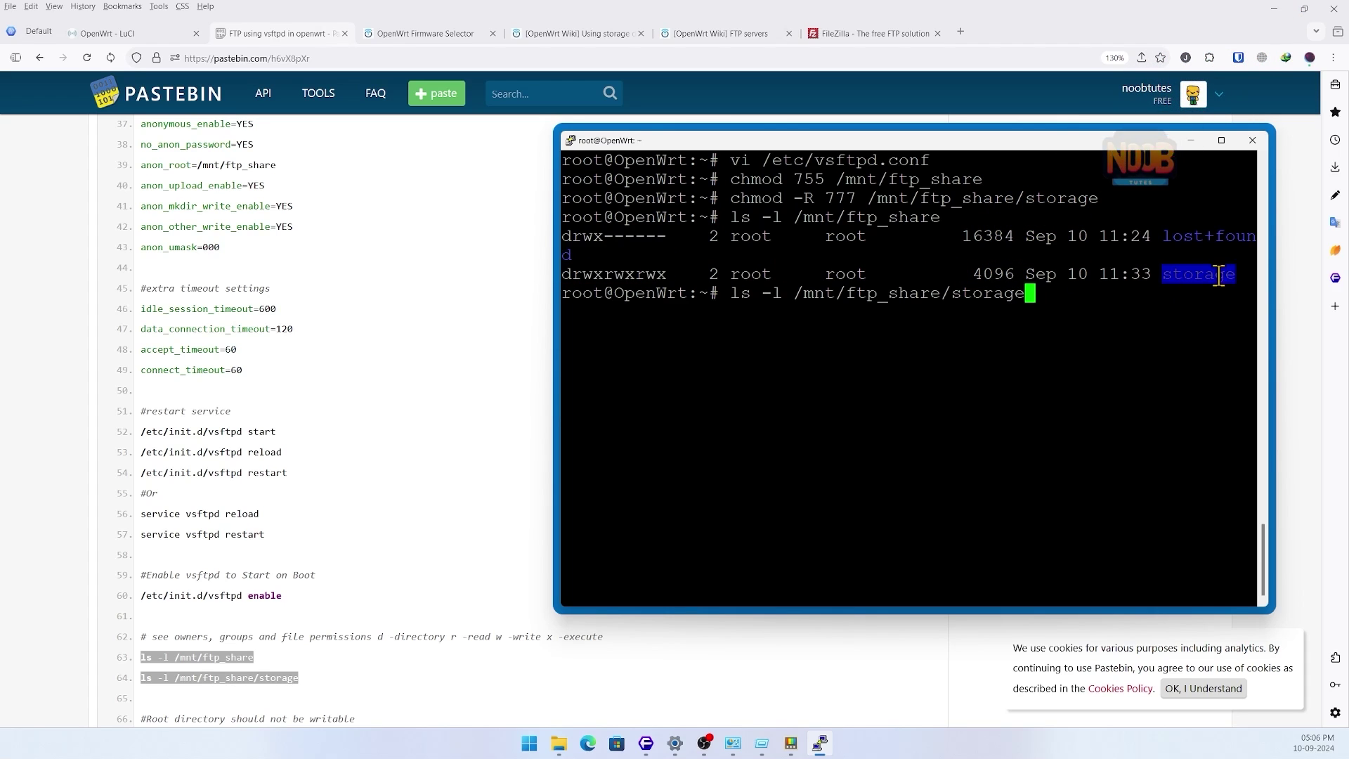
{"action": "left_click_drag", "start_coordinate": [554, 329], "coordinate": [460, 330]}
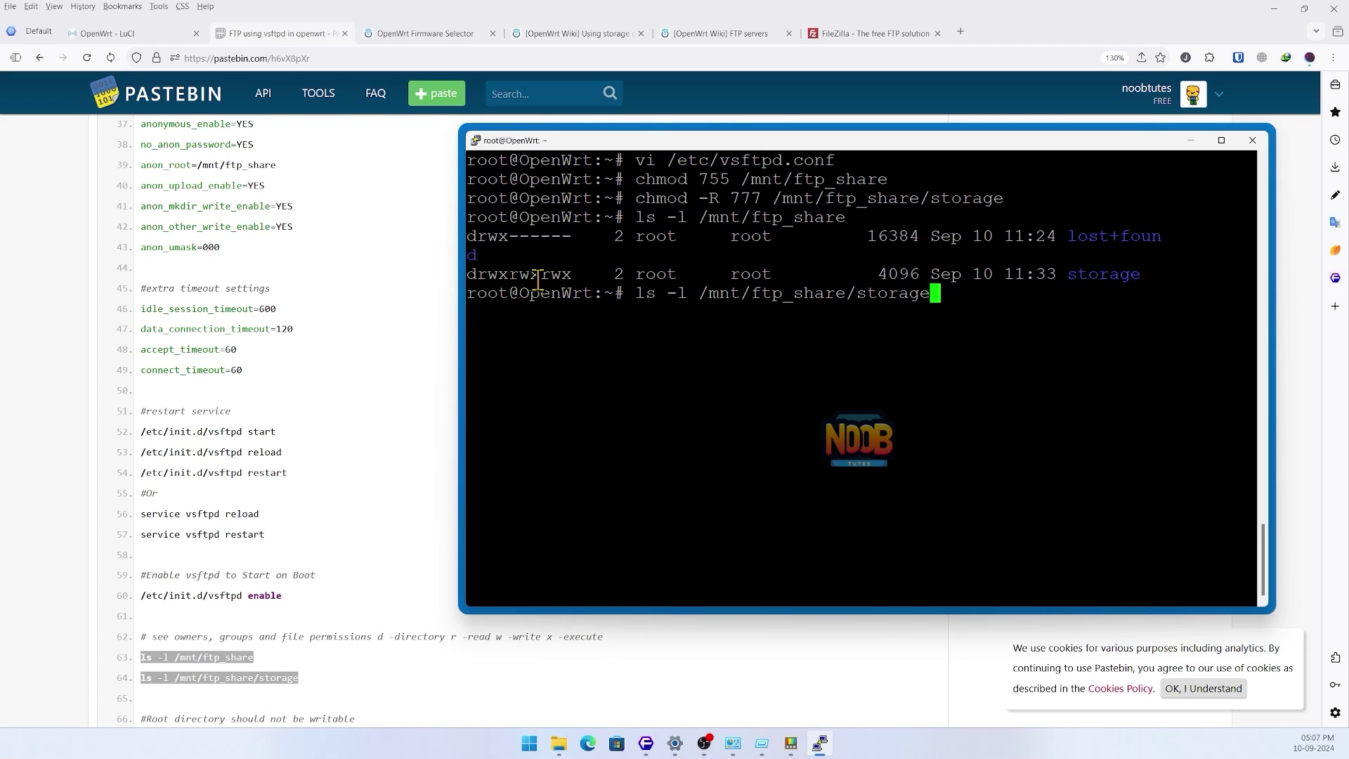
{"action": "left_click_drag", "start_coordinate": [467, 274], "coordinate": [1143, 271]}
{"action": "left_click", "coordinate": [1101, 297]}
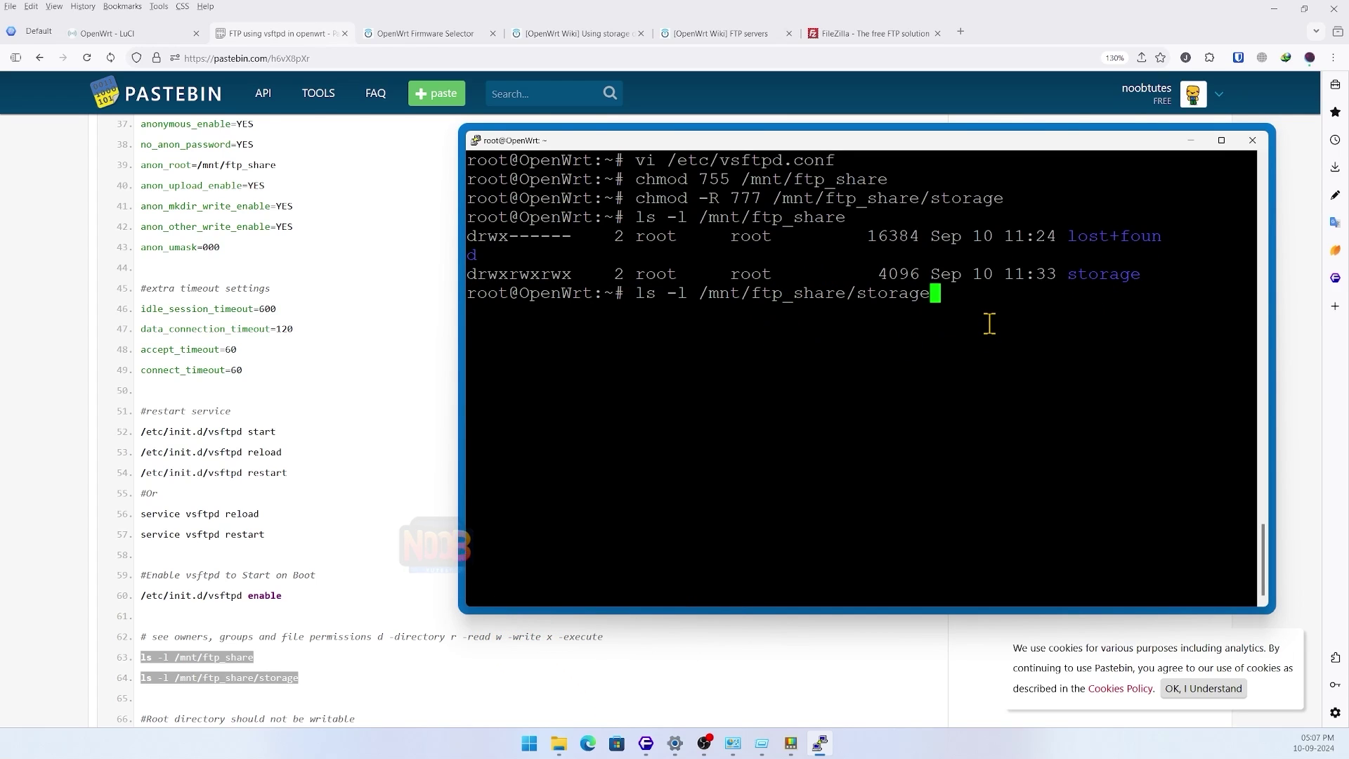
- Clear the terminal to a fresh root prompt
{"action": "type", "text": "clear"}
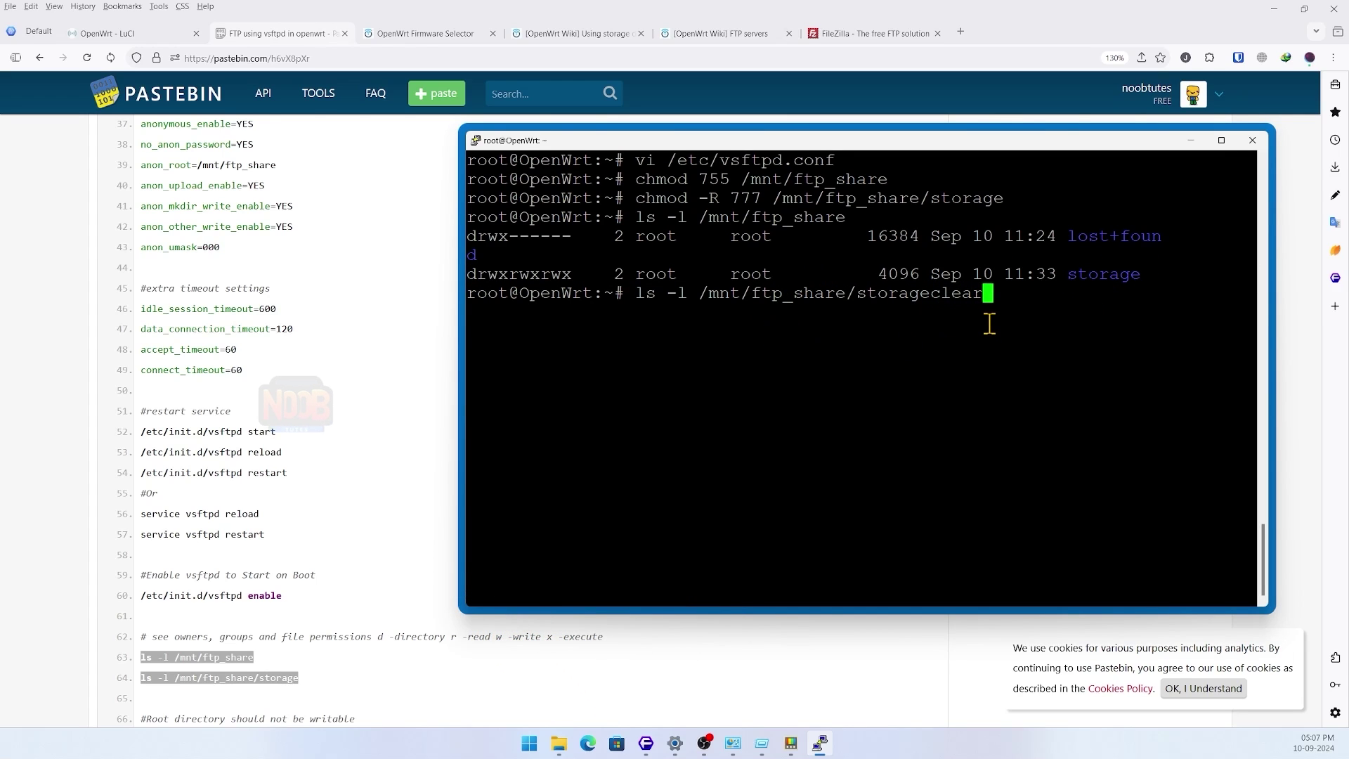
{"action": "key", "text": "BackSpace"}
{"action": "key", "text": "BackSpace"}
{"action": "key", "text": "BackSpace"}
{"action": "key", "text": "BackSpace"}
{"action": "key", "text": "BackSpace"}
{"action": "key", "text": "BackSpace"}
{"action": "key", "text": "BackSpace"}
{"action": "key", "text": "BackSpace"}
{"action": "key", "text": "BackSpace"}
{"action": "key", "text": "BackSpace"}
{"action": "key", "text": "BackSpace"}
{"action": "key", "text": "BackSpace"}
{"action": "key", "text": "BackSpace"}
{"action": "key", "text": "BackSpace"}
{"action": "key", "text": "BackSpace"}
{"action": "key", "text": "BackSpace"}
{"action": "key", "text": "BackSpace"}
{"action": "key", "text": "BackSpace"}
{"action": "key", "text": "BackSpace"}
{"action": "key", "text": "BackSpace"}
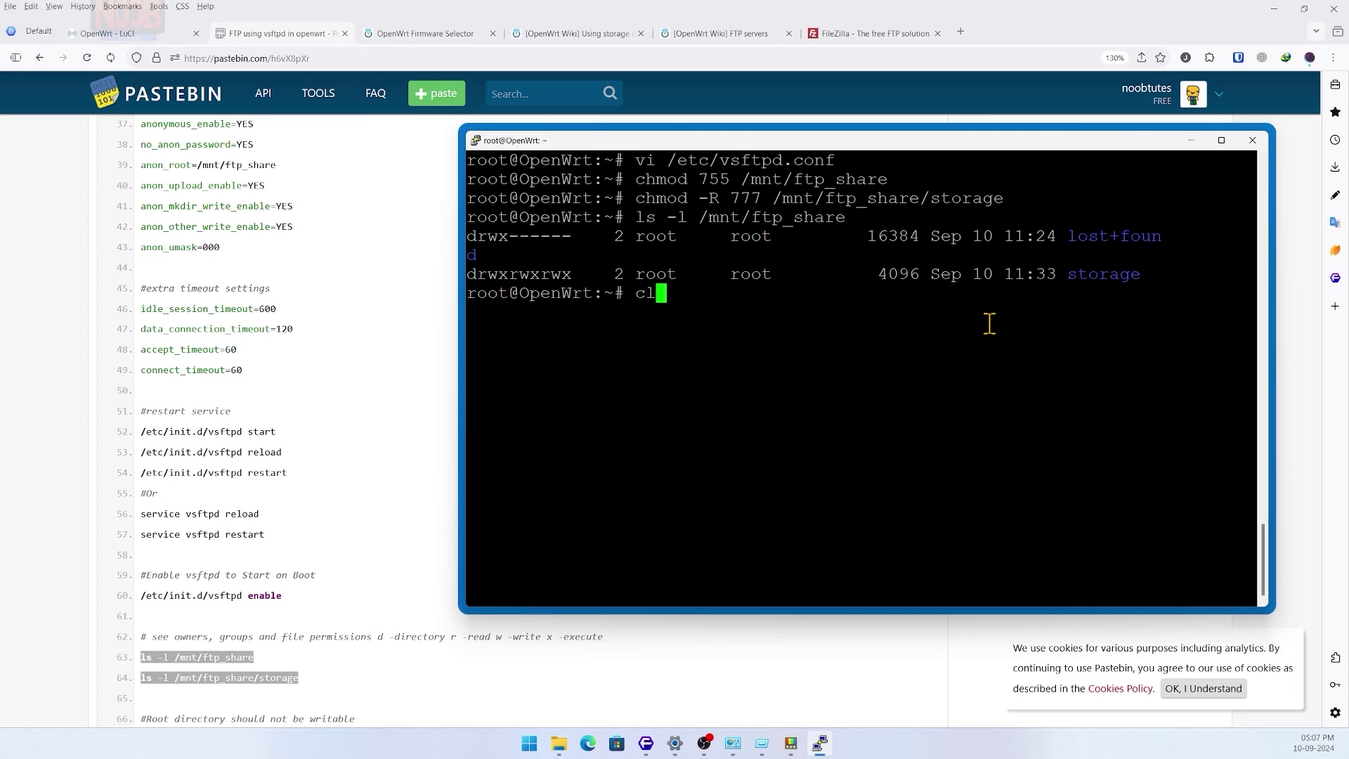
{"action": "key", "text": "Return"}
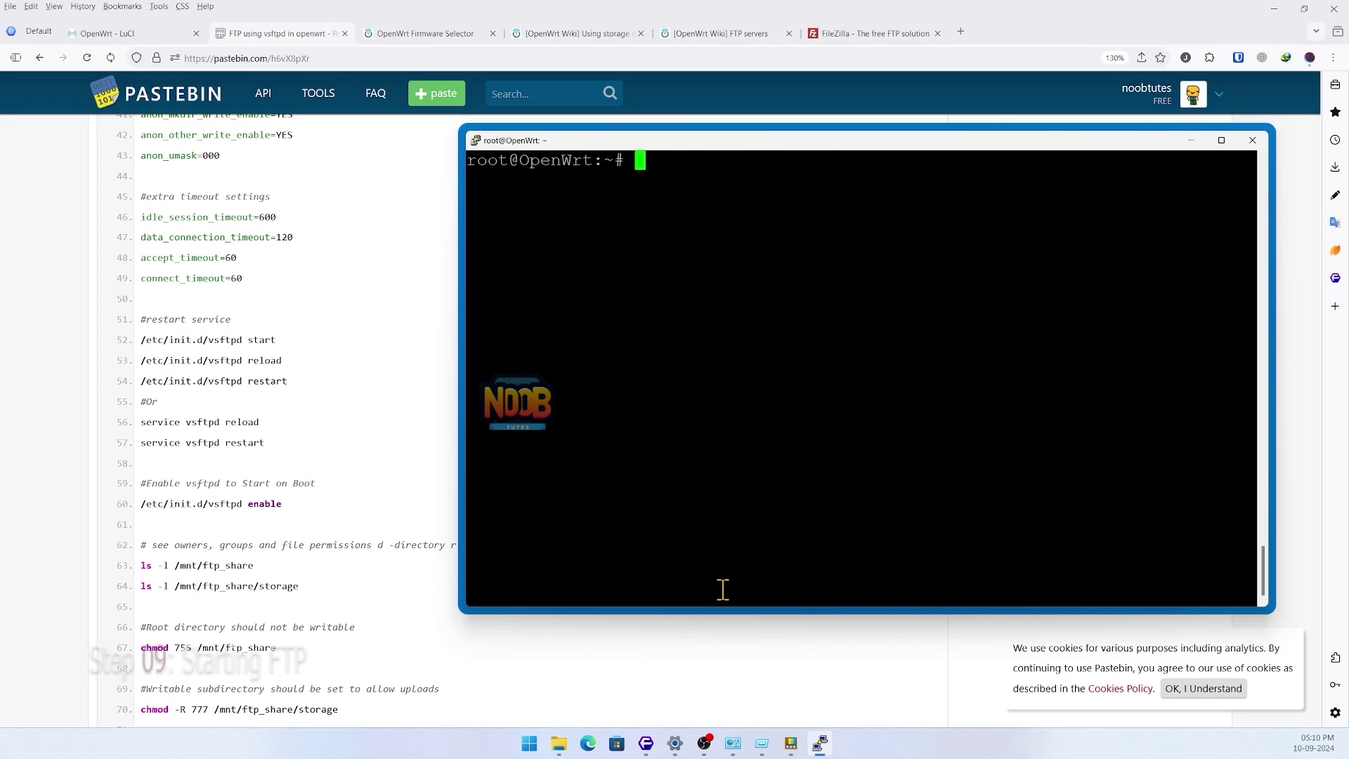
- Reload, restart and boot-enable vsftpd via /etc/init.d/vsftpd enable, then close PuTTY
{"action": "type", "text": "serv"}
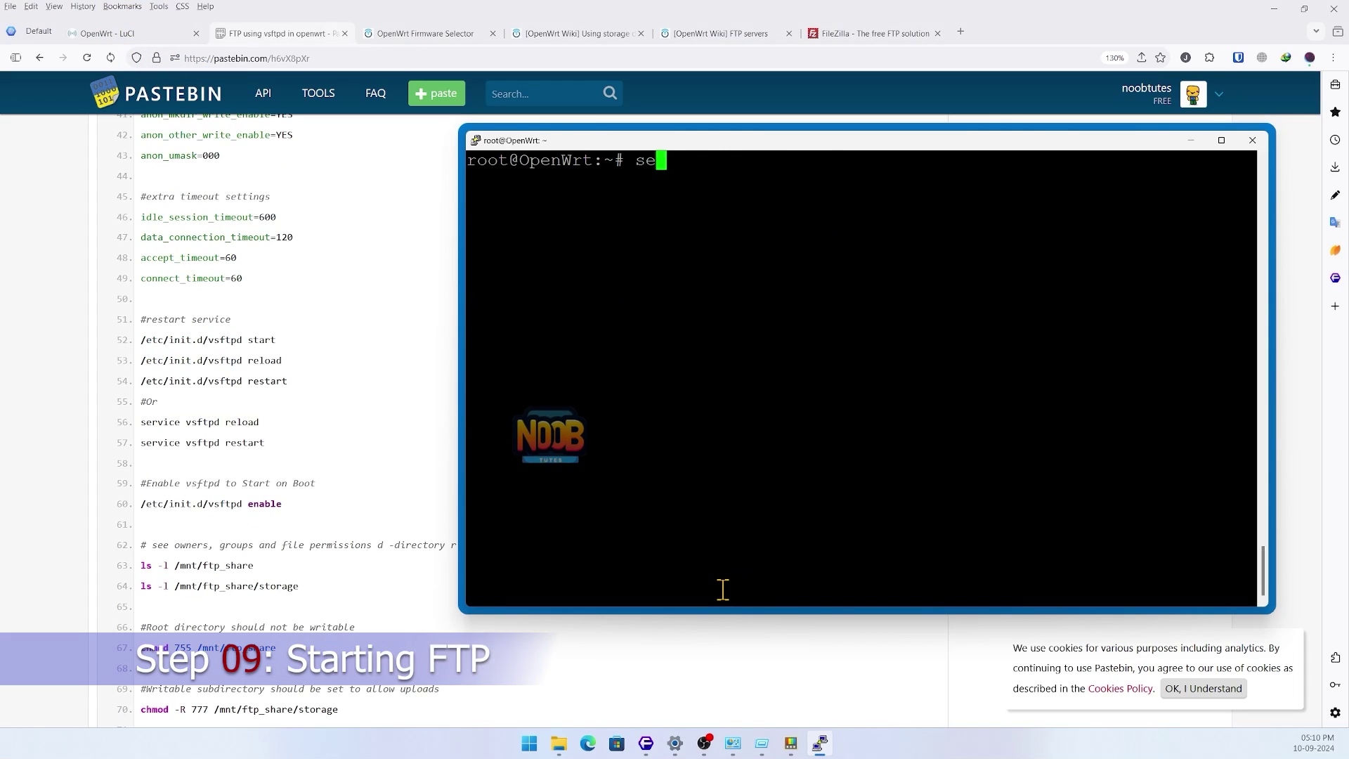
{"action": "type", "text": "ice "}
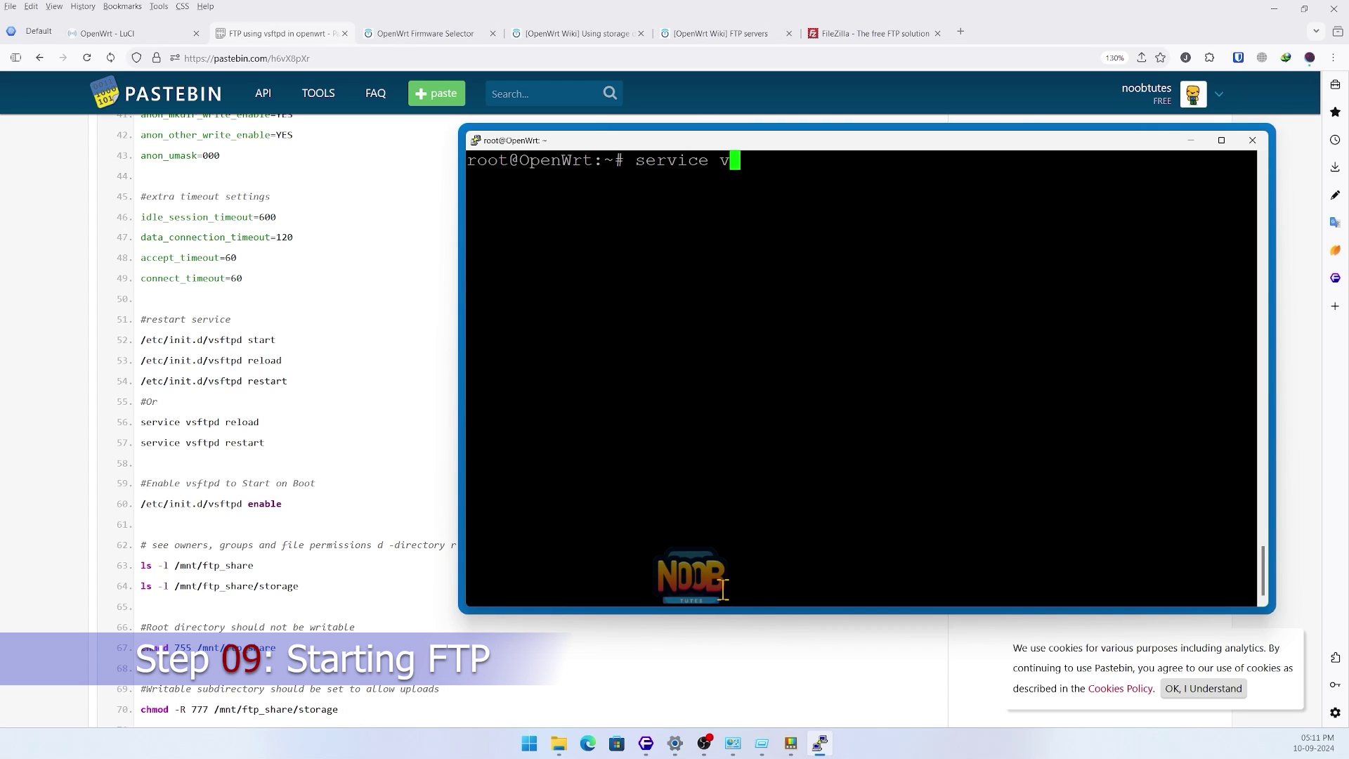
{"action": "type", "text": "vsftpd r"}
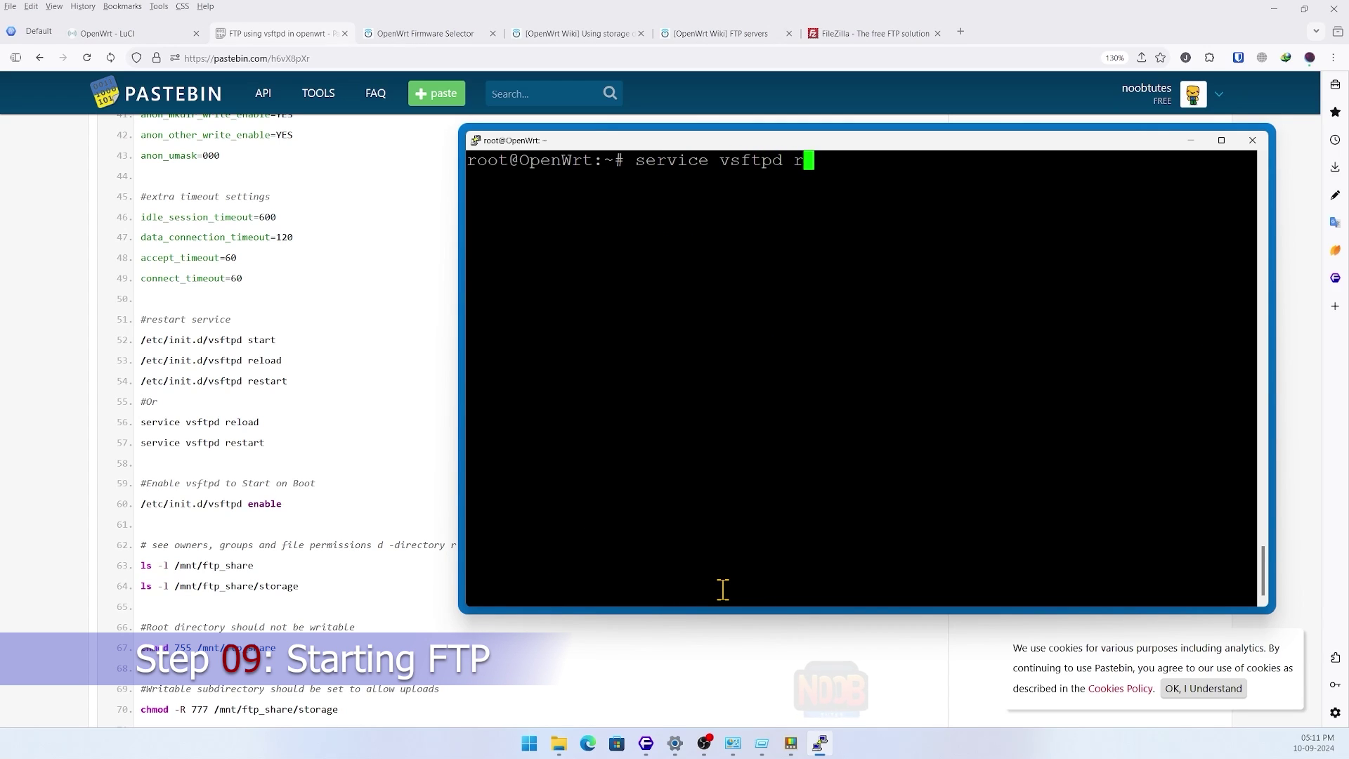
{"action": "type", "text": "eload"}
{"action": "key", "text": "Return"}
{"action": "type", "text": "service "}
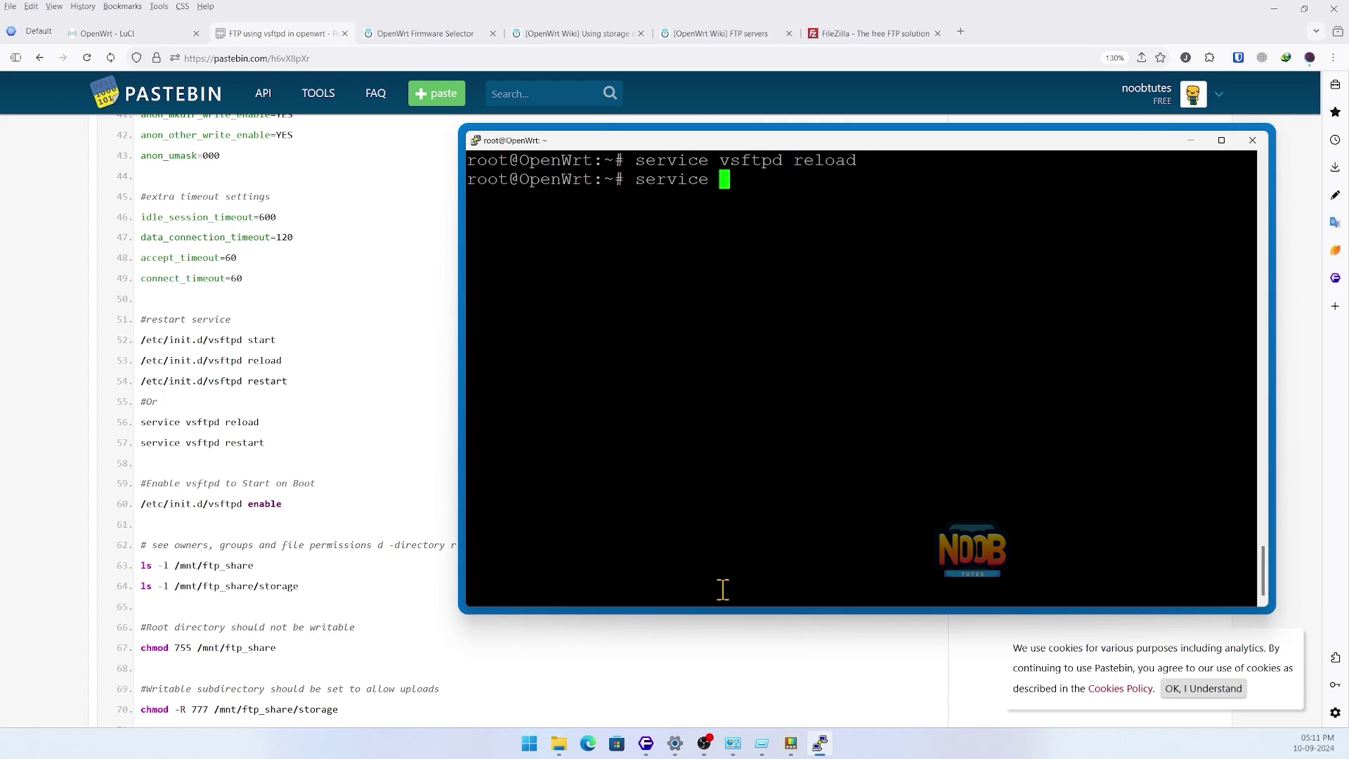
{"action": "type", "text": "vsftpd resta"}
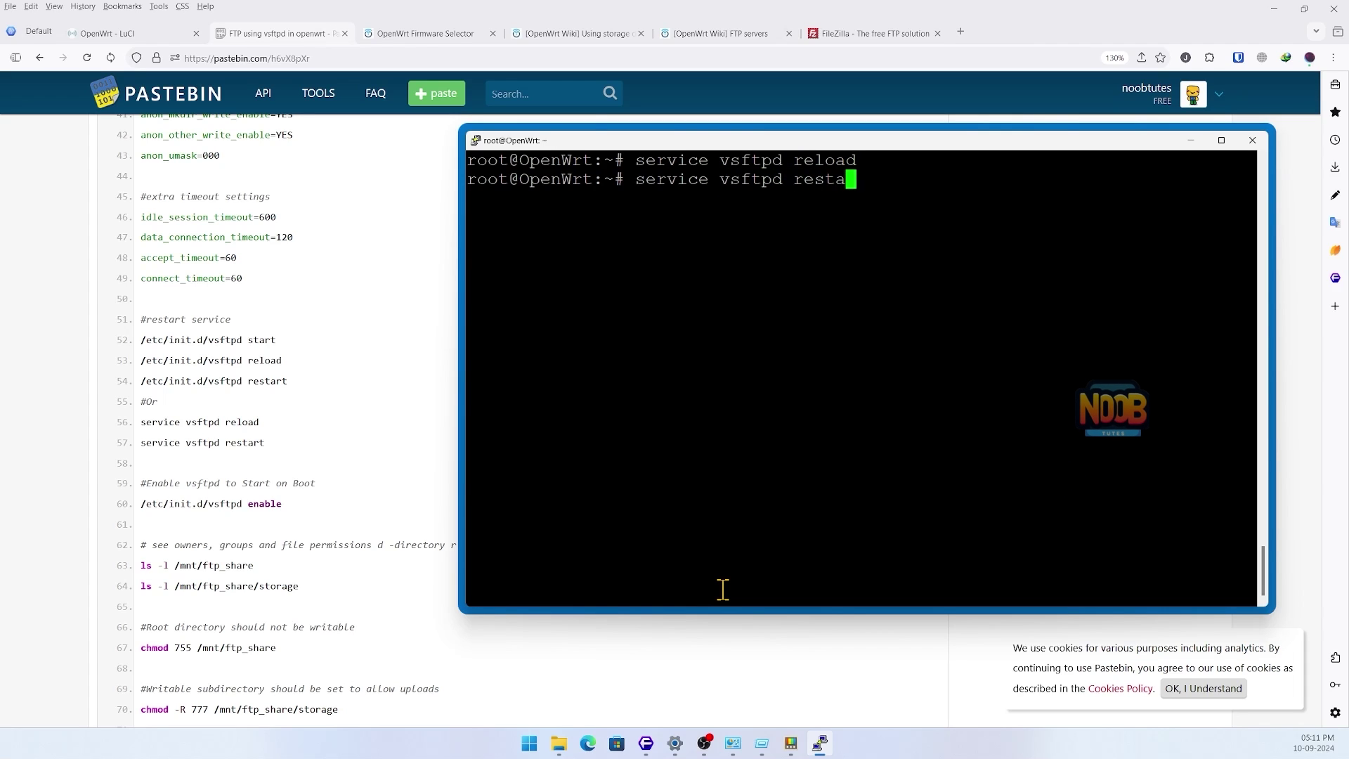
{"action": "type", "text": "rt"}
{"action": "key", "text": "Return"}
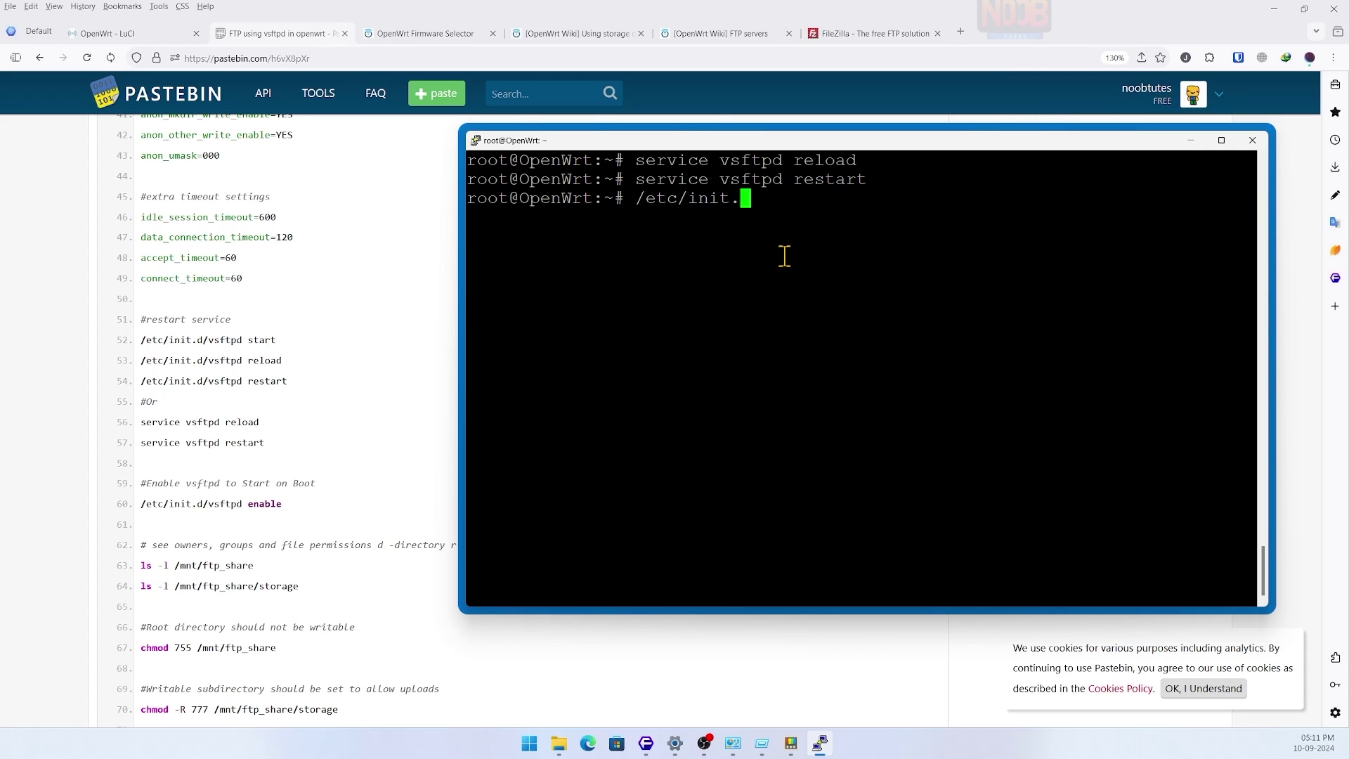
{"action": "type", "text": "/etc/init.d/vsf"}
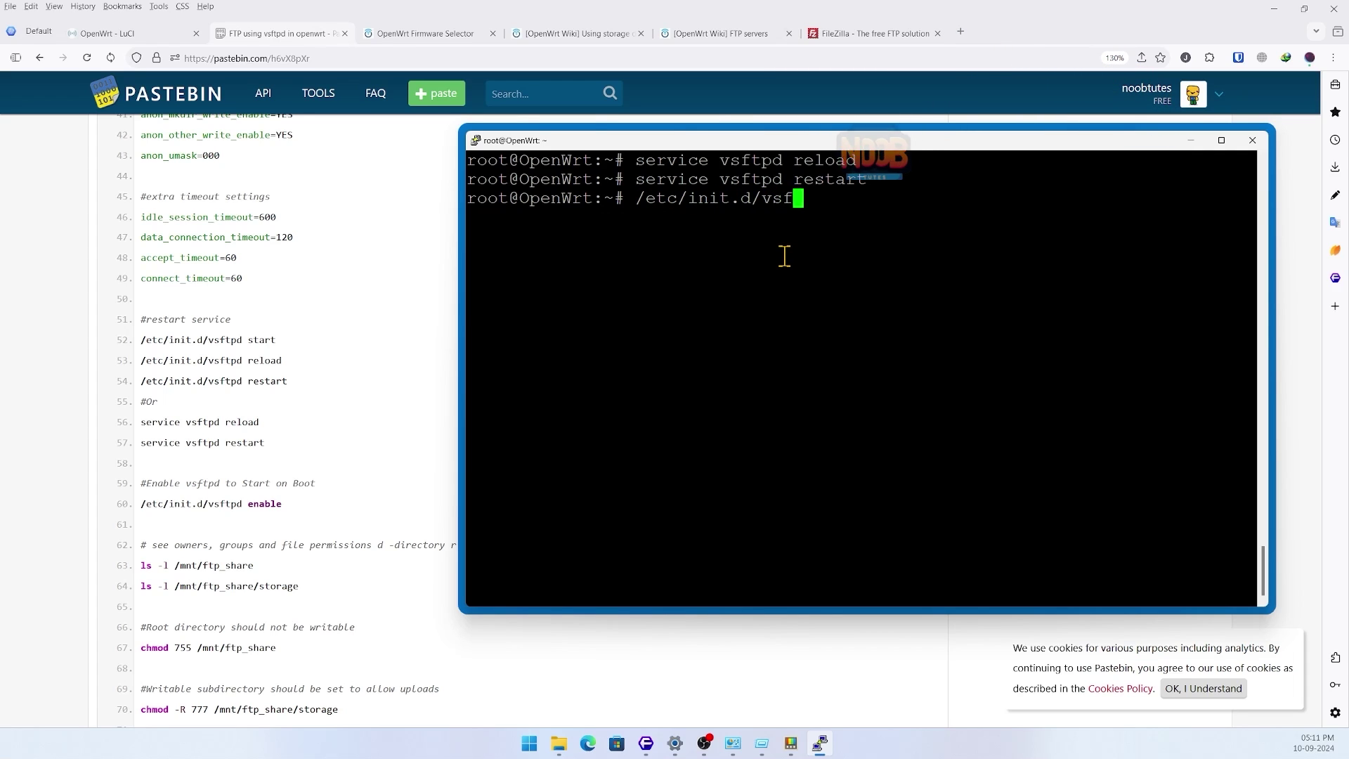
{"action": "type", "text": "tpd enable"}
{"action": "key", "text": "Return"}
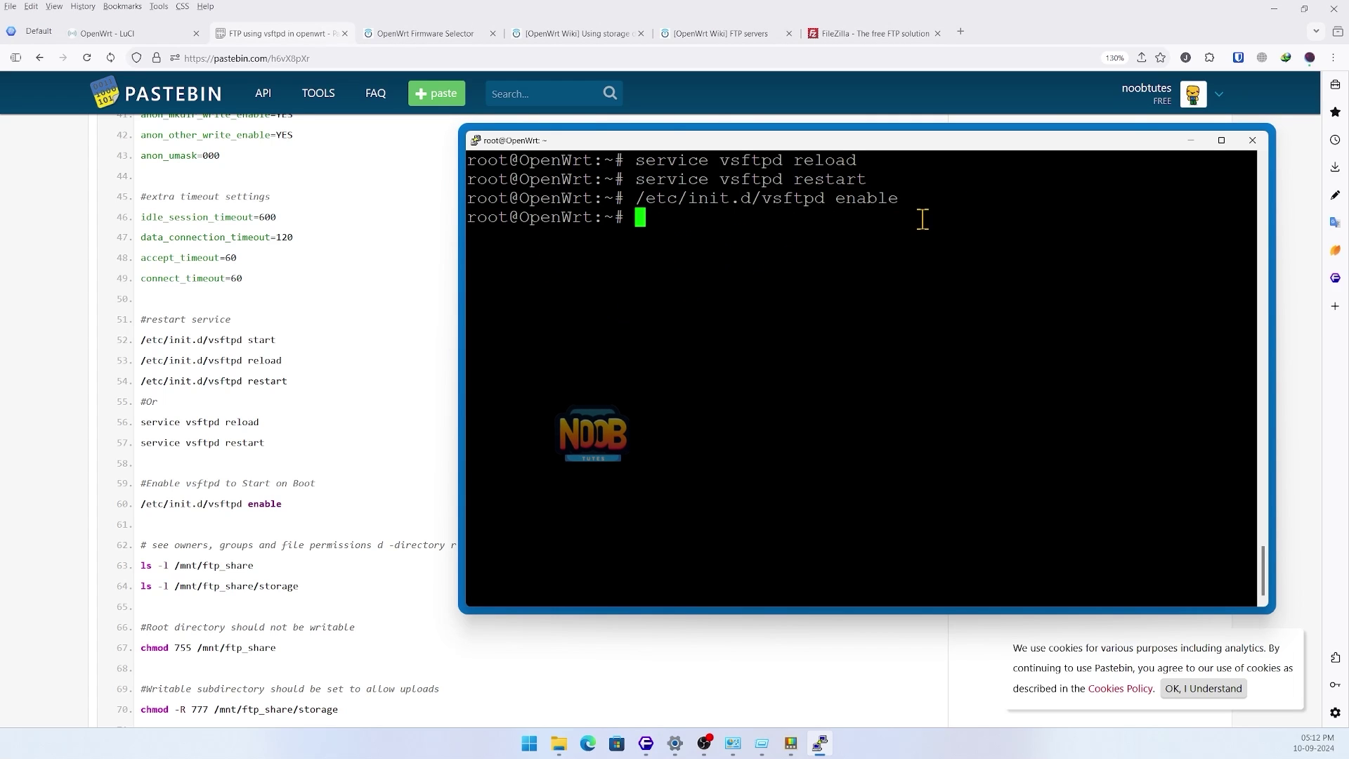
{"action": "key", "text": "alt+F4"}
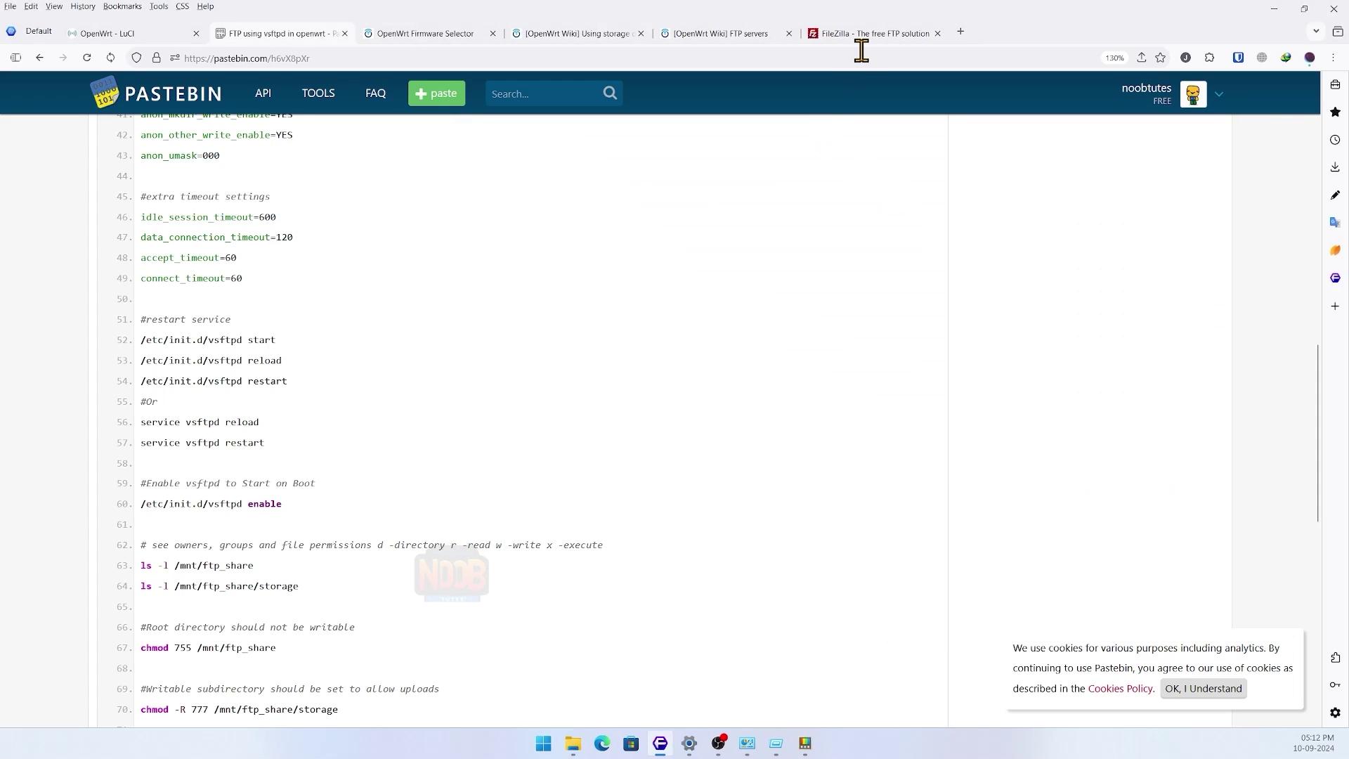
- Switch Firefox to the FileZilla homepage tab
{"action": "left_click", "coordinate": [846, 36]}
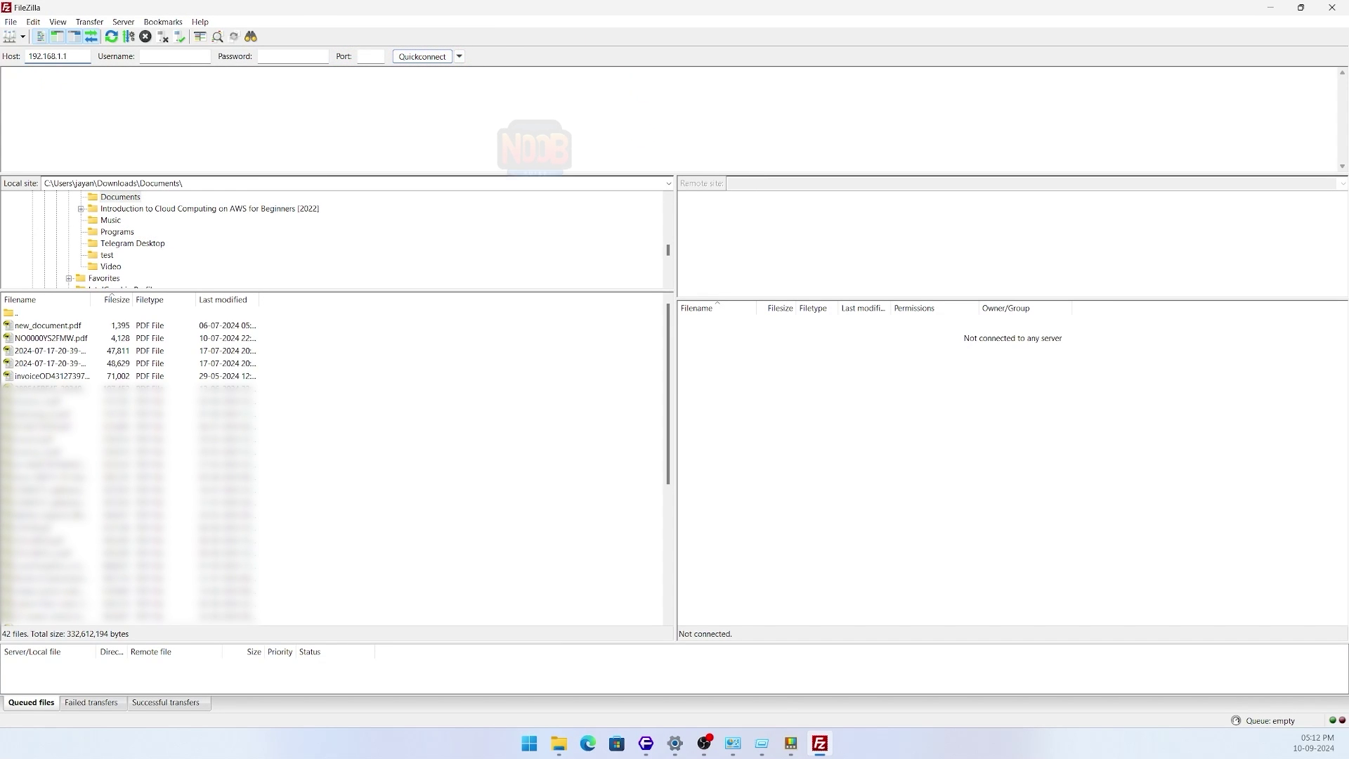
- Quickconnect anonymously to 192.168.1.1, check the login log, and open the remote storage folder
{"action": "left_click", "coordinate": [435, 59]}
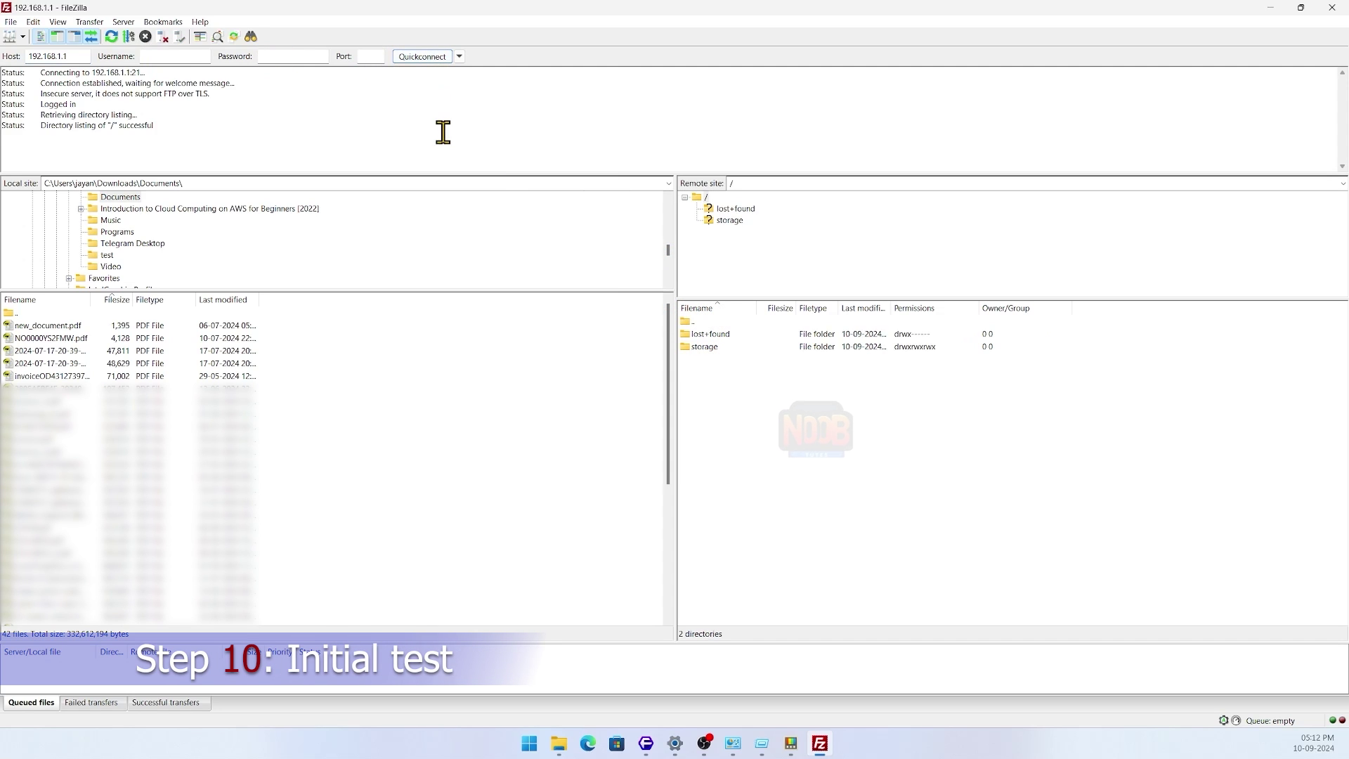
{"action": "left_click_drag", "start_coordinate": [30, 76], "coordinate": [217, 97]}
{"action": "left_click", "coordinate": [217, 106]}
{"action": "left_click_drag", "start_coordinate": [45, 92], "coordinate": [192, 93]}
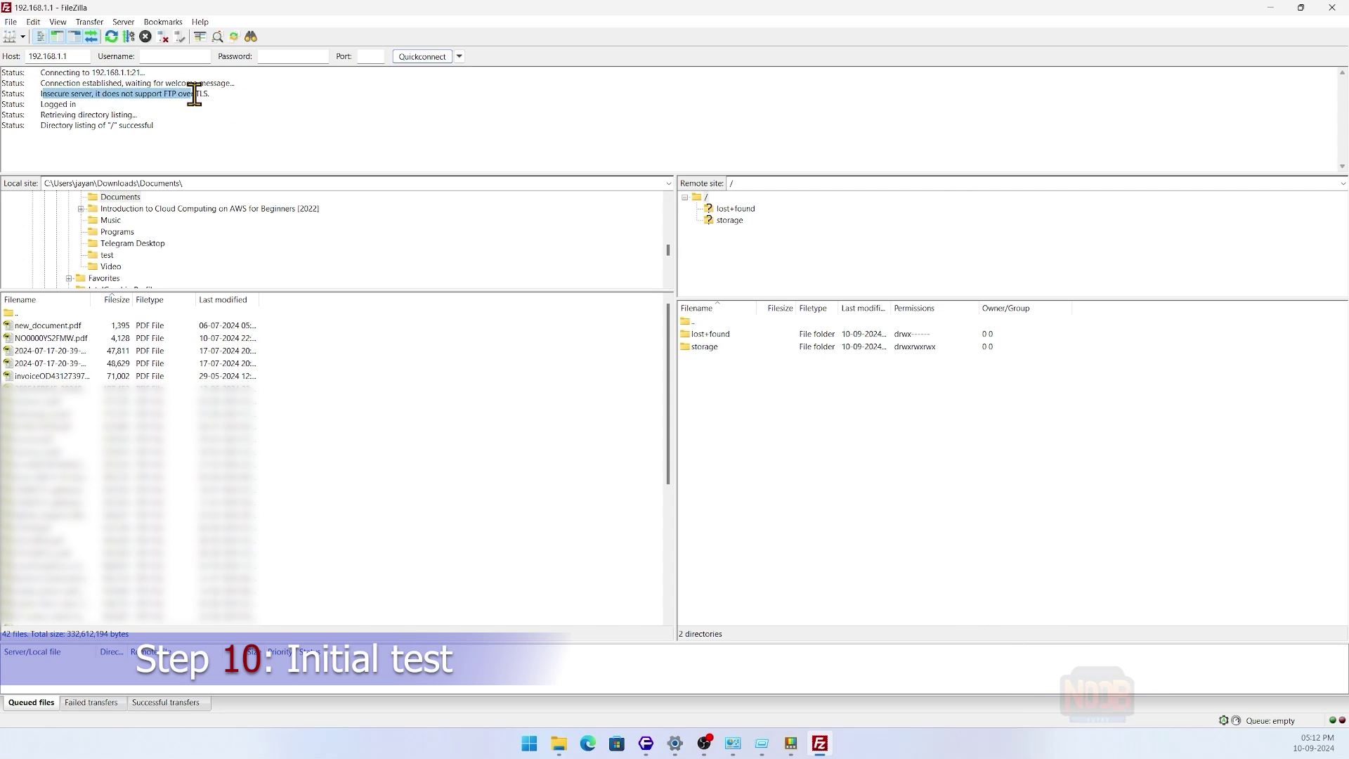
{"action": "triple_click", "coordinate": [54, 104]}
{"action": "left_click", "coordinate": [99, 123]}
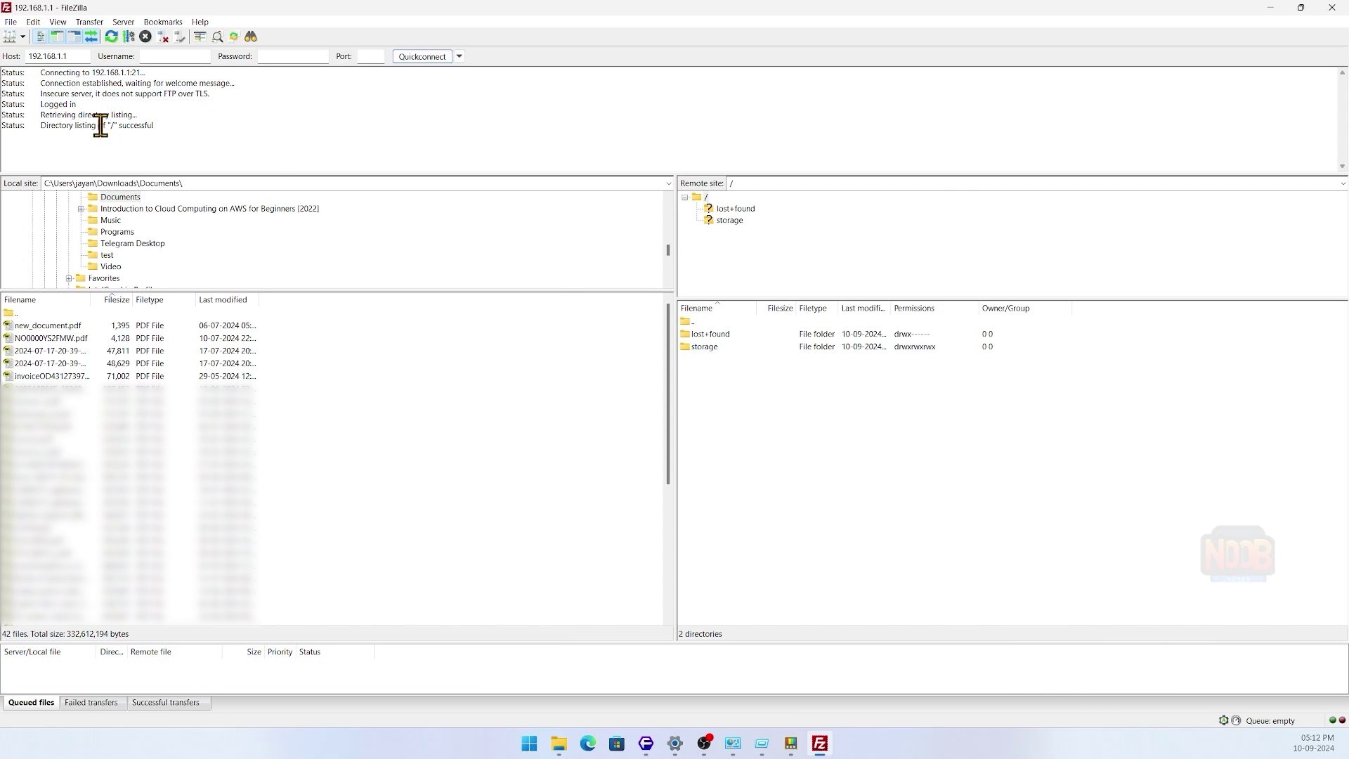
{"action": "double_click", "coordinate": [704, 347]}
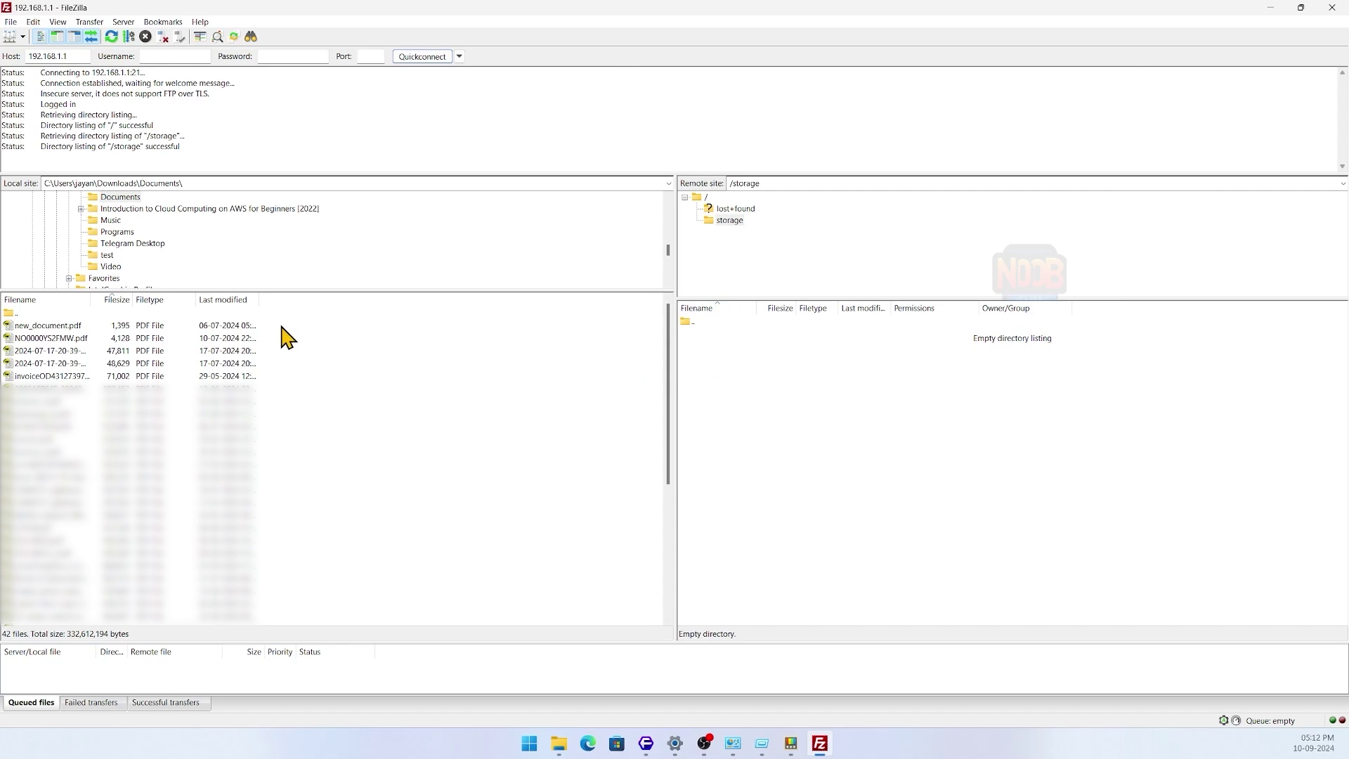
- Upload the five local PDFs (172,965 bytes total) into the remote /storage folder
{"action": "left_click_drag", "start_coordinate": [242, 326], "coordinate": [151, 363]}
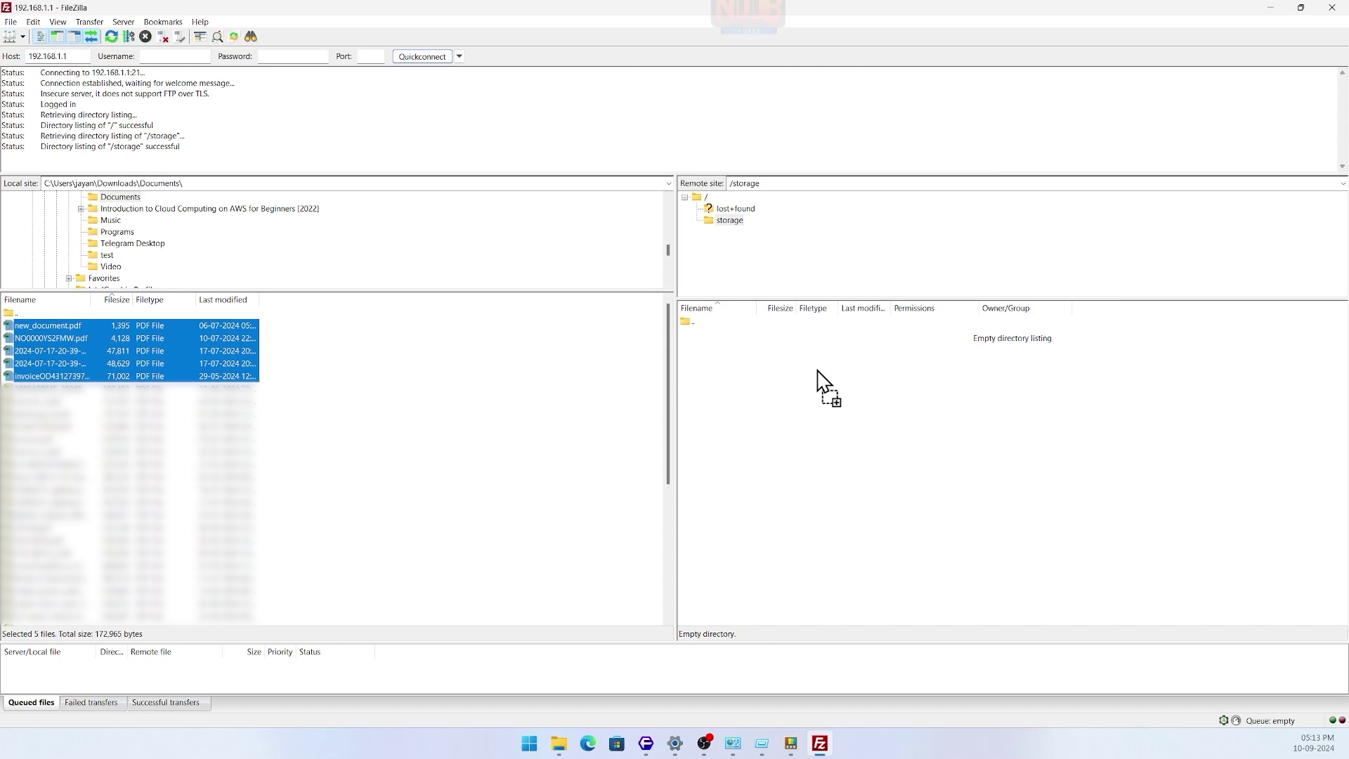
{"action": "left_click_drag", "start_coordinate": [823, 384], "coordinate": [823, 381]}
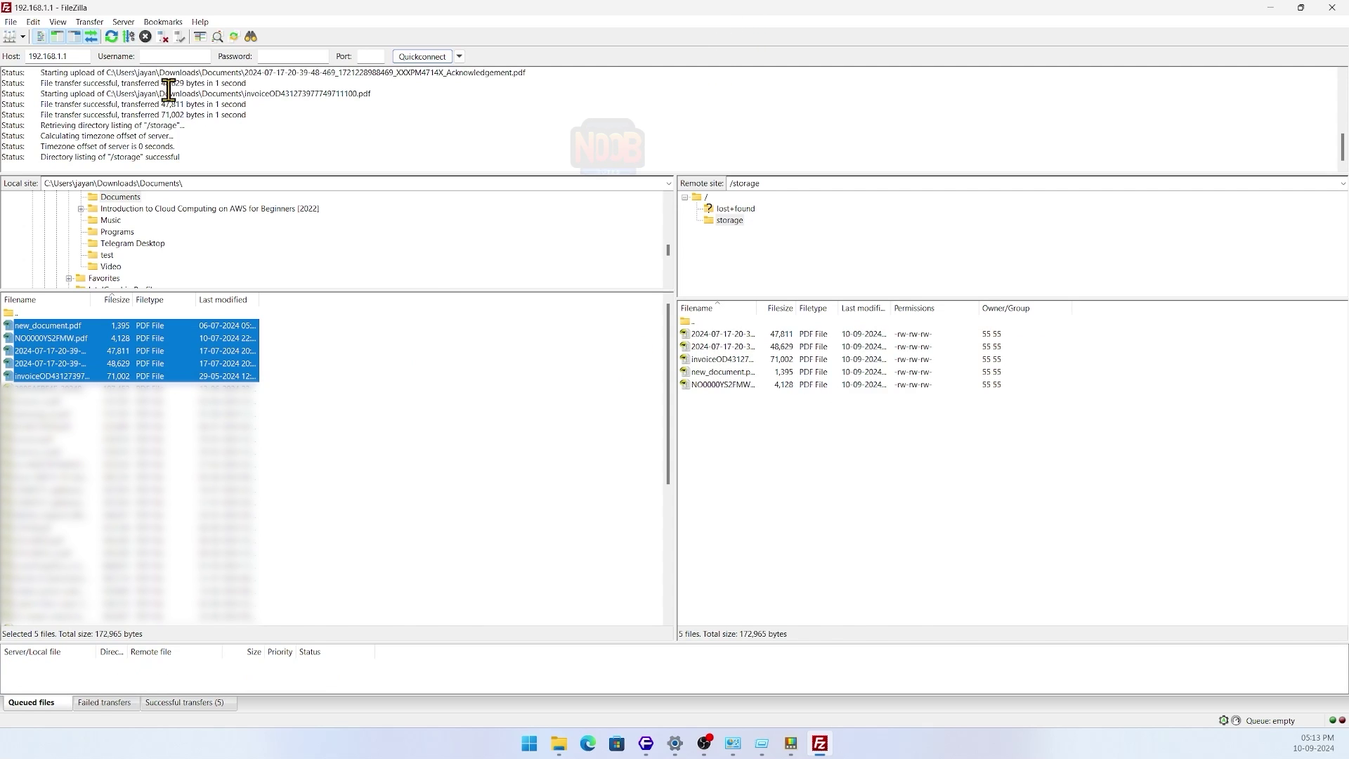
{"action": "scroll", "coordinate": [172, 98], "scroll_direction": "up", "scroll_amount": 2}
{"action": "scroll", "coordinate": [172, 98], "scroll_direction": "down", "scroll_amount": 1}
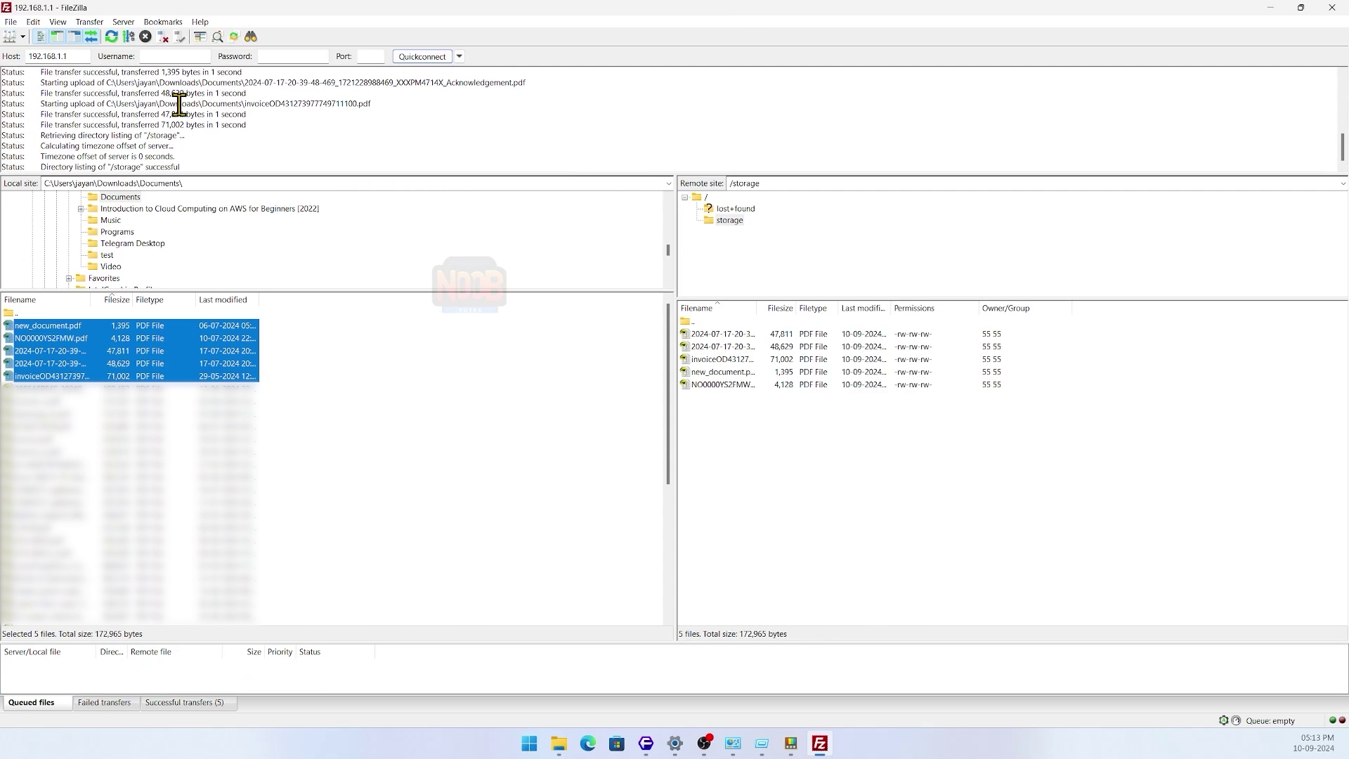
{"action": "right_click", "coordinate": [741, 404]}
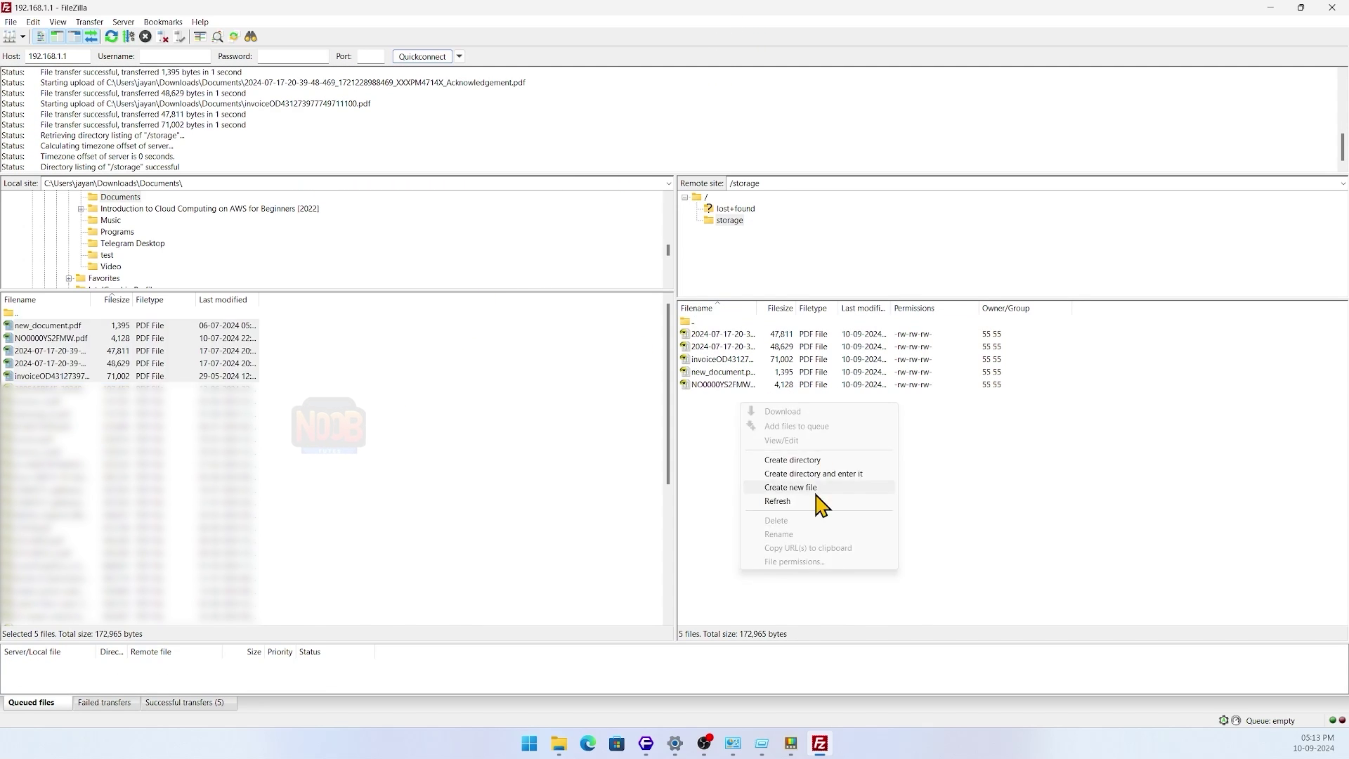
- Create a remote folder named 'test' in /storage
{"action": "left_click", "coordinate": [832, 462]}
{"action": "type", "text": "test"}
{"action": "key", "text": "Return"}
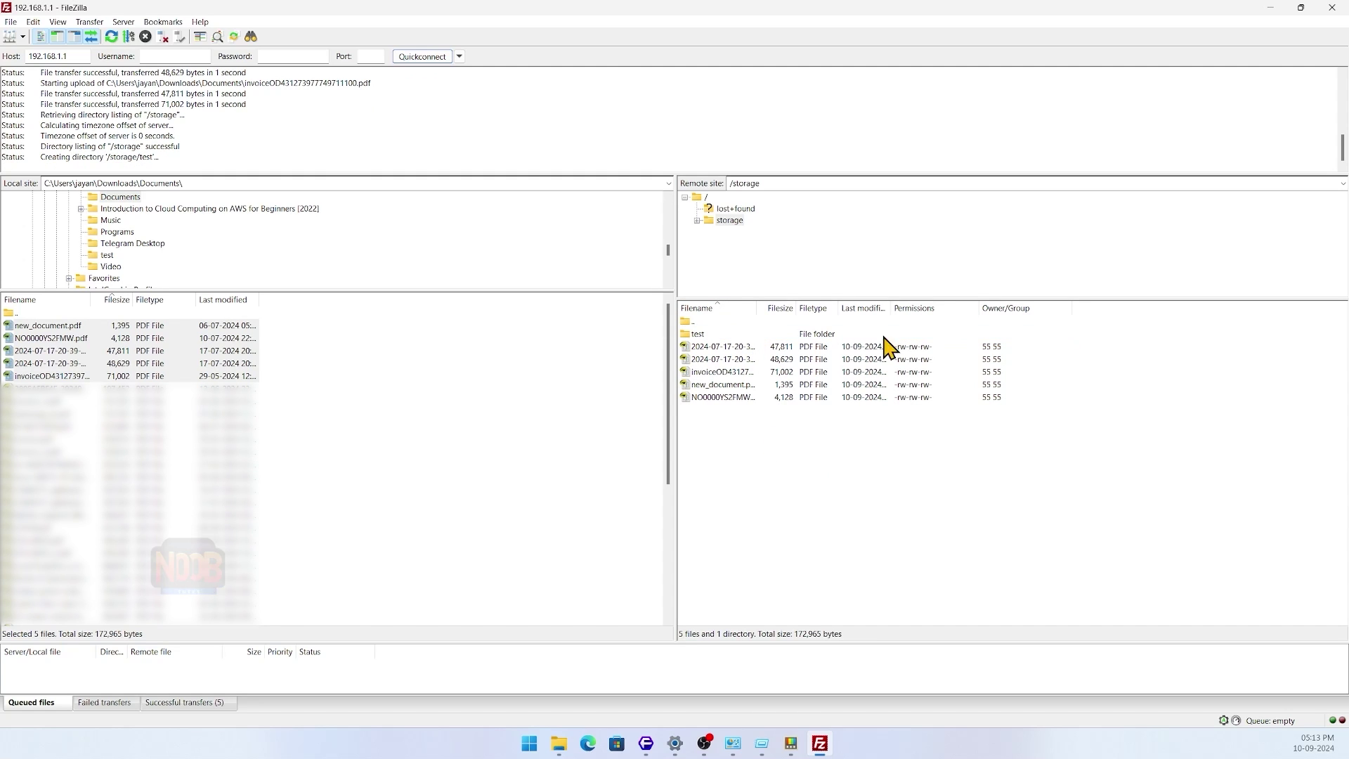
- Move all five remote PDFs into the test folder
{"action": "right_click", "coordinate": [834, 425]}
{"action": "left_click", "coordinate": [899, 408]}
{"action": "key", "text": "ctrl+a"}
{"action": "left_click_drag", "start_coordinate": [767, 367], "coordinate": [819, 343]}
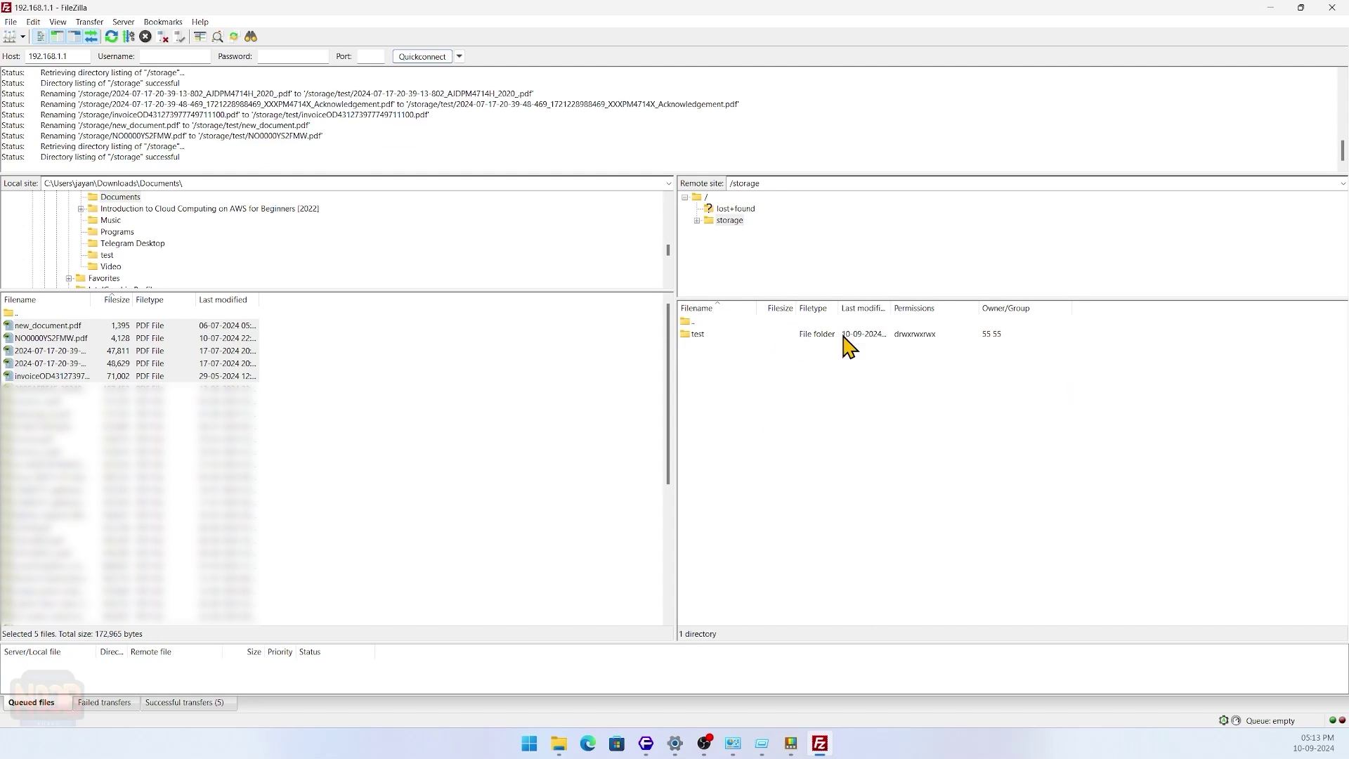
- Delete the test folder and confirm the deletion
{"action": "left_click", "coordinate": [703, 334]}
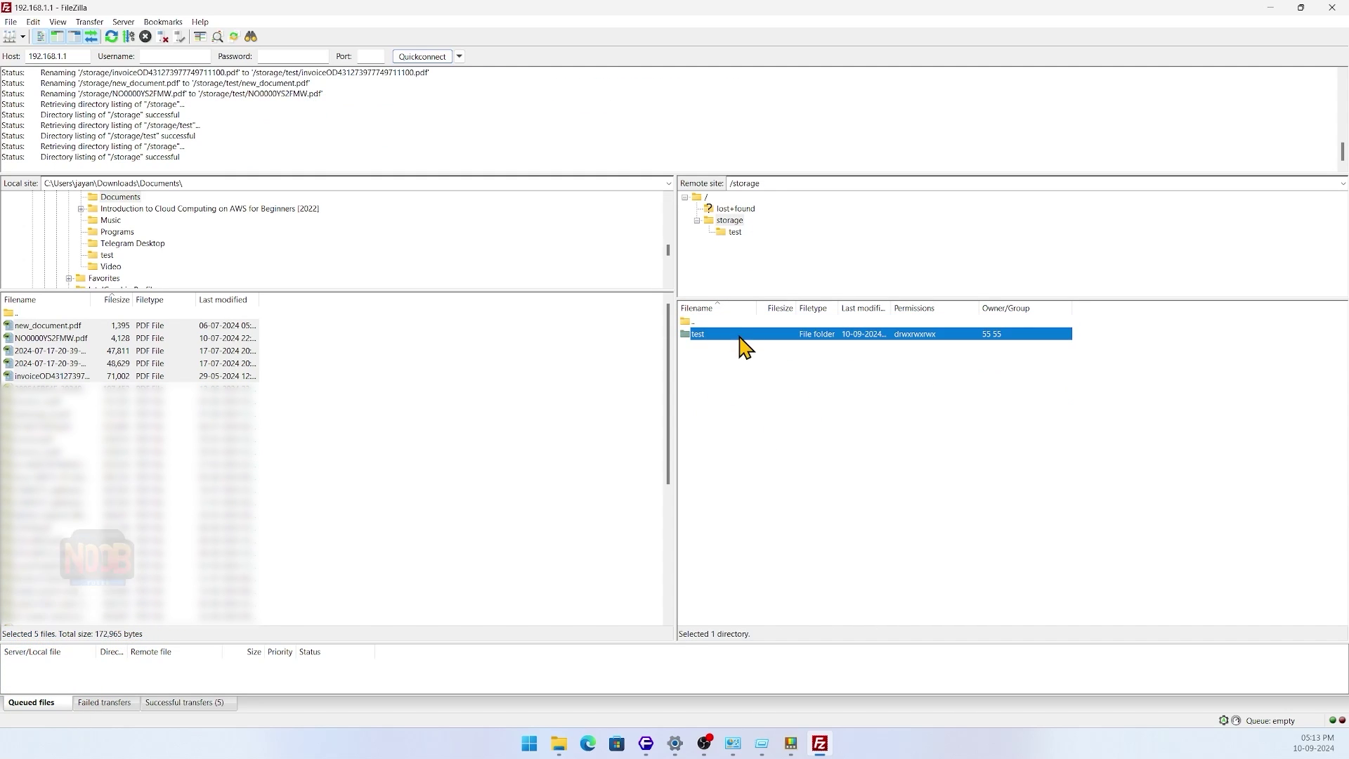
{"action": "key", "text": "Delete"}
{"action": "left_click", "coordinate": [739, 374]}
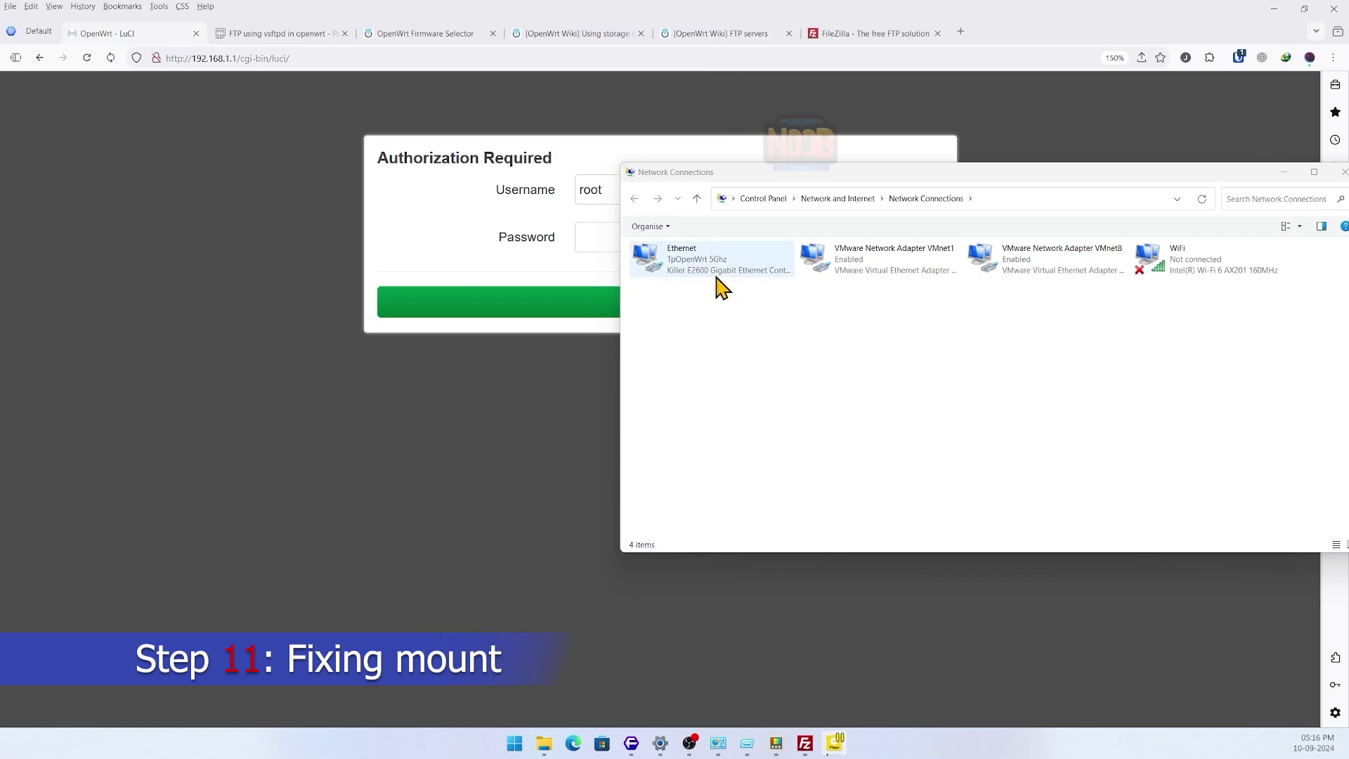
- Log in to OpenWrt LuCI and go to System > Mount Points
{"action": "key", "text": "alt+Tab"}
{"action": "left_click", "coordinate": [651, 292]}
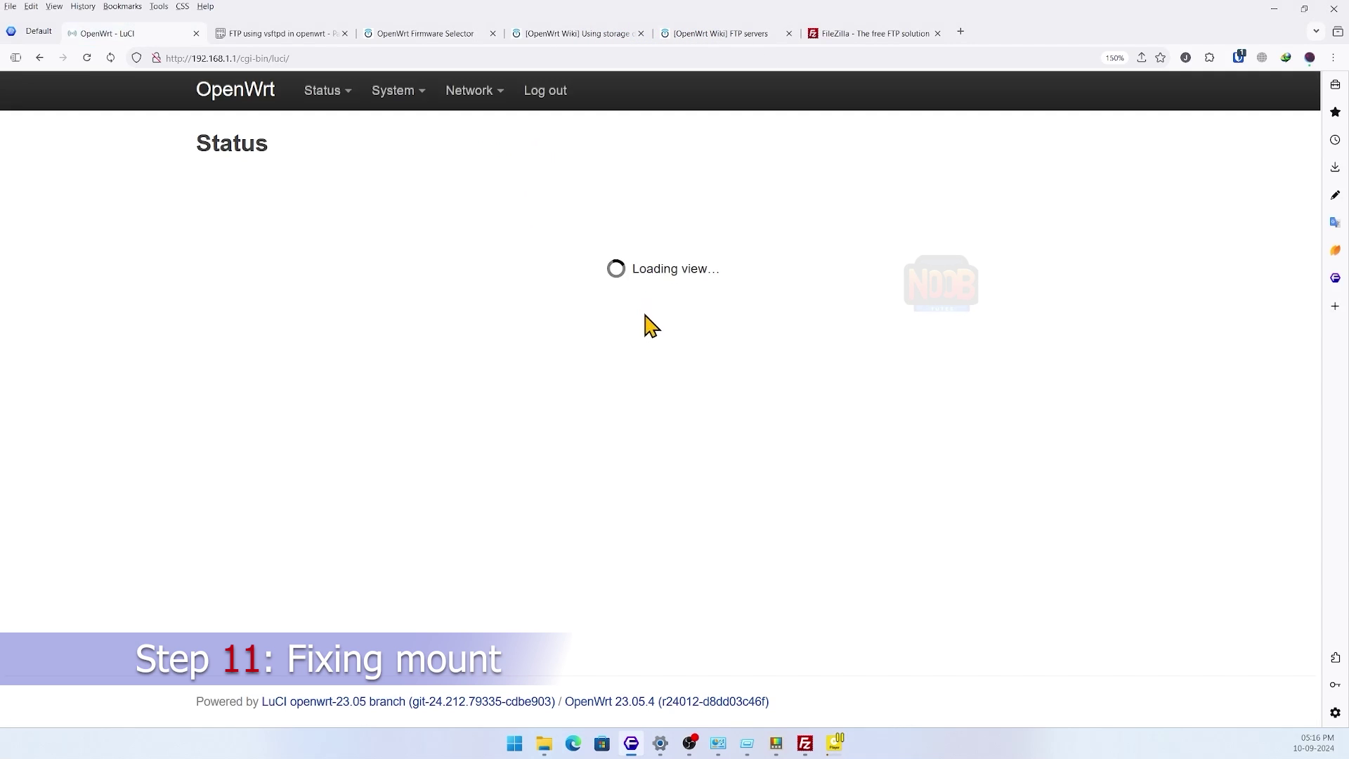
{"action": "scroll", "coordinate": [656, 457], "scroll_direction": "down", "scroll_amount": 10}
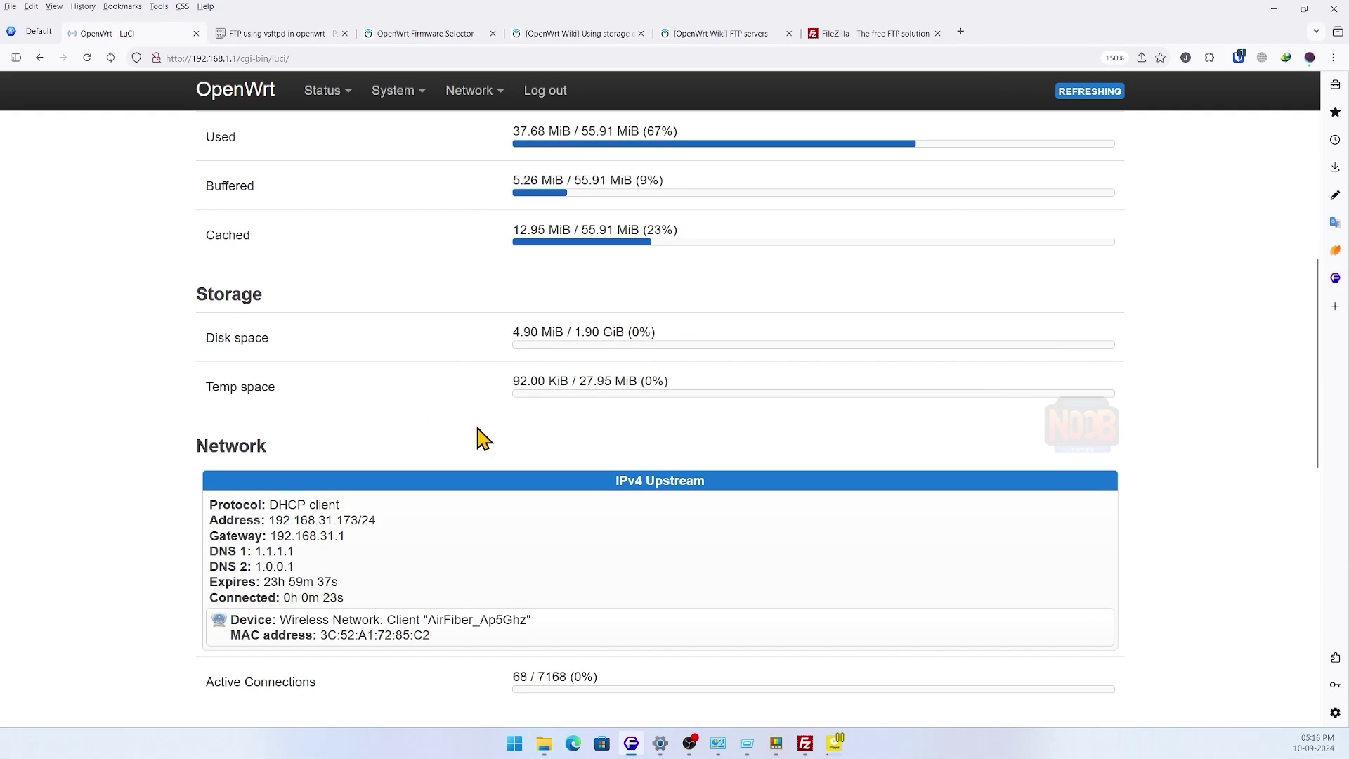
{"action": "scroll", "coordinate": [489, 411], "scroll_direction": "up", "scroll_amount": 5}
{"action": "mouse_move", "coordinate": [399, 92]}
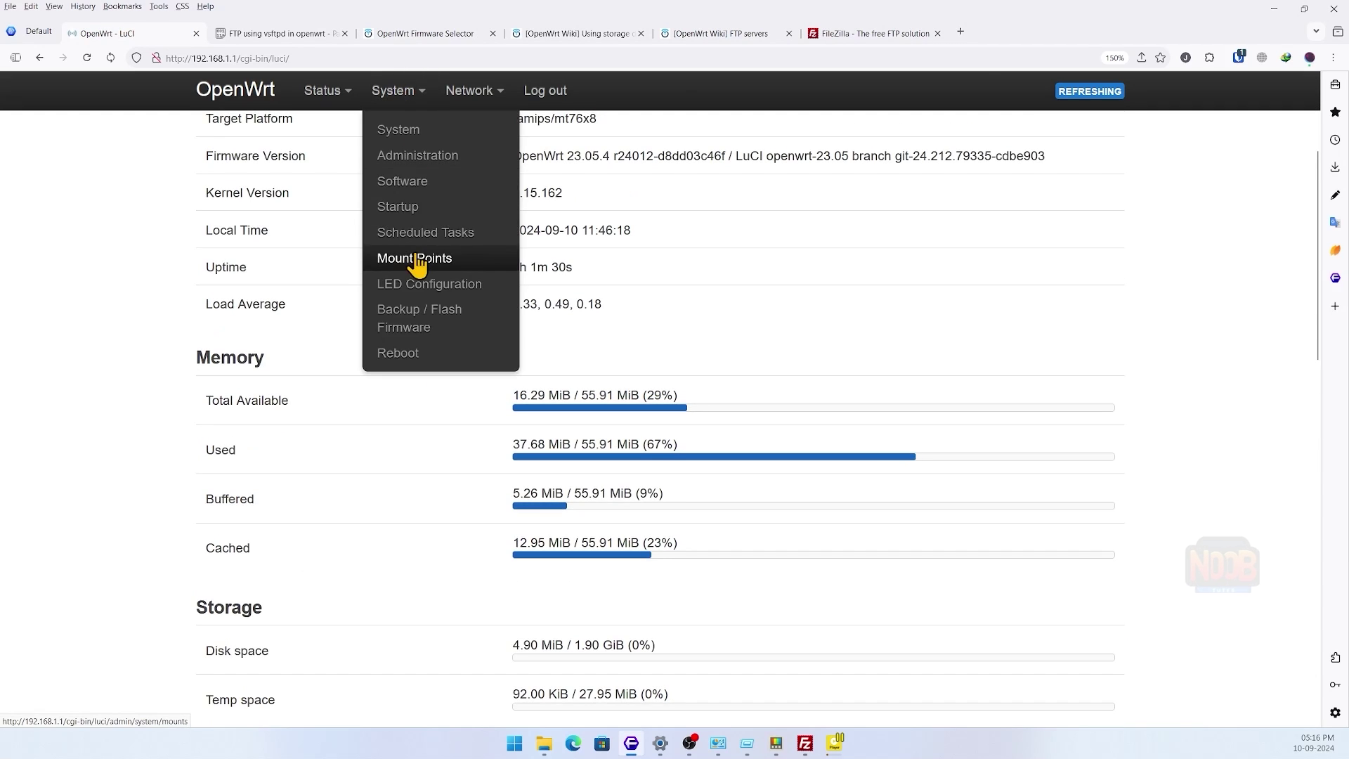
{"action": "left_click", "coordinate": [411, 257]}
- Tick Enabled on the sda2 mount entry
{"action": "scroll", "coordinate": [657, 394], "scroll_direction": "down", "scroll_amount": 3}
{"action": "scroll", "coordinate": [668, 406], "scroll_direction": "down", "scroll_amount": 4}
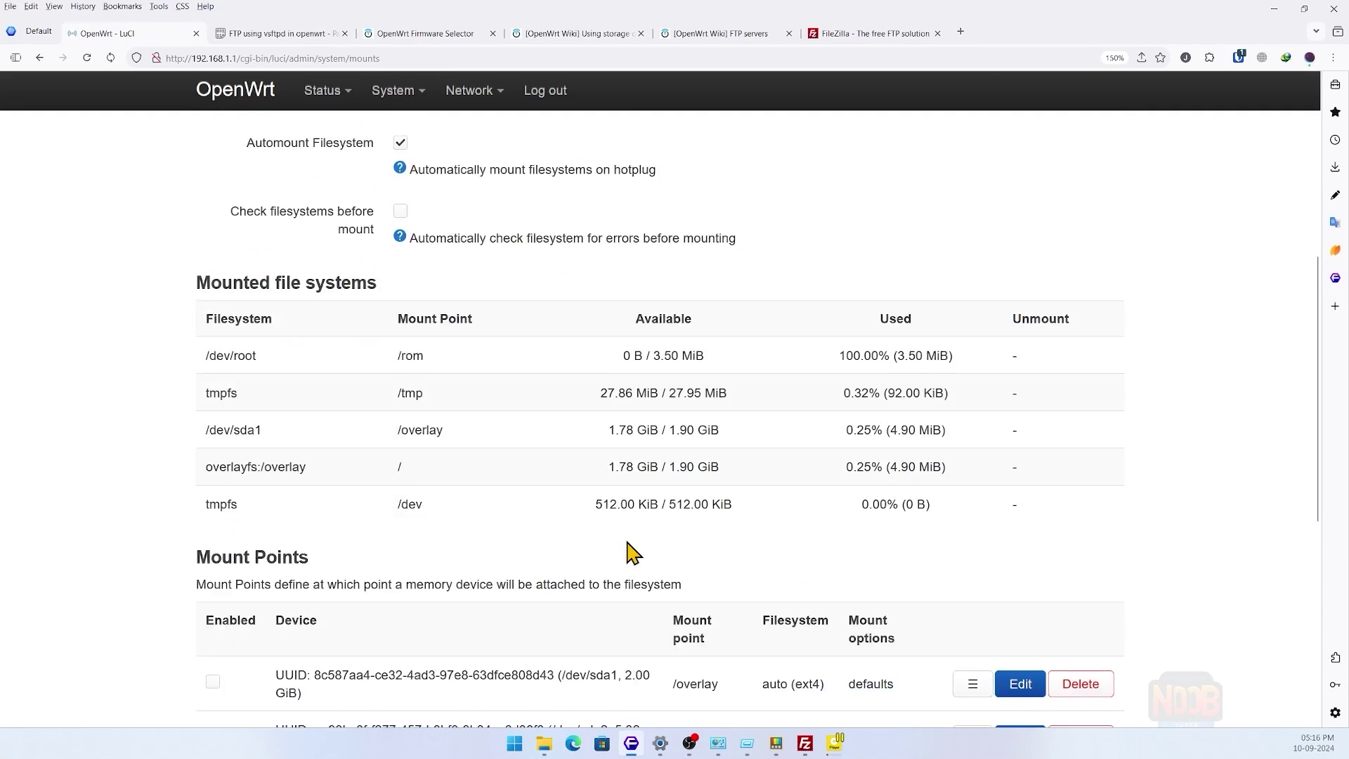
{"action": "scroll", "coordinate": [562, 548], "scroll_direction": "up", "scroll_amount": 6}
{"action": "scroll", "coordinate": [506, 232], "scroll_direction": "up", "scroll_amount": 3}
{"action": "scroll", "coordinate": [747, 442], "scroll_direction": "down", "scroll_amount": 8}
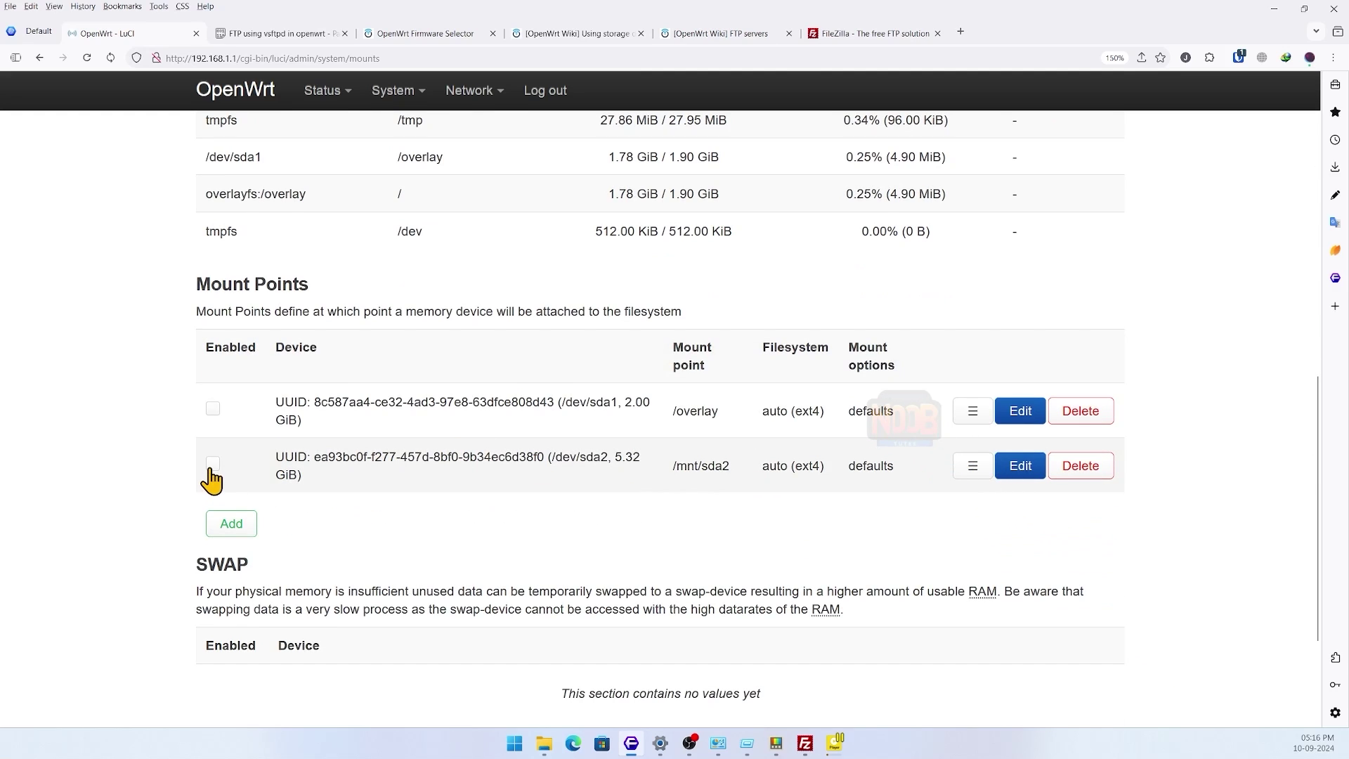
{"action": "left_click", "coordinate": [212, 465]}
- Change the sda2 entry's mount point to /mnt/ftp_share and save it
{"action": "scroll", "coordinate": [430, 442], "scroll_direction": "up", "scroll_amount": 8}
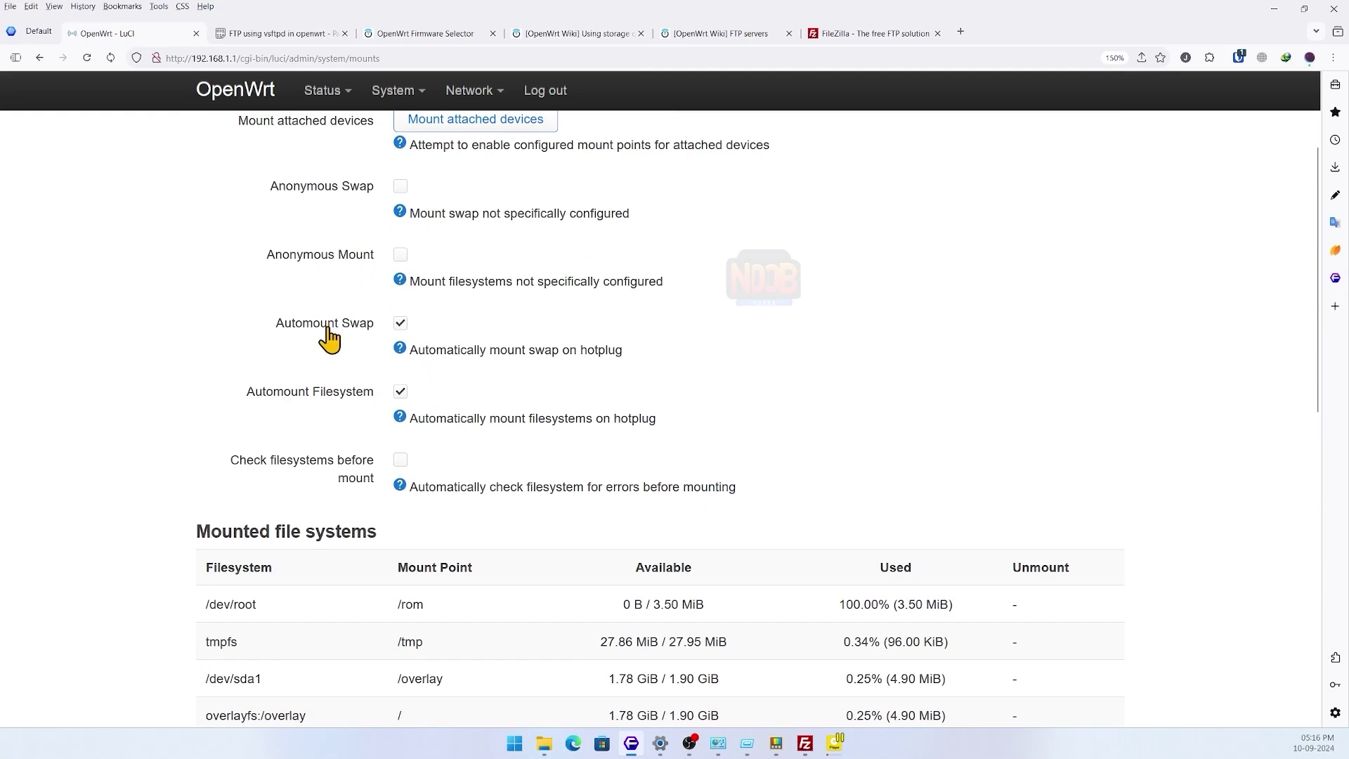
{"action": "scroll", "coordinate": [762, 467], "scroll_direction": "down", "scroll_amount": 6}
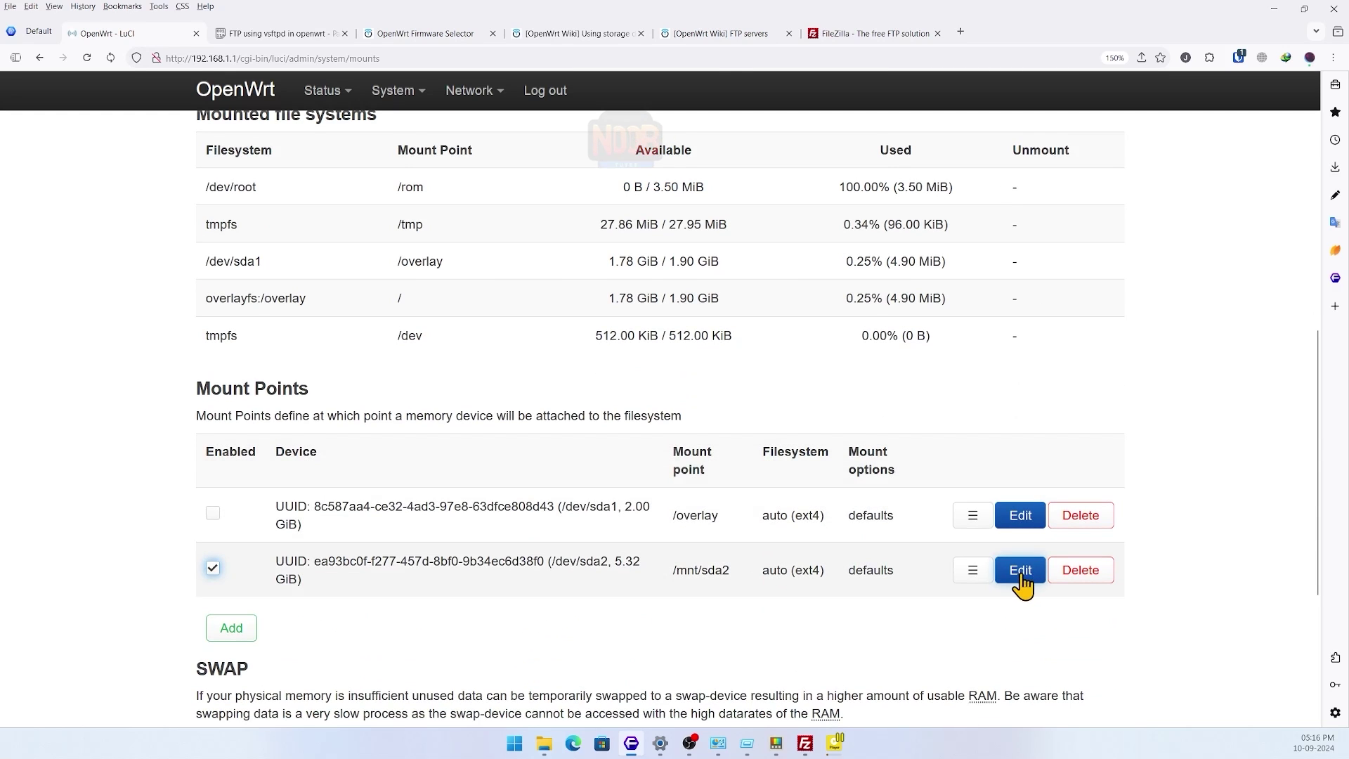
{"action": "left_click", "coordinate": [1014, 574]}
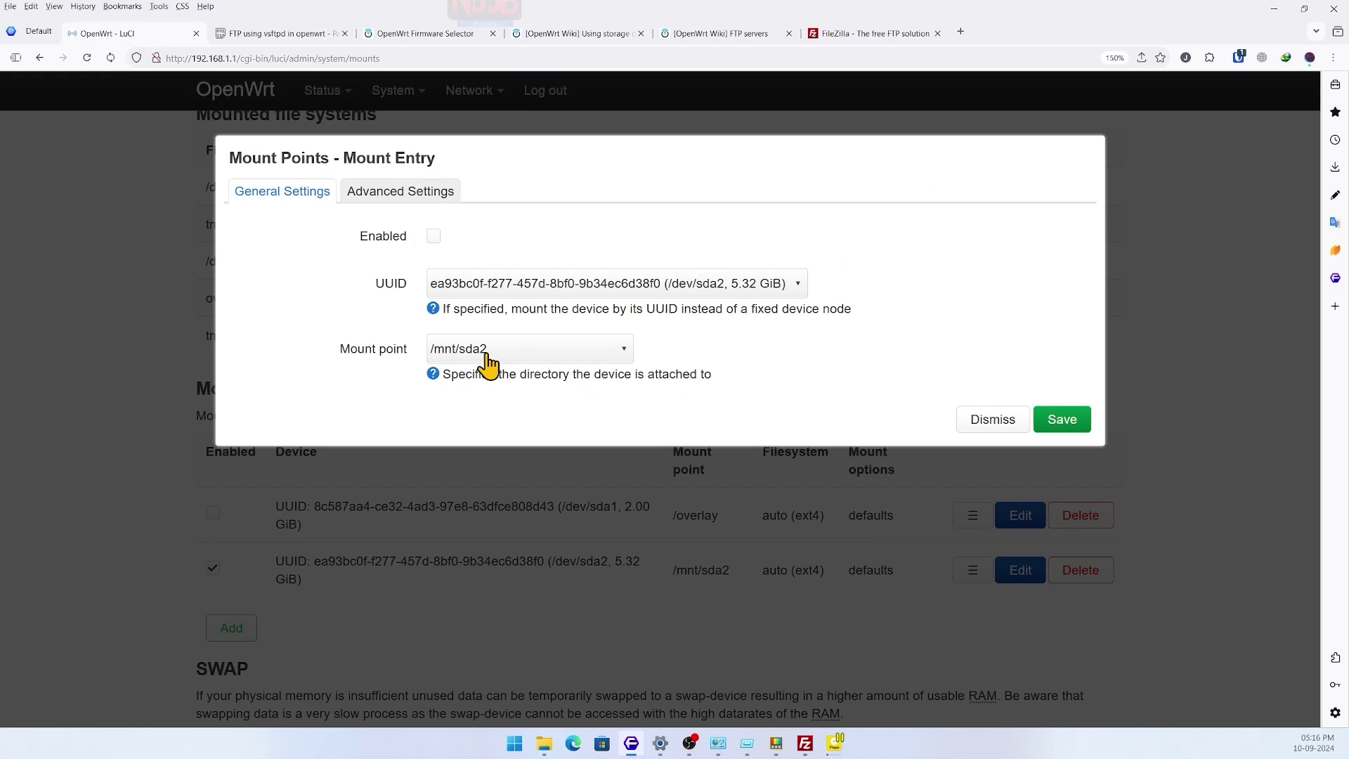
{"action": "left_click", "coordinate": [486, 350]}
{"action": "left_click", "coordinate": [472, 477]}
{"action": "type", "text": "/mnt/ftp_share"}
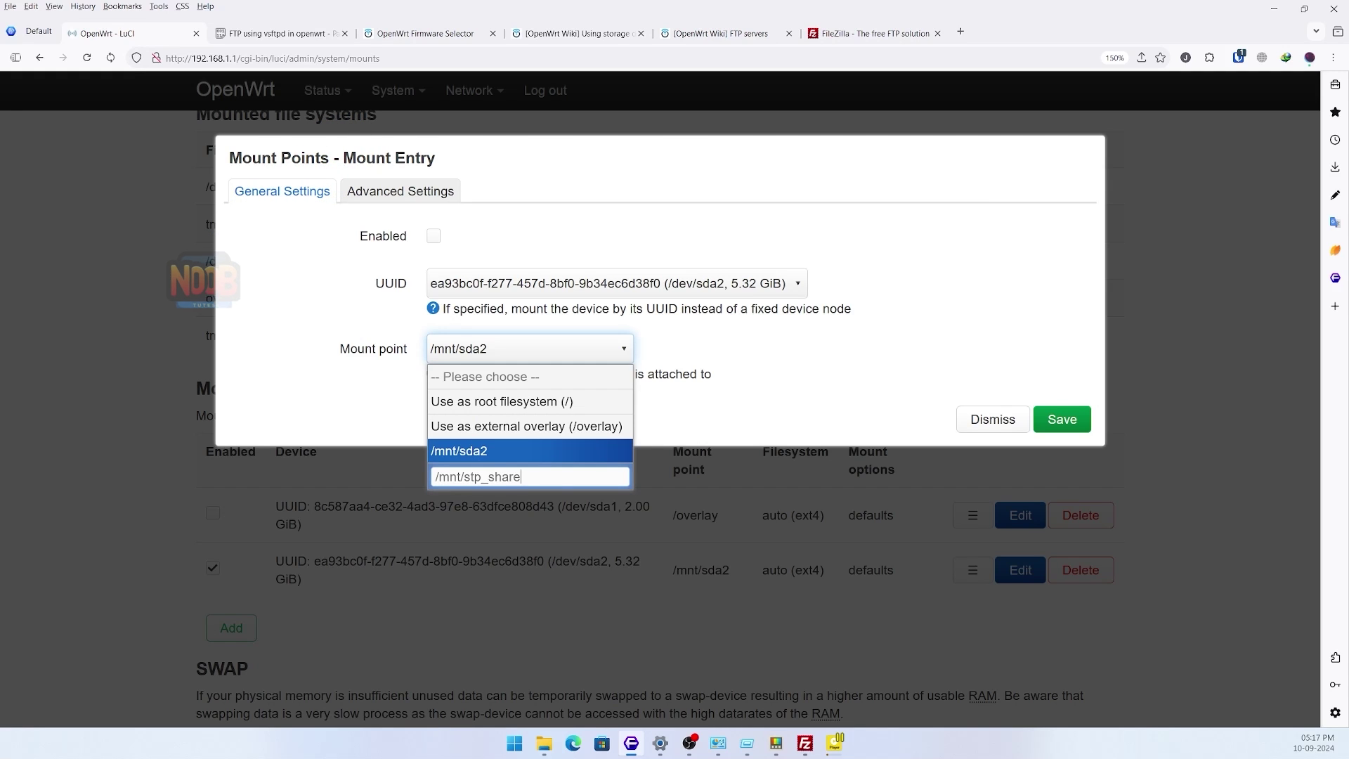
{"action": "key", "text": "Return"}
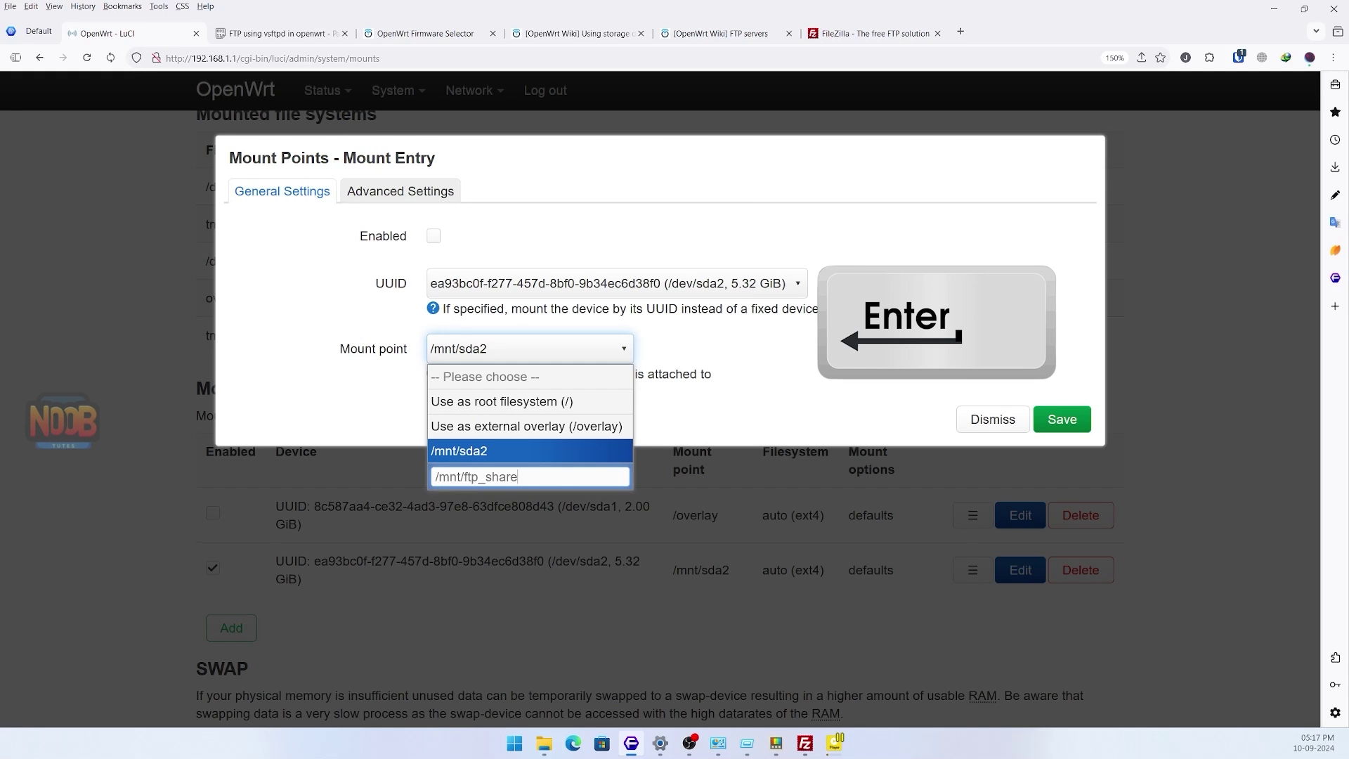
{"action": "left_click", "coordinate": [1061, 420]}
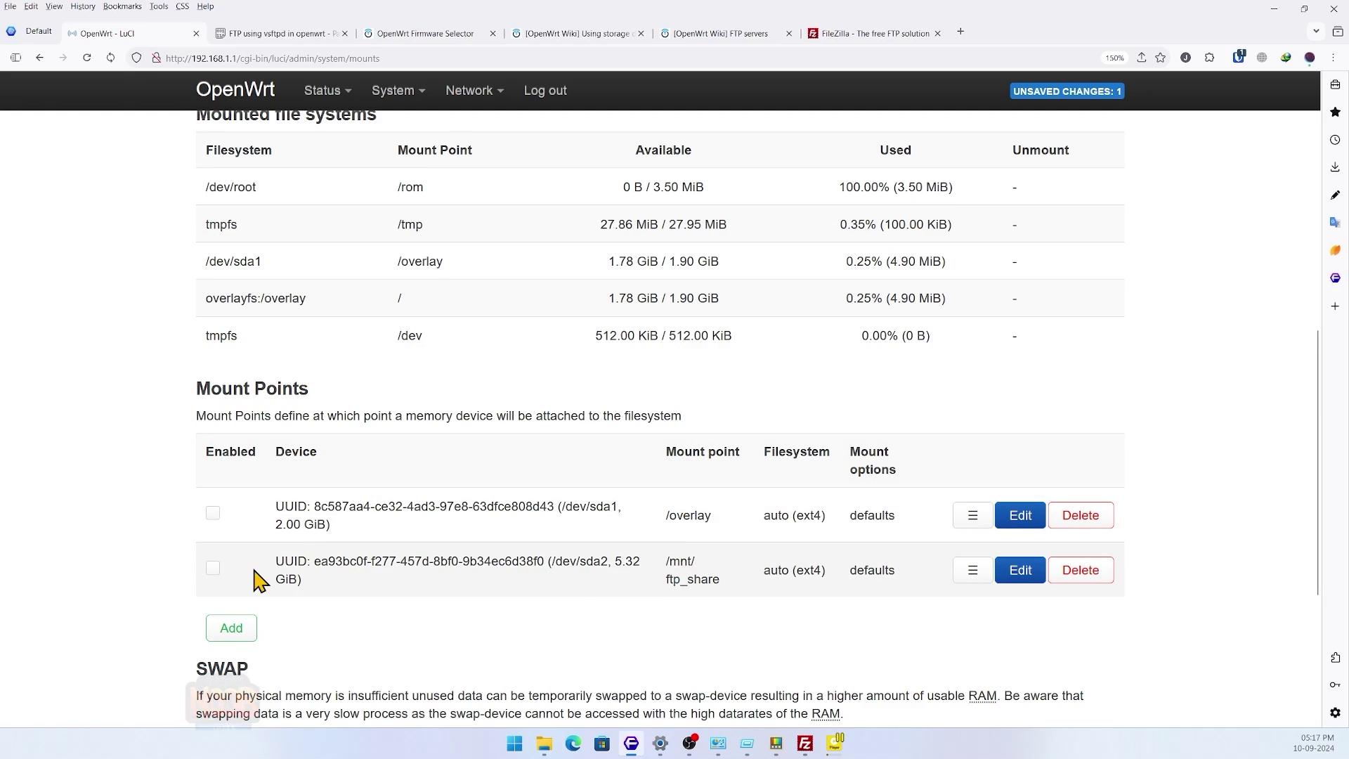
- Enable the /mnt/ftp_share mount point and Save & Apply
{"action": "left_click", "coordinate": [213, 568]}
{"action": "scroll", "coordinate": [702, 639], "scroll_direction": "down", "scroll_amount": 4}
{"action": "left_click", "coordinate": [903, 630]}
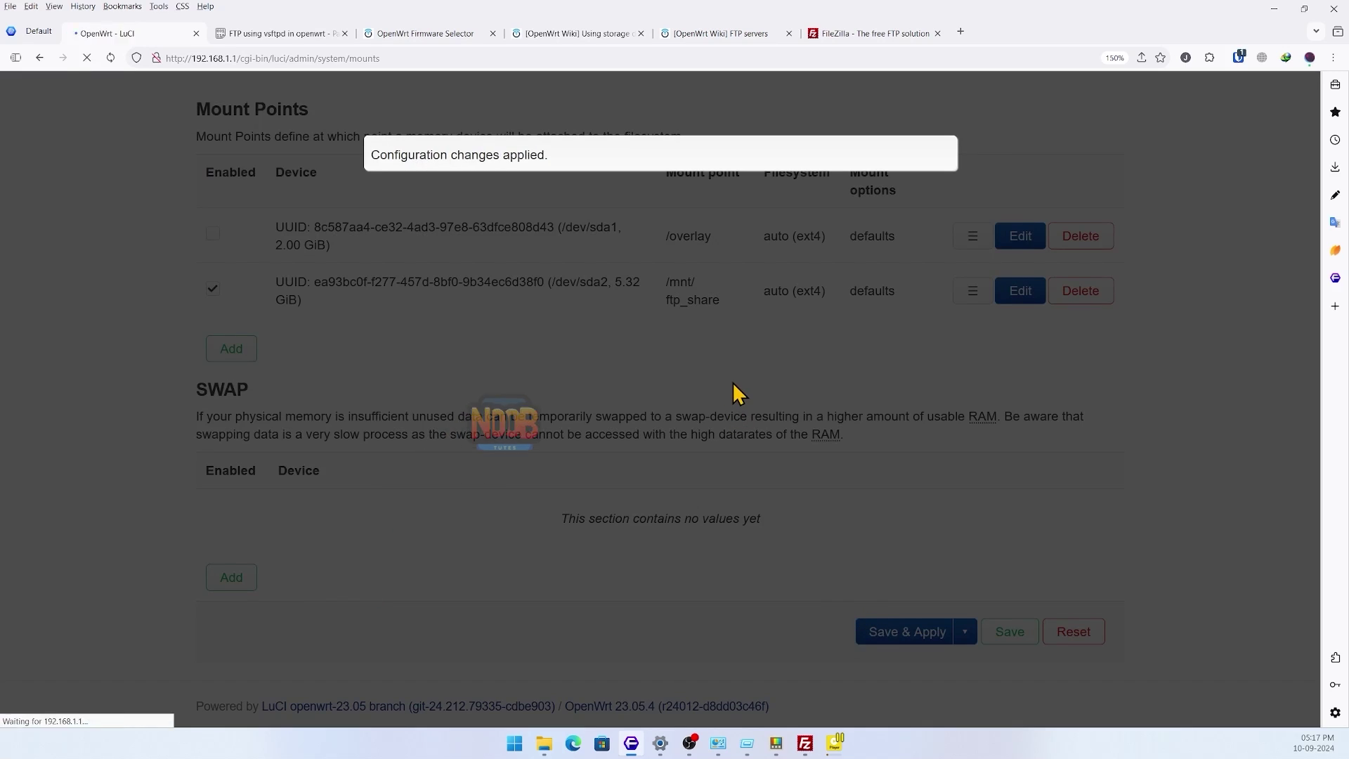
- Reboot the router from System > Reboot with Perform reboot
{"action": "scroll", "coordinate": [670, 500], "scroll_direction": "down", "scroll_amount": 5}
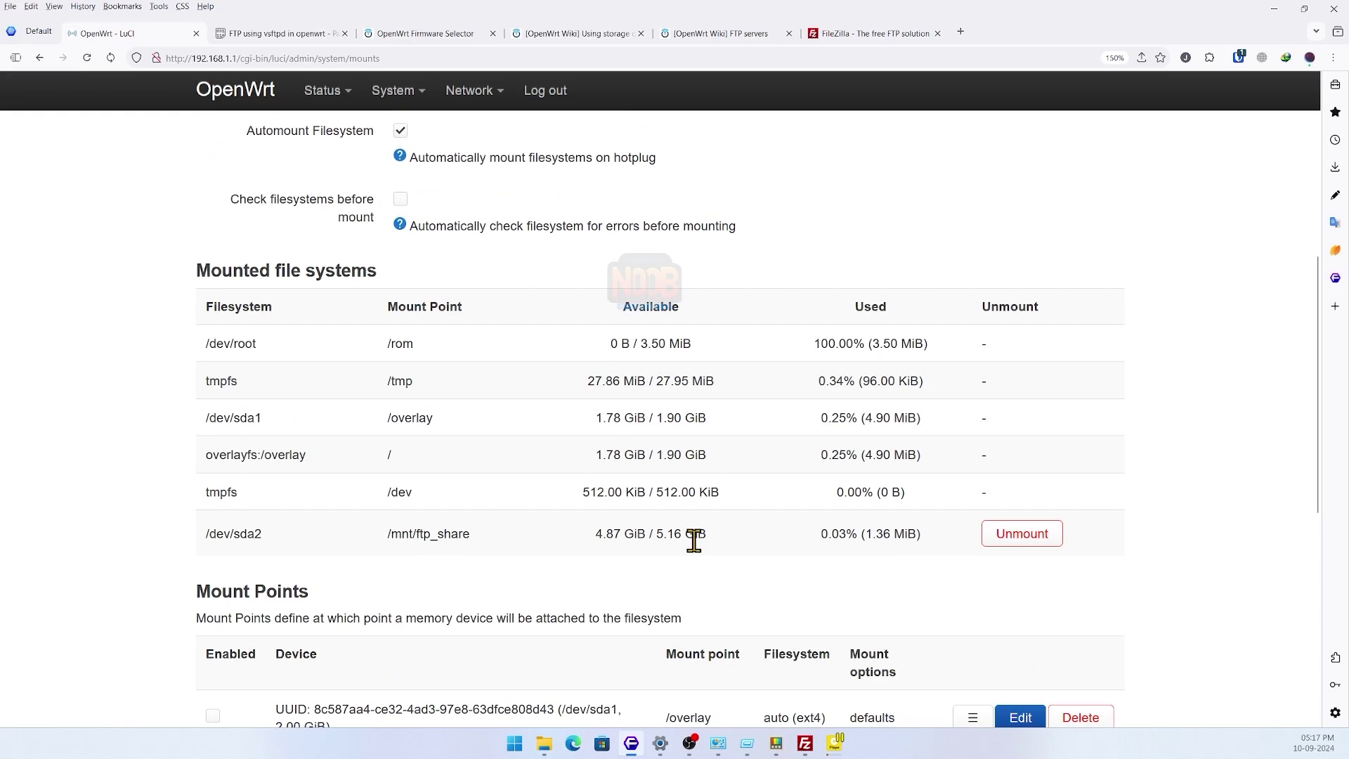
{"action": "scroll", "coordinate": [569, 425], "scroll_direction": "up", "scroll_amount": 2}
{"action": "scroll", "coordinate": [569, 425], "scroll_direction": "up", "scroll_amount": 3}
{"action": "mouse_move", "coordinate": [322, 90]}
{"action": "left_click", "coordinate": [325, 131]}
{"action": "scroll", "coordinate": [487, 512], "scroll_direction": "down", "scroll_amount": 7}
{"action": "mouse_move", "coordinate": [393, 90]}
{"action": "left_click", "coordinate": [425, 354]}
{"action": "left_click", "coordinate": [281, 233]}
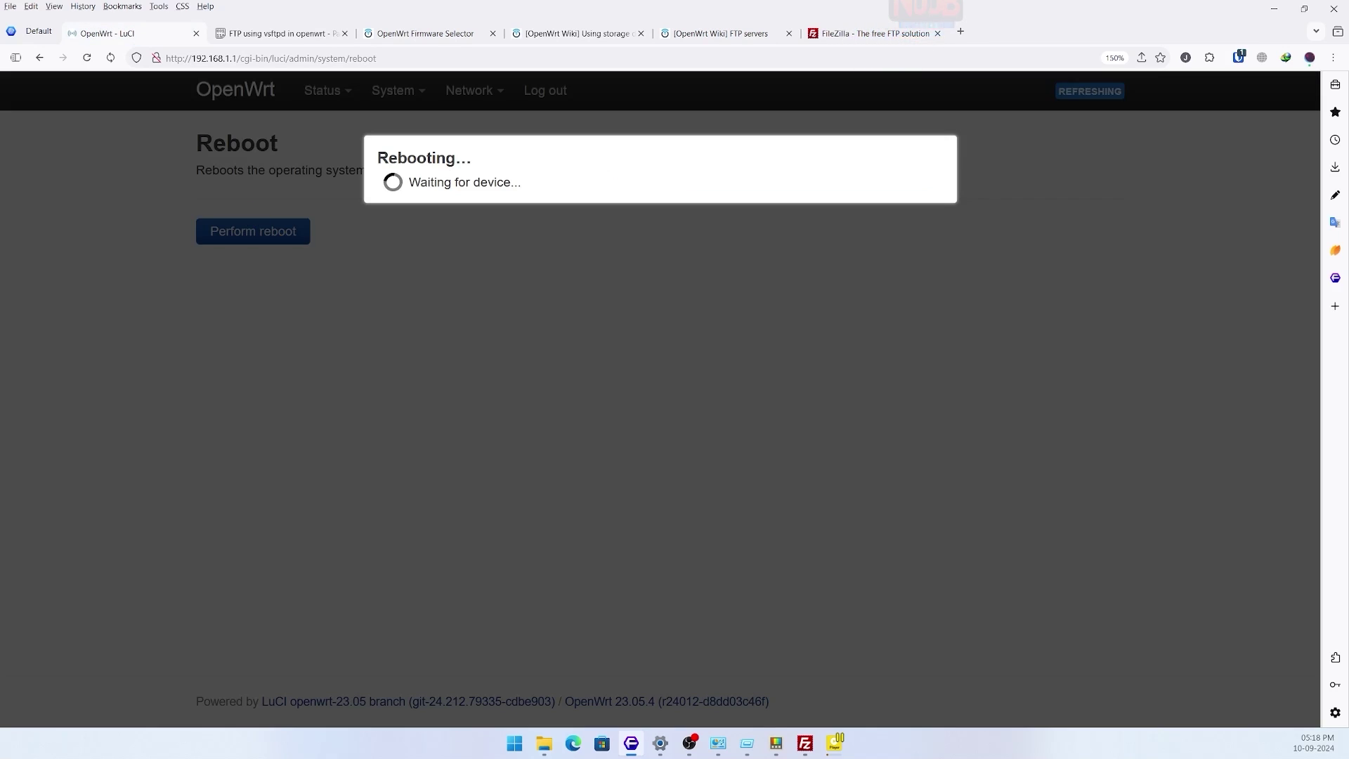
- Log back in and check Storage lists /dev/sda2 at /mnt/ftp_share (5.16 GiB)
{"action": "key", "text": "alt+Tab"}
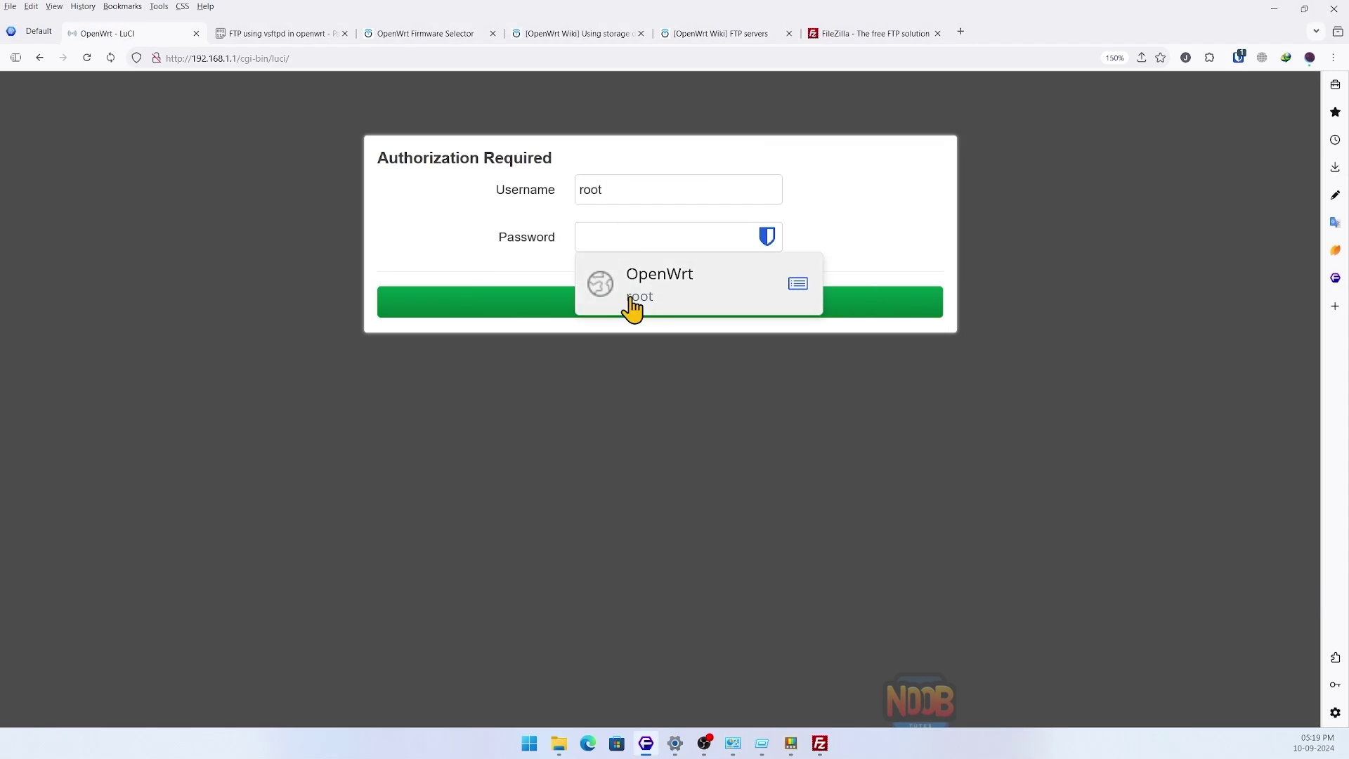
{"action": "left_click", "coordinate": [632, 309]}
{"action": "scroll", "coordinate": [501, 366], "scroll_direction": "down", "scroll_amount": 5}
{"action": "scroll", "coordinate": [506, 369], "scroll_direction": "down", "scroll_amount": 3}
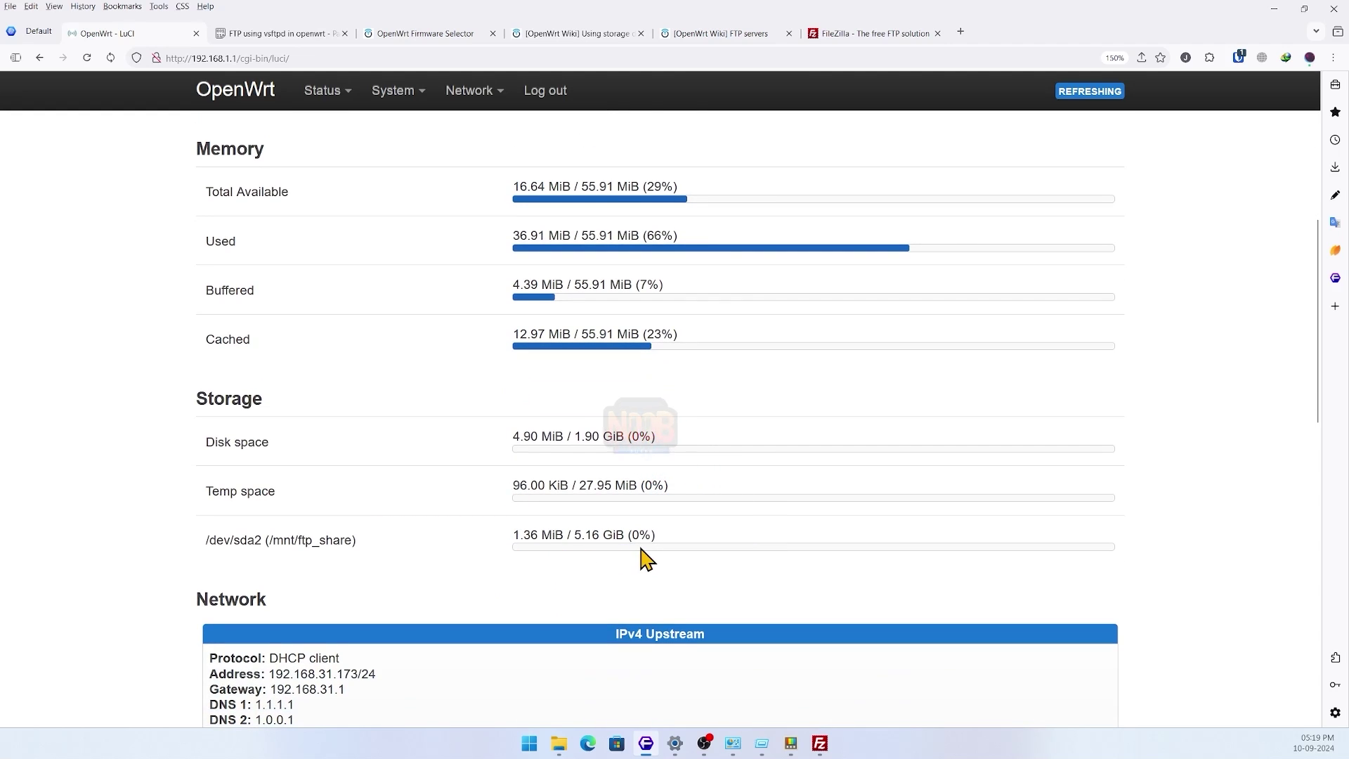
{"action": "scroll", "coordinate": [420, 460], "scroll_direction": "up", "scroll_amount": 3}
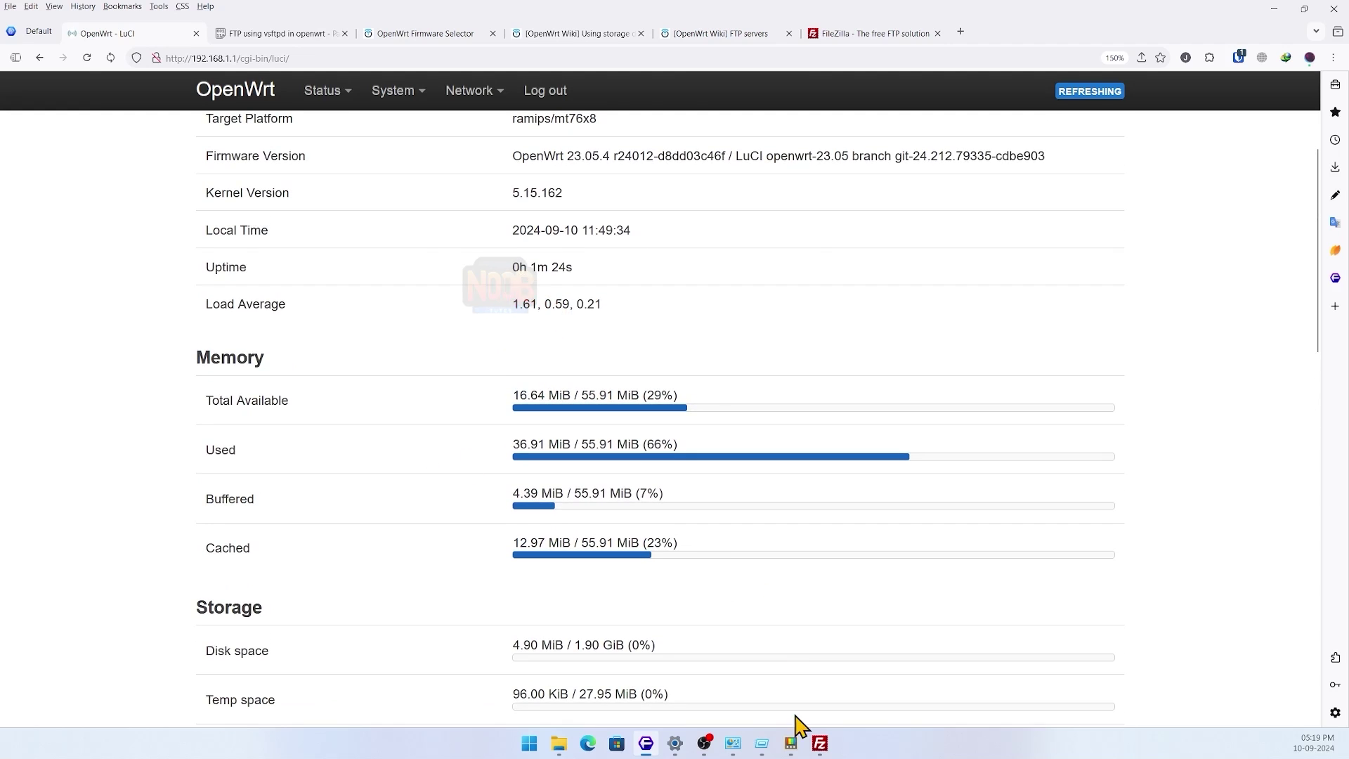
{"action": "left_click", "coordinate": [817, 742]}
- Reconnect to the FTP server with a cleared log and upload two PDFs into /storage
{"action": "left_click", "coordinate": [123, 22]}
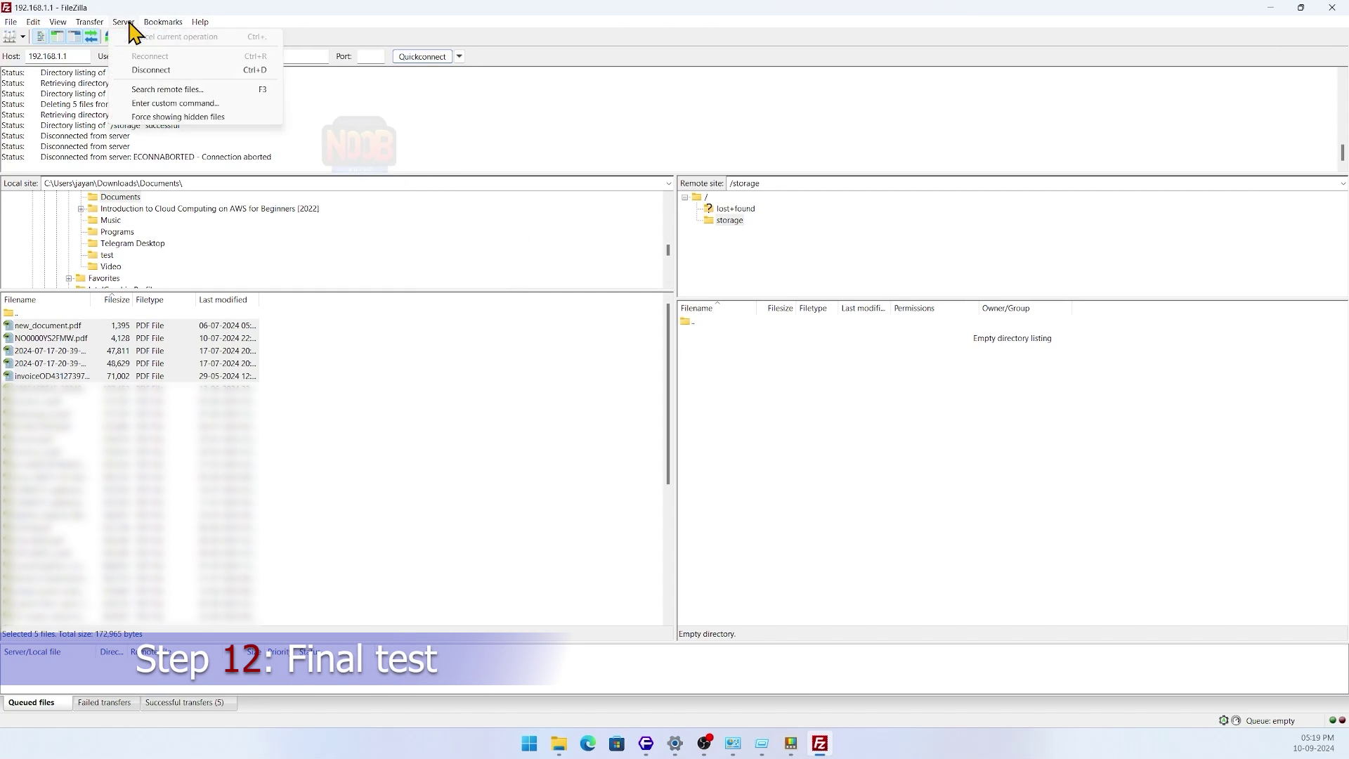
{"action": "left_click", "coordinate": [191, 70]}
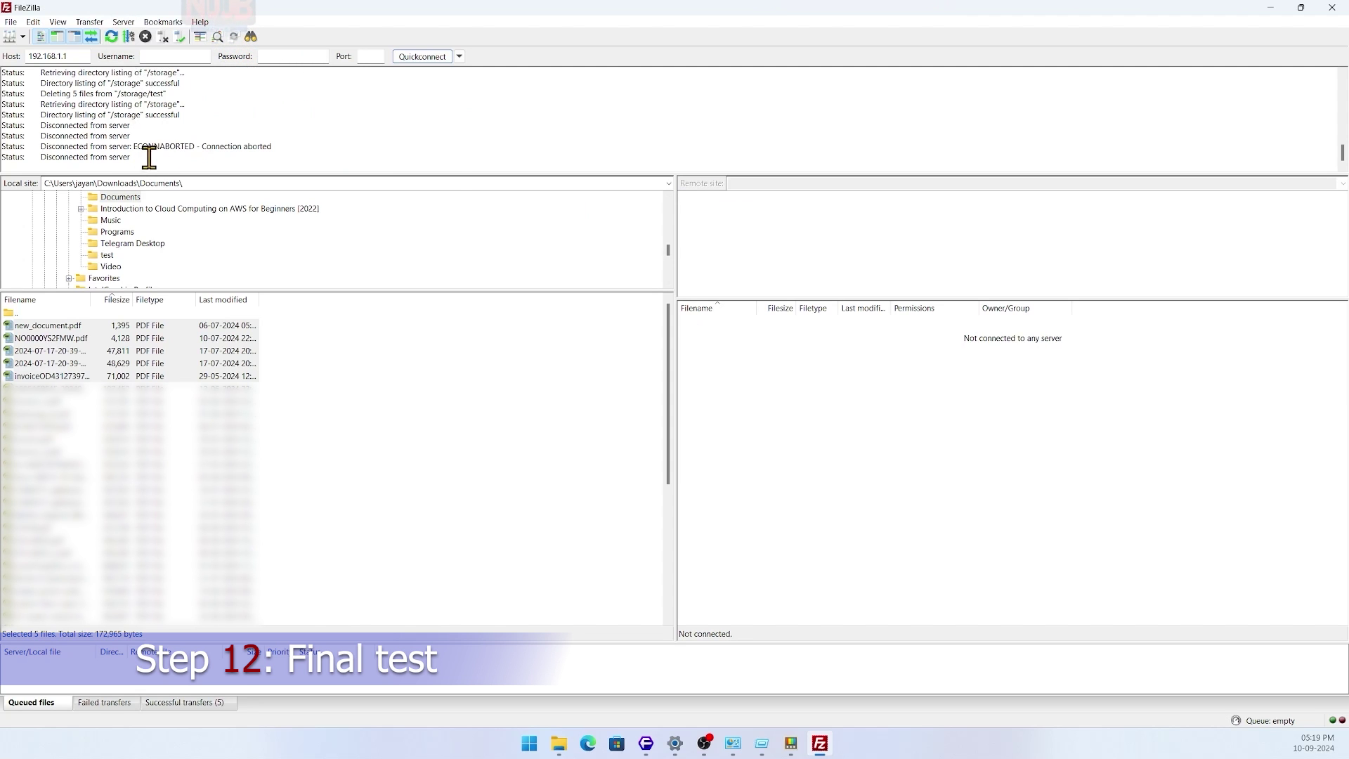
{"action": "right_click", "coordinate": [330, 114]}
{"action": "left_click", "coordinate": [355, 171]}
{"action": "left_click", "coordinate": [429, 58]}
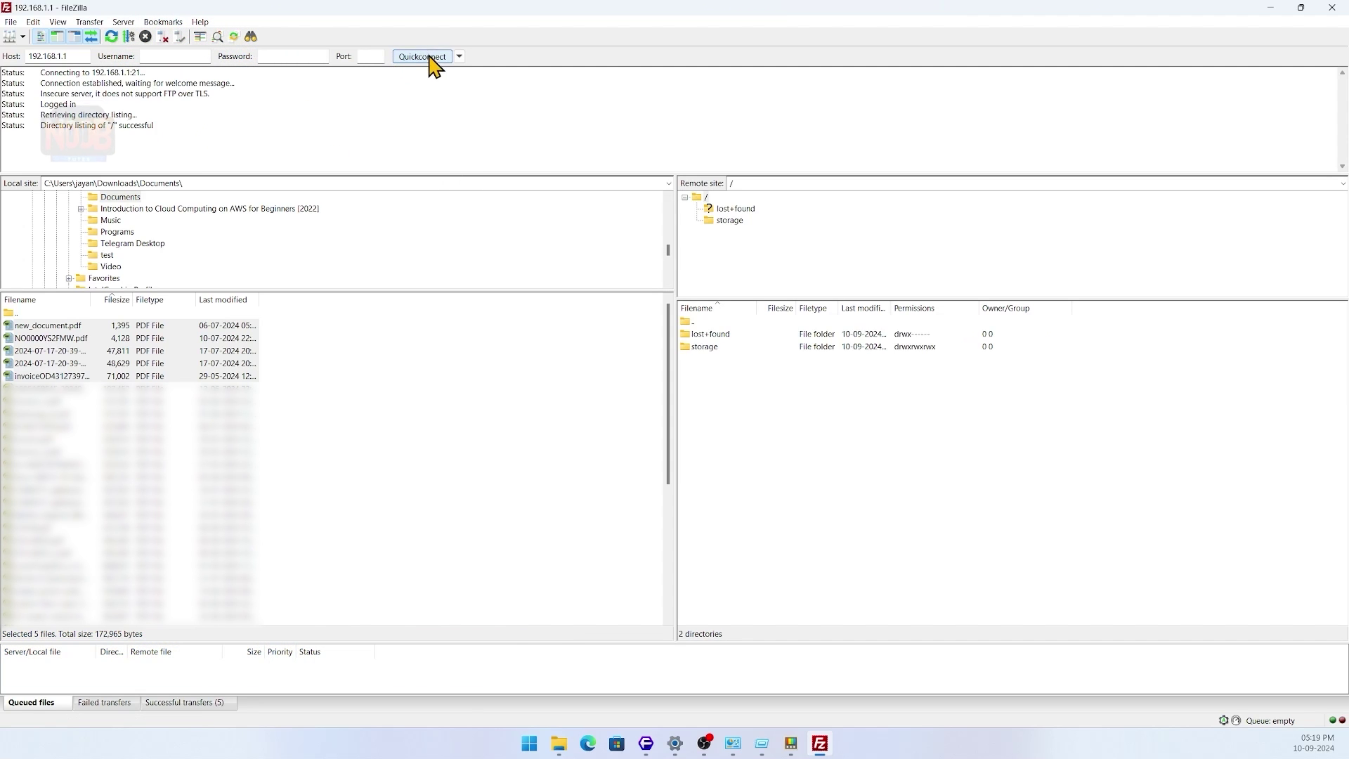
{"action": "double_click", "coordinate": [704, 346]}
{"action": "left_click_drag", "start_coordinate": [292, 356], "coordinate": [740, 386]}
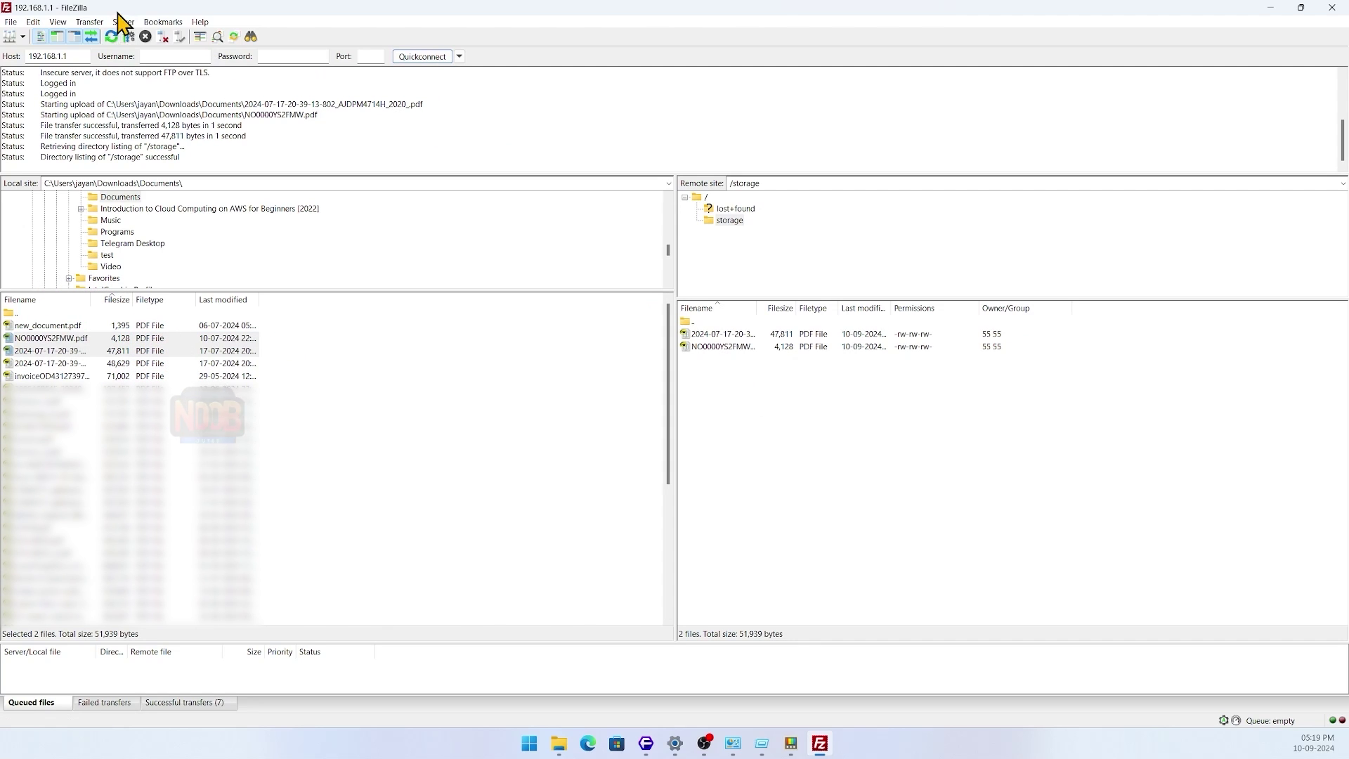
- Disconnect, reconnect and reopen /storage to confirm both PDFs are still listed
{"action": "left_click", "coordinate": [122, 21]}
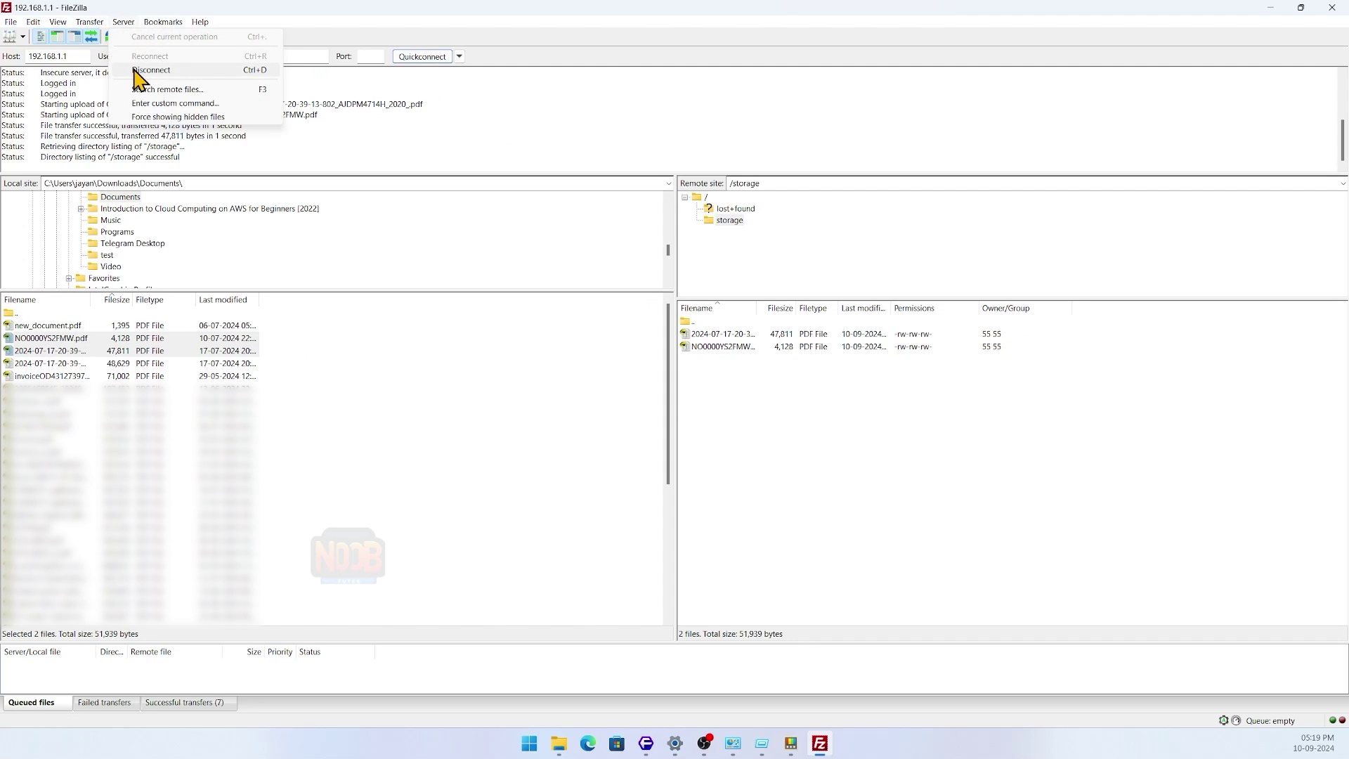
{"action": "left_click", "coordinate": [151, 70]}
{"action": "right_click", "coordinate": [293, 116]}
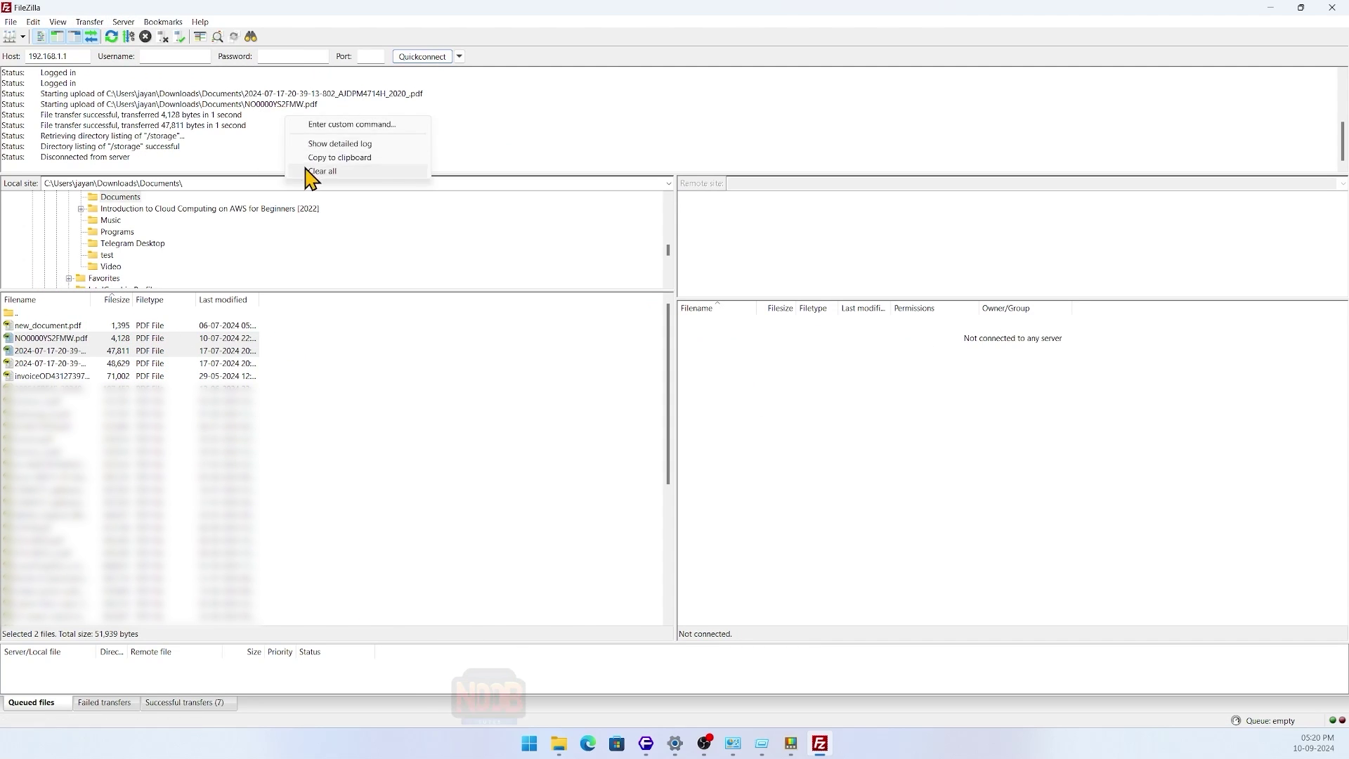
{"action": "left_click", "coordinate": [306, 174]}
{"action": "left_click", "coordinate": [422, 56]}
{"action": "double_click", "coordinate": [699, 346]}
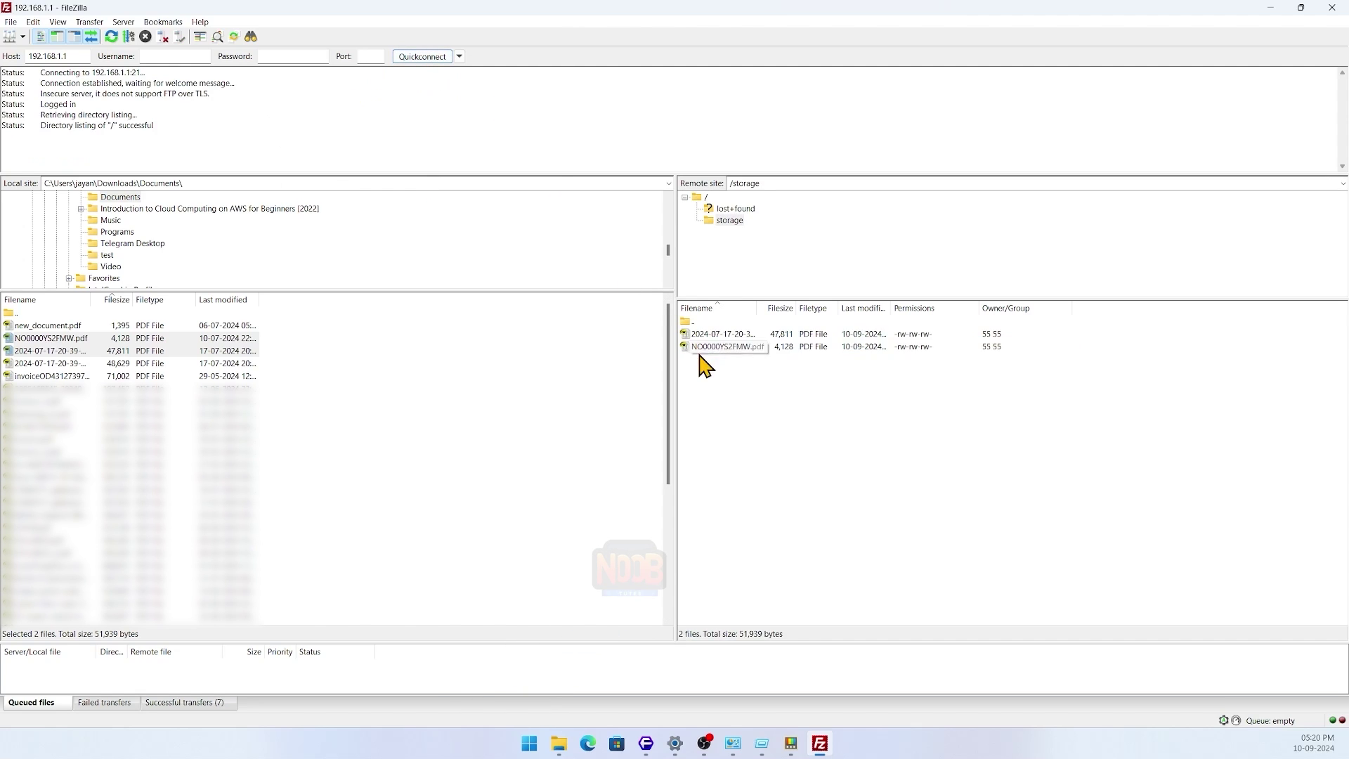
{"action": "left_click", "coordinate": [730, 346]}
{"action": "key", "text": "ctrl+a"}
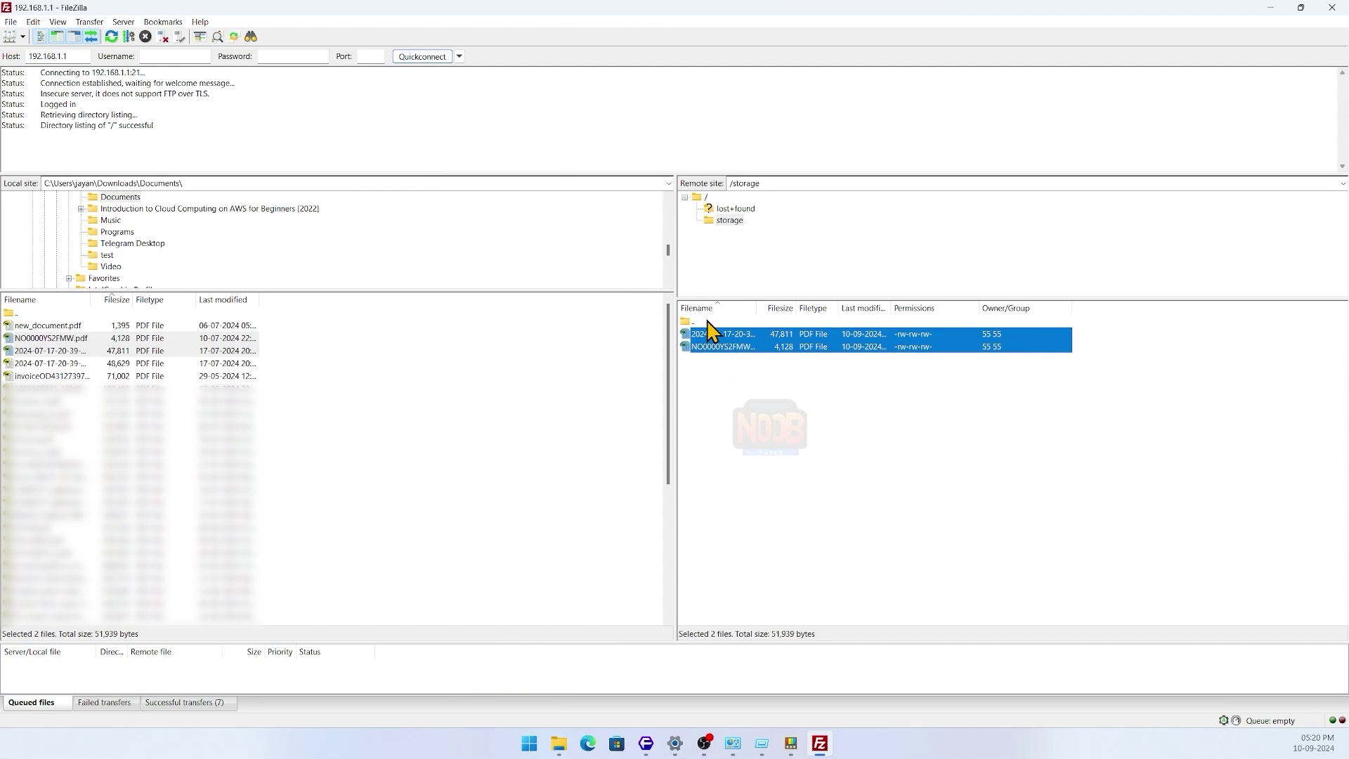
{"action": "left_click", "coordinate": [701, 388]}
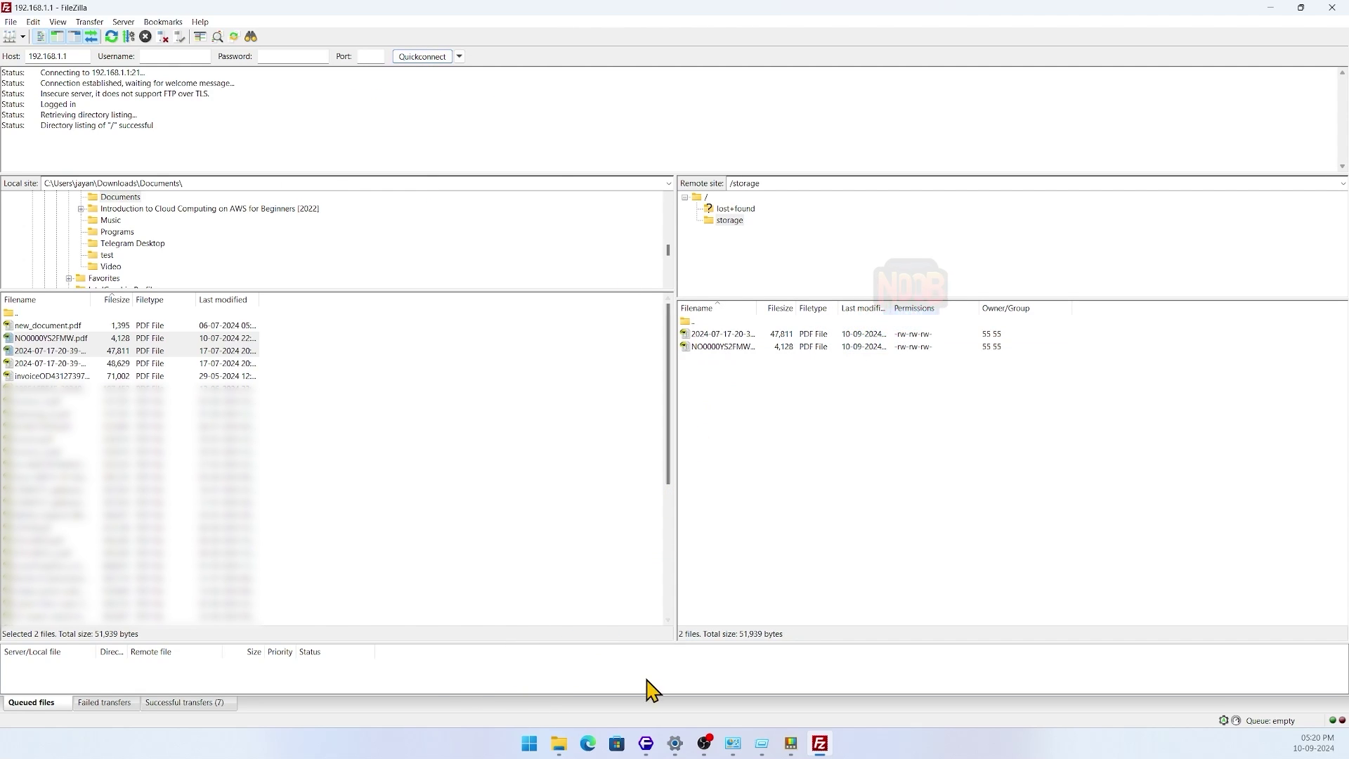
- Check the Status overview's Storage shows /dev/sda2 (/mnt/ftp_share) at 1.41 MiB used
{"action": "left_click", "coordinate": [646, 744]}
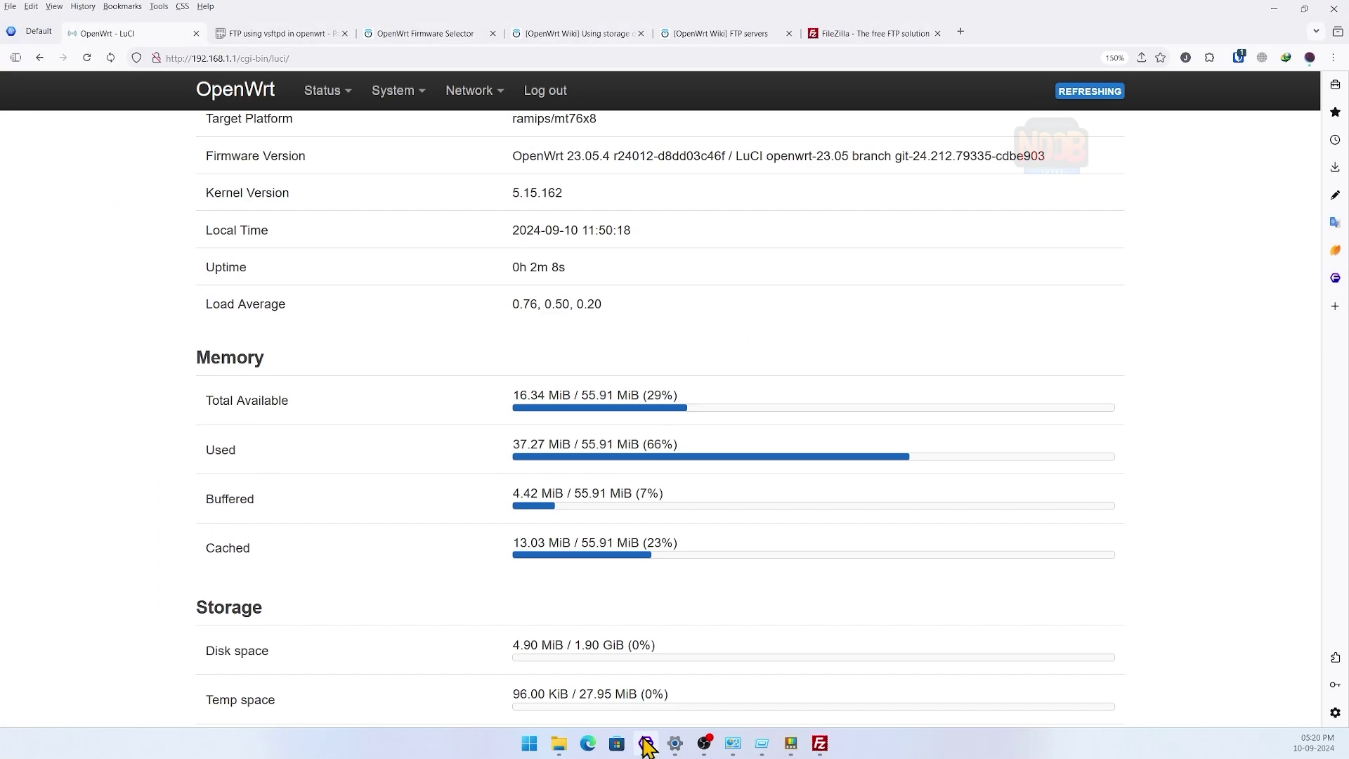
{"action": "scroll", "coordinate": [703, 412], "scroll_direction": "down", "scroll_amount": 4}
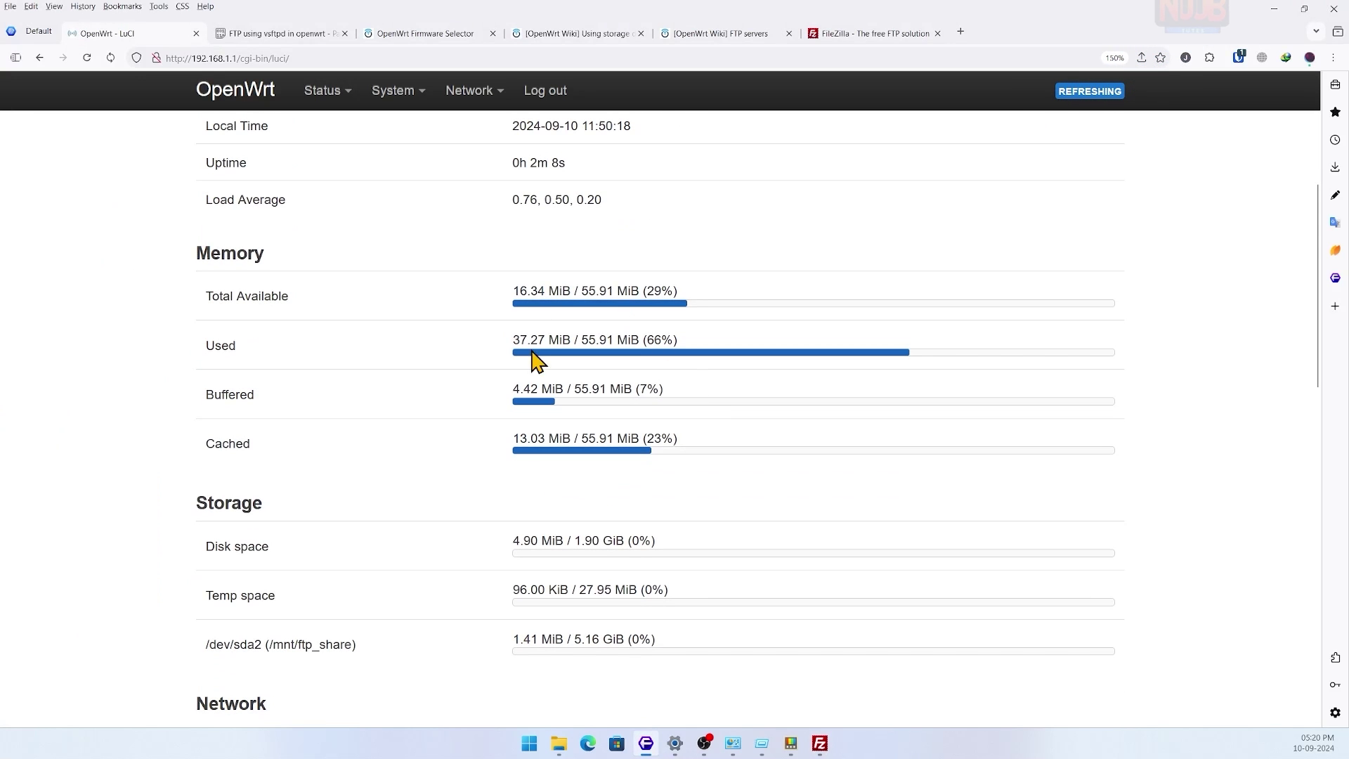
{"action": "scroll", "coordinate": [541, 409], "scroll_direction": "down", "scroll_amount": 1}
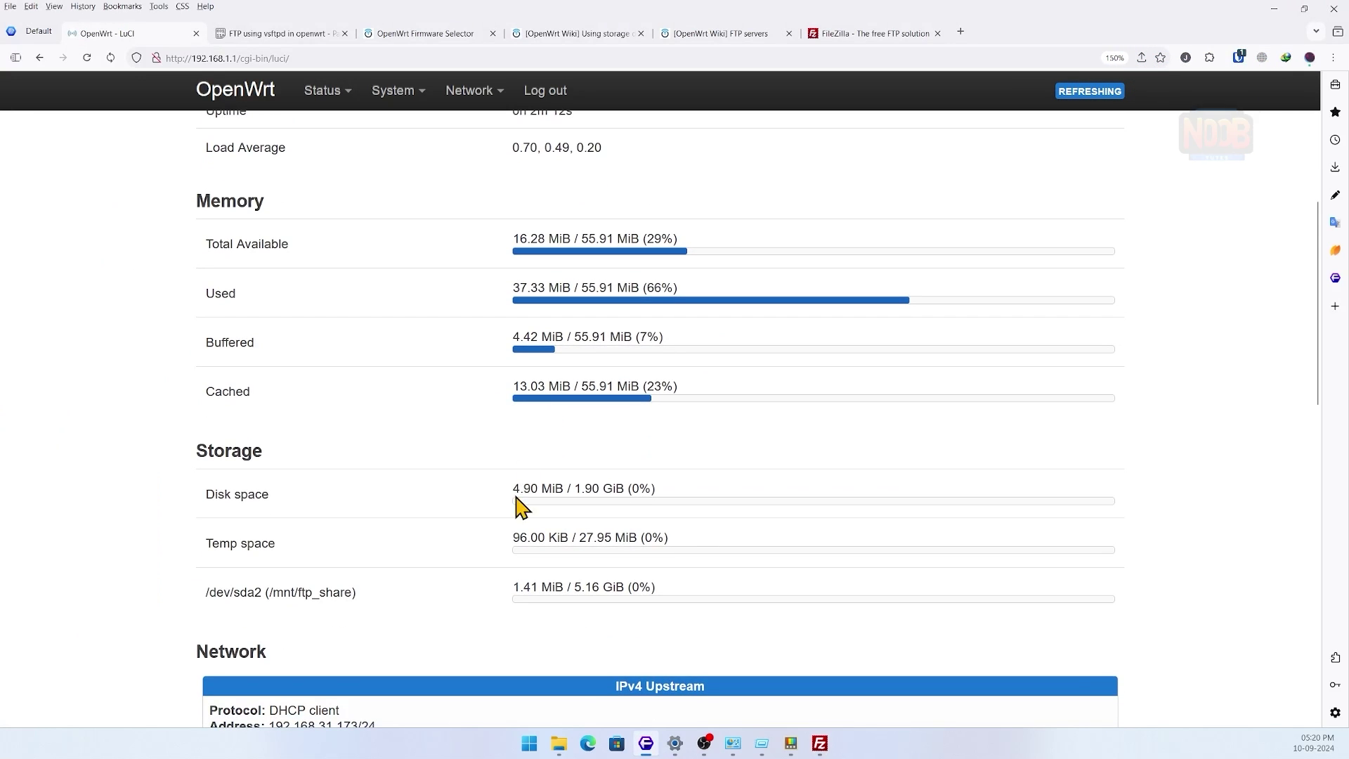
{"action": "scroll", "coordinate": [608, 520], "scroll_direction": "down", "scroll_amount": 2}
{"action": "scroll", "coordinate": [593, 470], "scroll_direction": "up", "scroll_amount": 1}
{"action": "scroll", "coordinate": [592, 569], "scroll_direction": "up", "scroll_amount": 6}
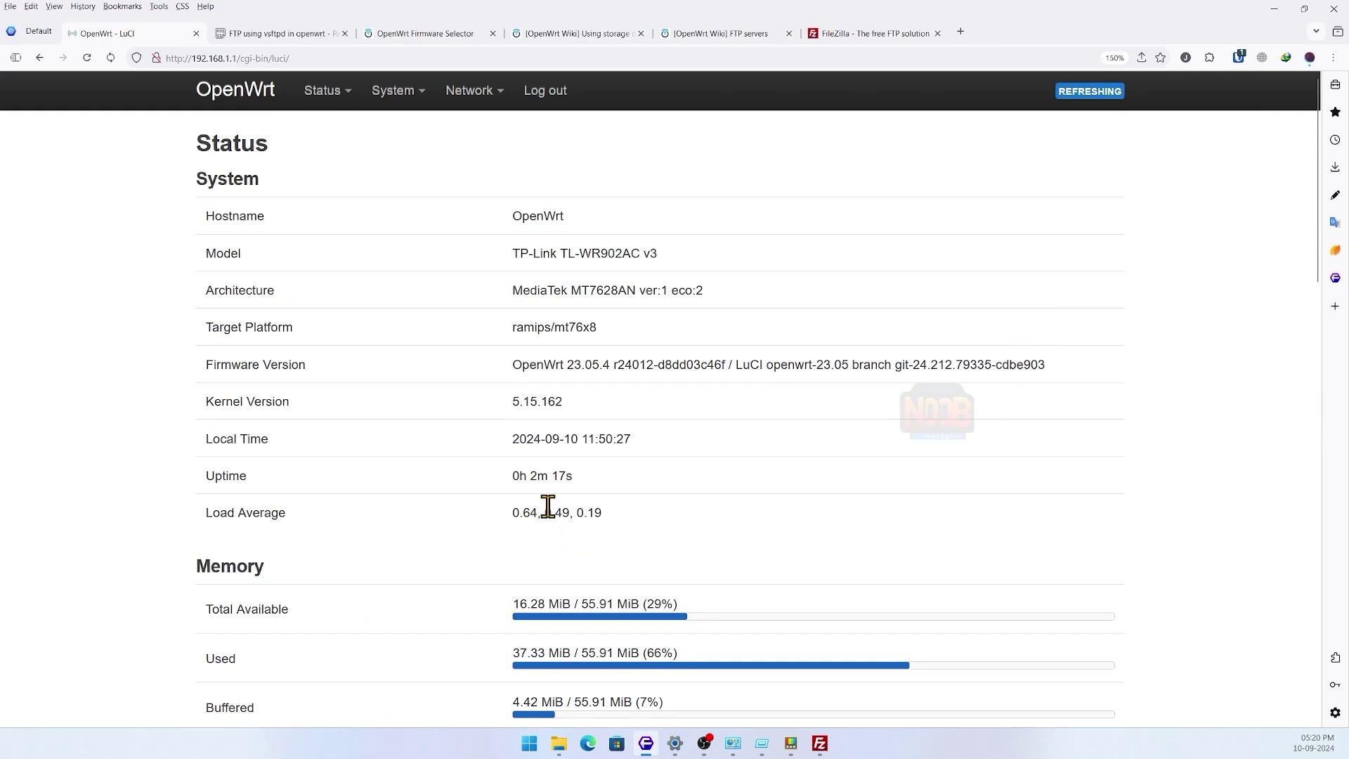
{"action": "scroll", "coordinate": [549, 510], "scroll_direction": "down", "scroll_amount": 10}
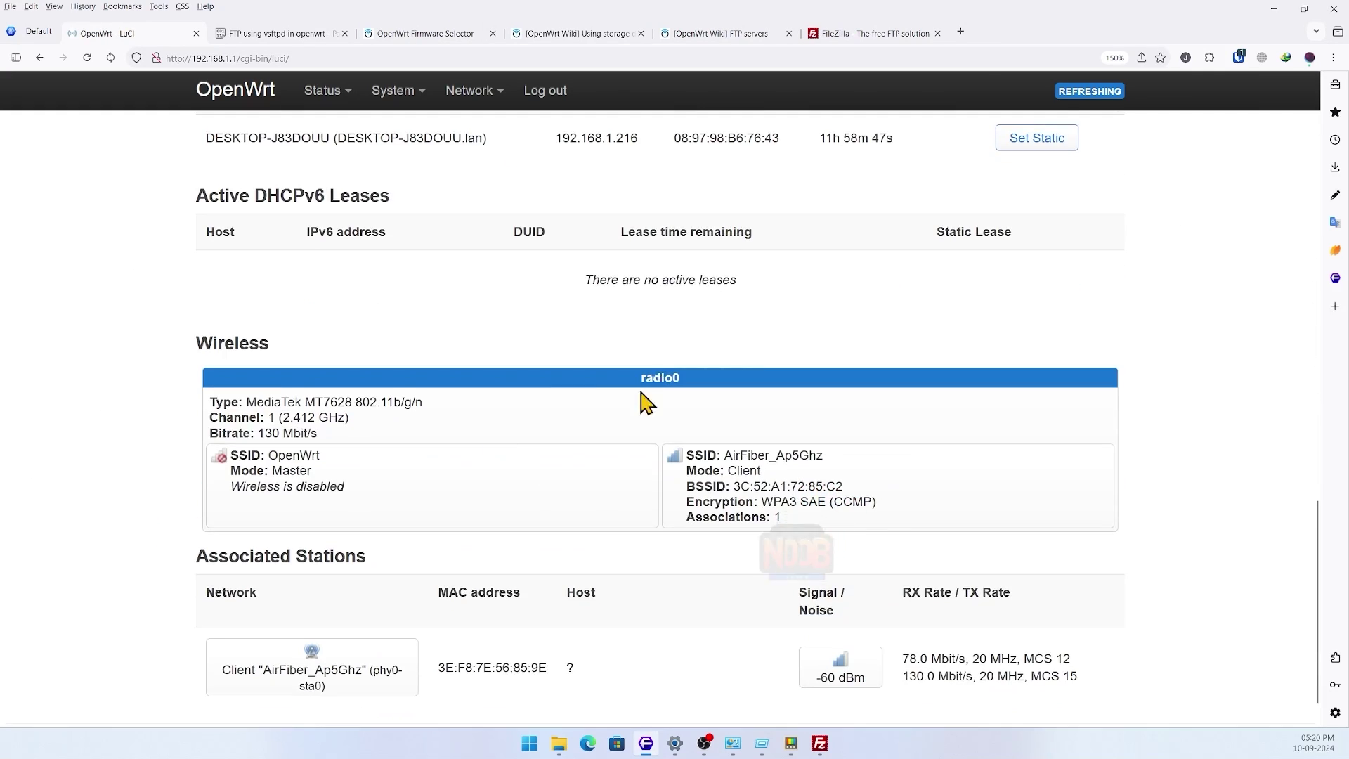
{"action": "scroll", "coordinate": [593, 400], "scroll_direction": "up", "scroll_amount": 10}
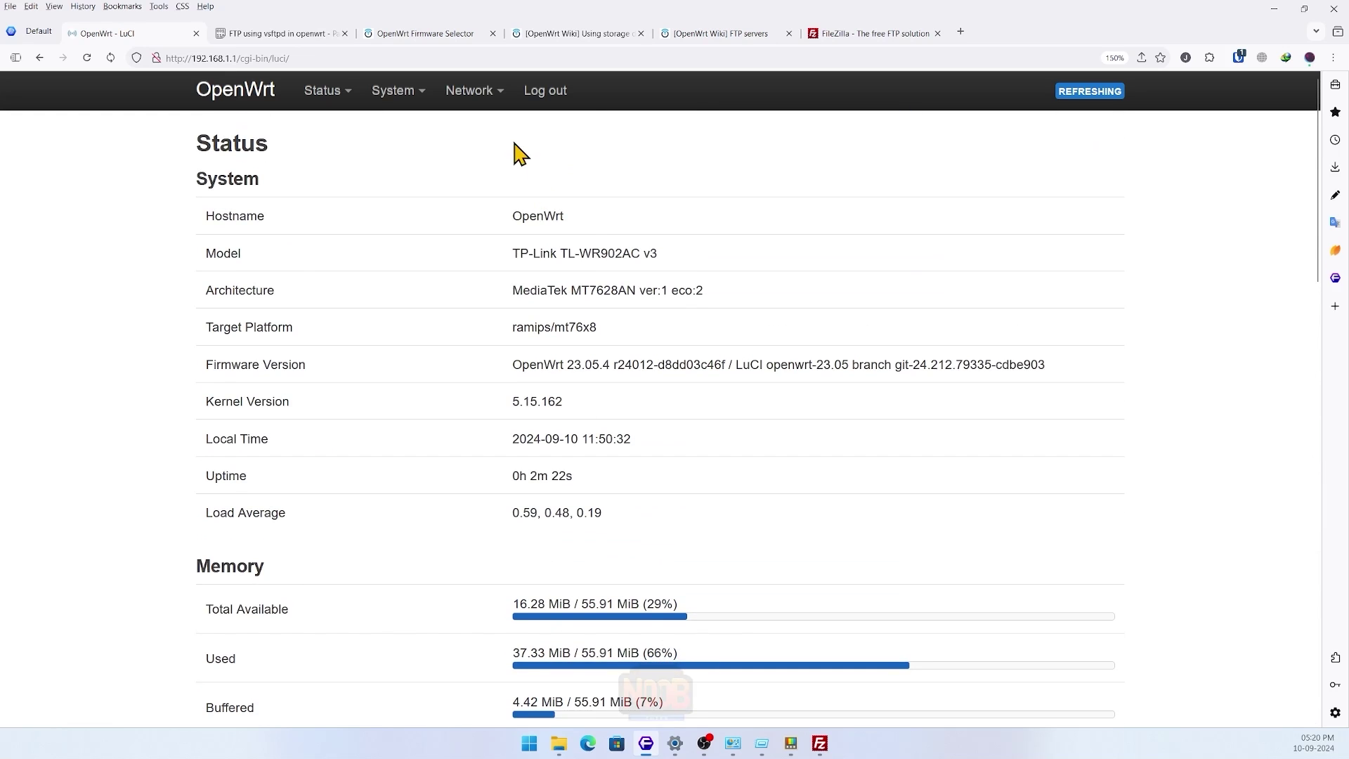
- View Network > Wireless, then return to Status > Overview
{"action": "mouse_move", "coordinate": [492, 98]}
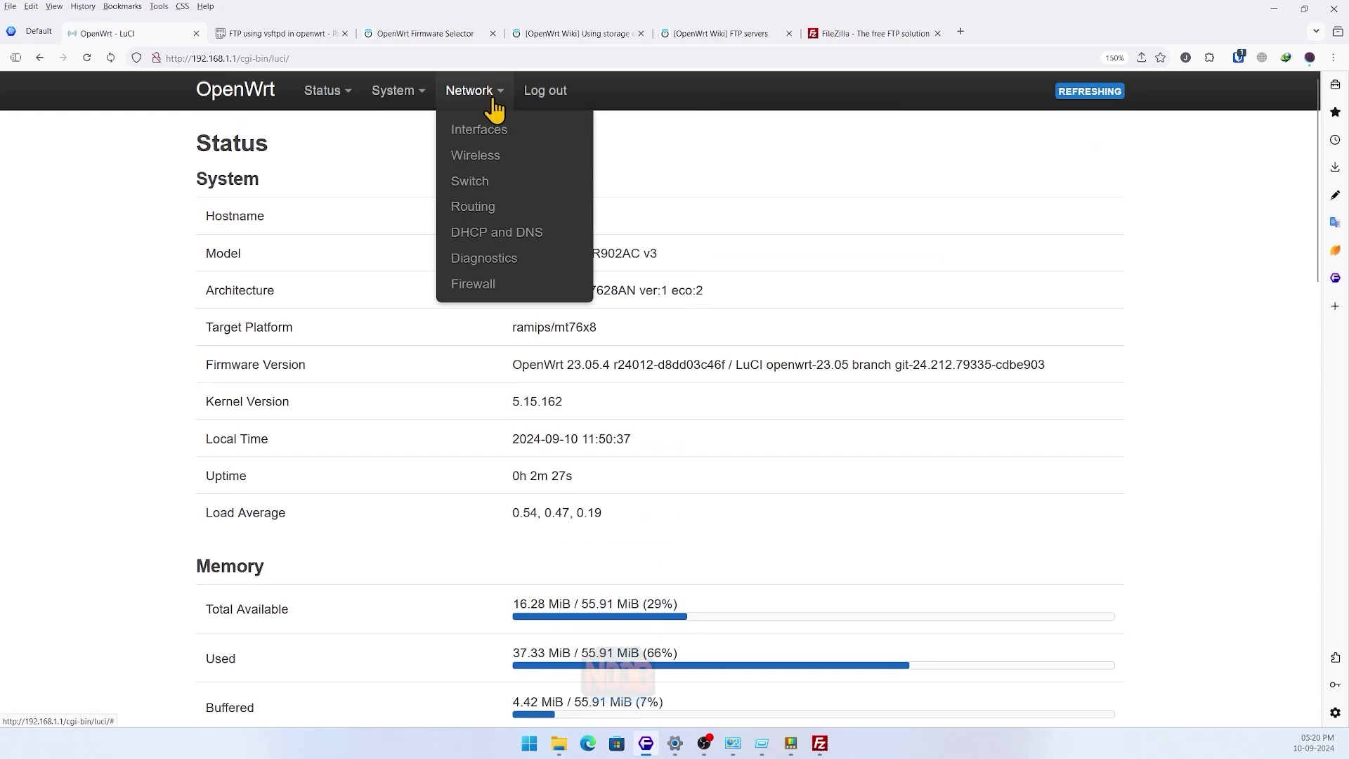
{"action": "left_click", "coordinate": [516, 167]}
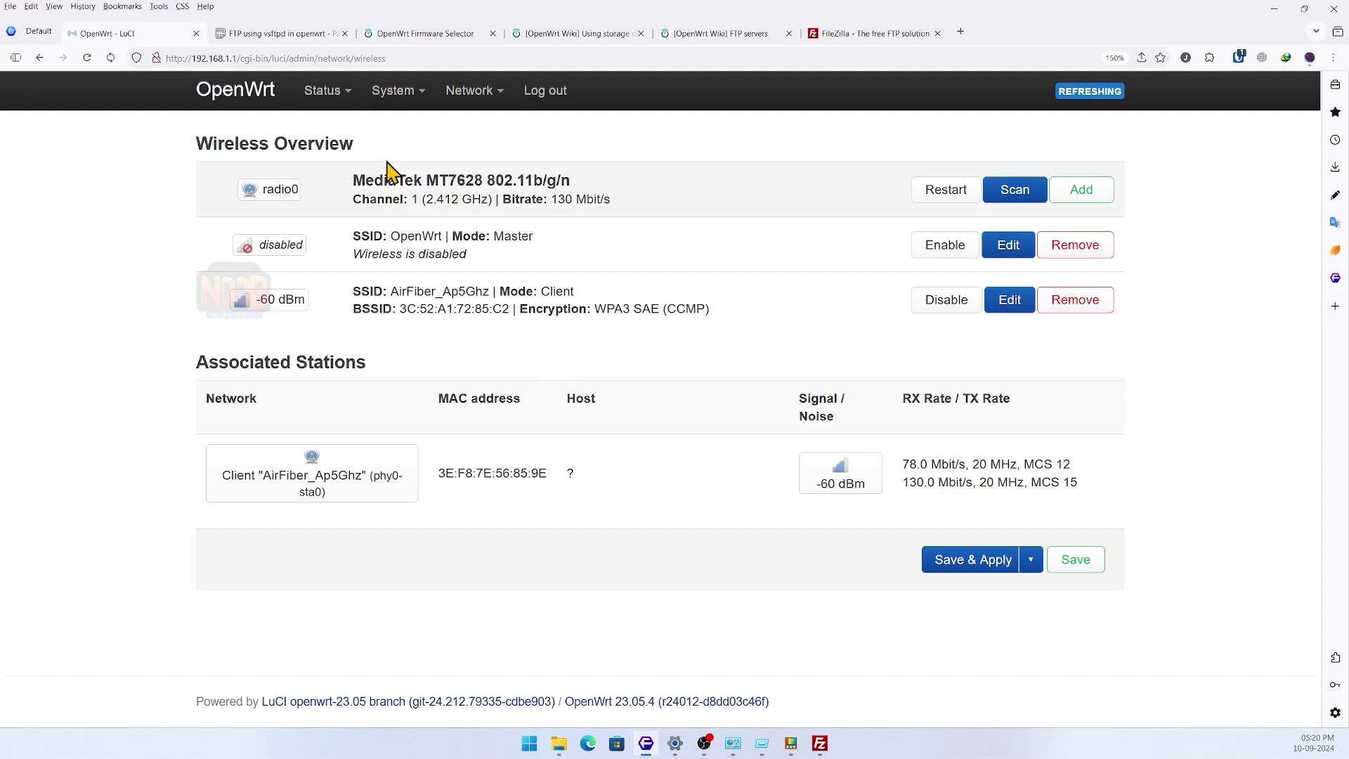
{"action": "mouse_move", "coordinate": [394, 109]}
{"action": "mouse_move", "coordinate": [313, 101]}
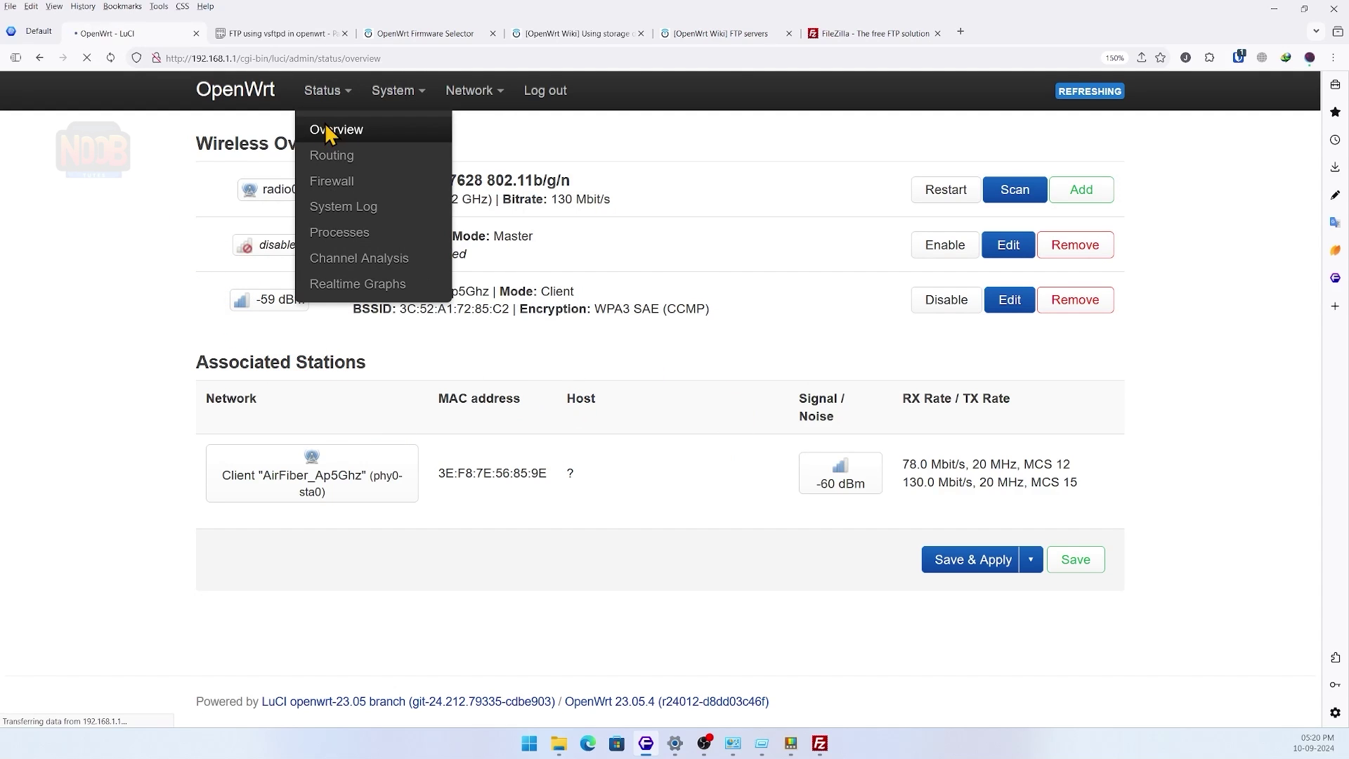
{"action": "left_click", "coordinate": [327, 130]}
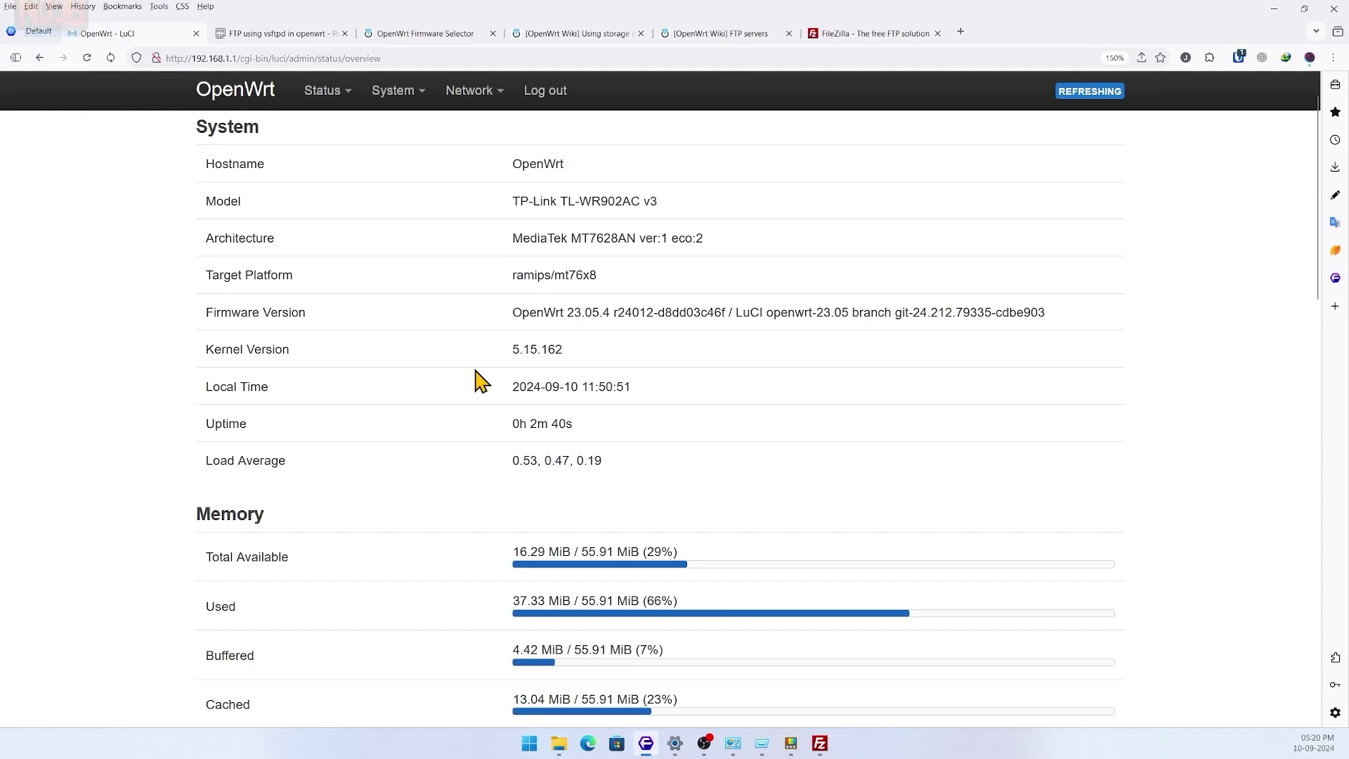